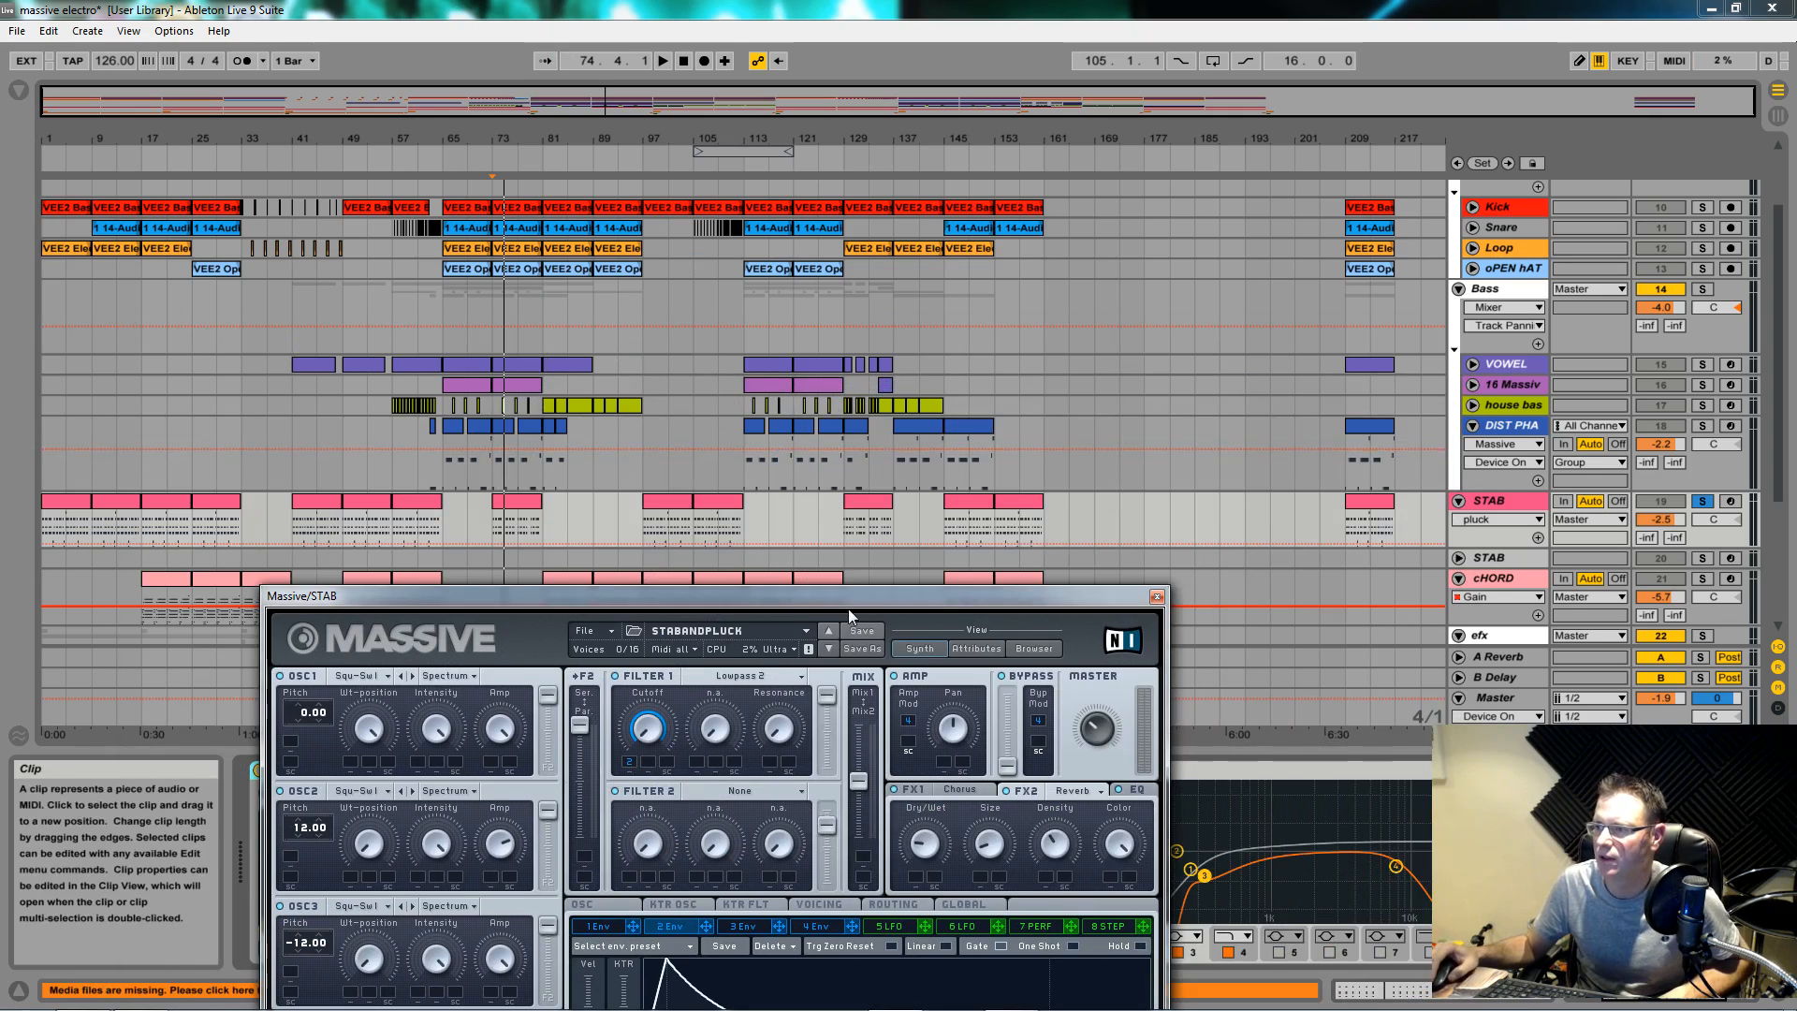
Step: Reposition the Massive window until the whole STABANDPLUCK patch sits fully visible near the top
{"action": "left_click_drag", "start_coordinate": [857, 604], "coordinate": [928, 190]}
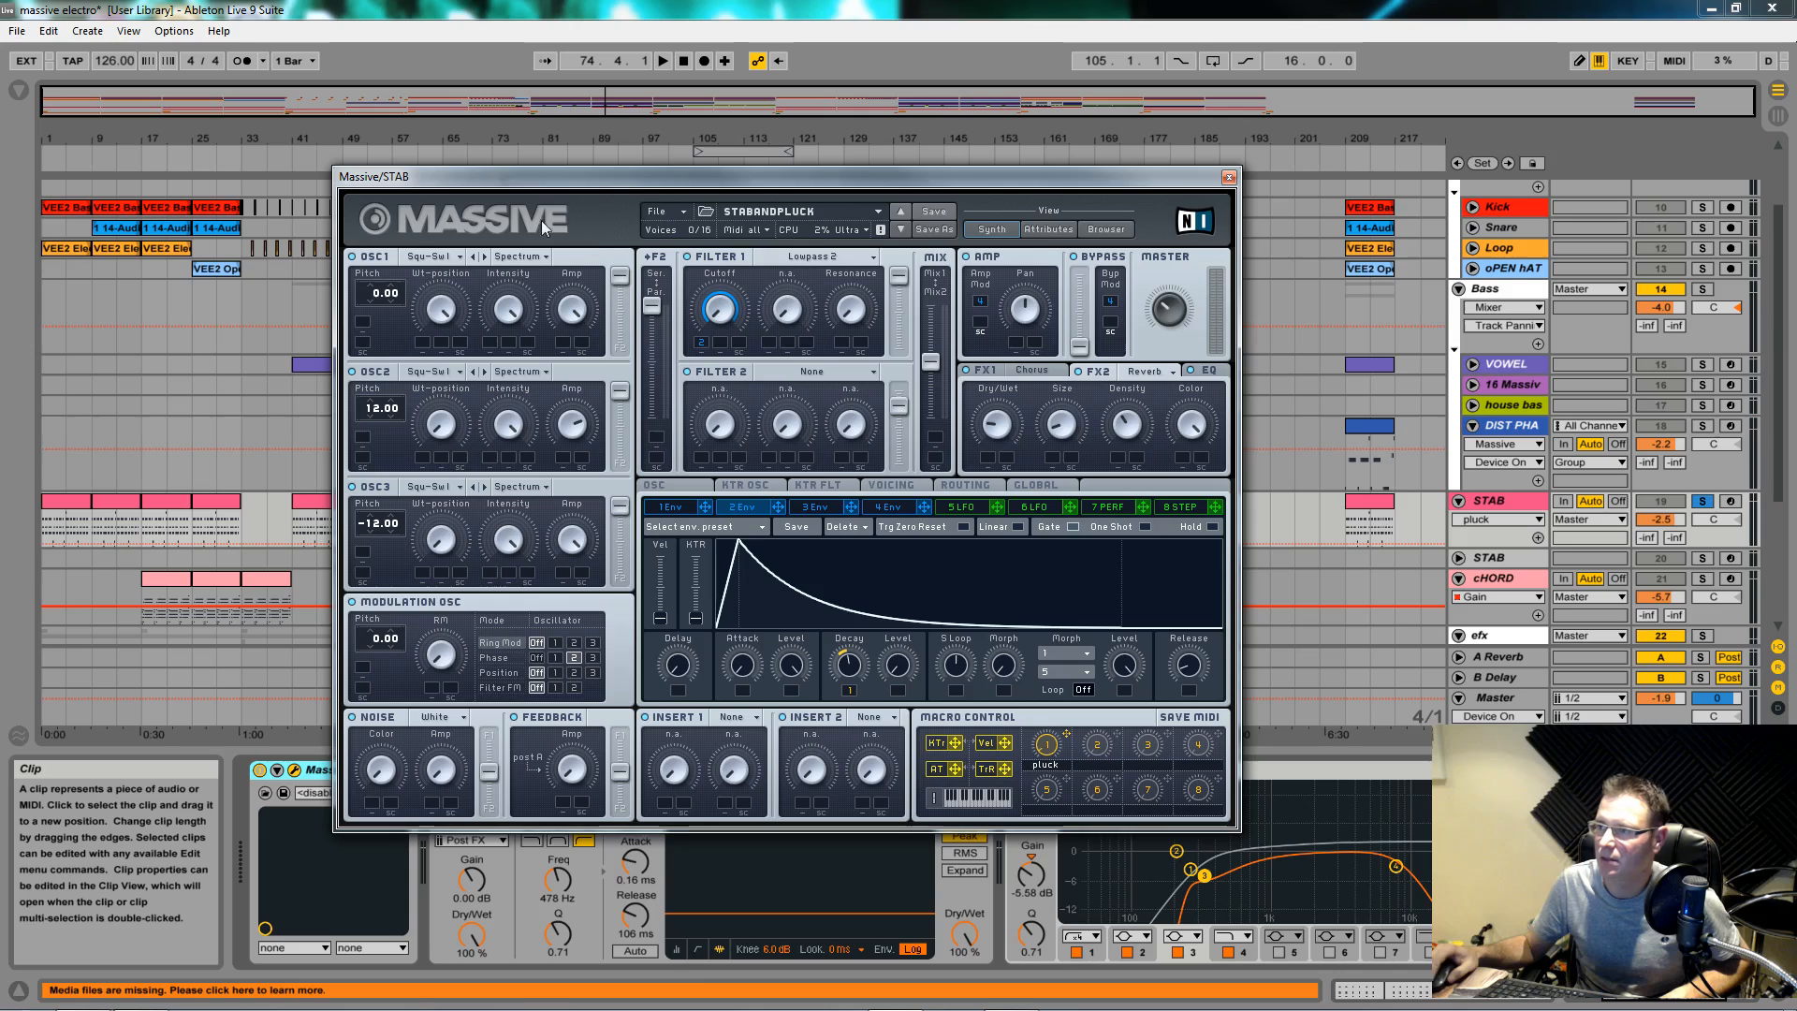
{"action": "left_click_drag", "start_coordinate": [669, 176], "coordinate": [636, 645]}
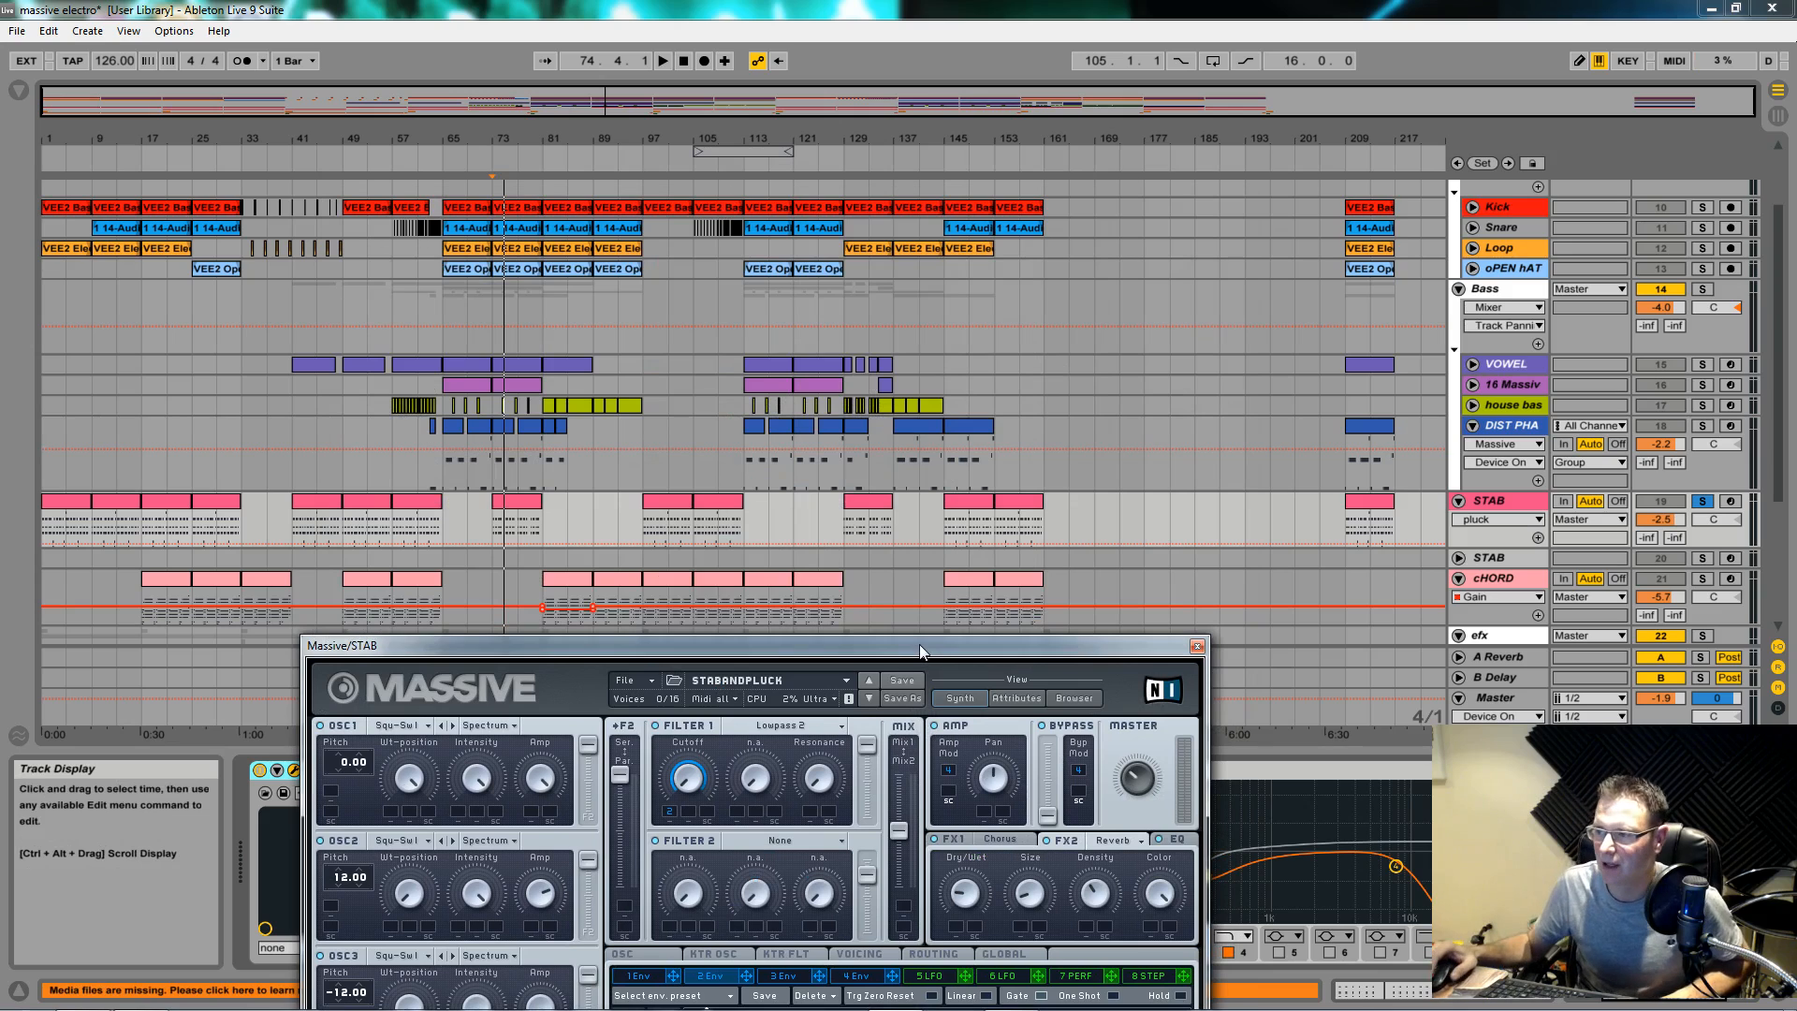
{"action": "left_click_drag", "start_coordinate": [920, 651], "coordinate": [901, 519]}
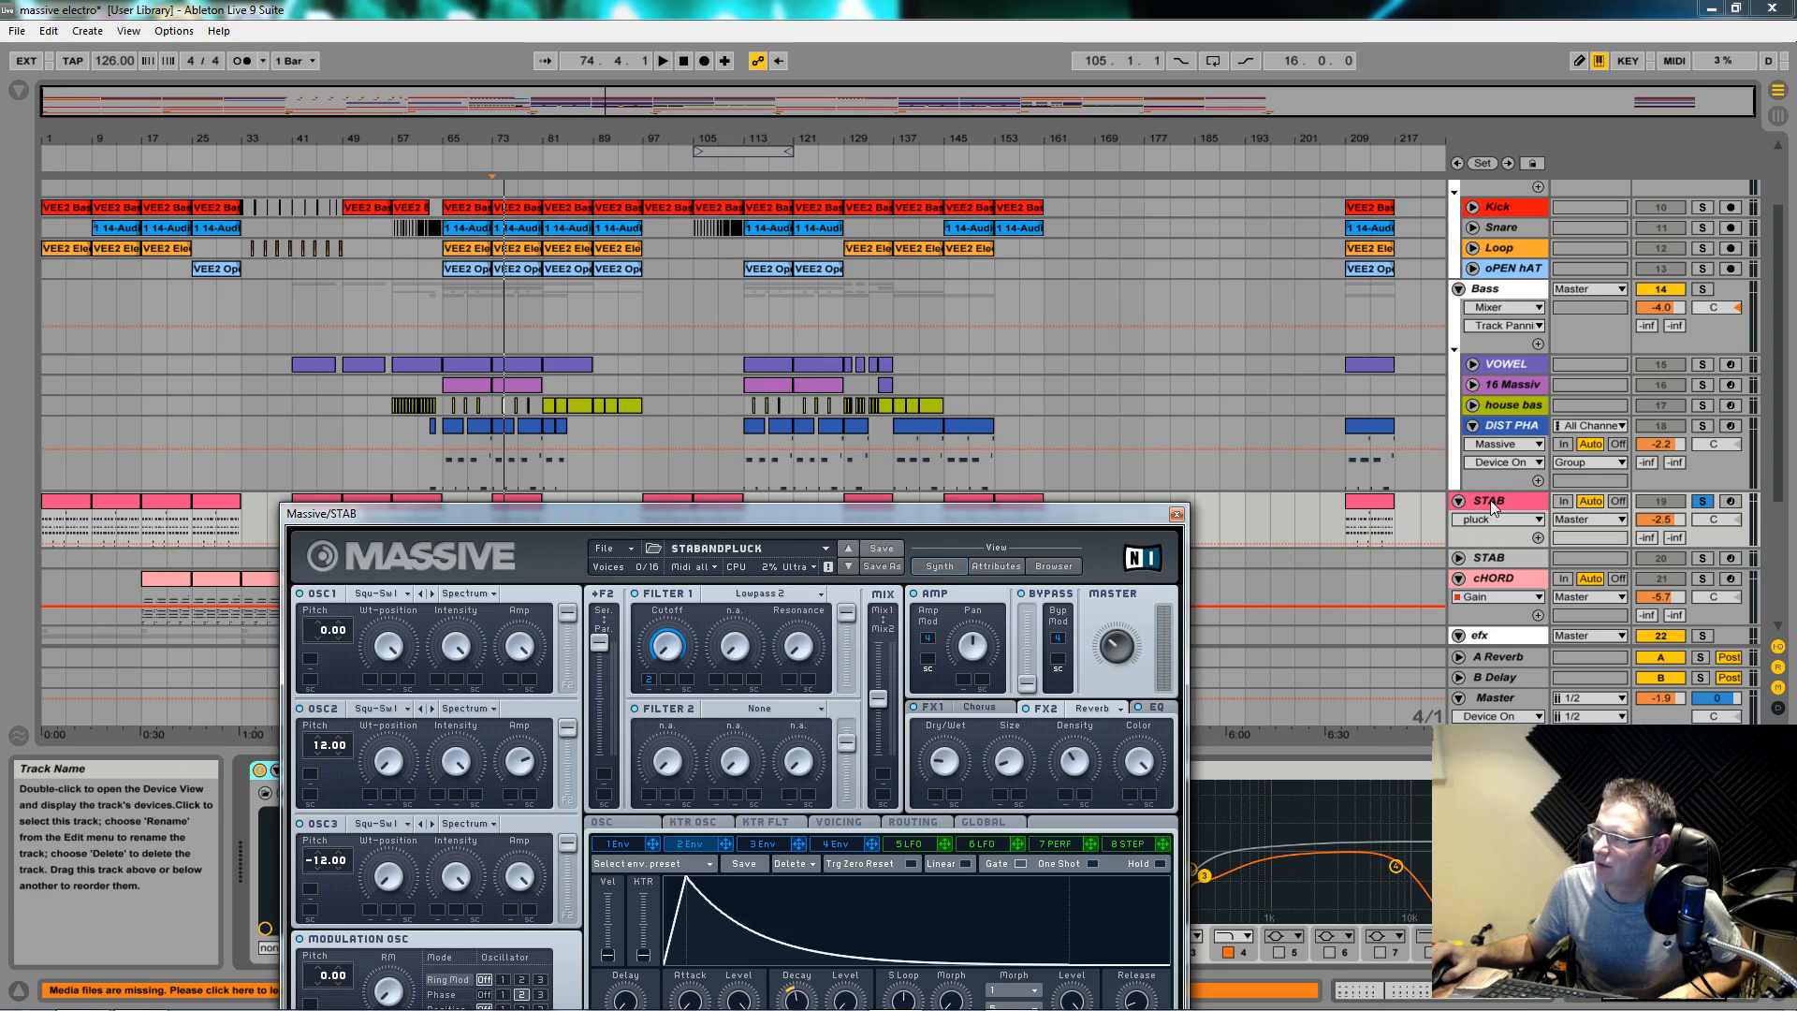
{"action": "left_click_drag", "start_coordinate": [1020, 521], "coordinate": [1041, 116]}
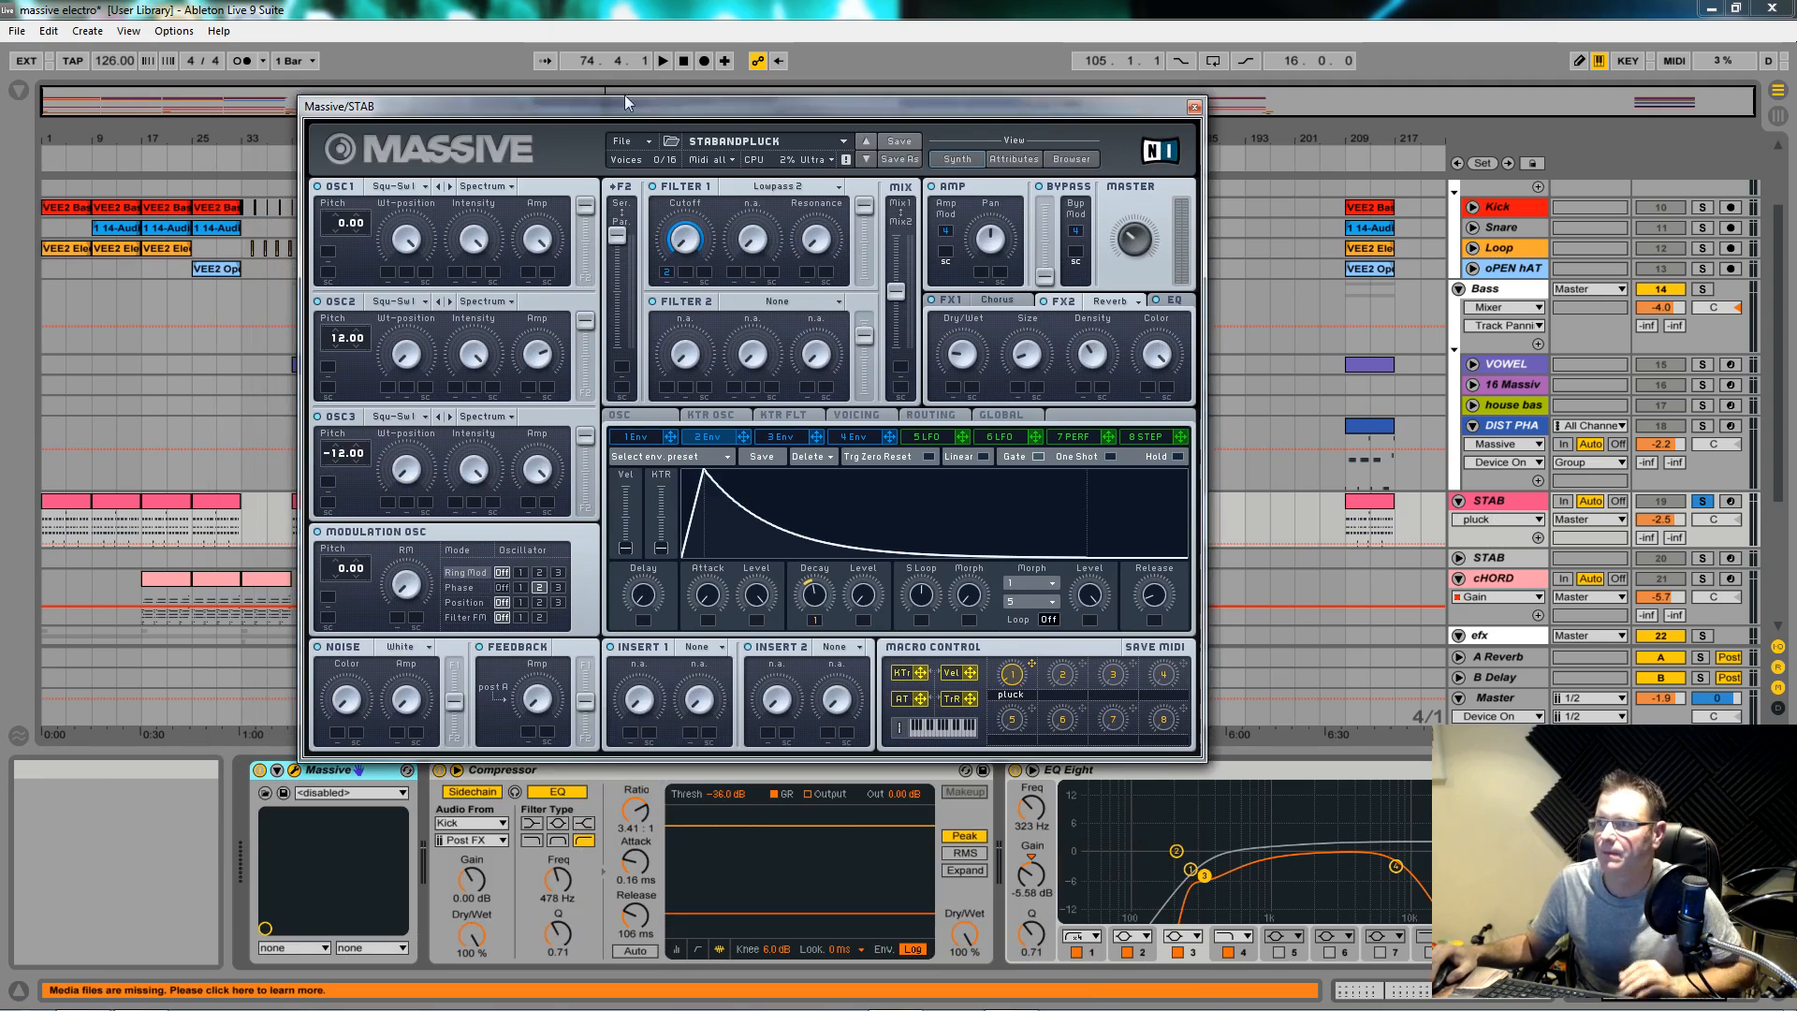
Step: Play the STABANDPLUCK stab with the FX1 Chorus settings showing
{"action": "key", "text": "space"}
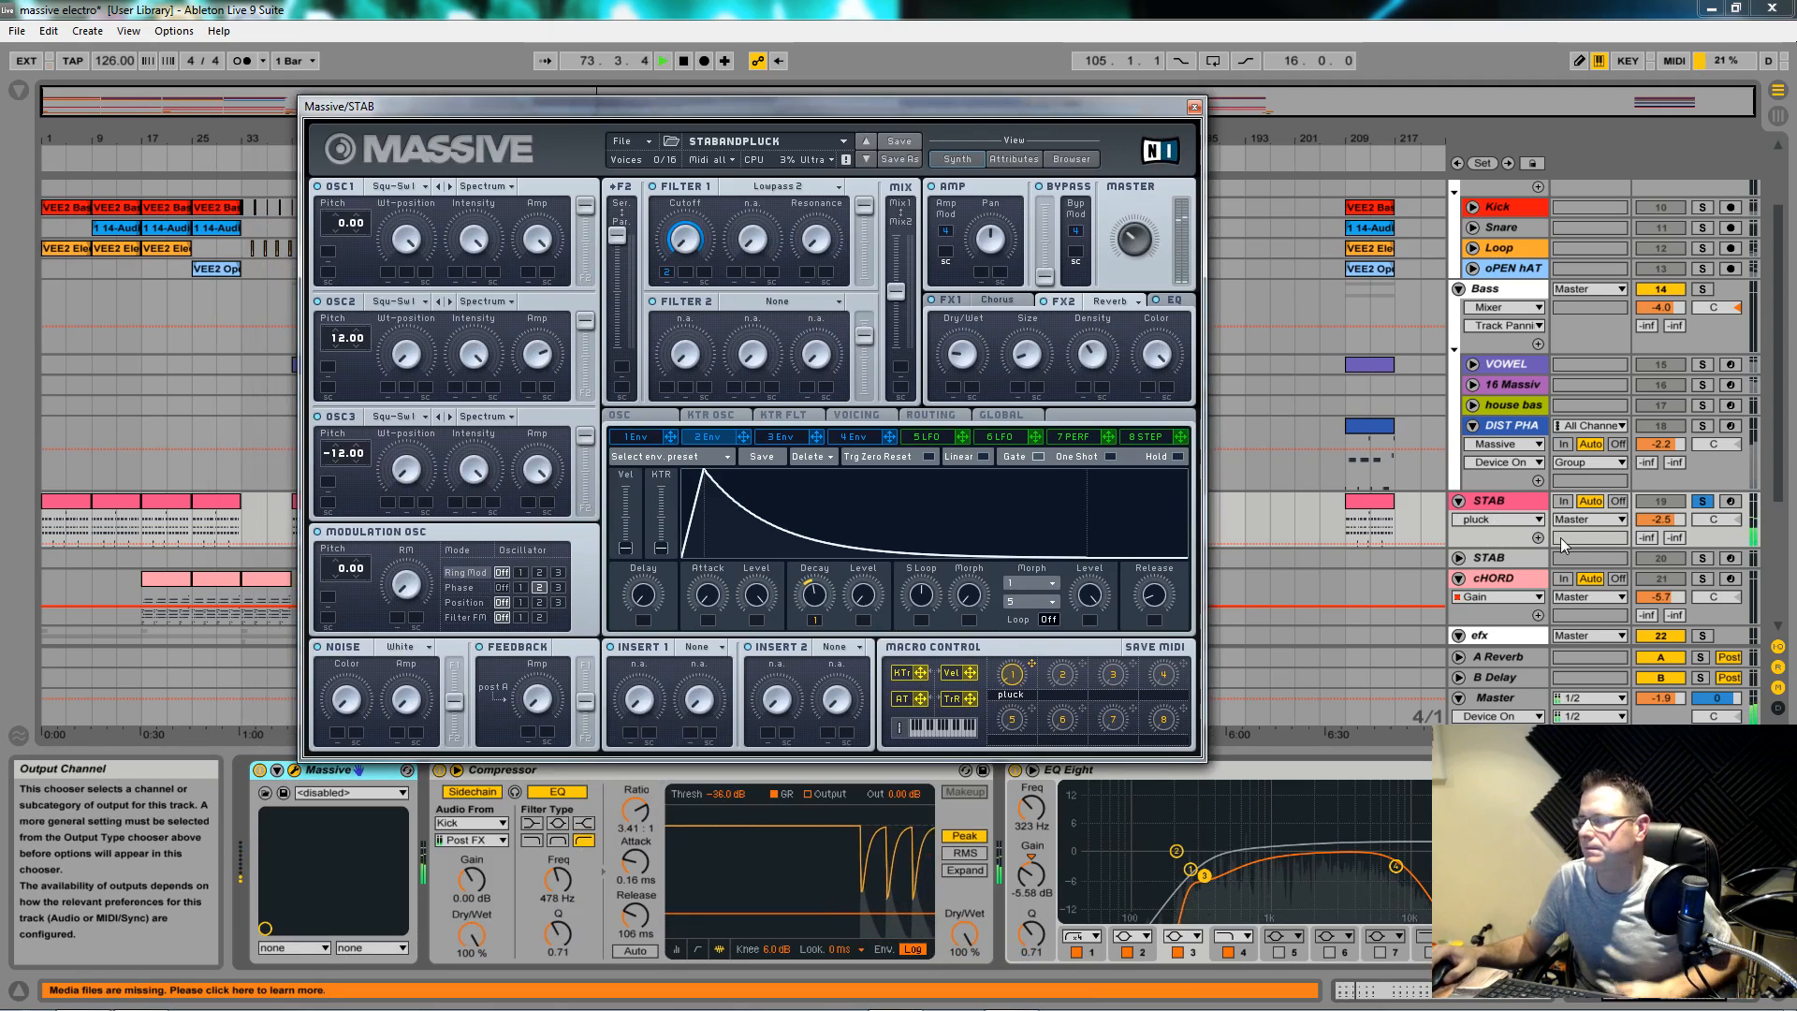
{"action": "left_click", "coordinate": [1006, 292]}
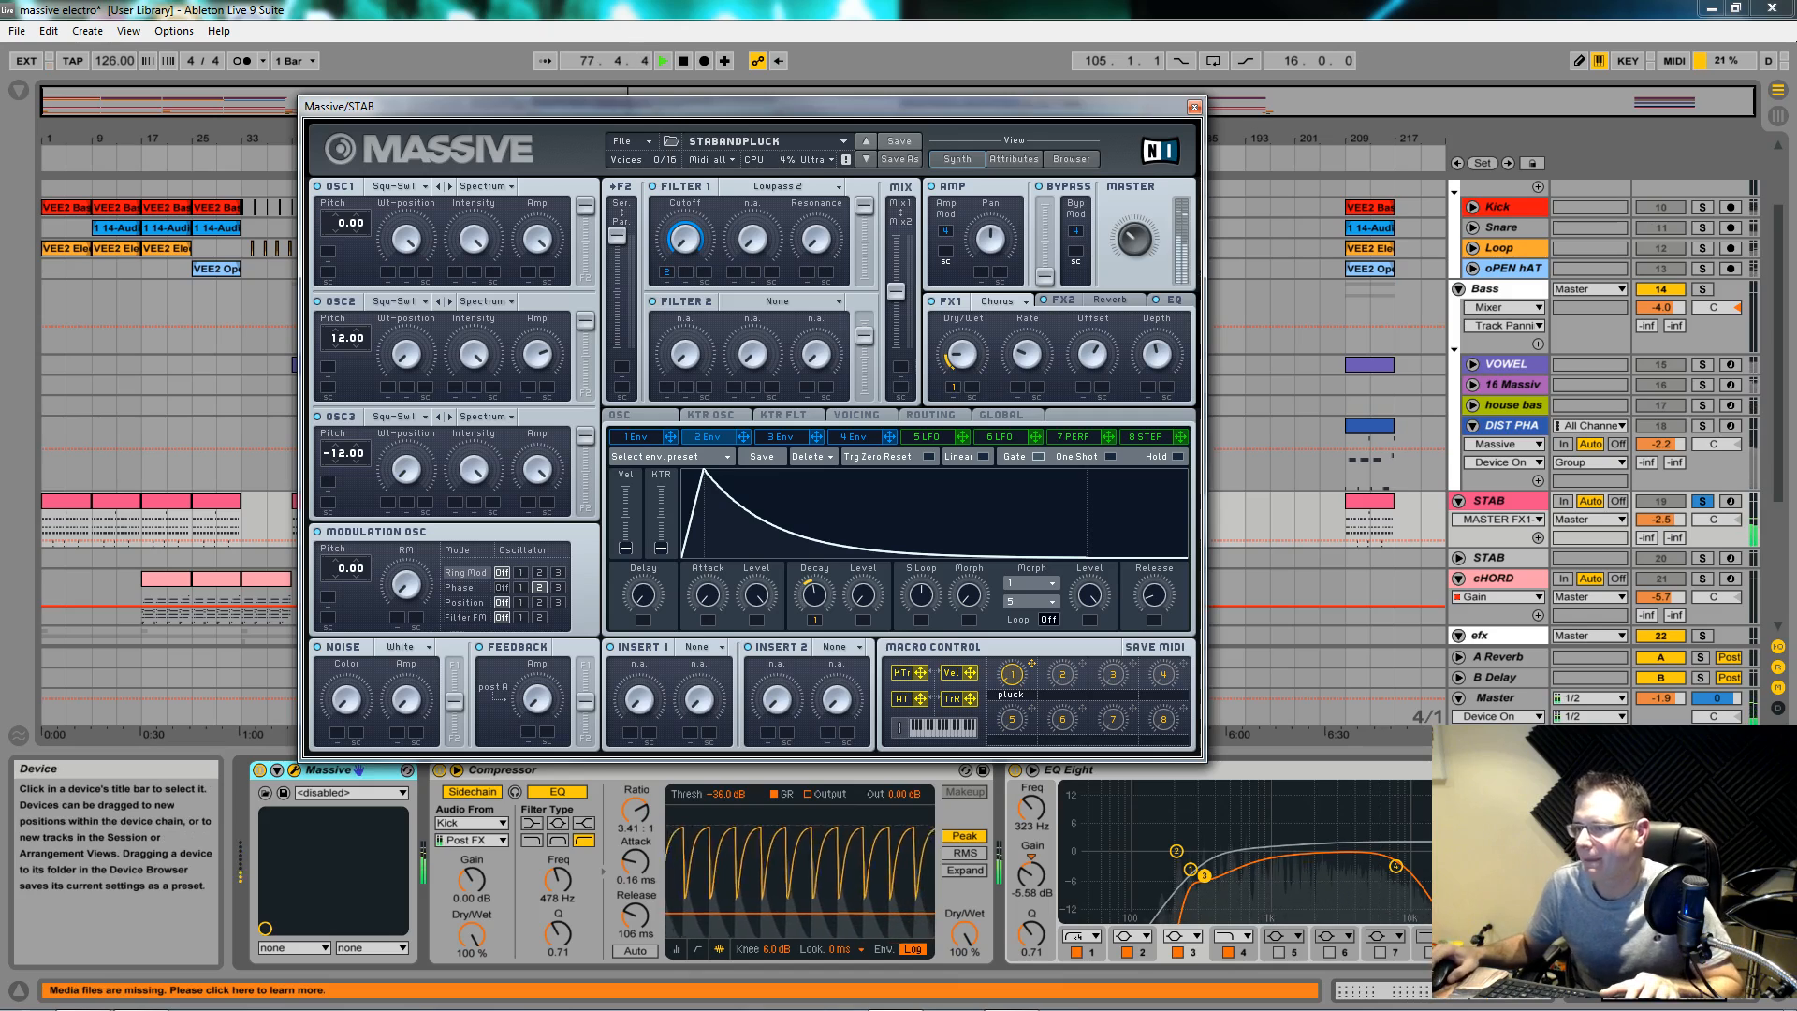
{"action": "key", "text": "space"}
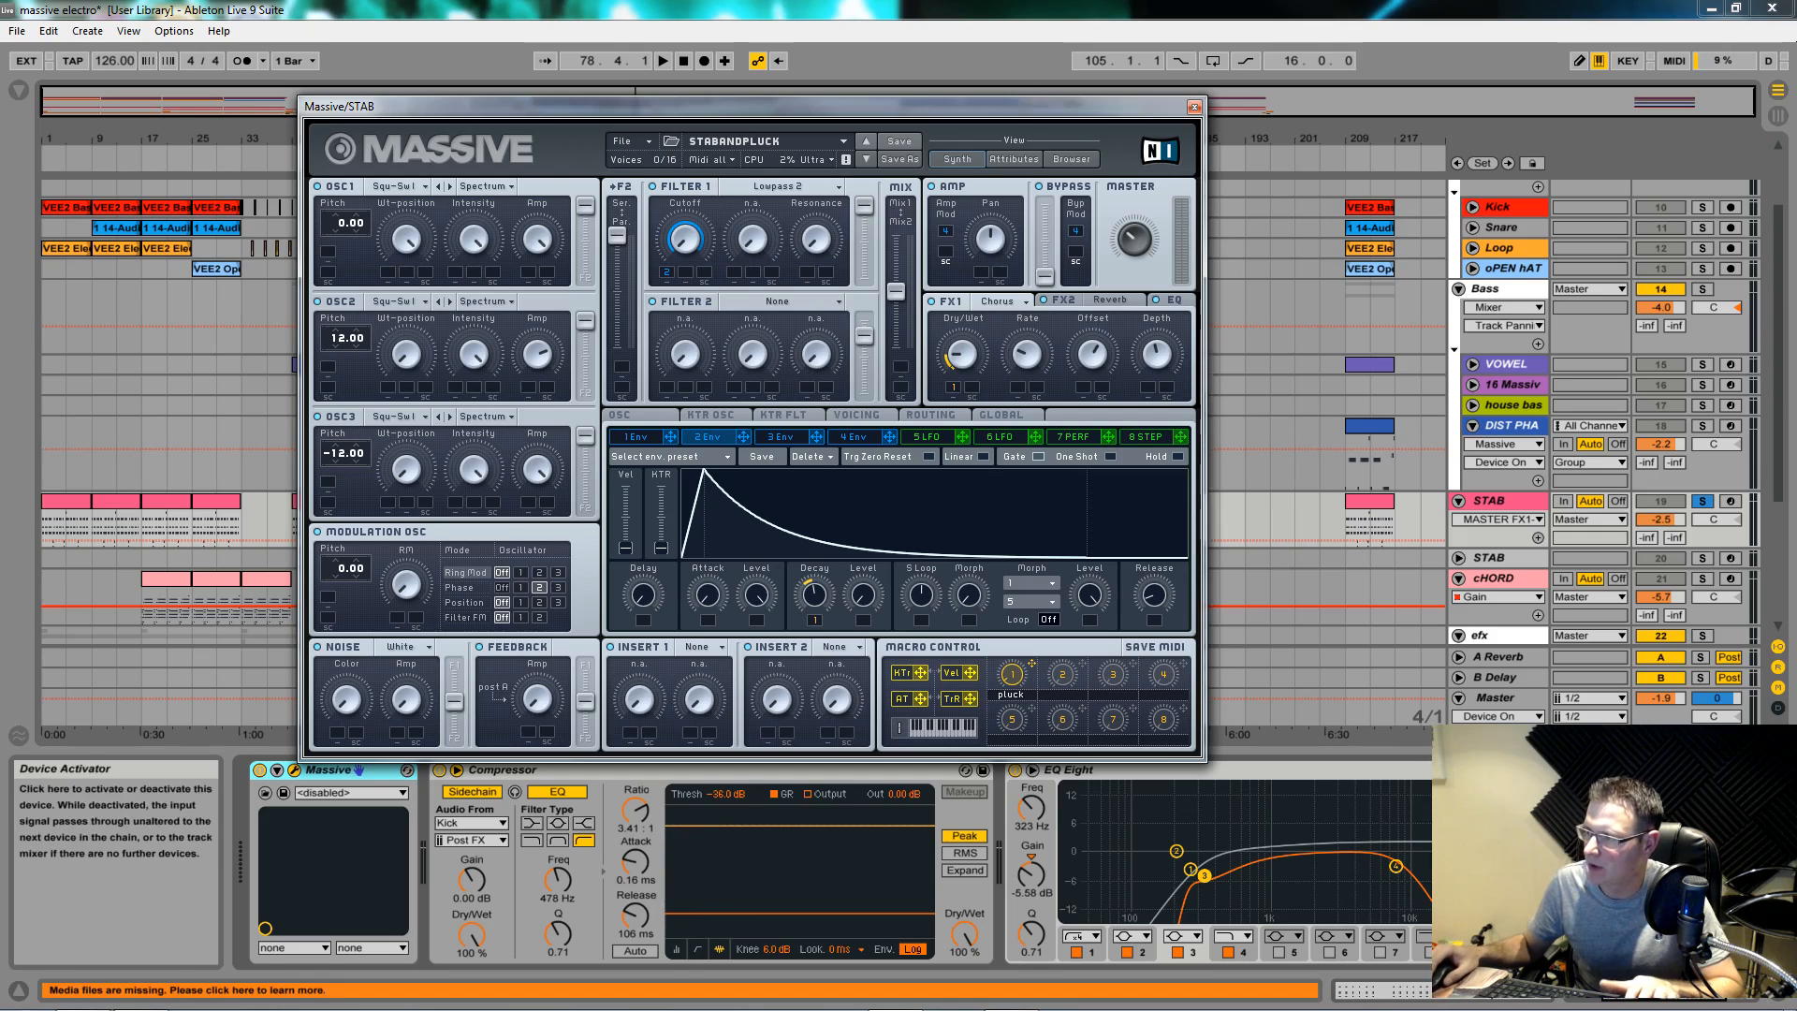
{"action": "key", "text": "space"}
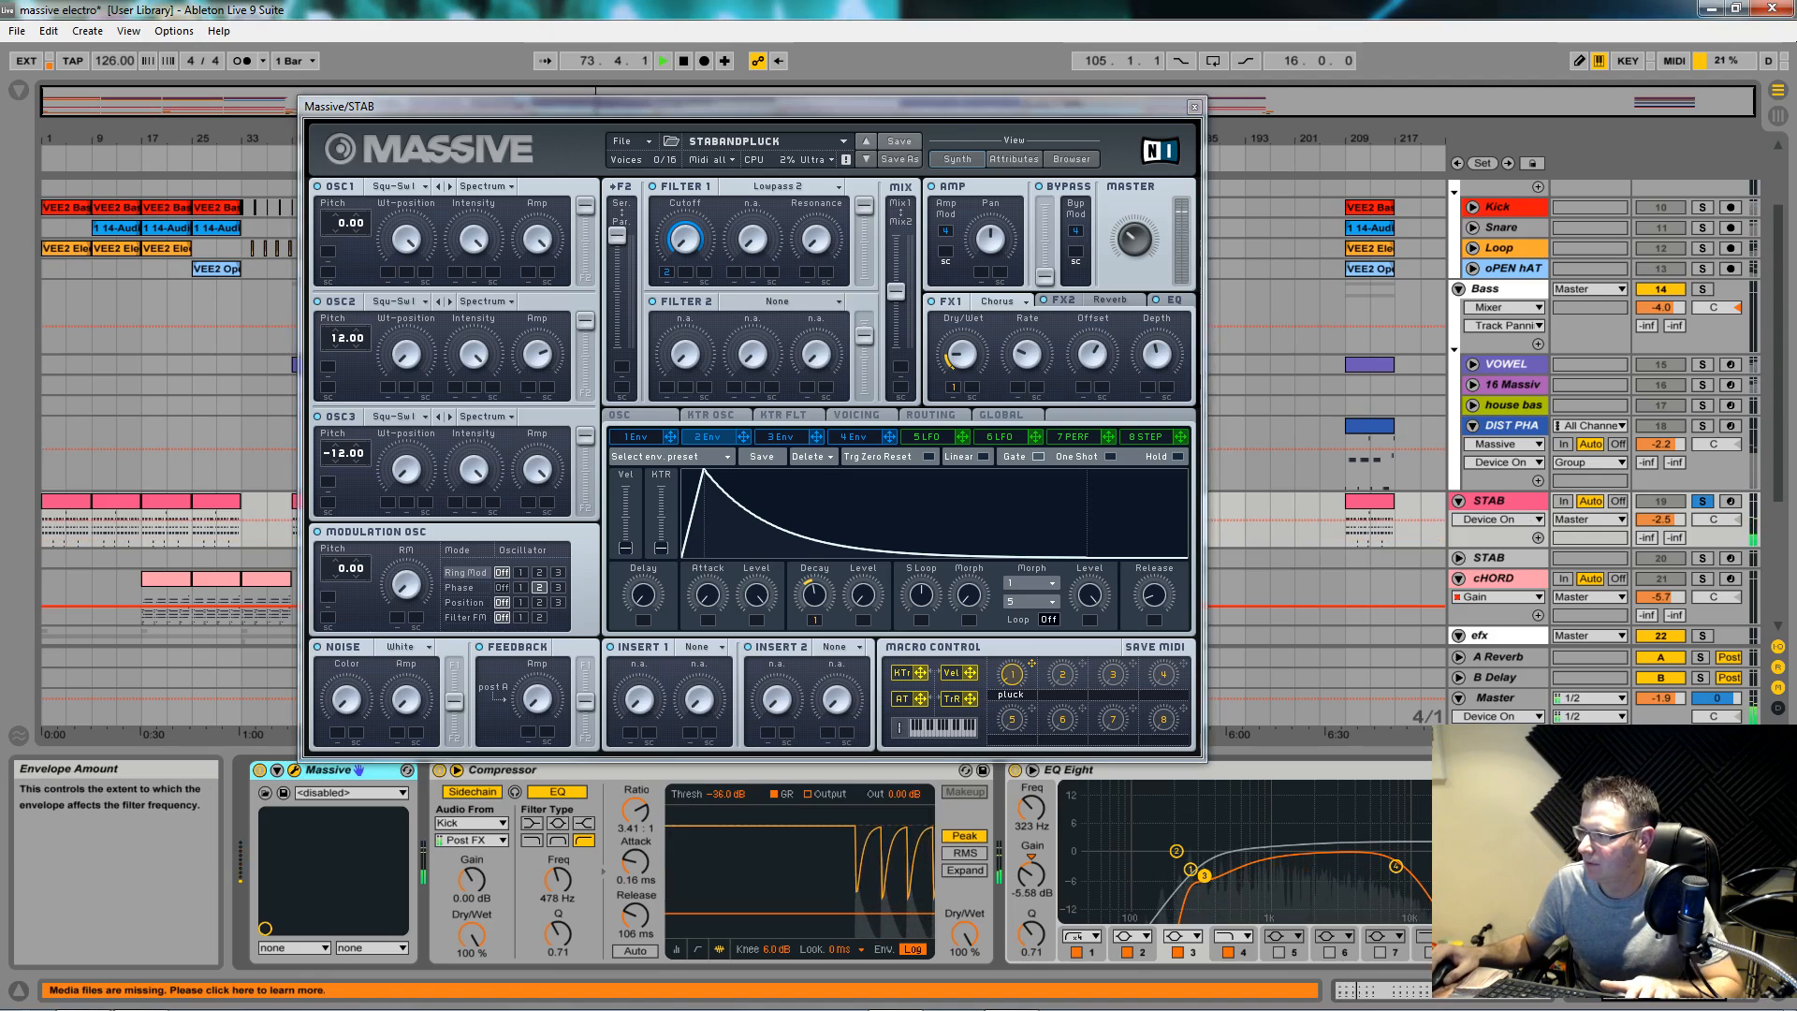
Step: Switch off the Simple Delay in the STAB track's device chain
{"action": "left_click", "coordinate": [1699, 990]}
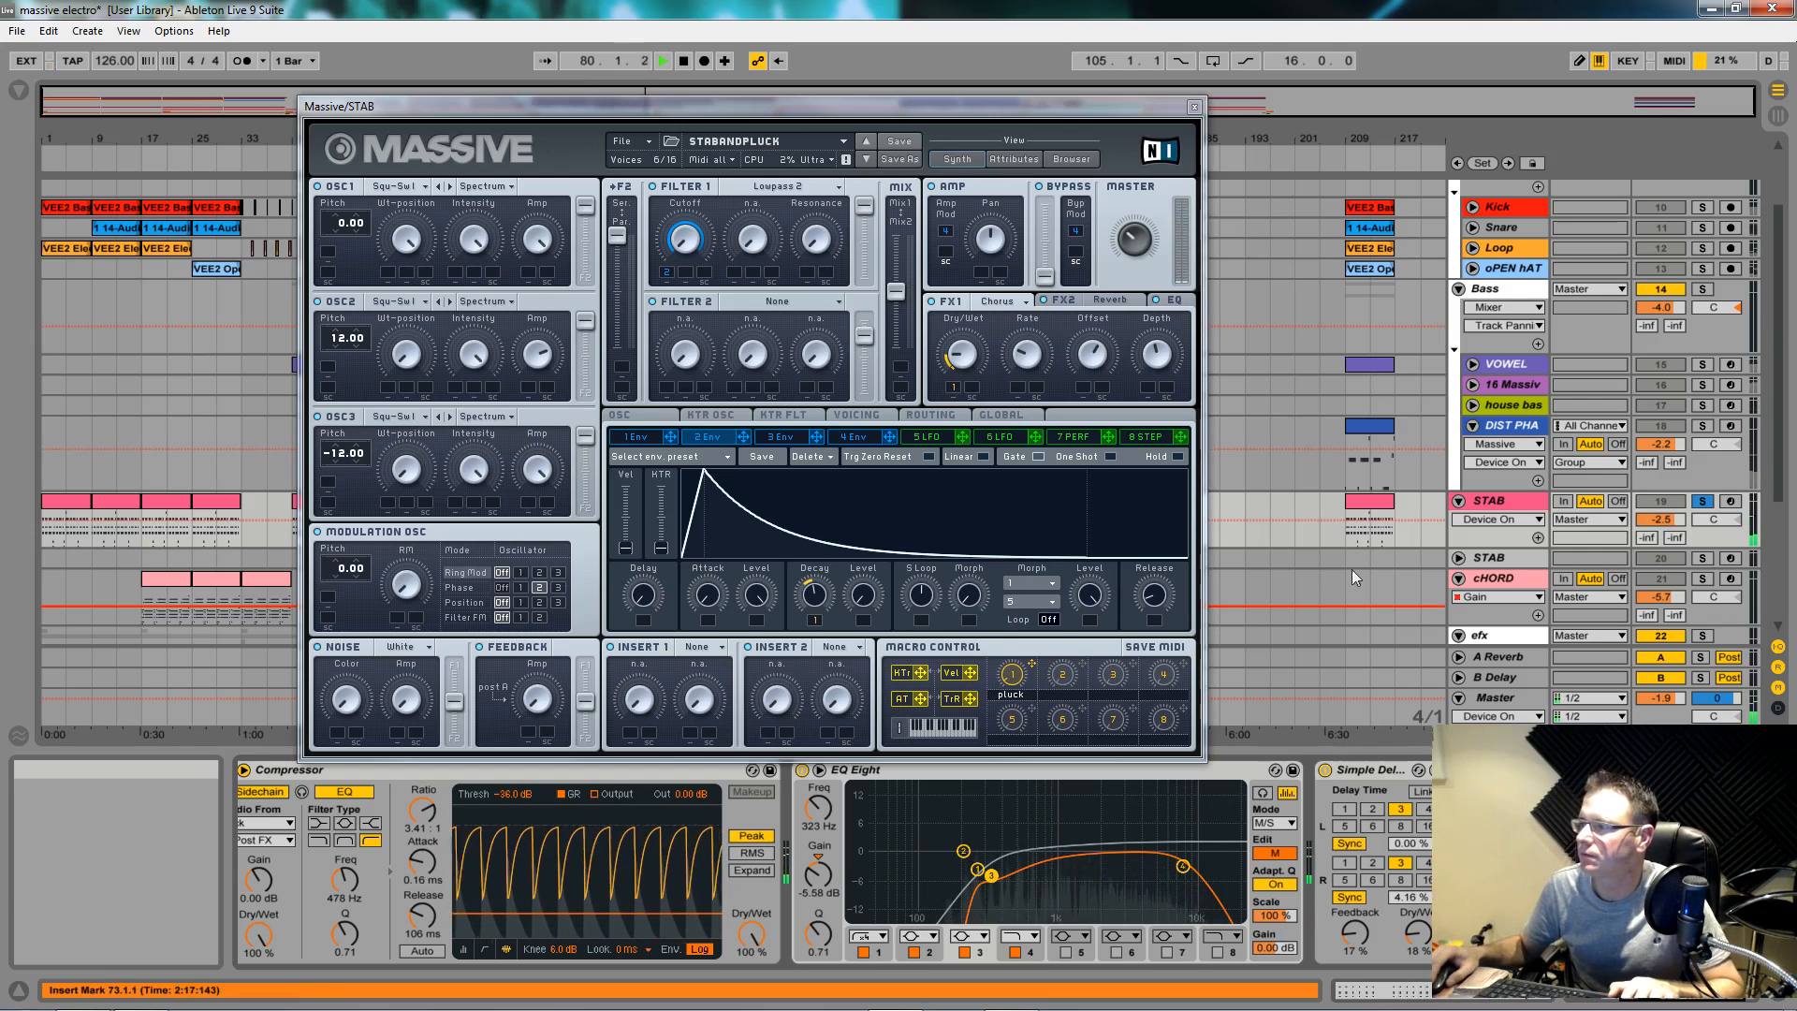
{"action": "key", "text": "space"}
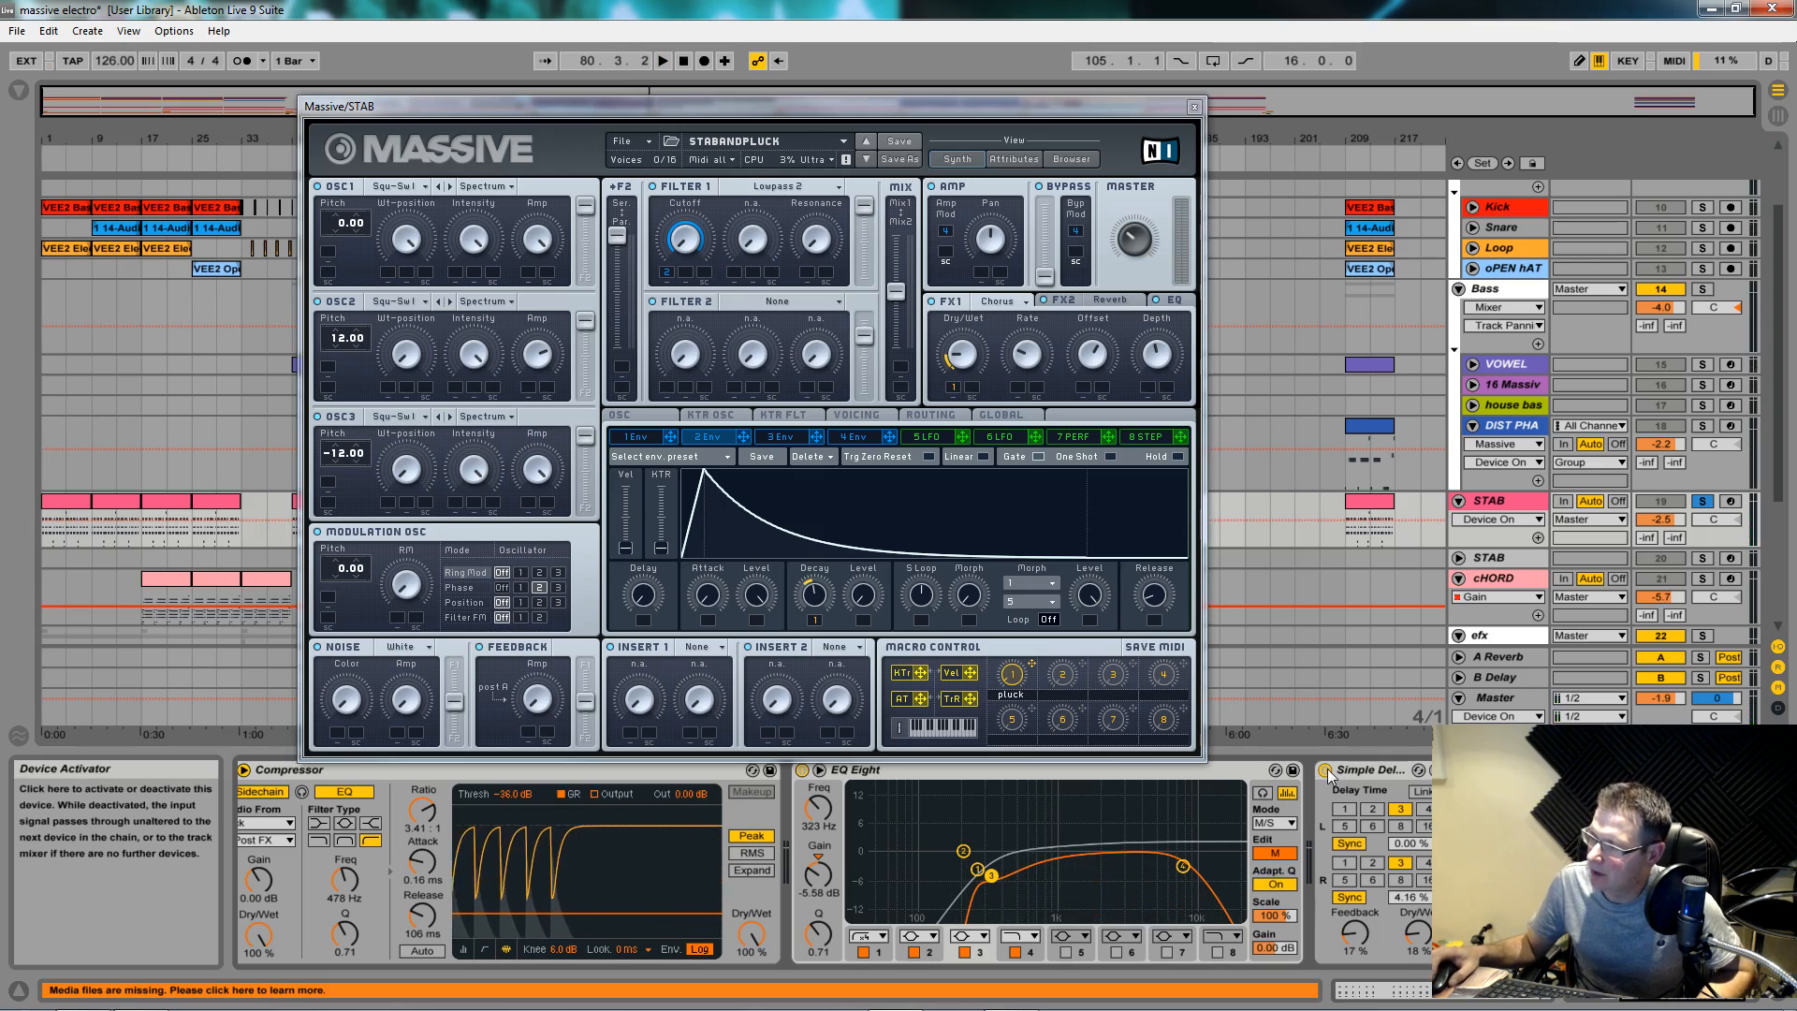
{"action": "left_click", "coordinate": [1327, 772]}
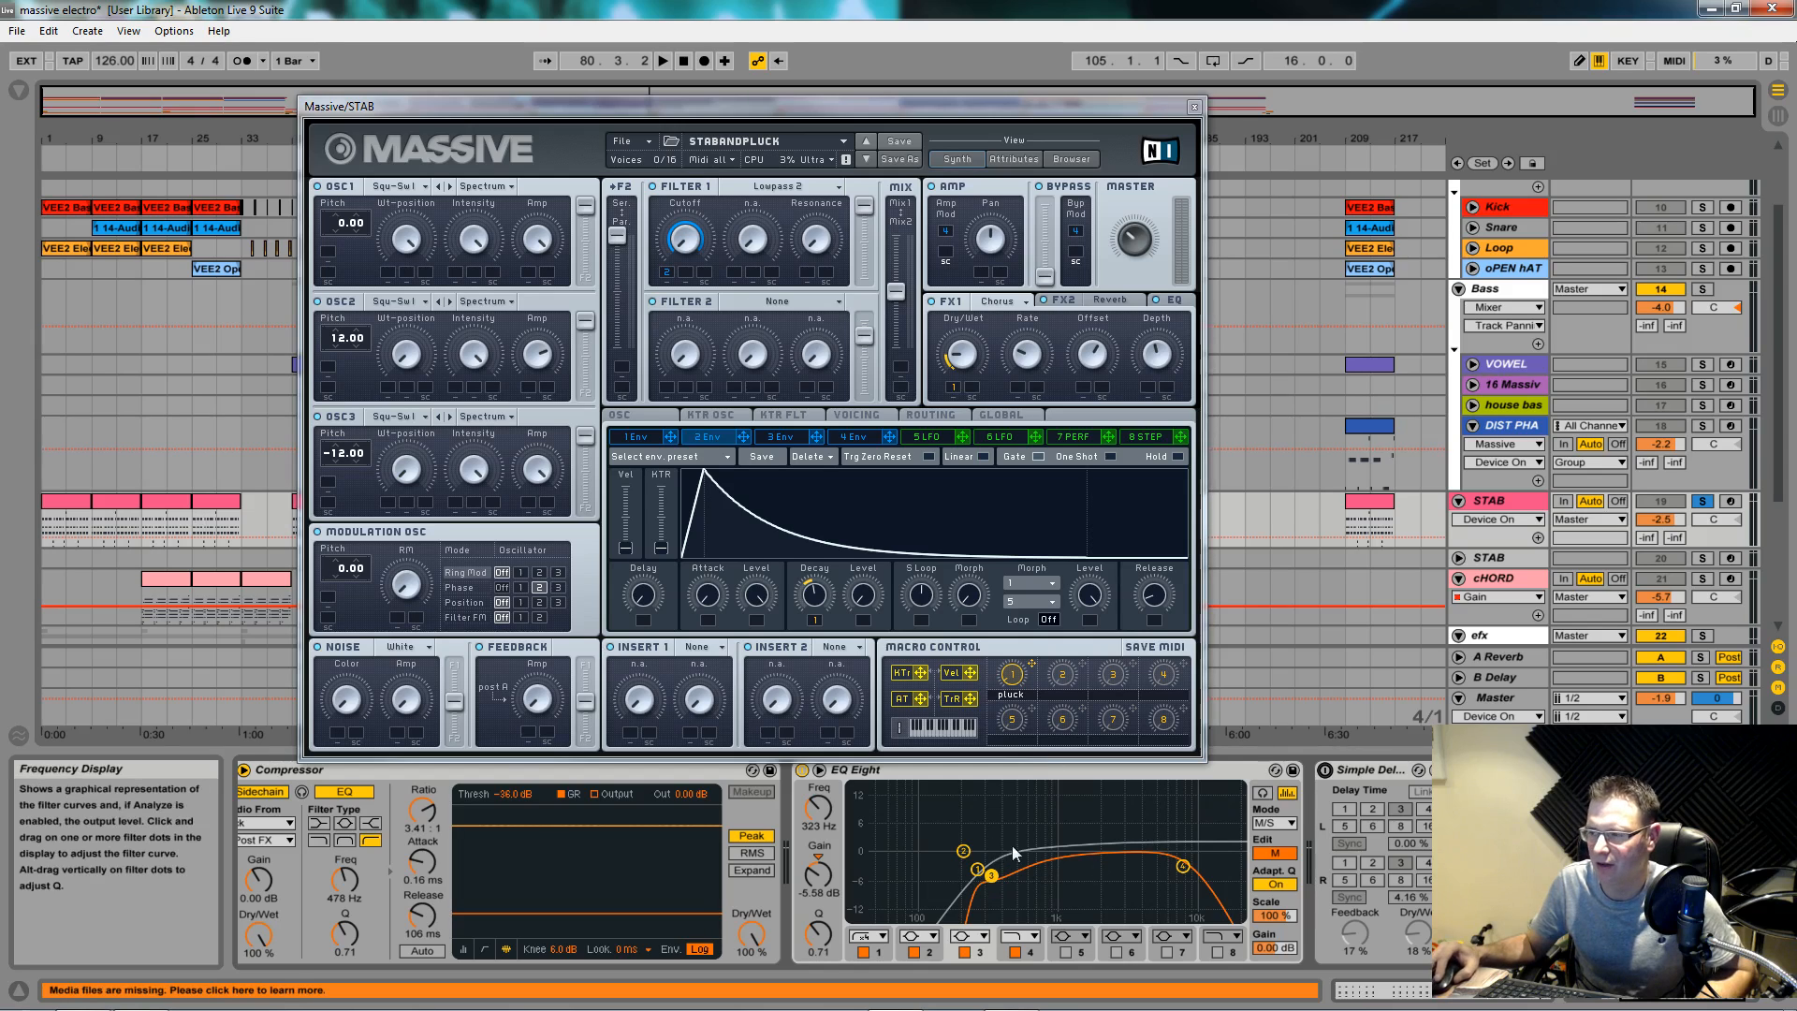
{"action": "scroll", "coordinate": [745, 846], "scroll_direction": "left", "scroll_amount": 3}
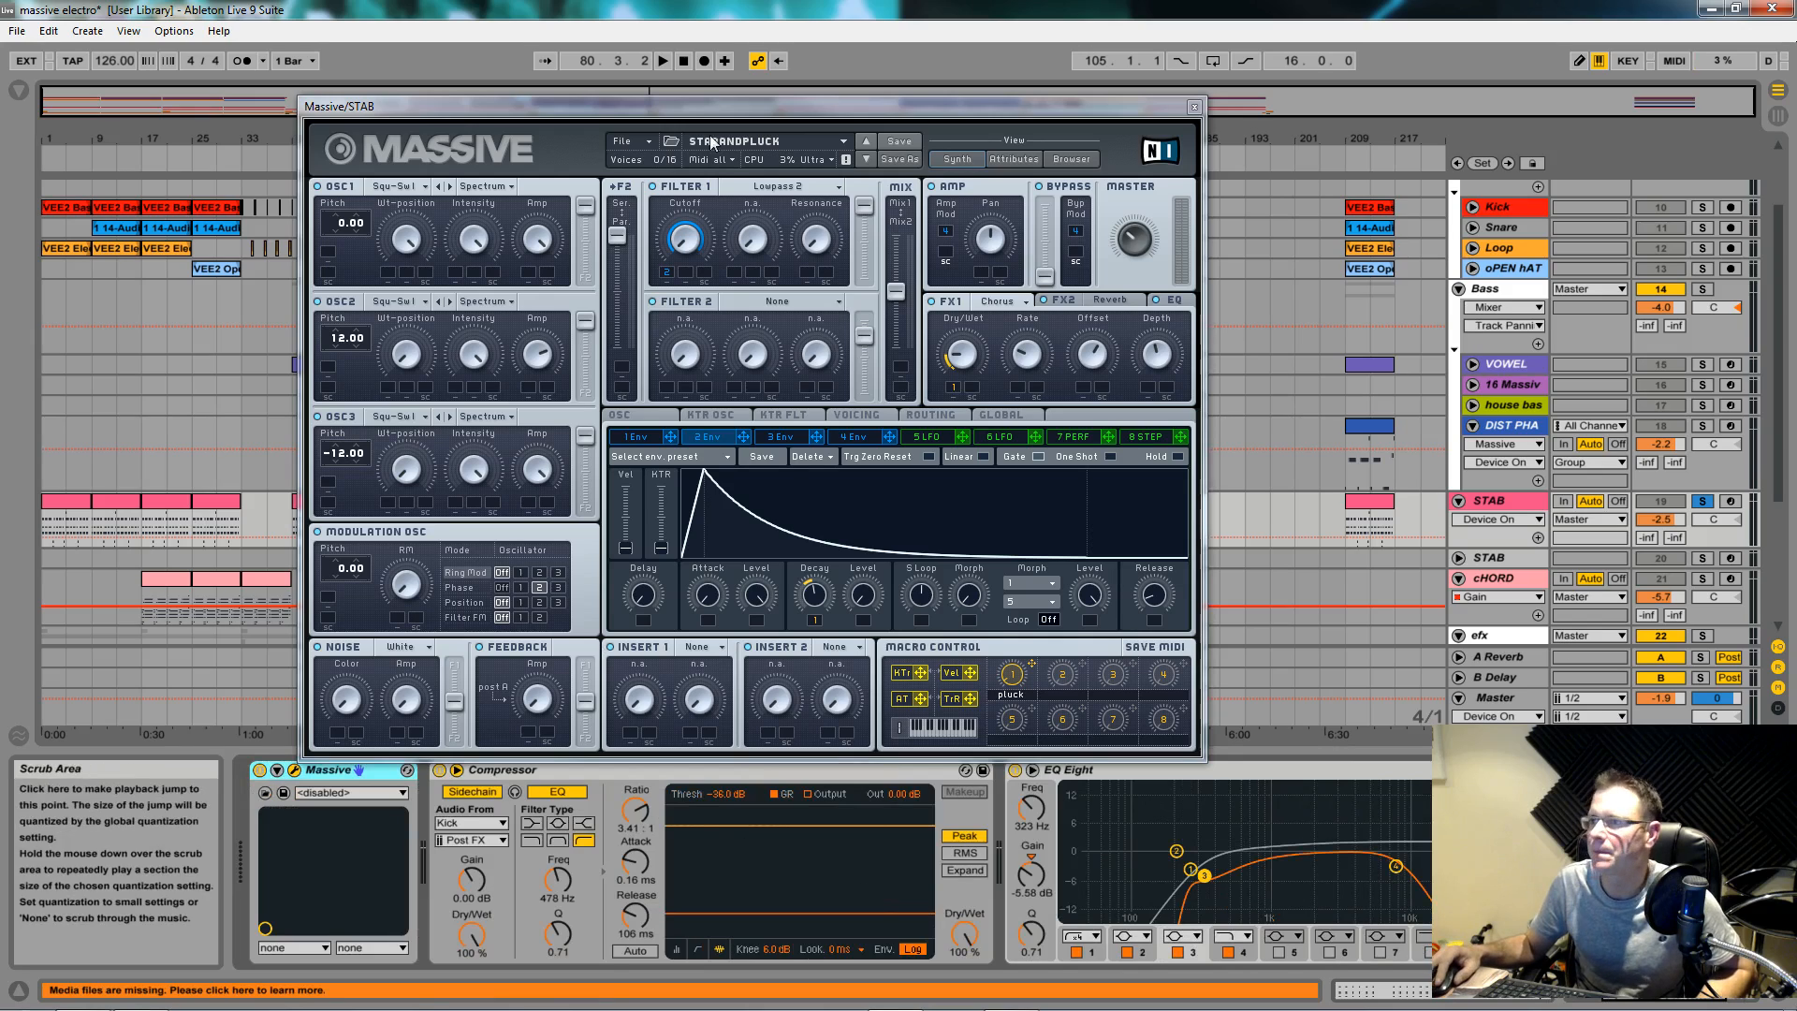
Step: Load a blank Untitled Sound patch with File > New Sound
{"action": "left_click", "coordinate": [621, 141]}
{"action": "left_click", "coordinate": [645, 155]}
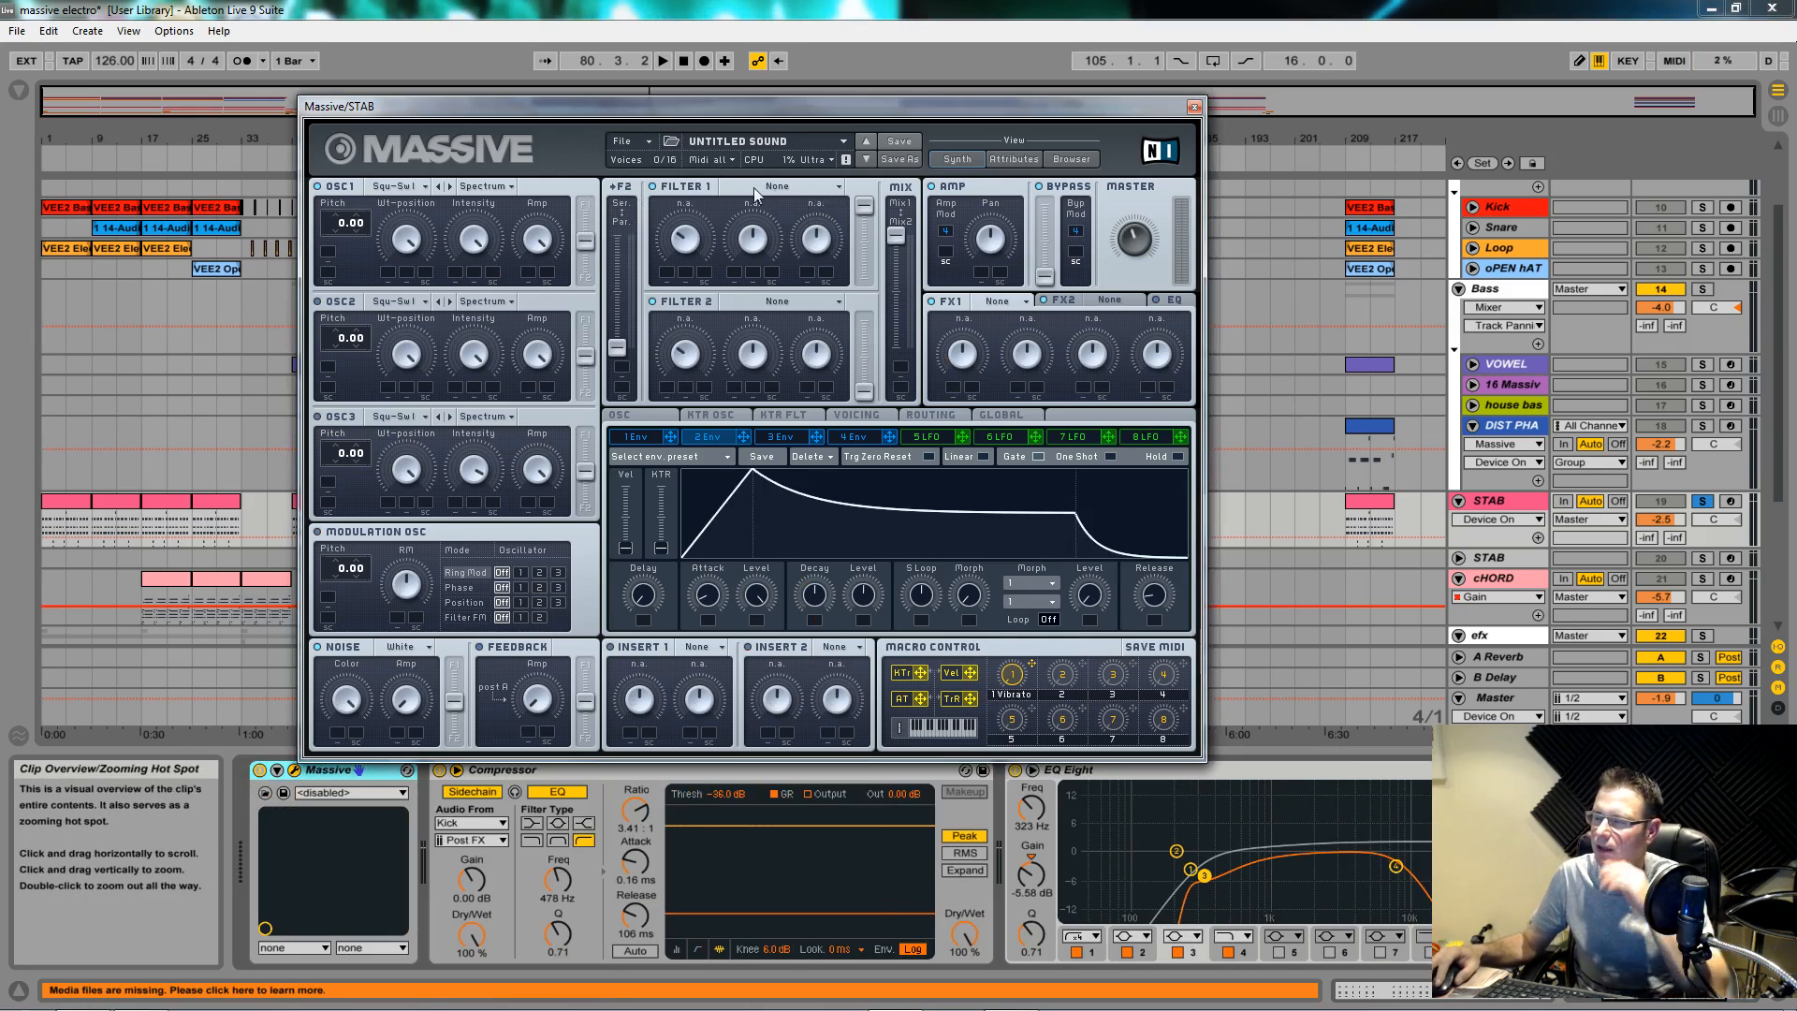
{"action": "left_click_drag", "start_coordinate": [786, 109], "coordinate": [825, 118]}
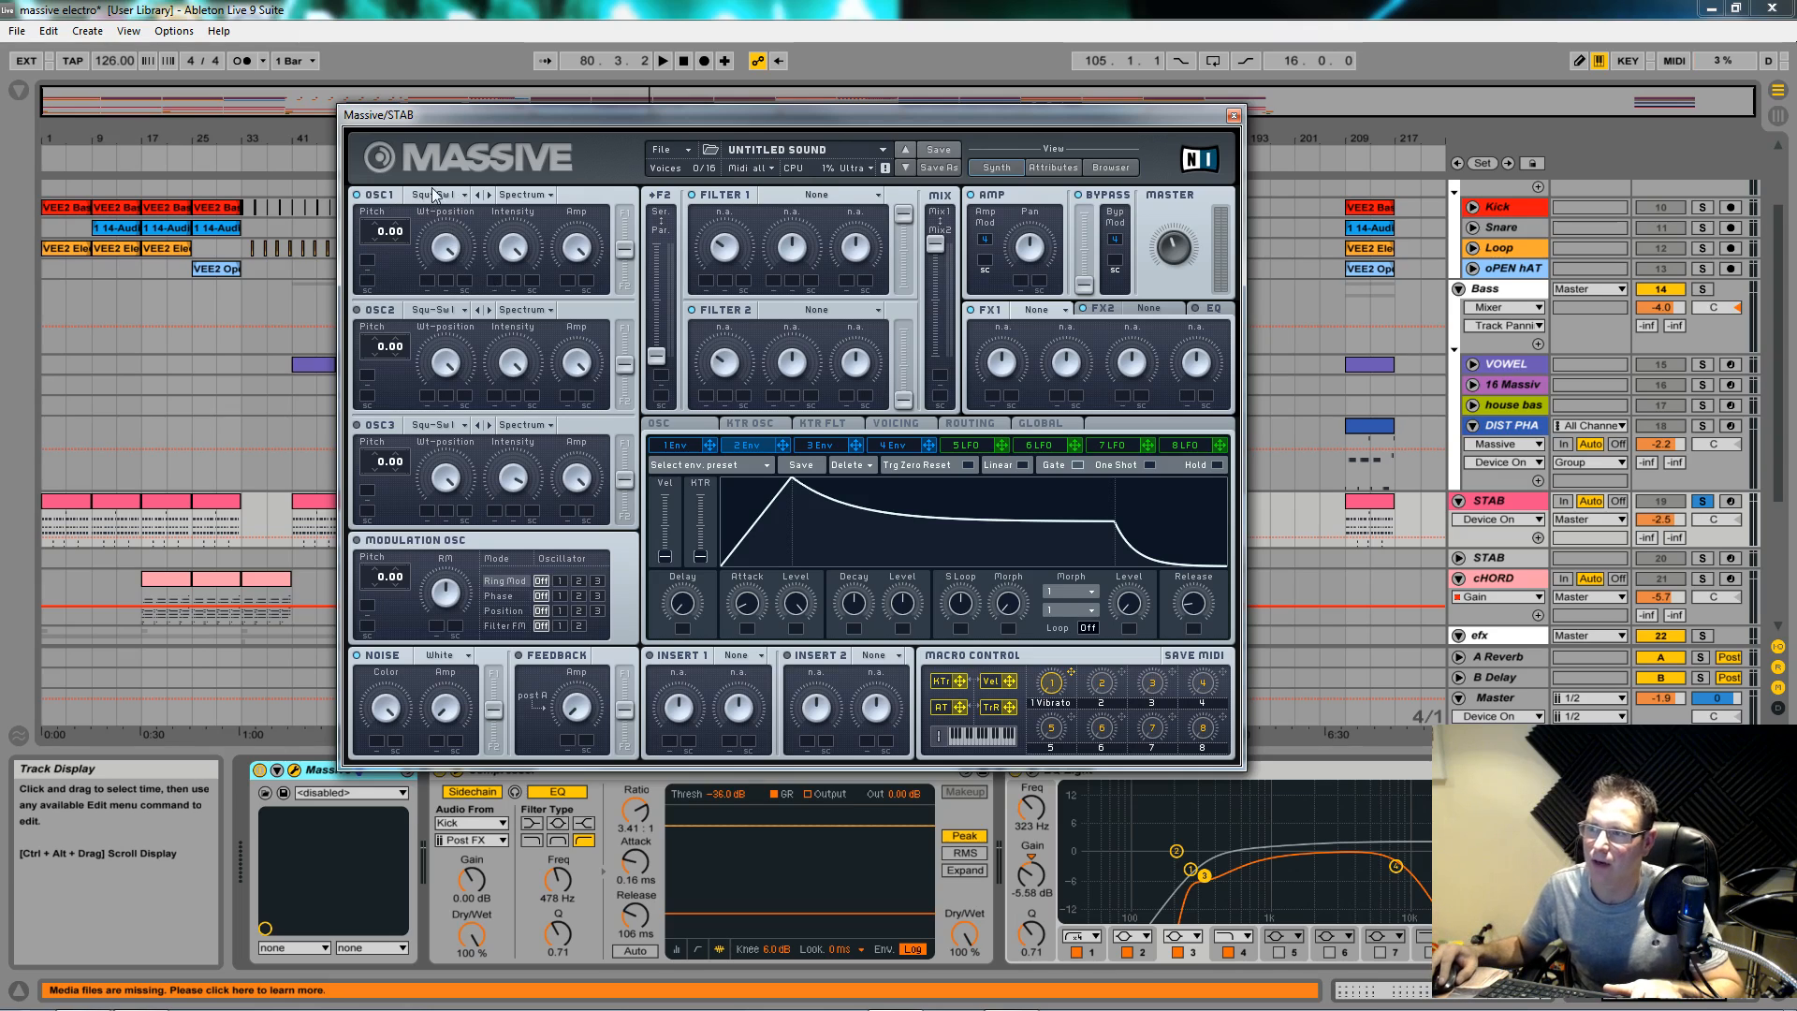
Step: Route oscillator 1 fully into Filter 1 with its F1/F2 slider and audition it
{"action": "left_click", "coordinate": [444, 246]}
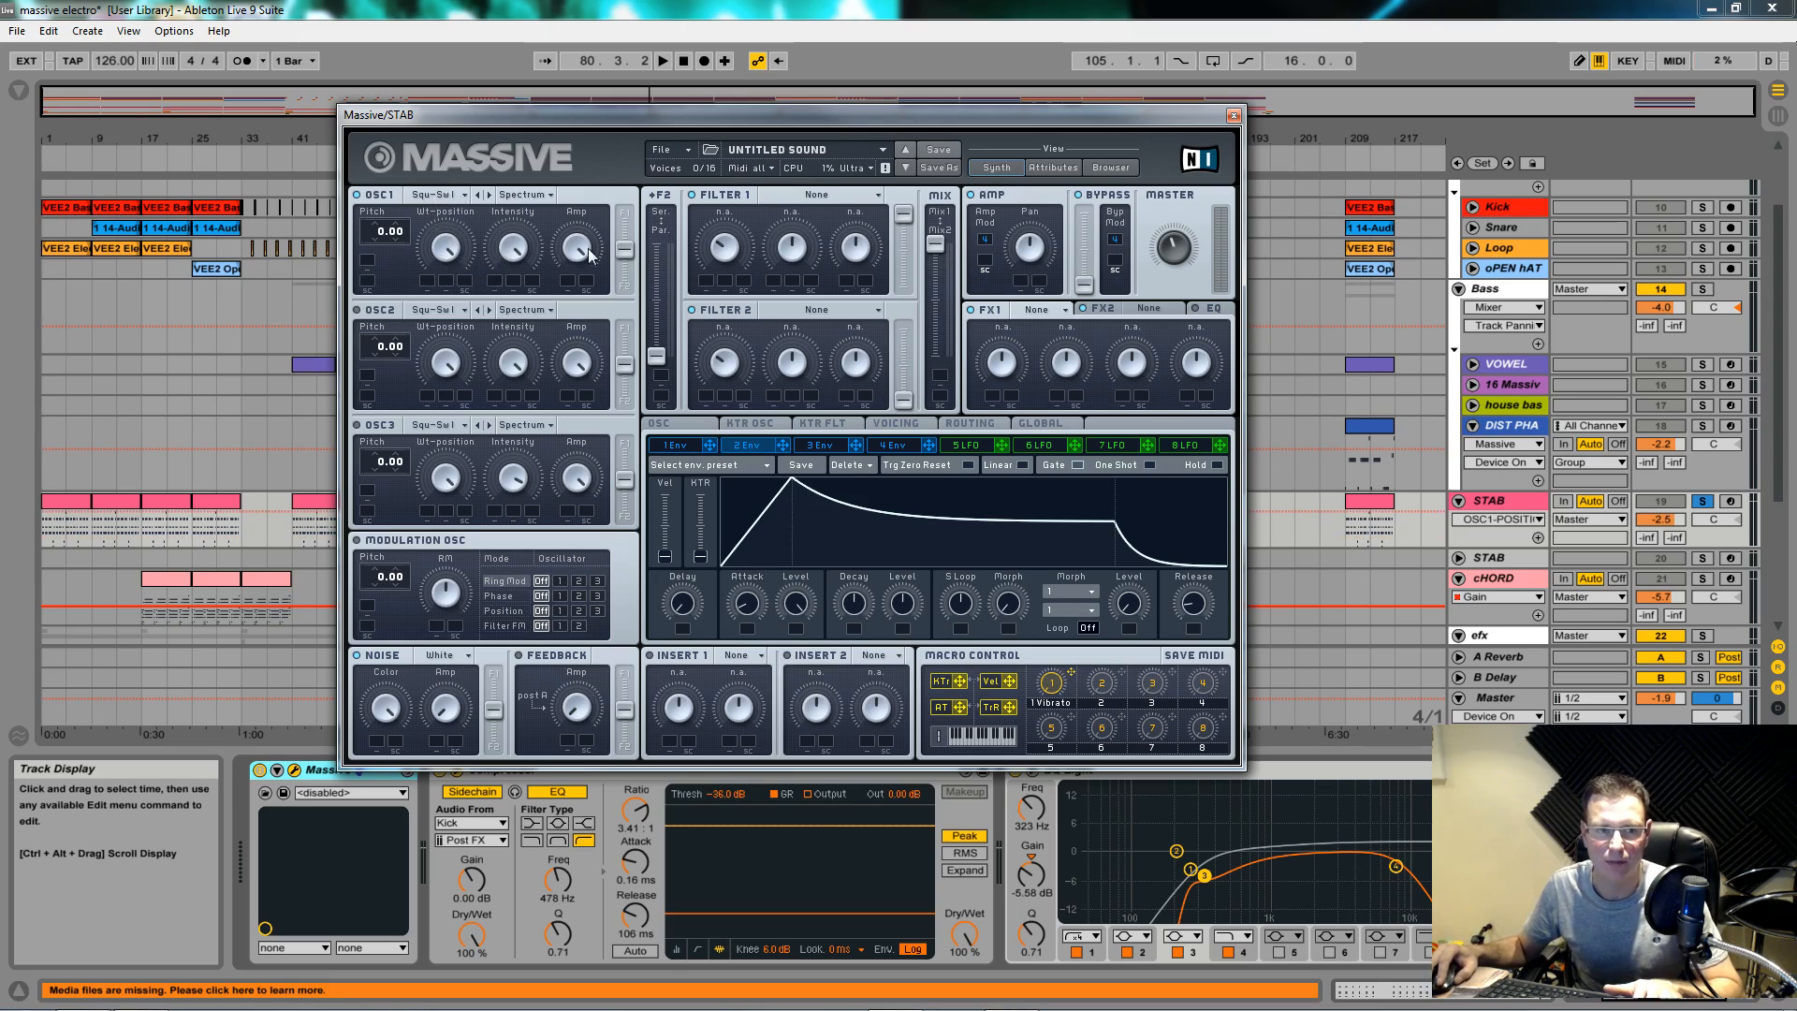
{"action": "left_click_drag", "start_coordinate": [627, 255], "coordinate": [653, 129]}
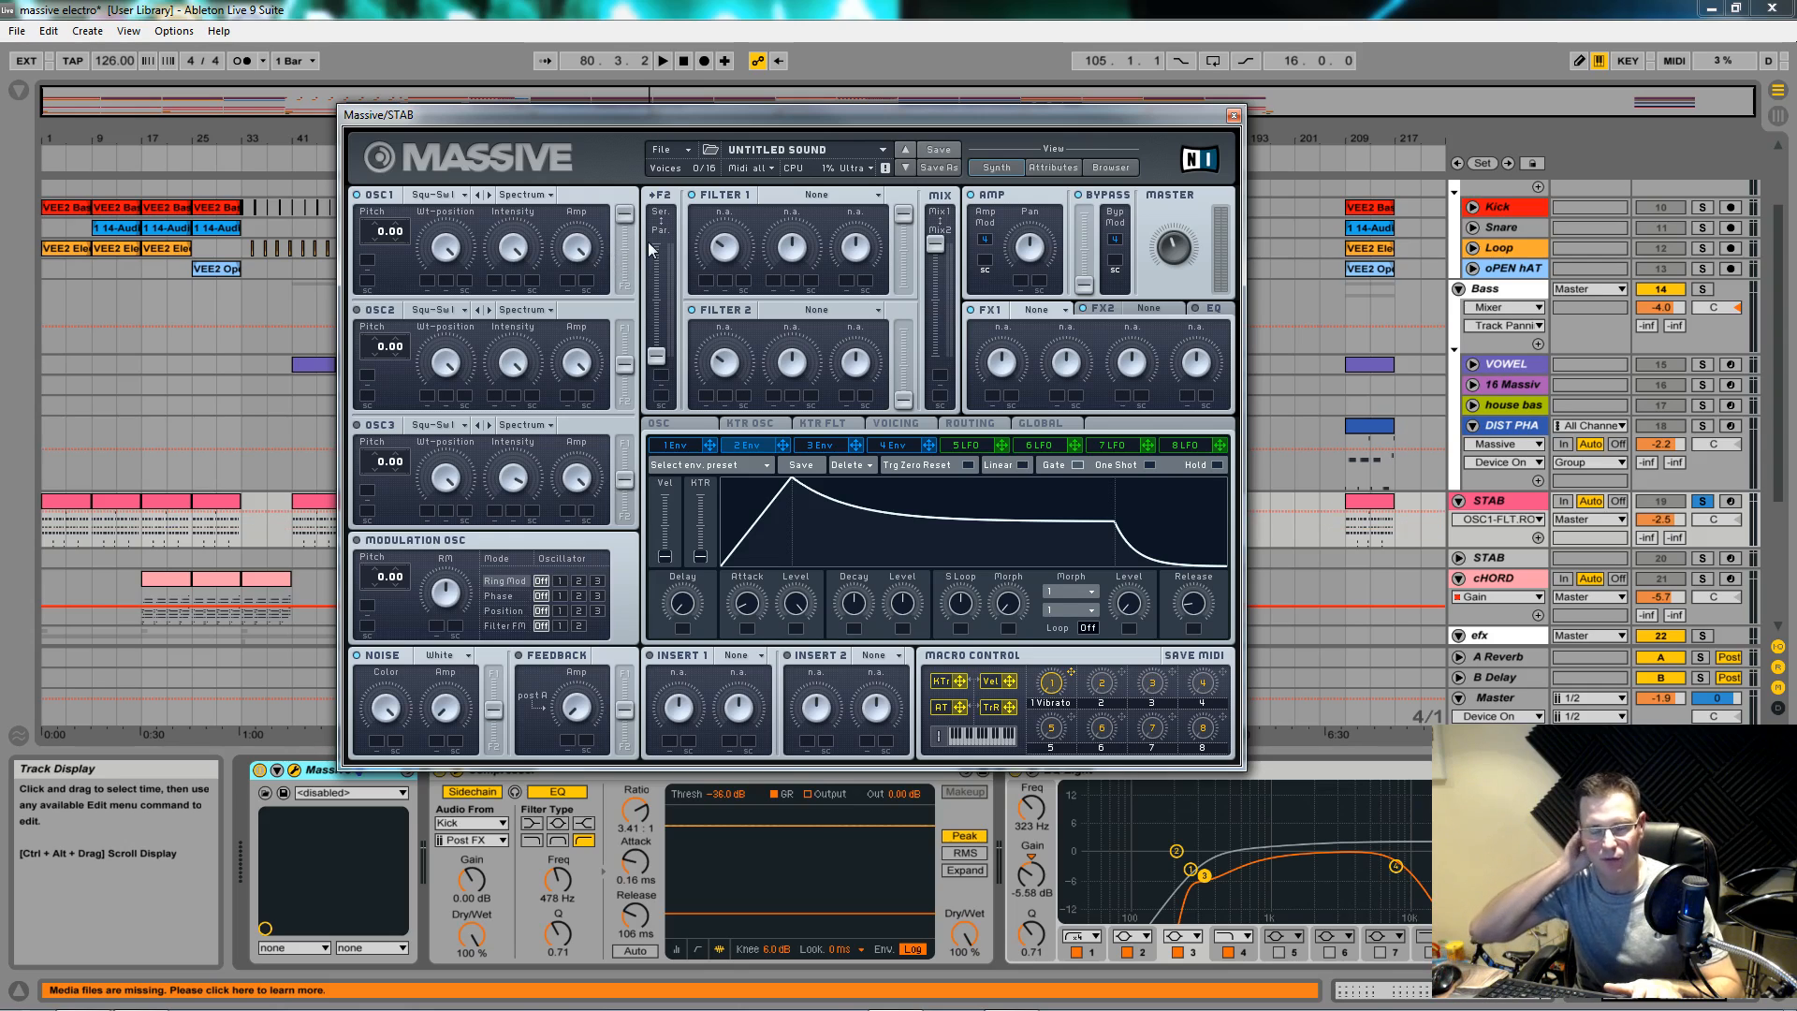
{"action": "key", "text": "space"}
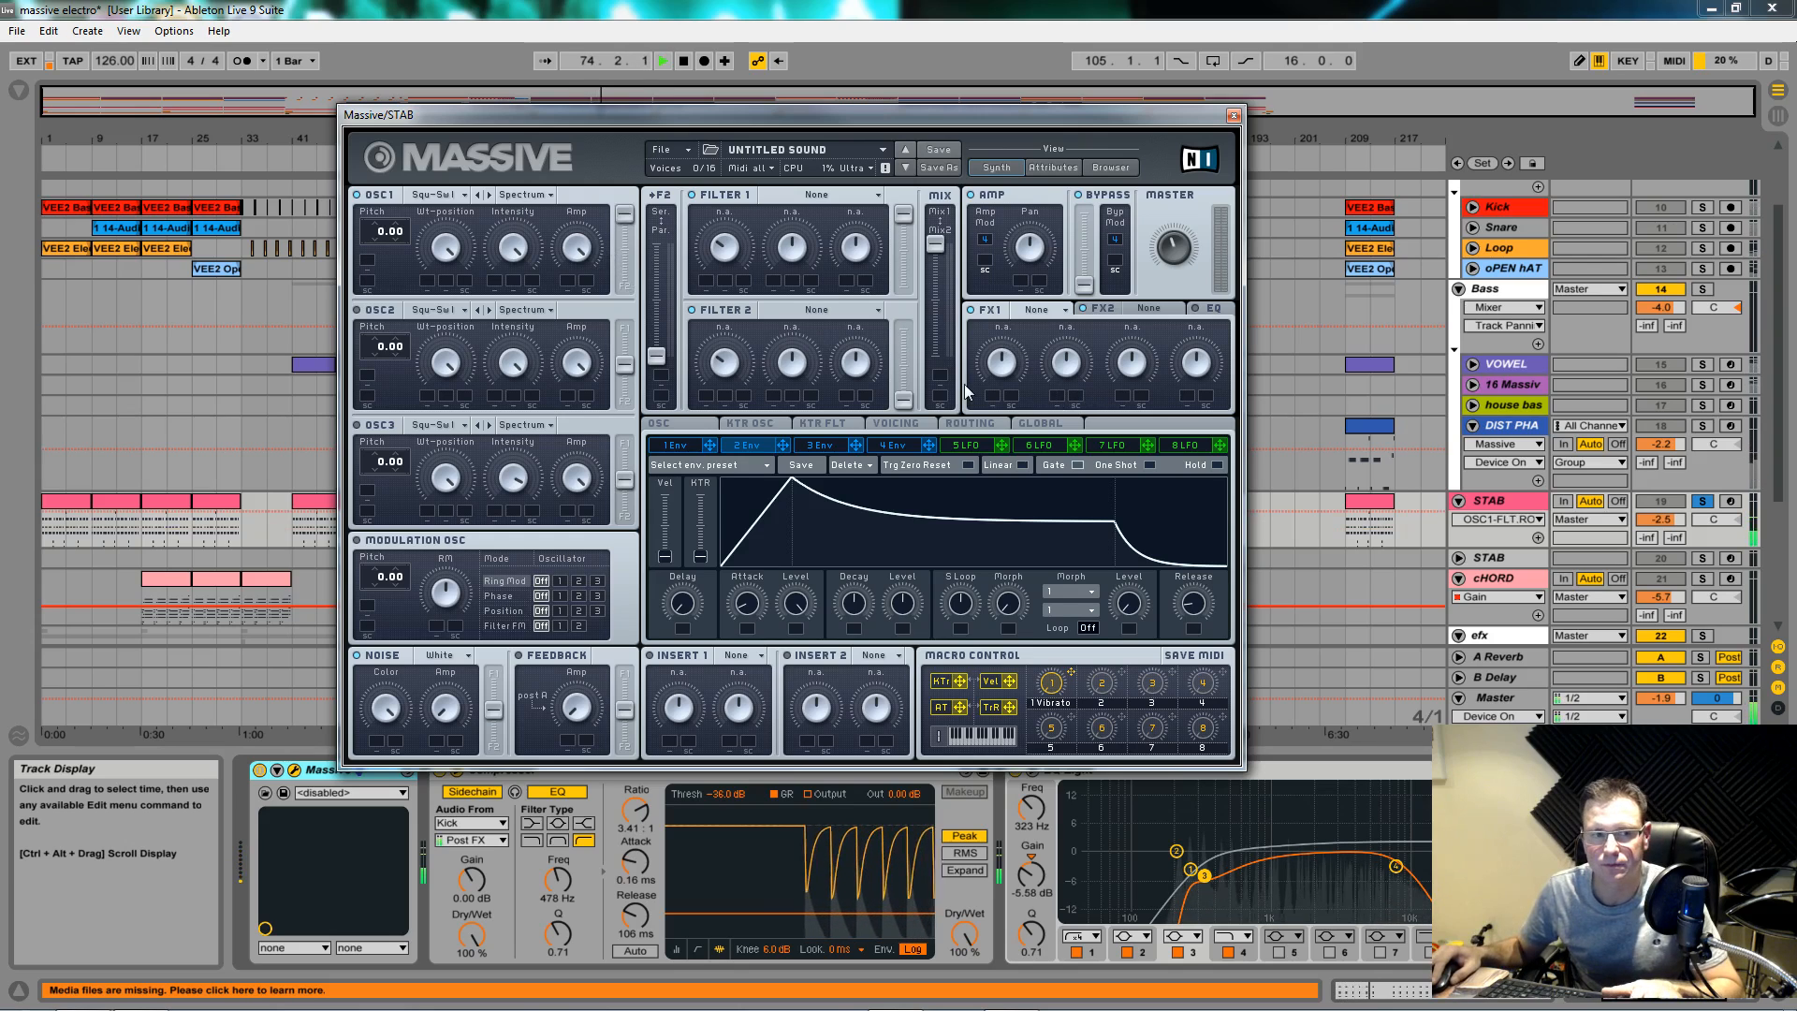
{"action": "key", "text": "space"}
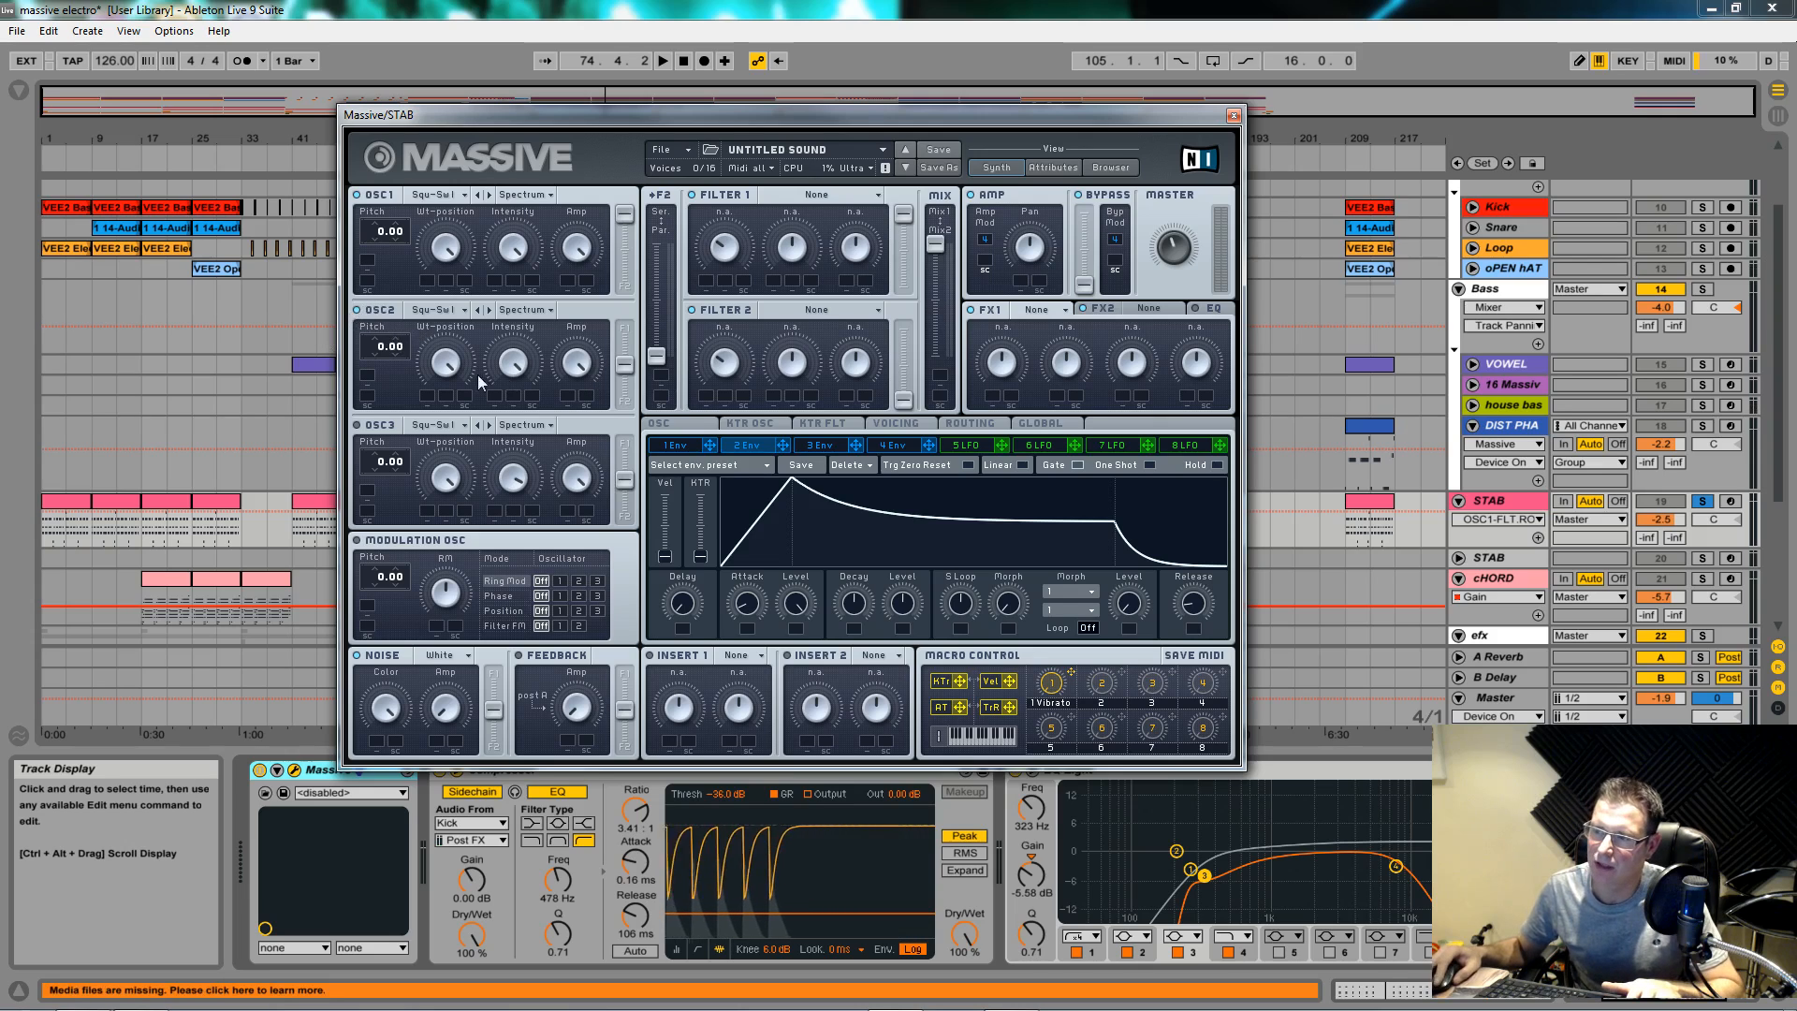
Step: Set oscillator 2 to pitch -12.00, minimum wavetable position, lower level, and route it fully to Filter 1
{"action": "left_click_drag", "start_coordinate": [381, 349], "coordinate": [379, 357]}
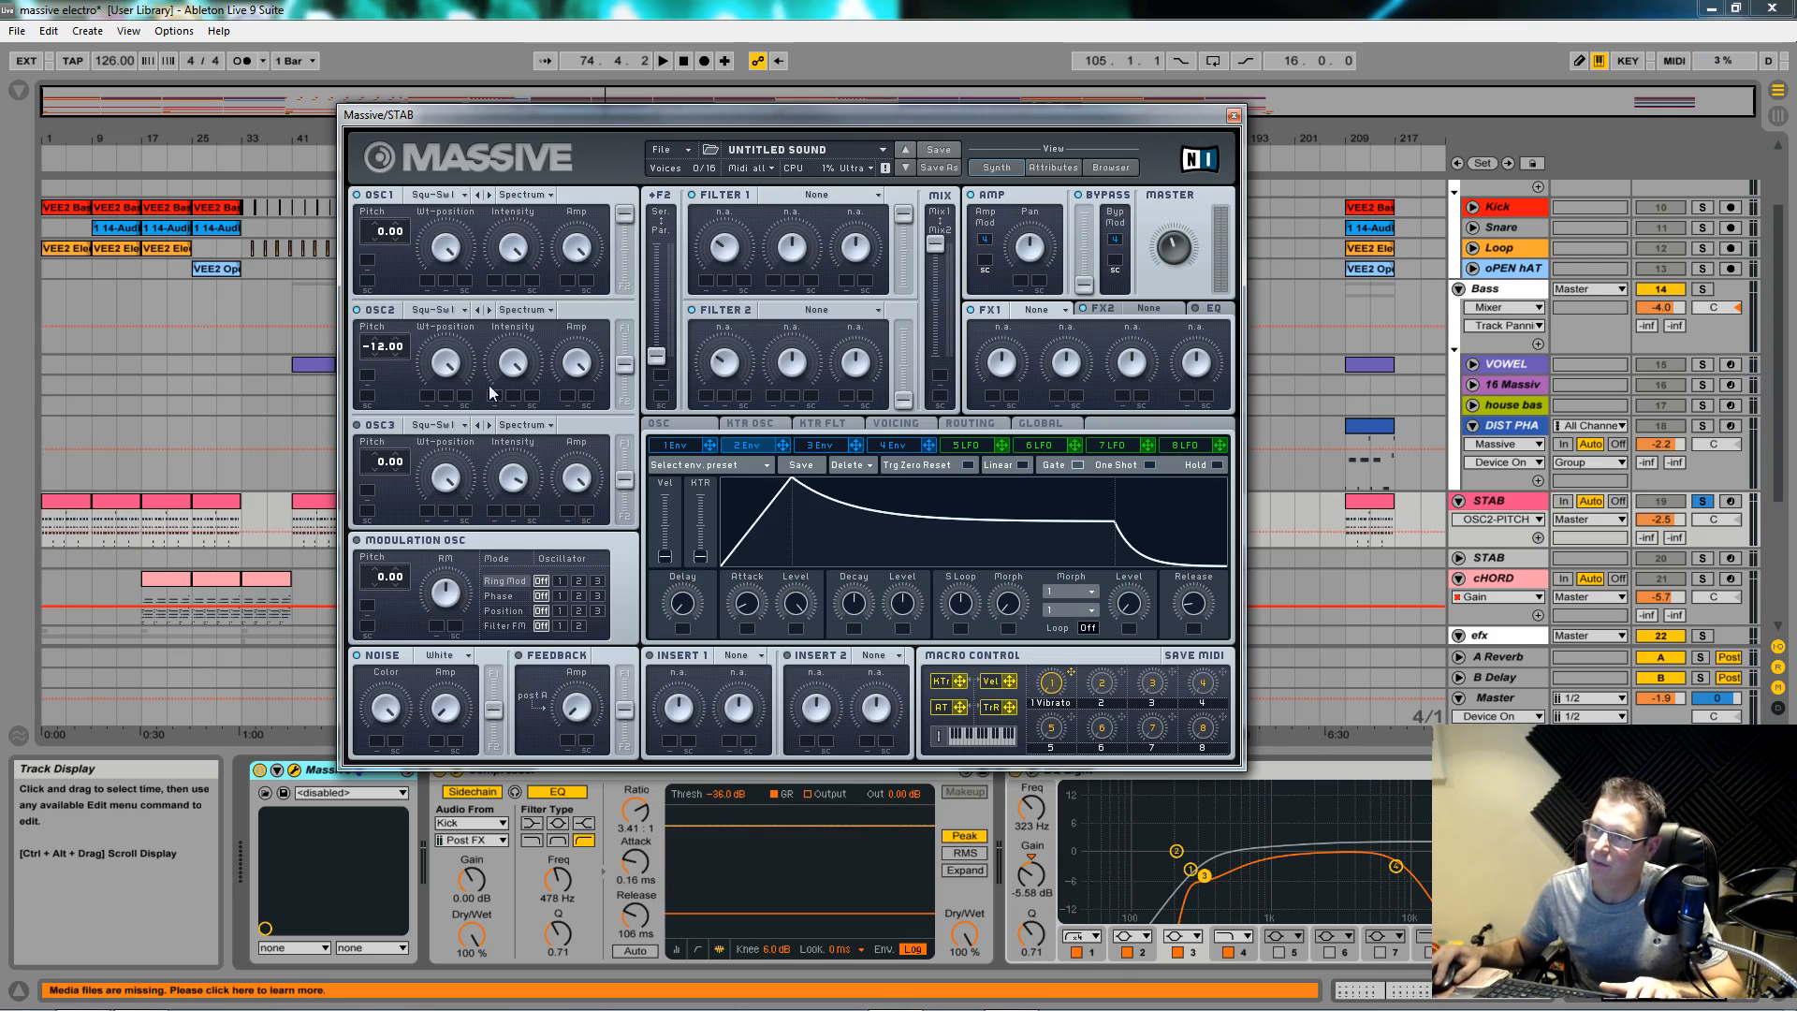
{"action": "left_click_drag", "start_coordinate": [454, 368], "coordinate": [475, 615]}
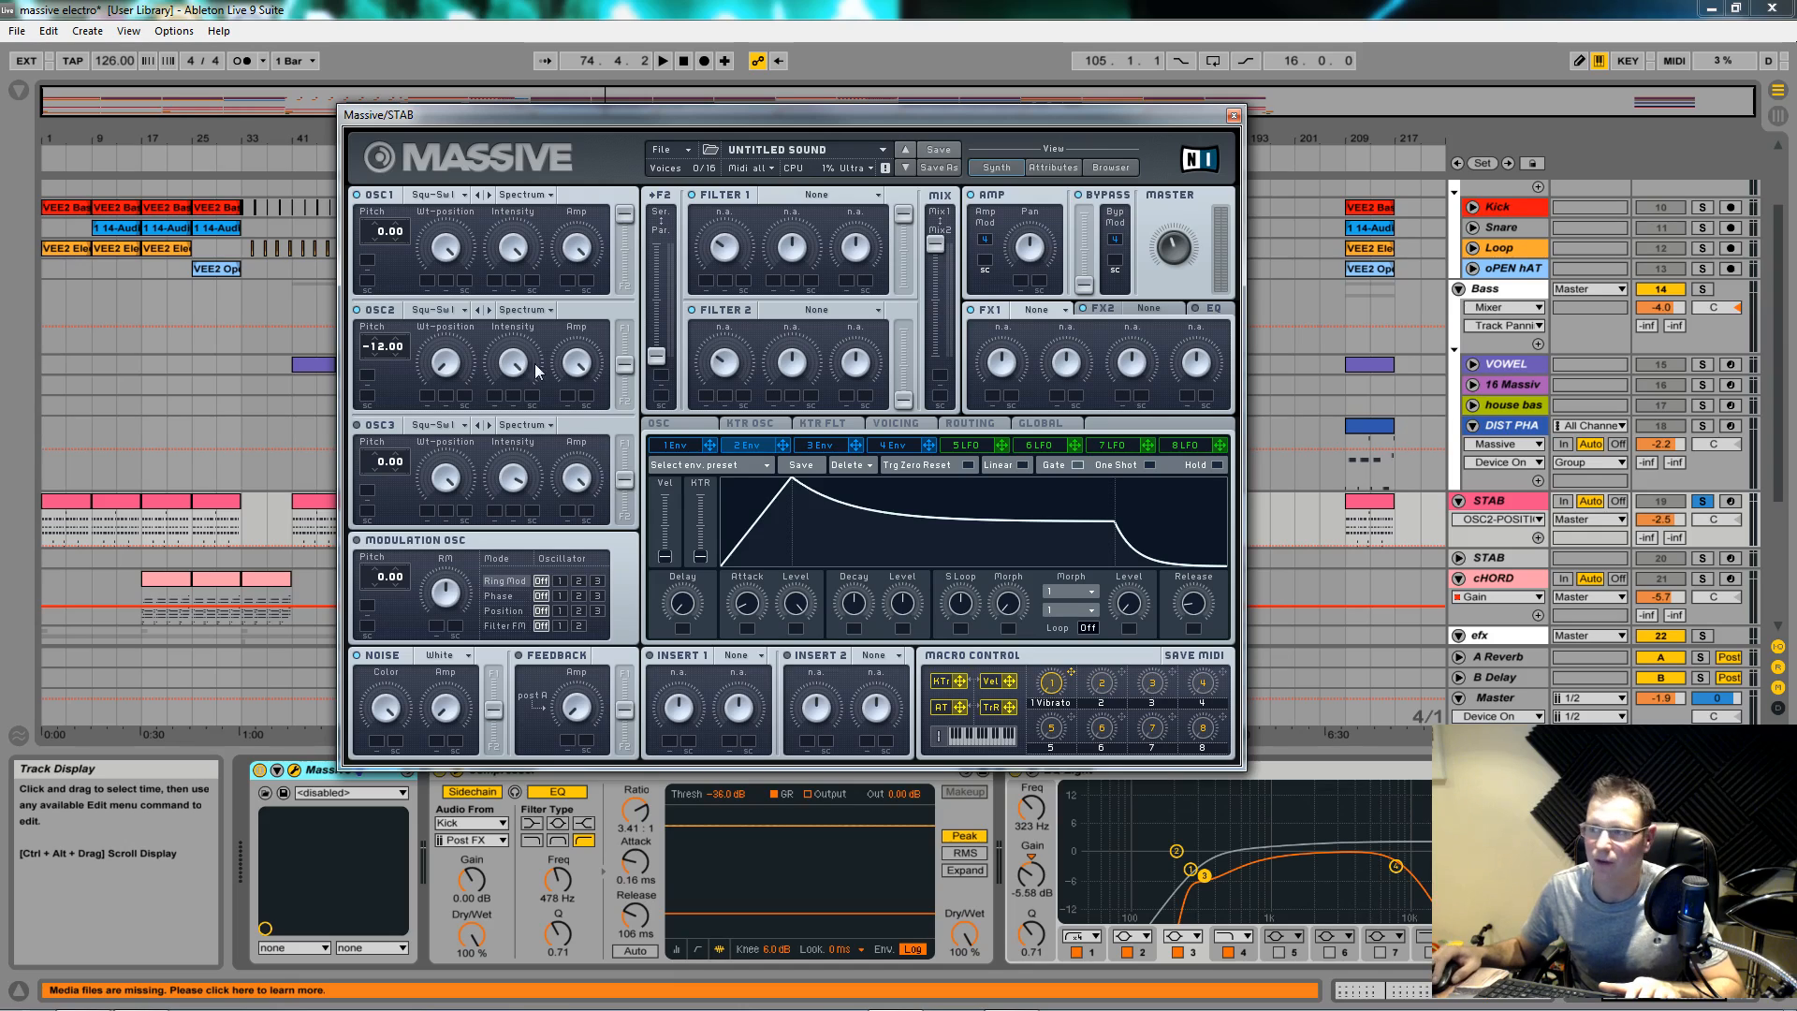
{"action": "left_click_drag", "start_coordinate": [580, 377], "coordinate": [578, 402]}
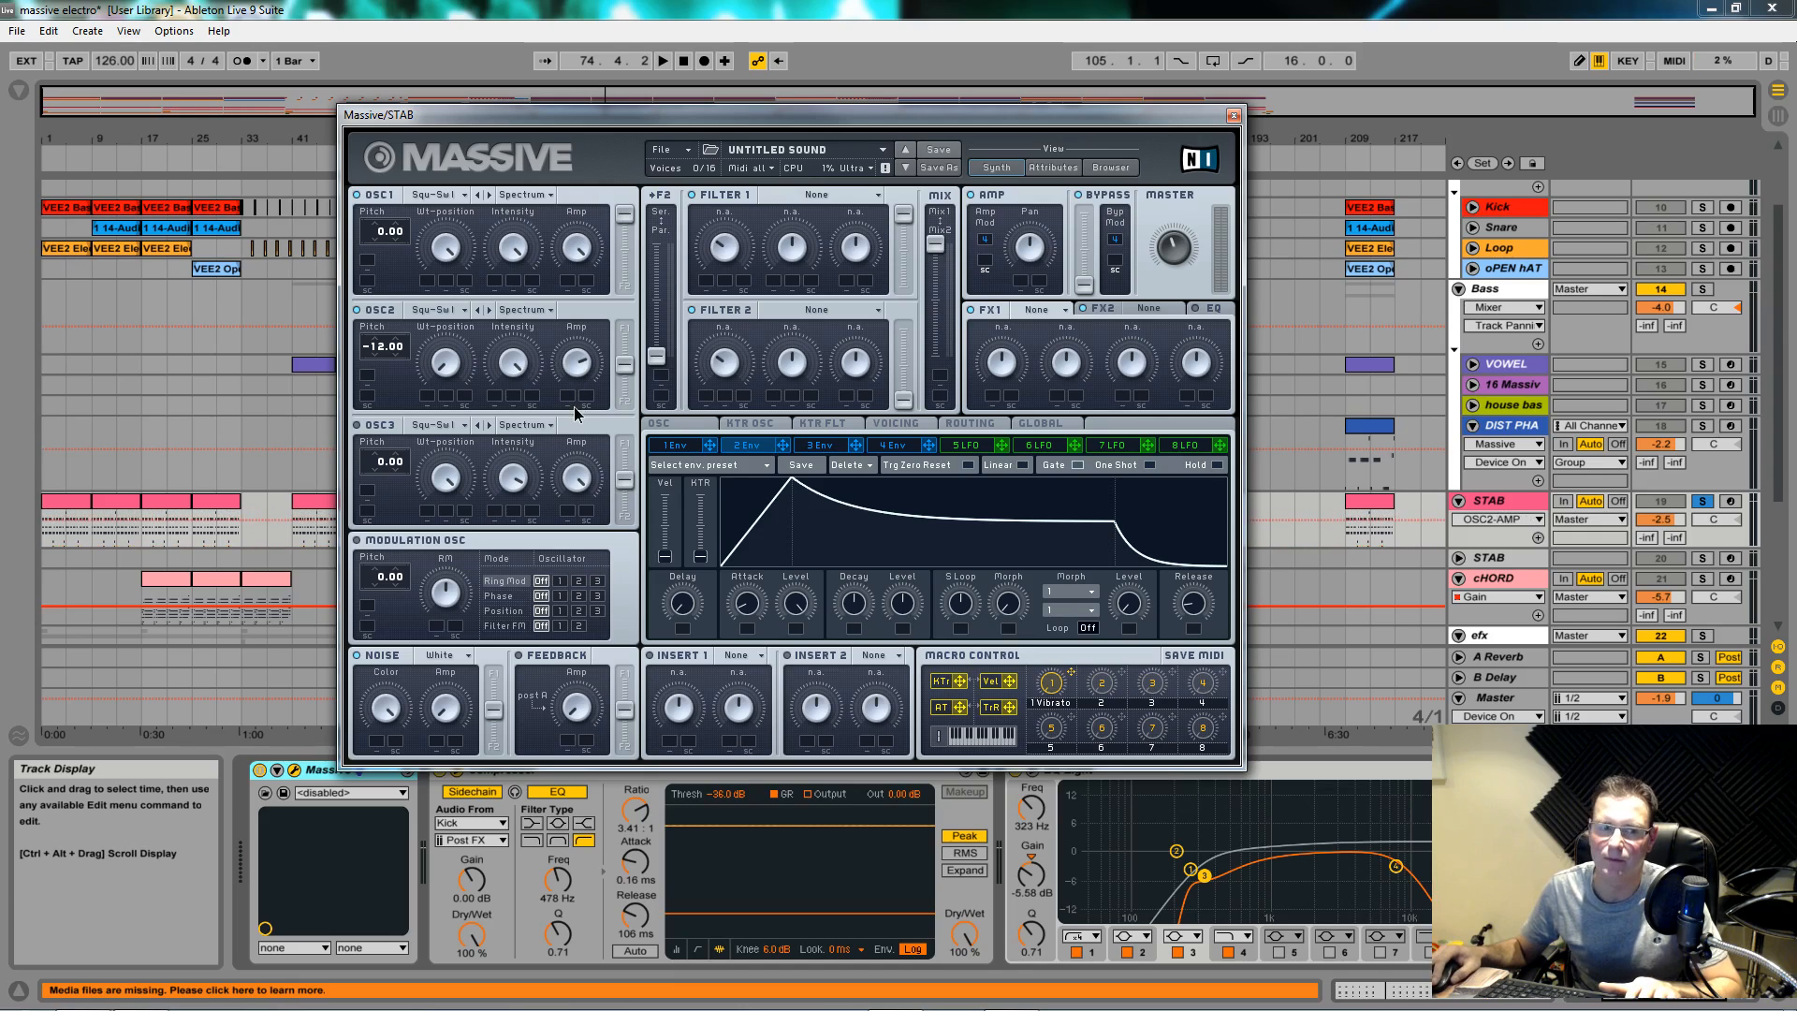
{"action": "left_click_drag", "start_coordinate": [622, 374], "coordinate": [627, 363]}
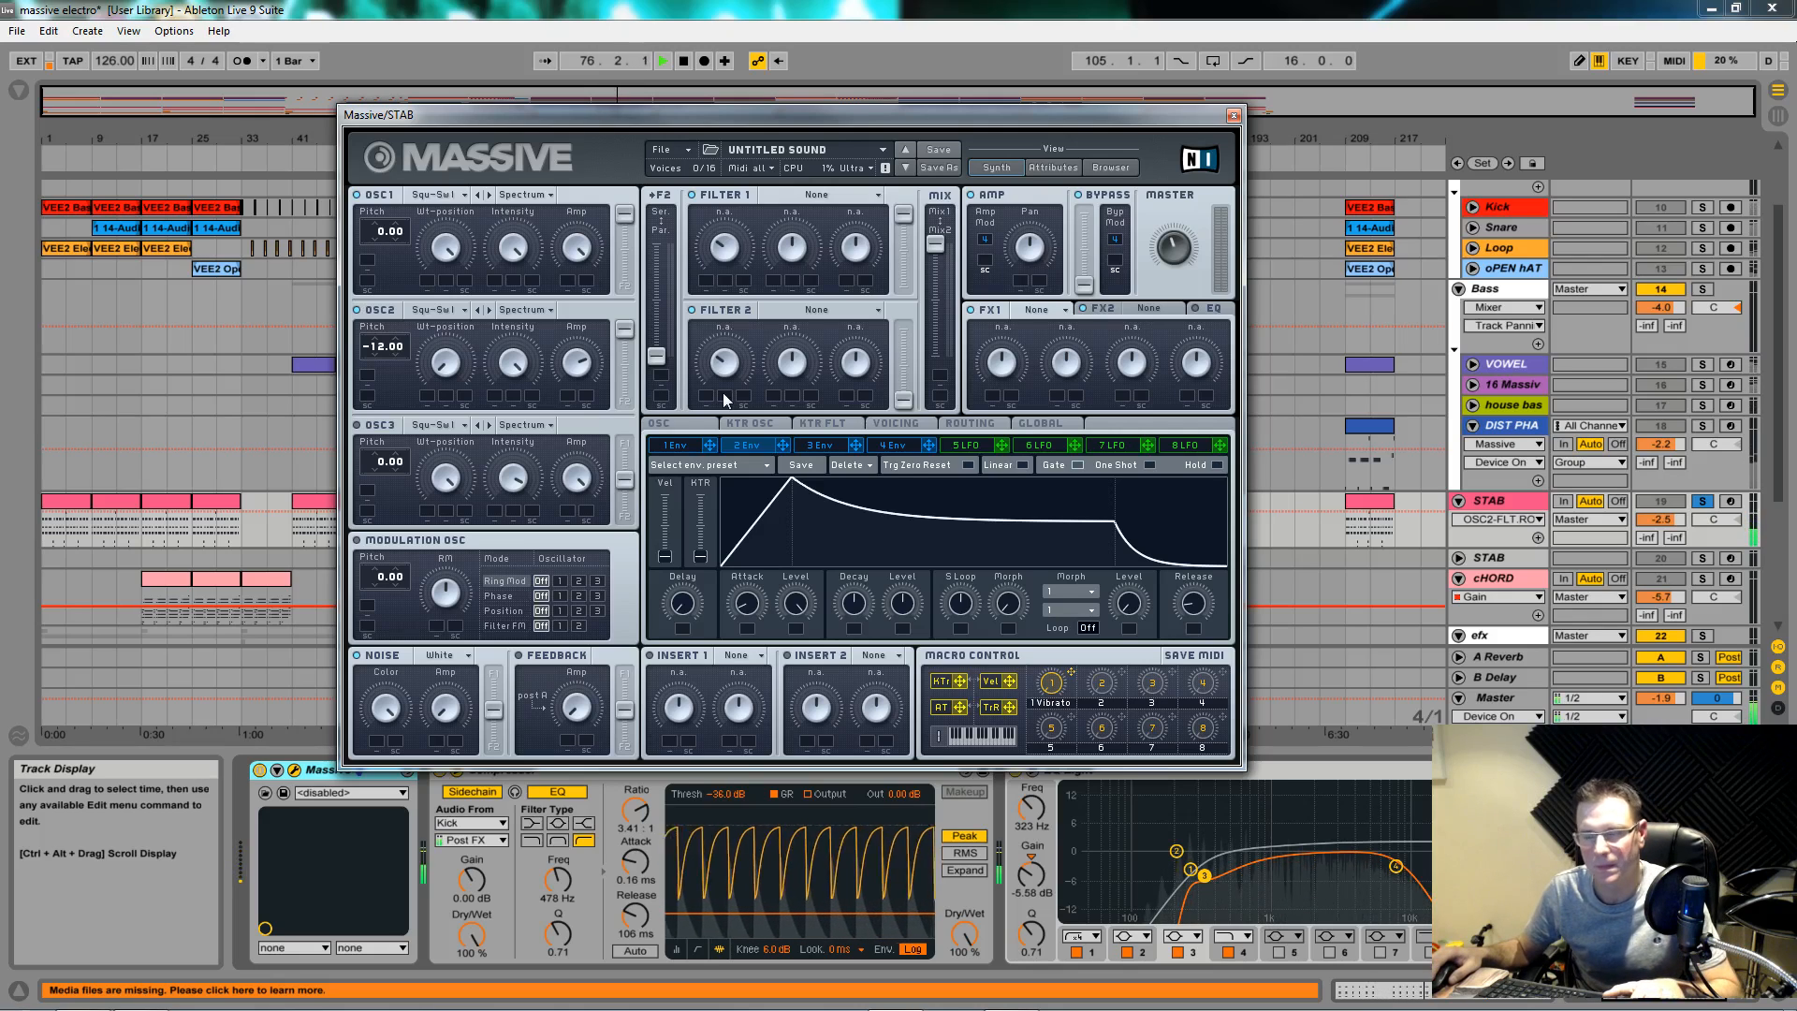
{"action": "key", "text": "space"}
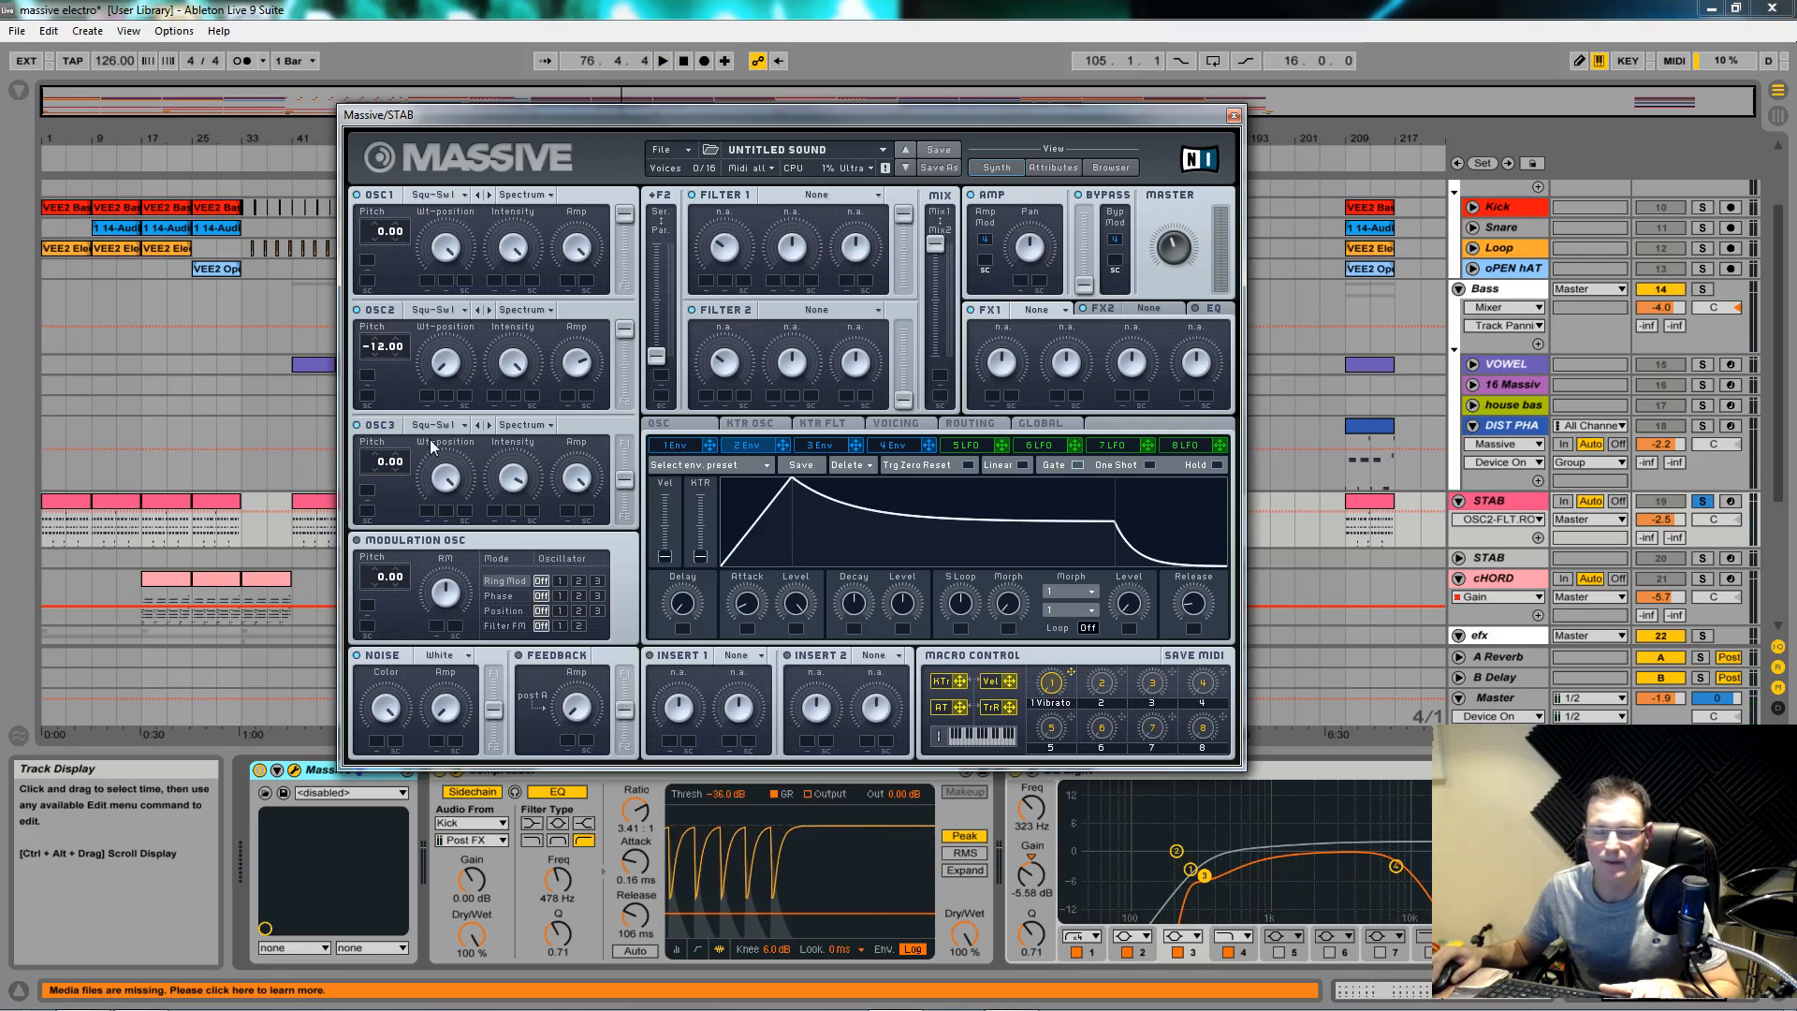
{"action": "left_click", "coordinate": [379, 465]}
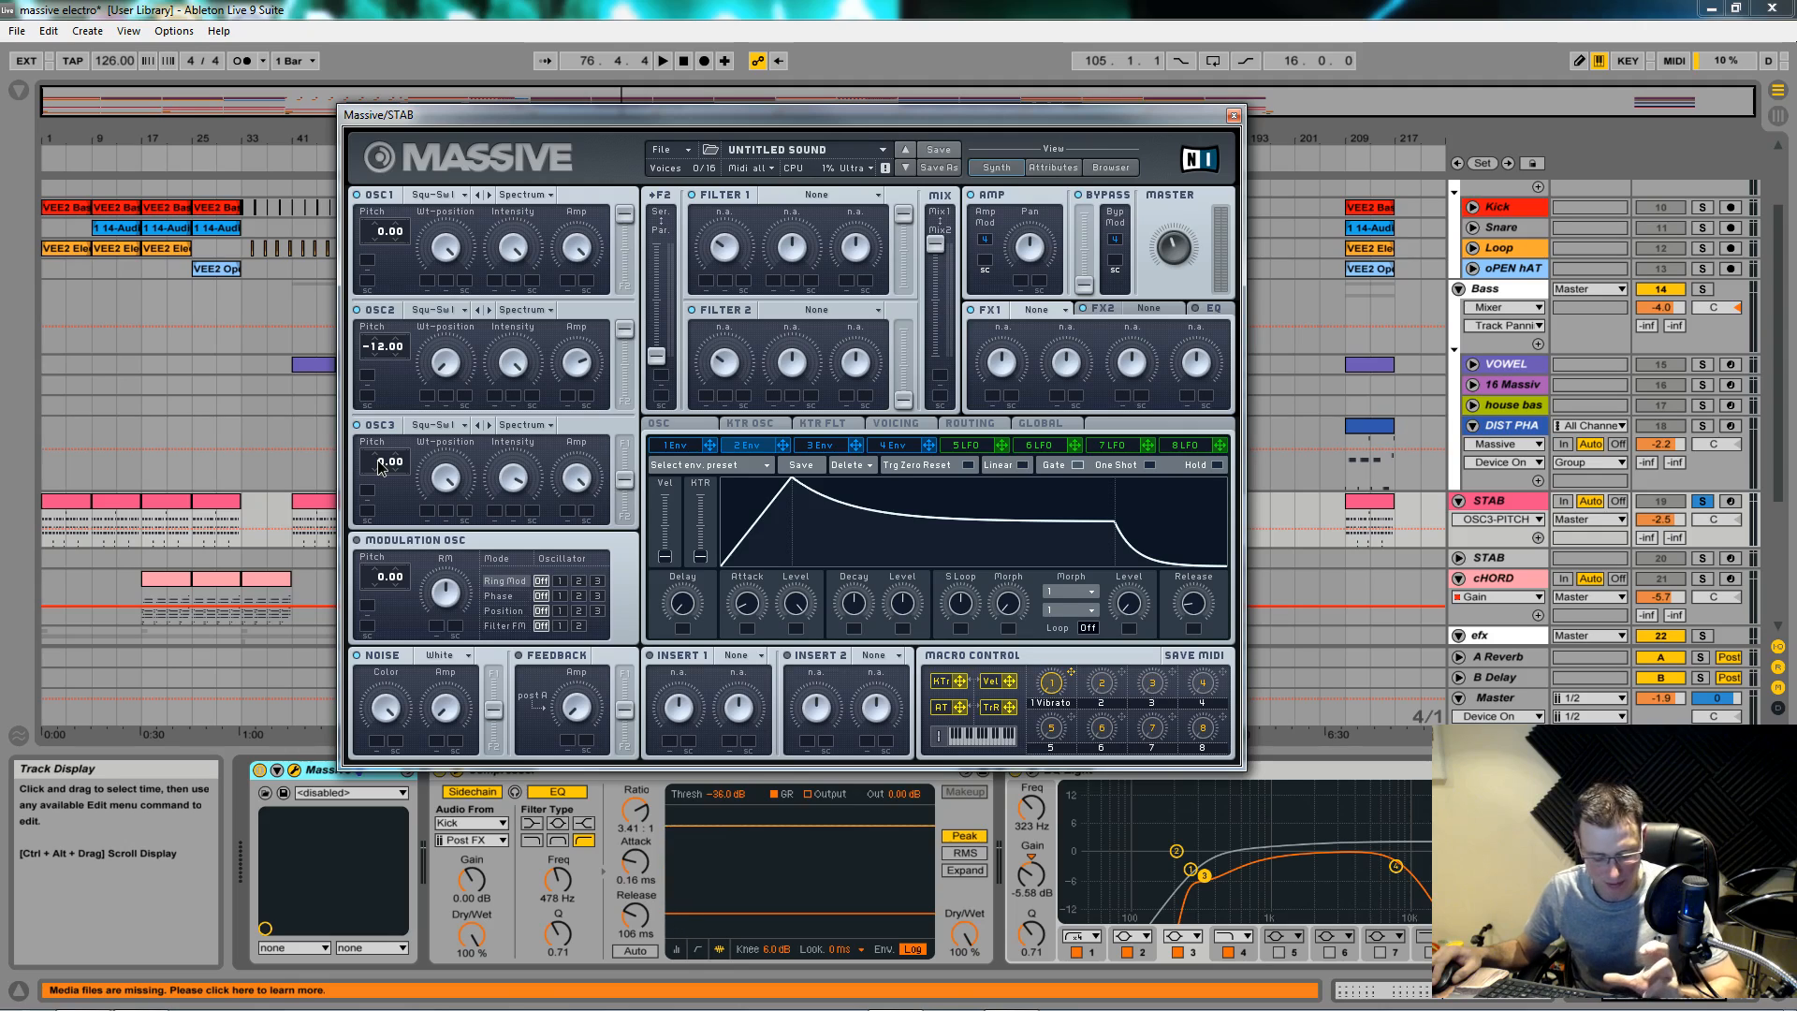
Step: Pitch oscillator 3 up to 12.00, adjust its level, and audition the patch
{"action": "left_click_drag", "start_coordinate": [381, 468], "coordinate": [382, 457]}
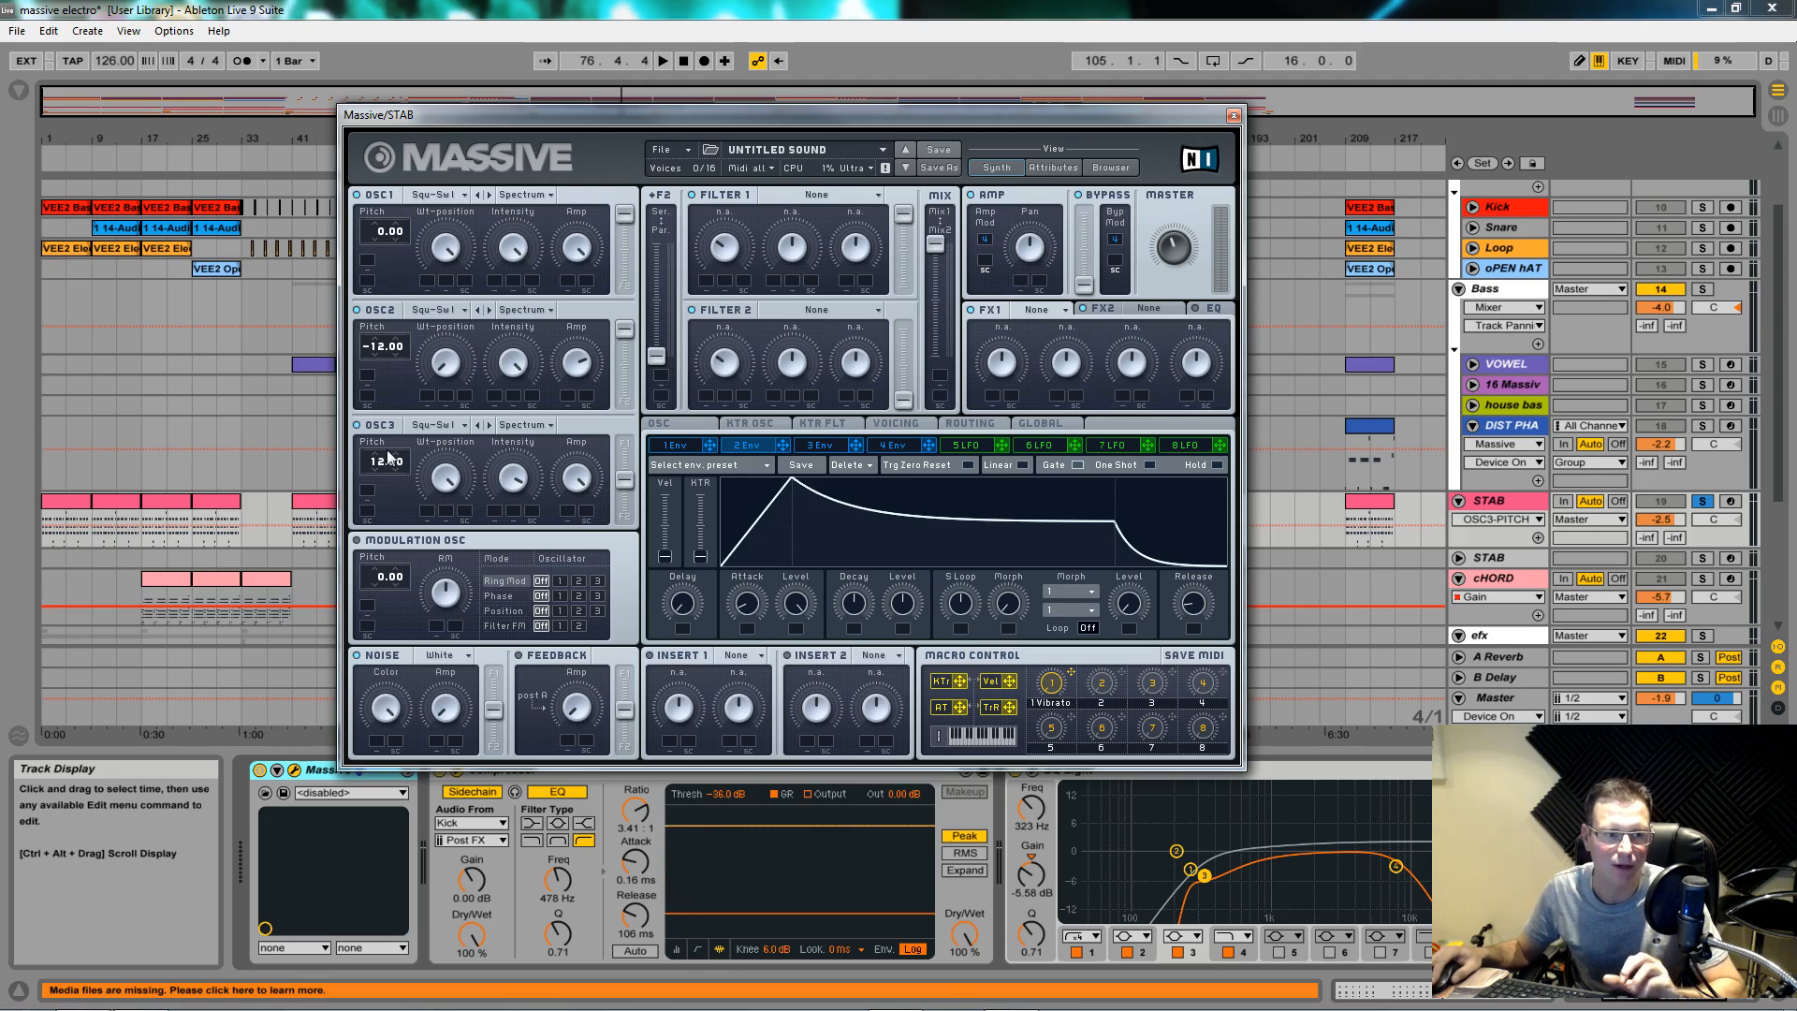
{"action": "left_click", "coordinate": [464, 482]}
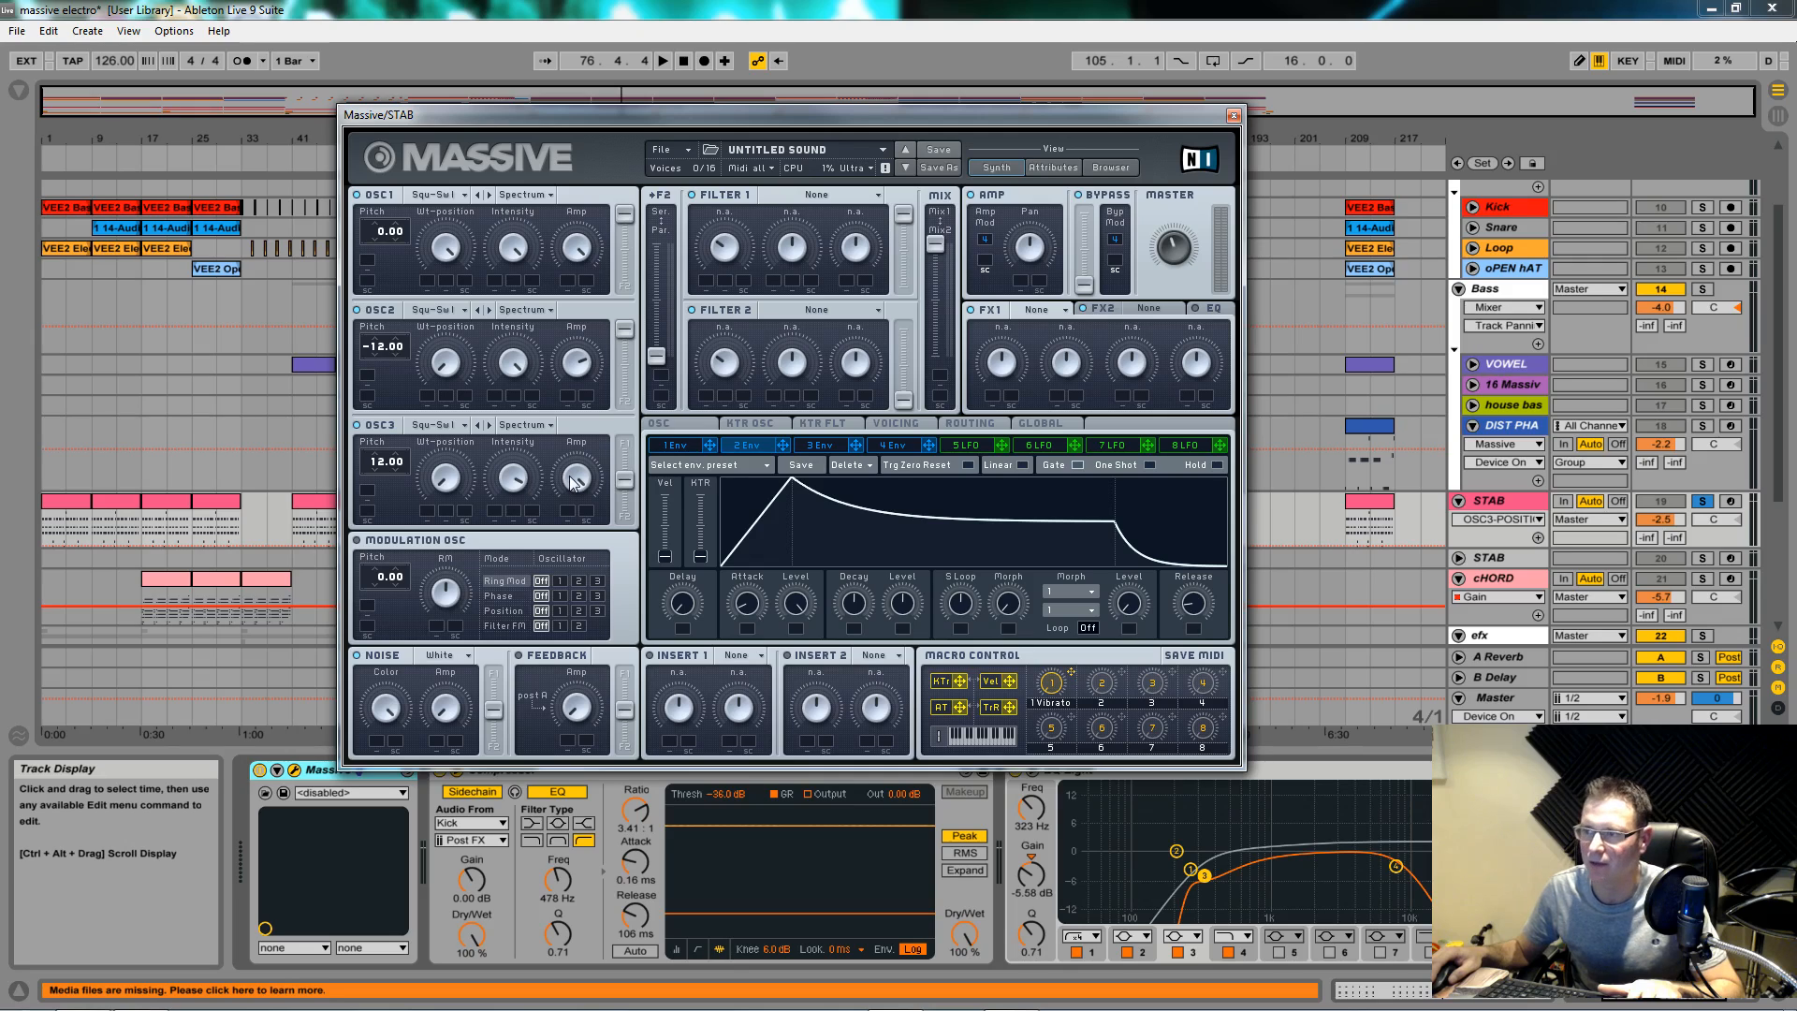
{"action": "left_click_drag", "start_coordinate": [574, 482], "coordinate": [630, 463]}
{"action": "key", "text": "space"}
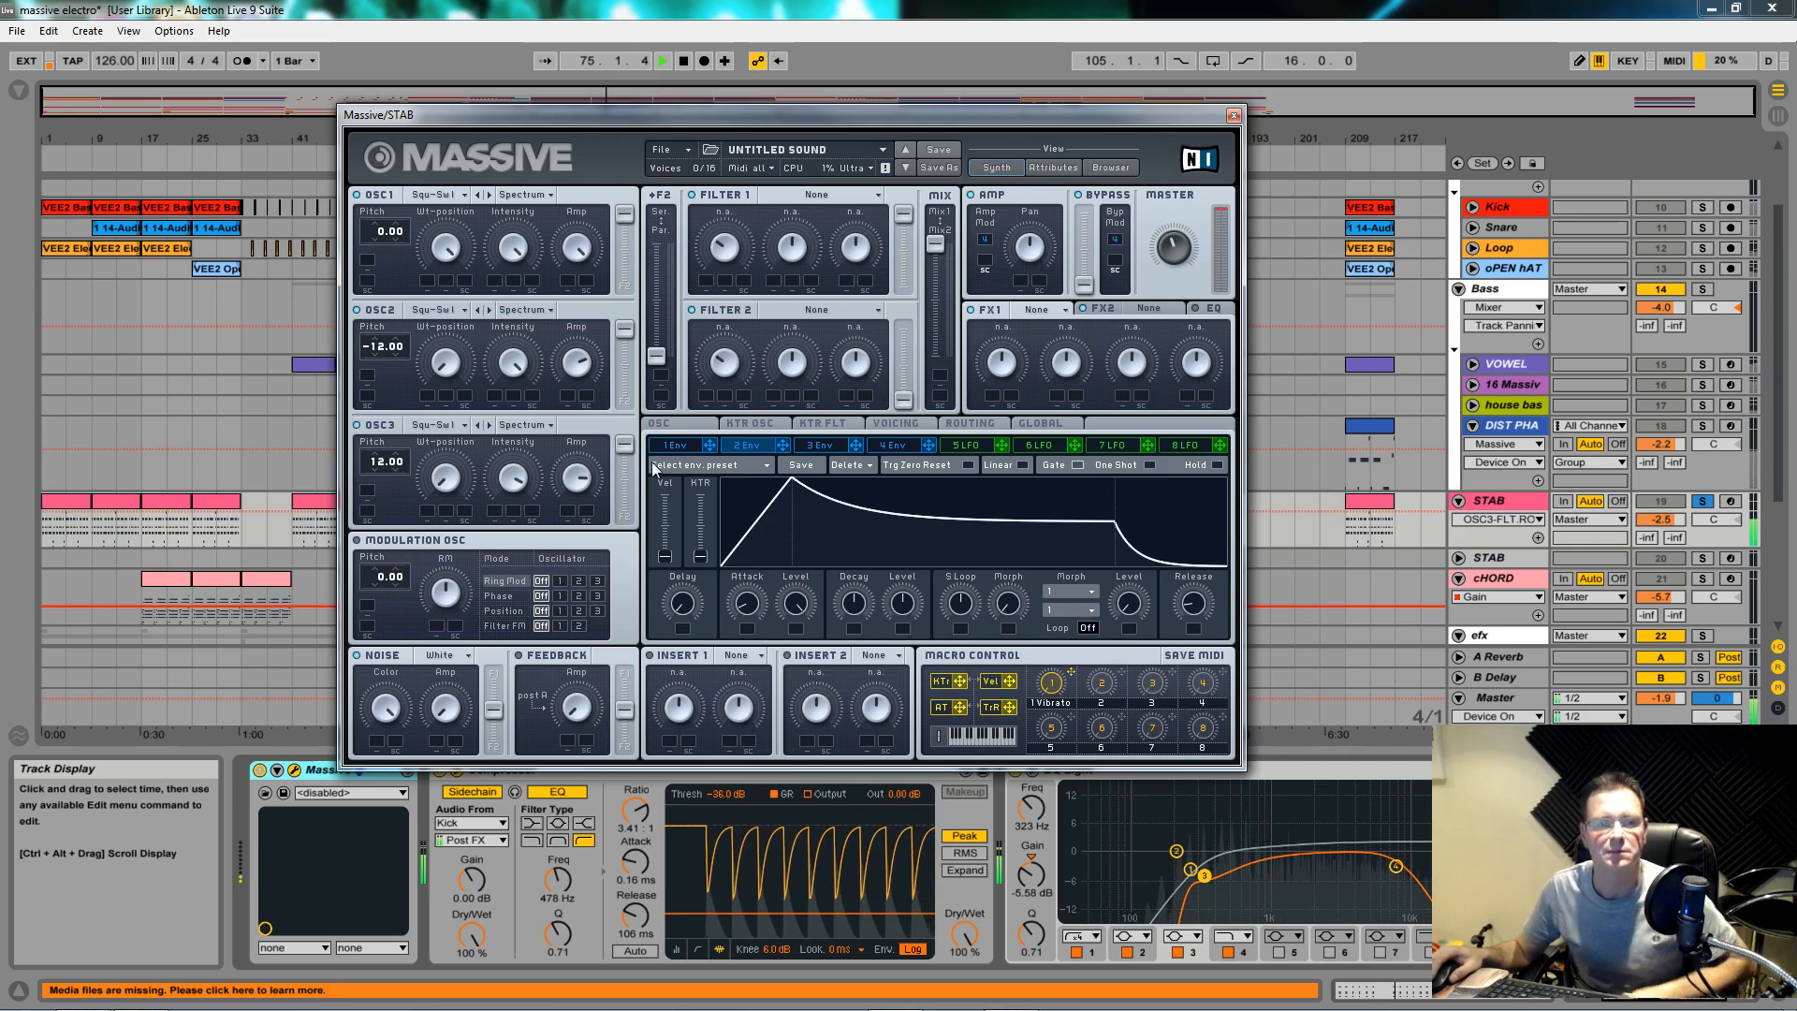
Step: Push the F2 Ser/Par fader all the way up so both filters run in series
{"action": "left_click", "coordinate": [659, 355]}
{"action": "key", "text": "space"}
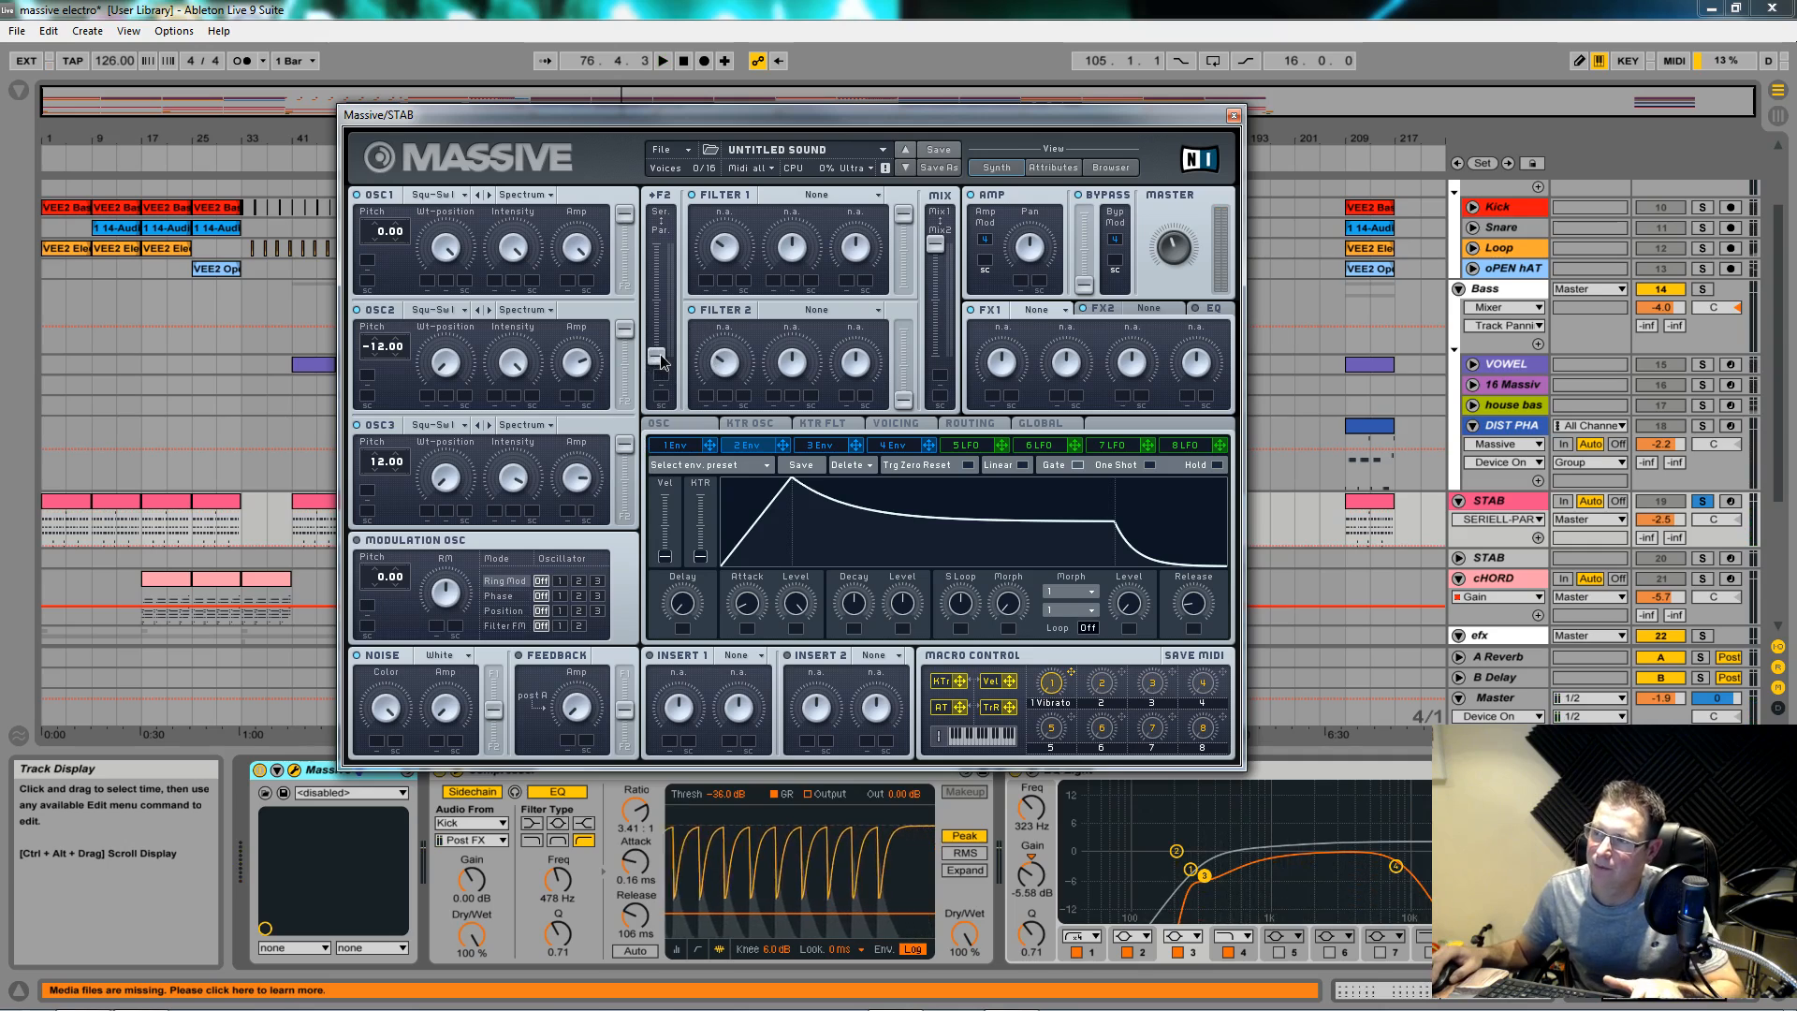
{"action": "left_click_drag", "start_coordinate": [659, 357], "coordinate": [660, 246]}
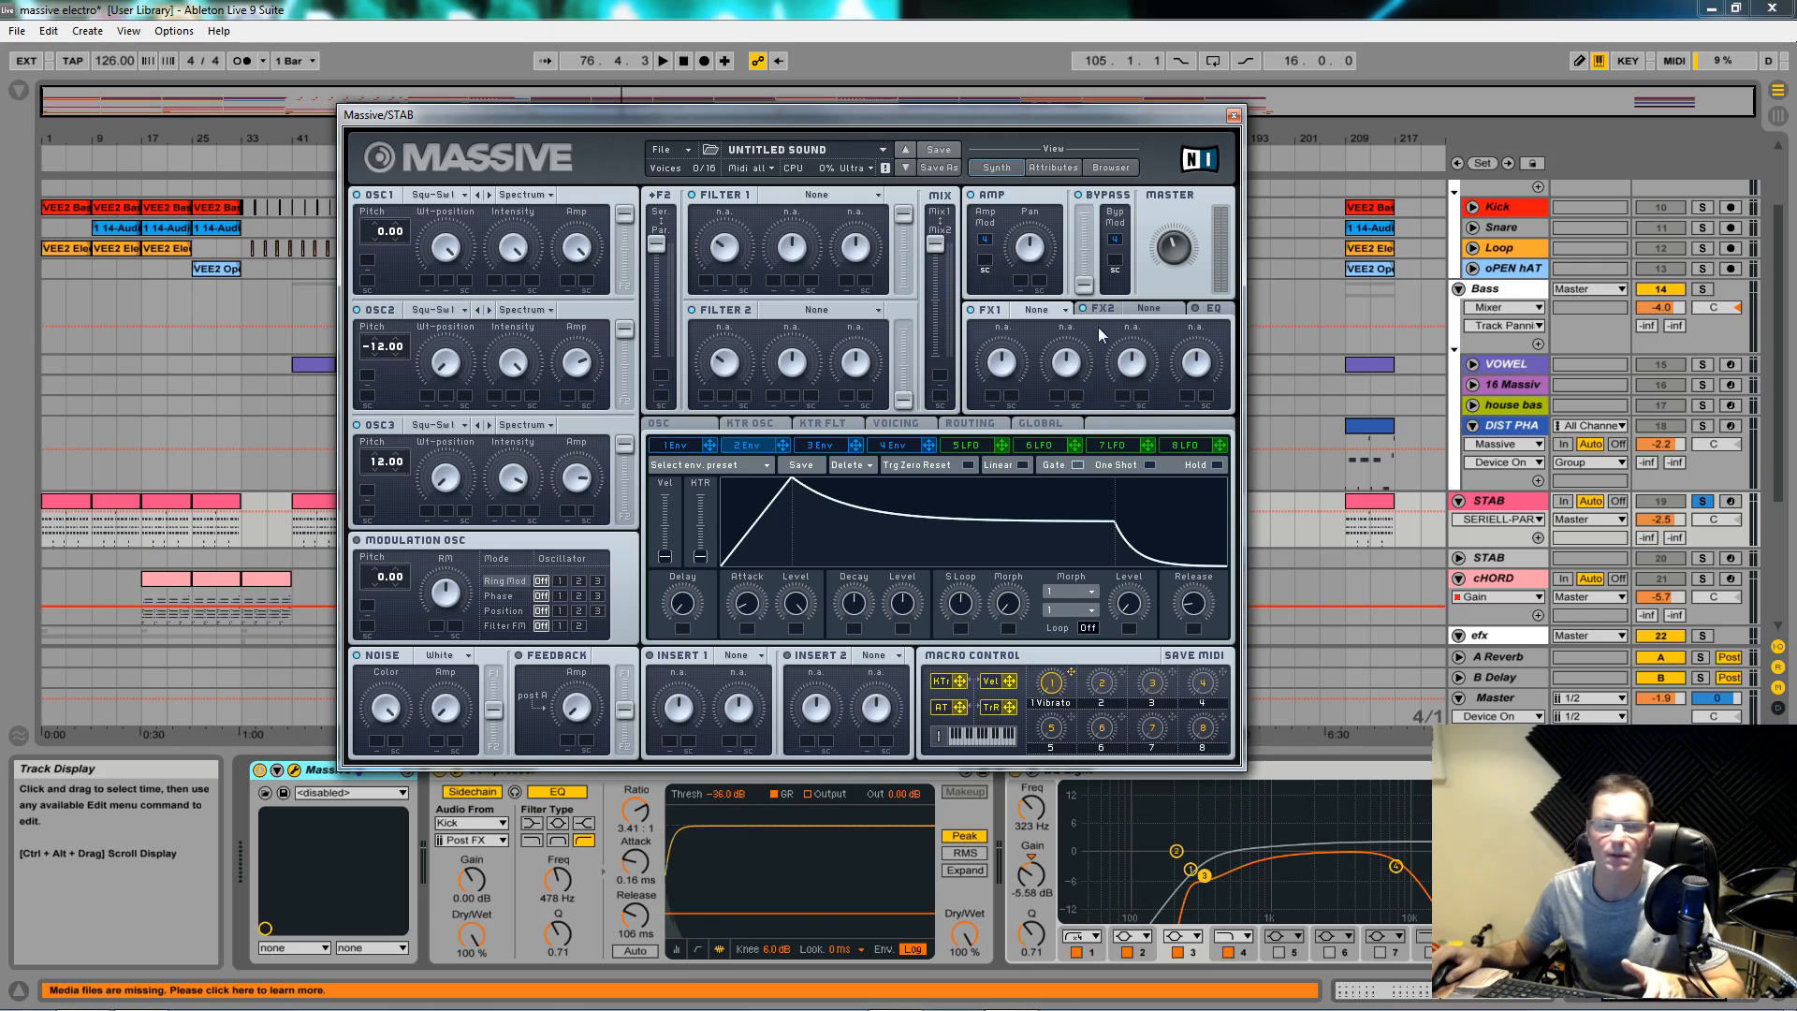
Step: Blend the filter mix toward Filter 2, raise Filter 2's output, and slightly lower master volume
{"action": "left_click_drag", "start_coordinate": [942, 241], "coordinate": [947, 312]}
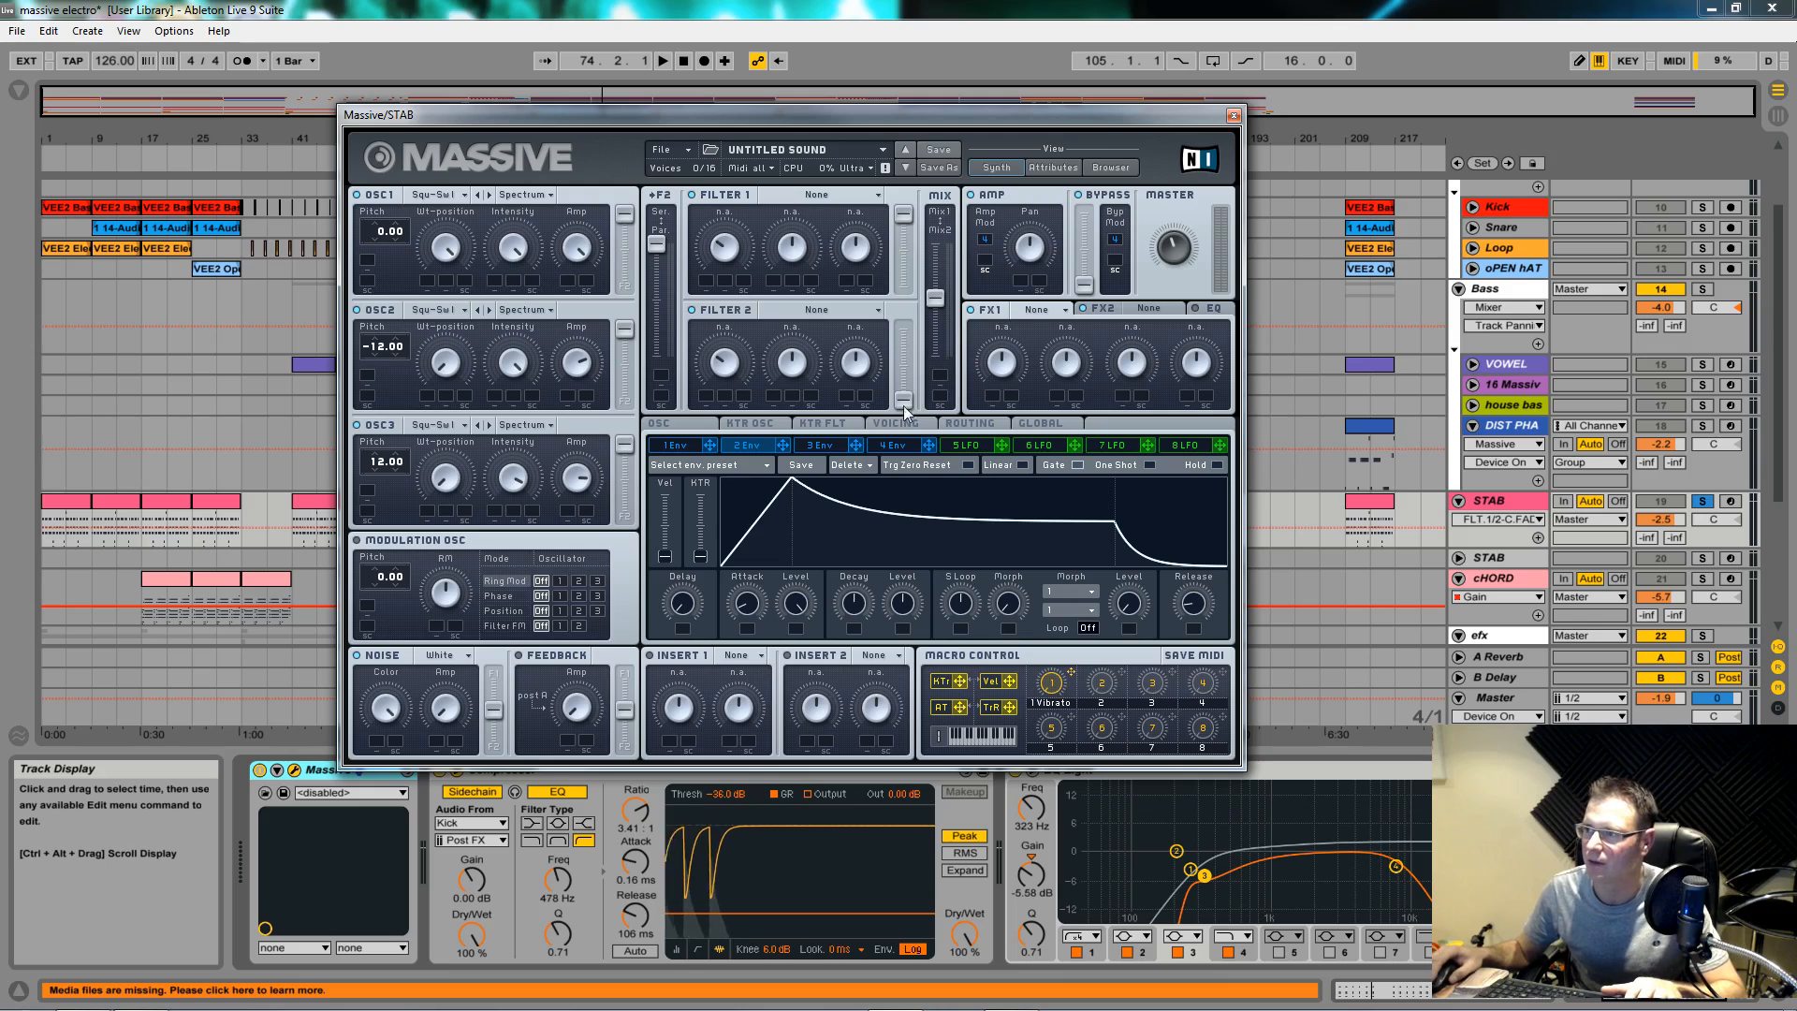
{"action": "left_click_drag", "start_coordinate": [904, 405], "coordinate": [935, 253]}
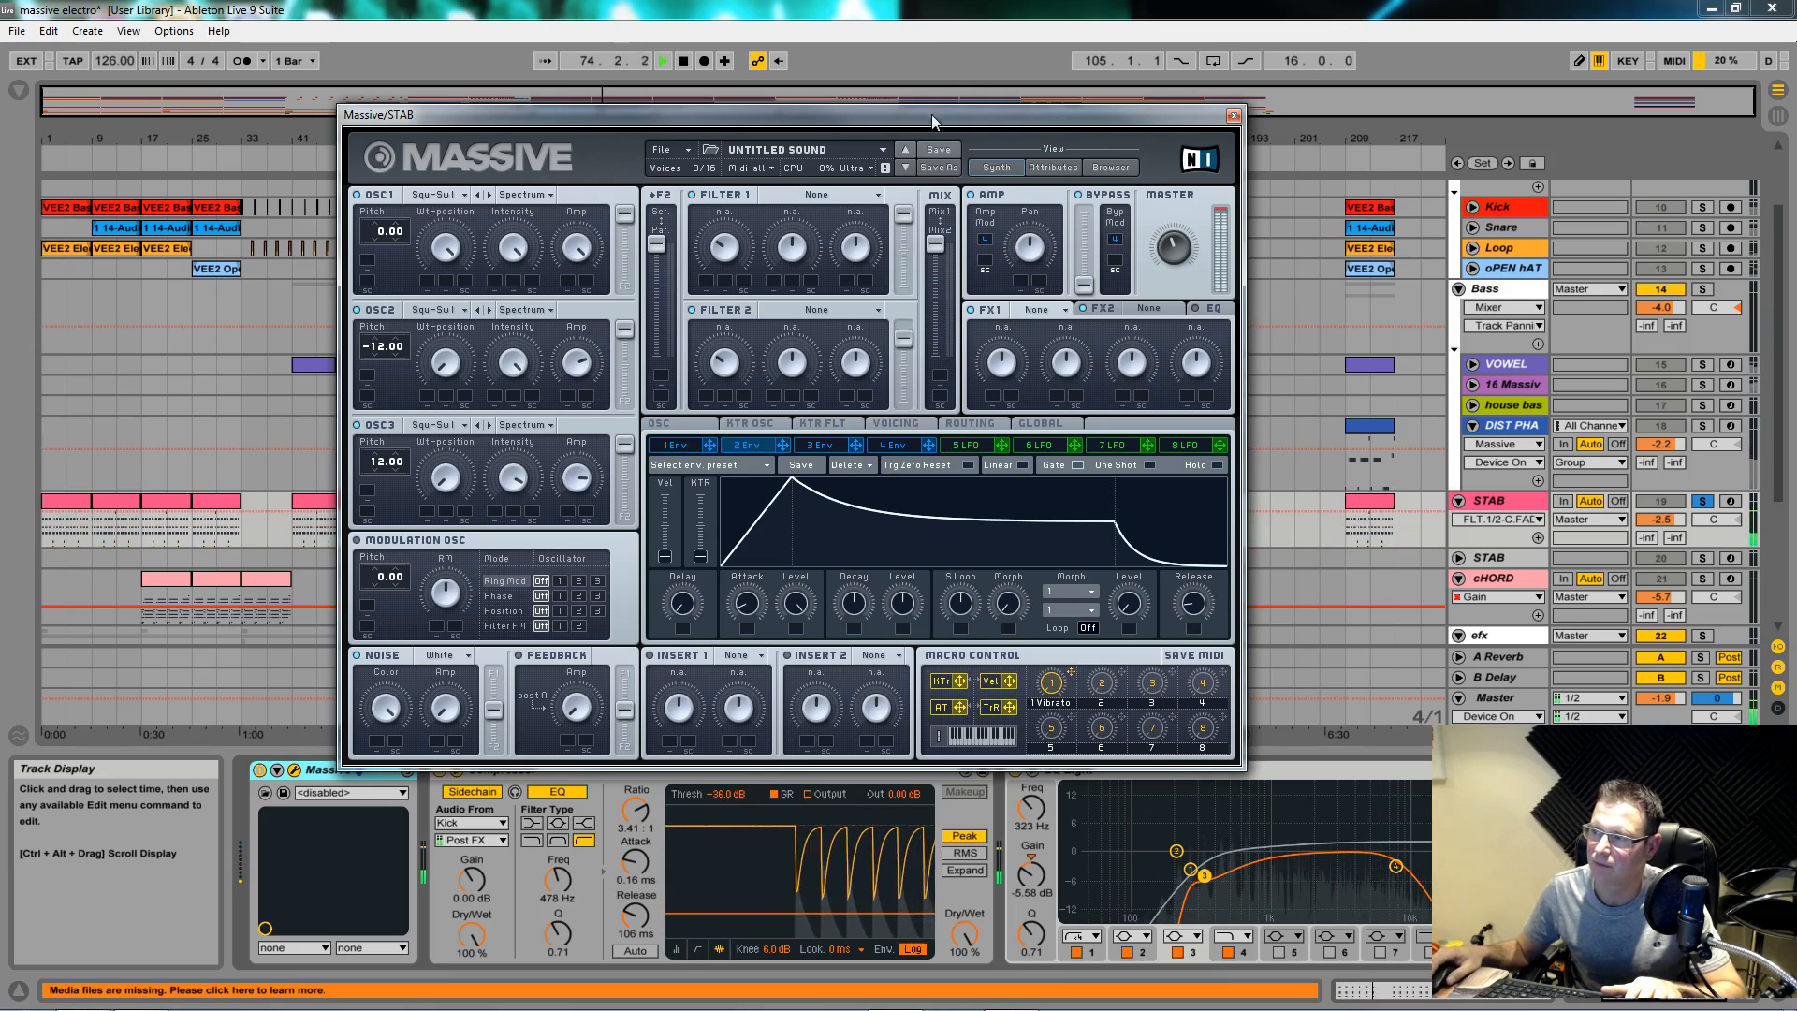
{"action": "left_click_drag", "start_coordinate": [1164, 243], "coordinate": [1154, 275]}
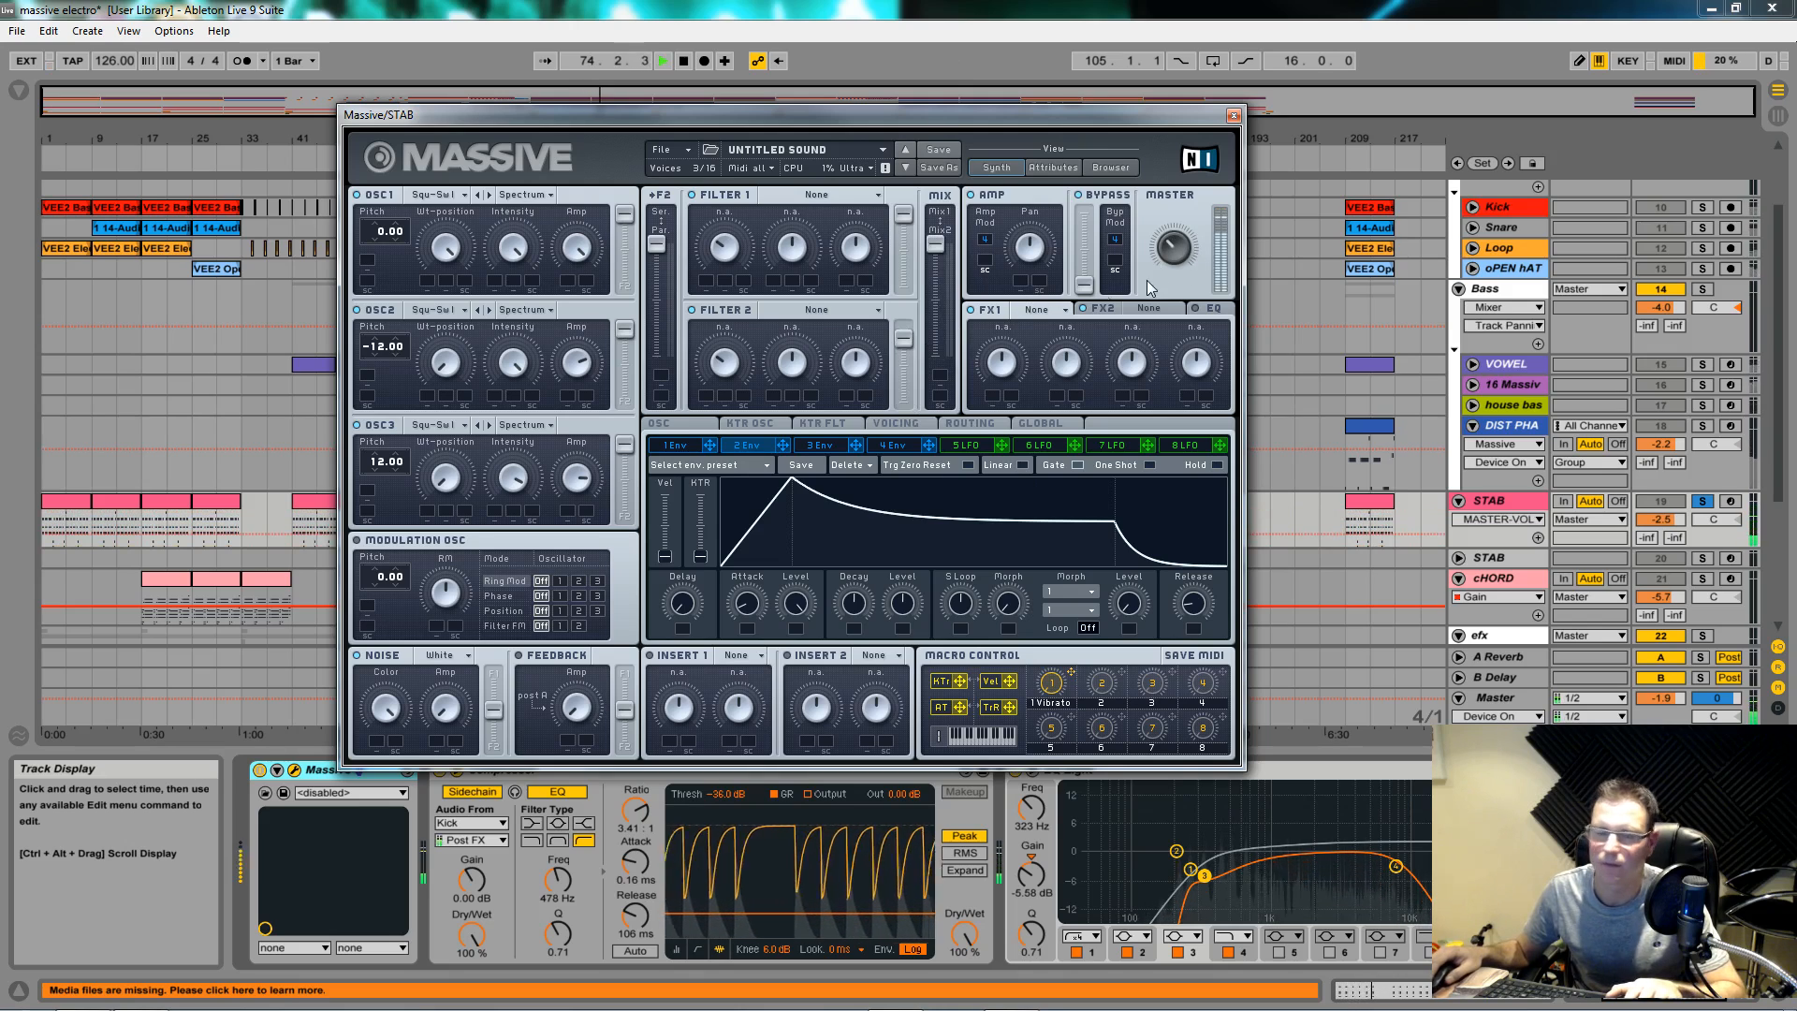
{"action": "key", "text": "space"}
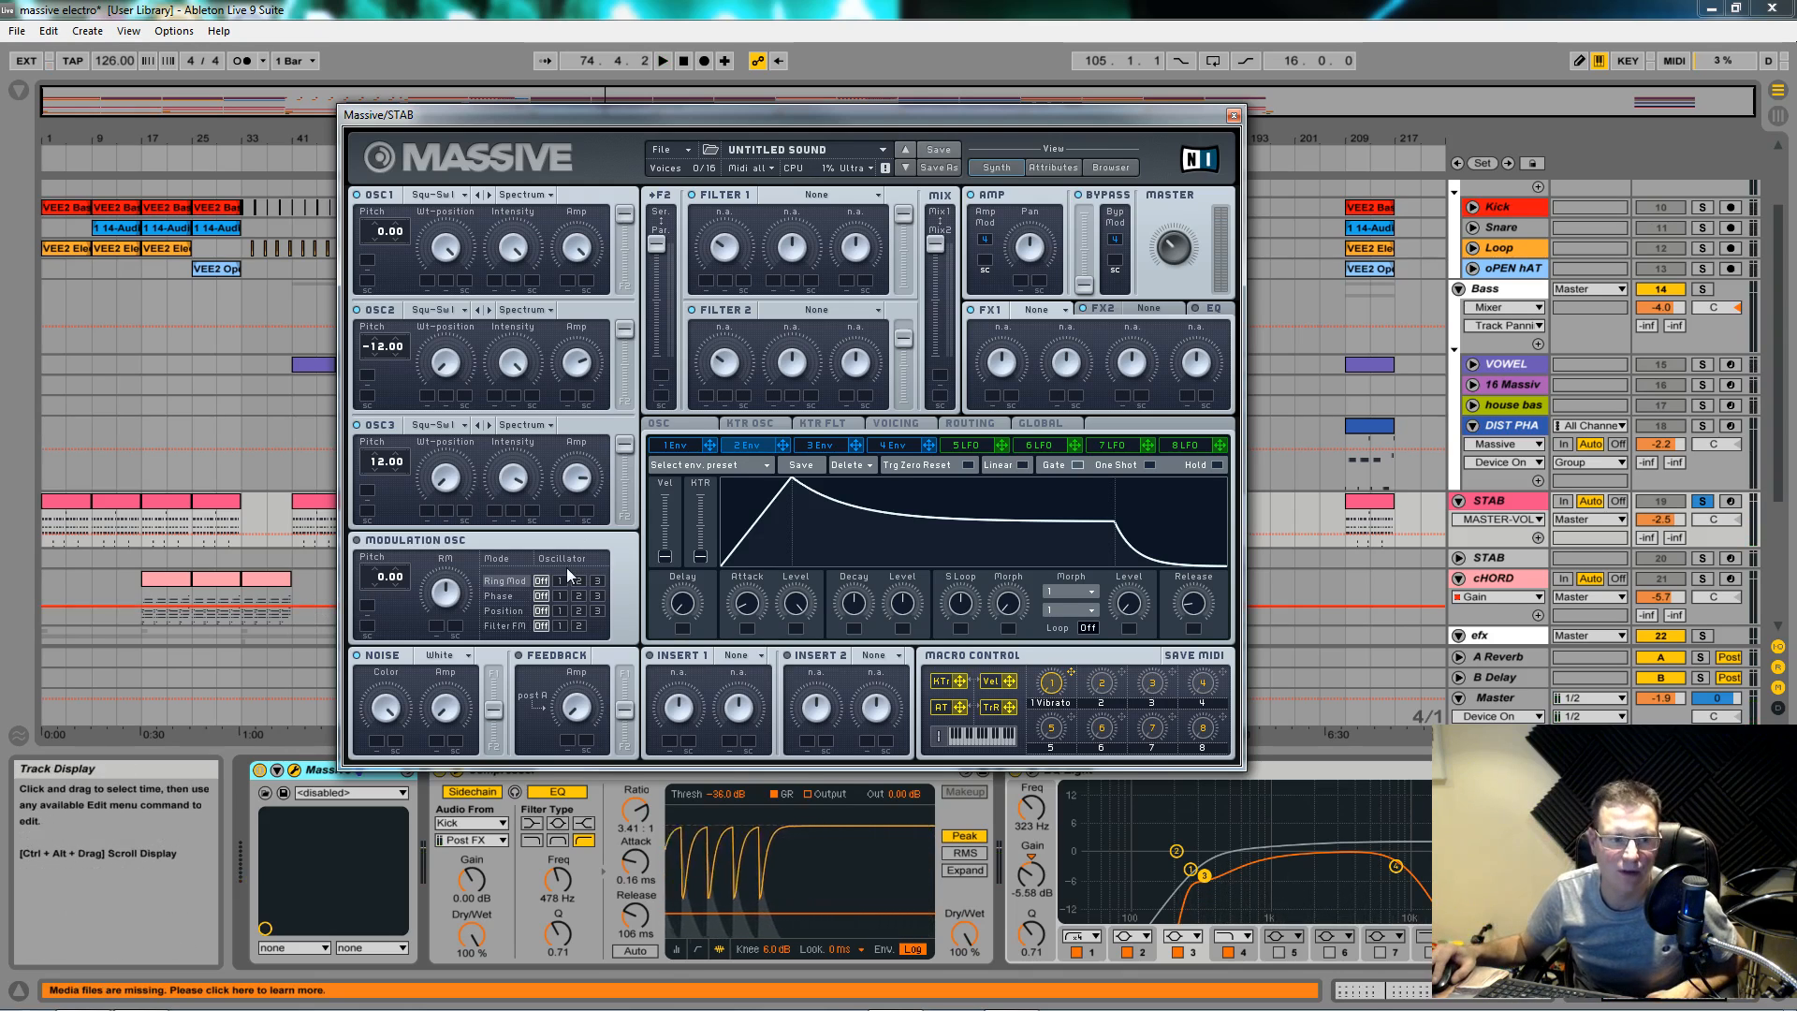
Step: Set the modulation oscillator's Phase row to oscillator 2 and audition the phase modulation
{"action": "left_click", "coordinate": [579, 595]}
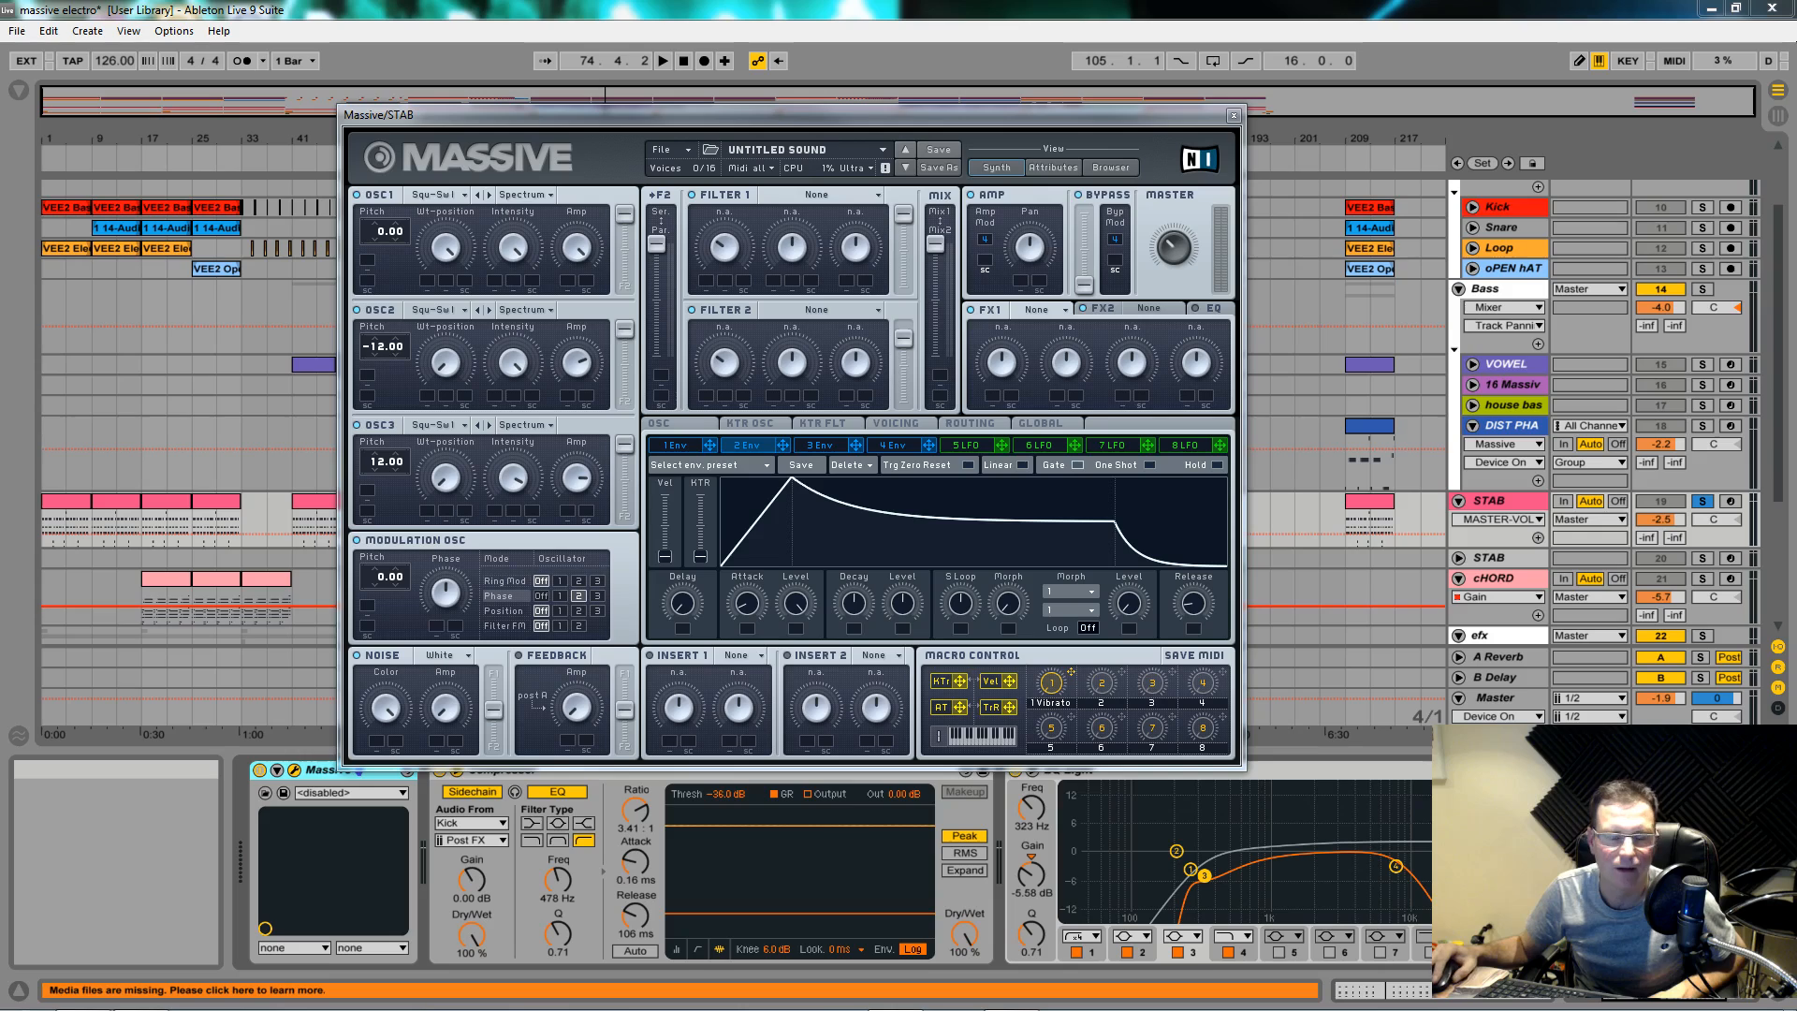
{"action": "left_click", "coordinate": [458, 591]}
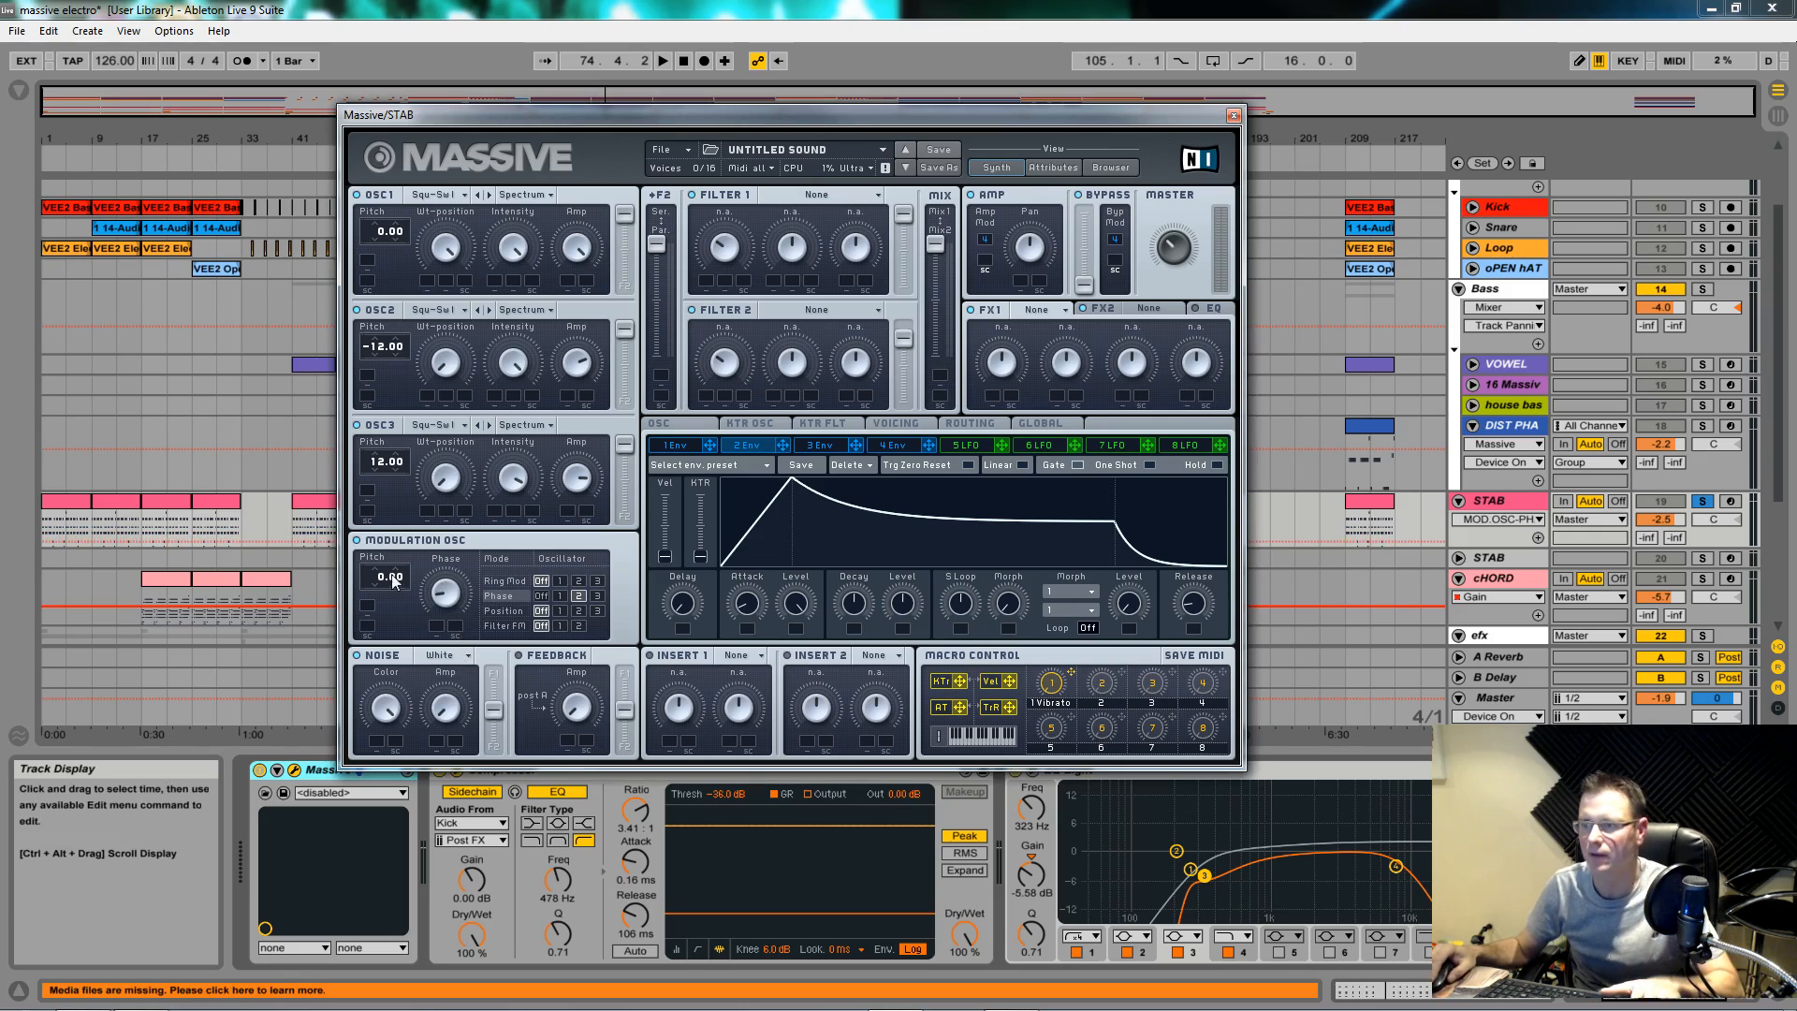
{"action": "key", "text": "space"}
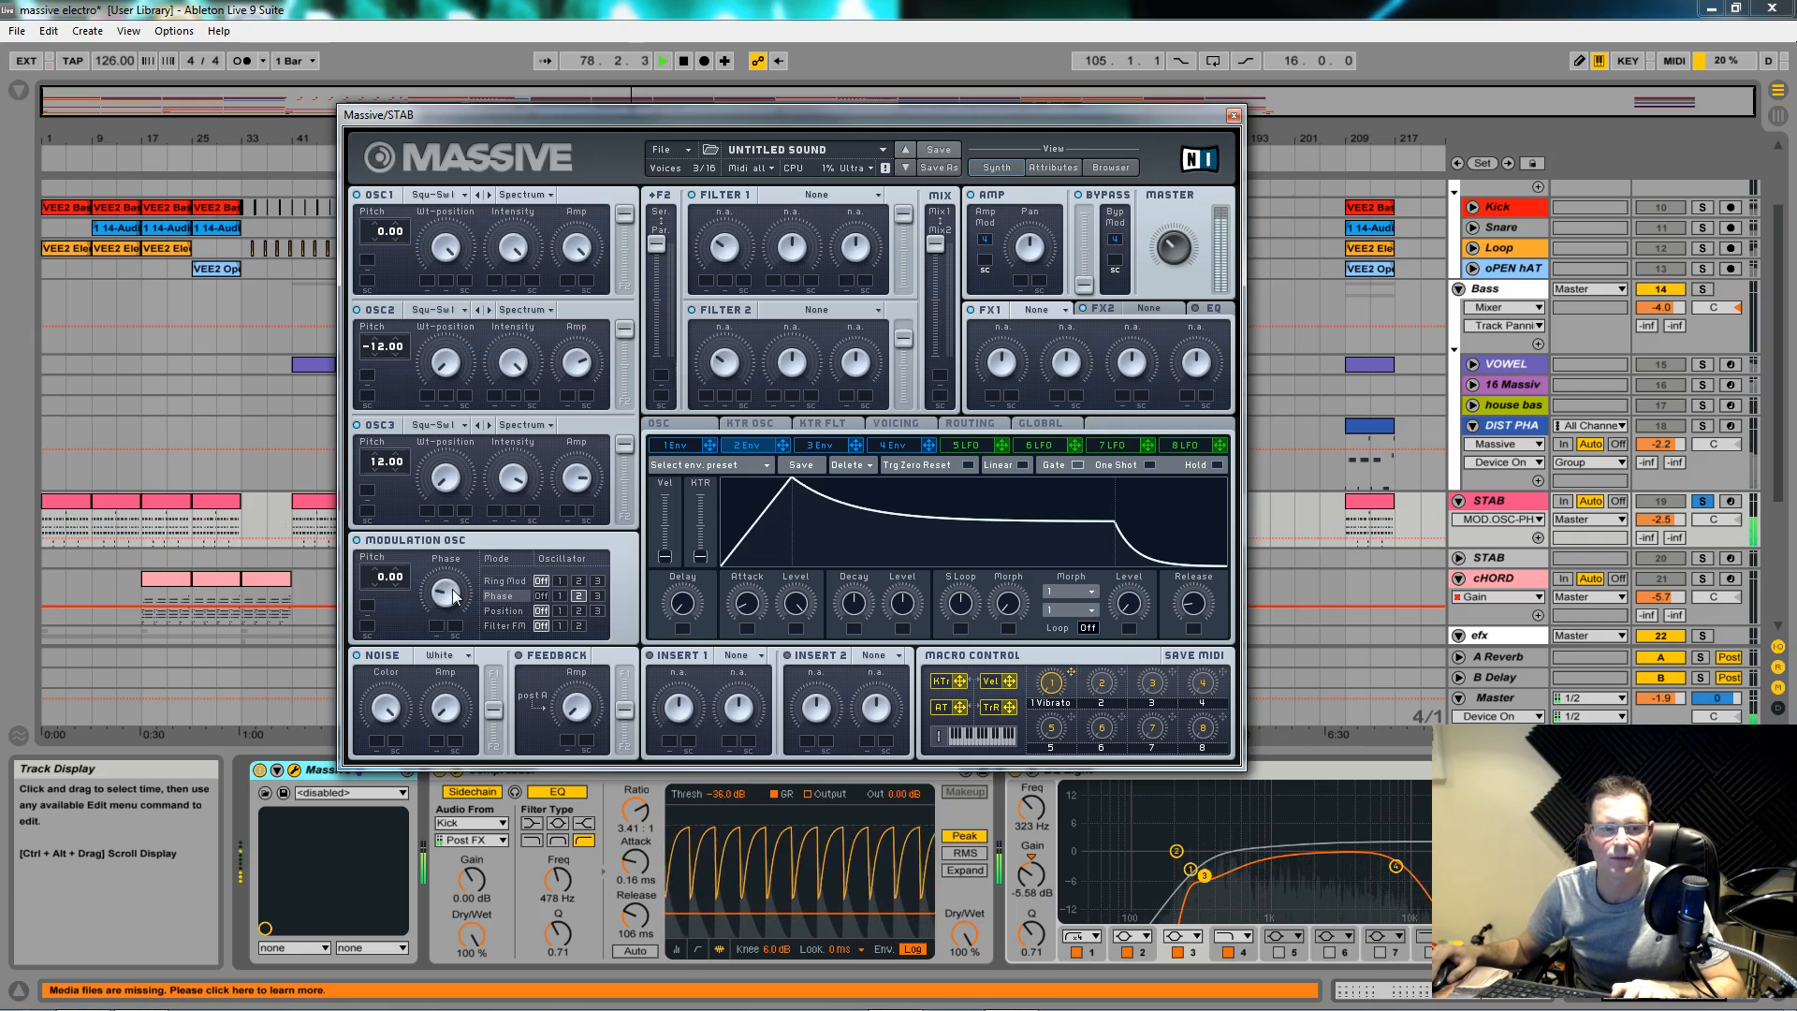
{"action": "key", "text": "space"}
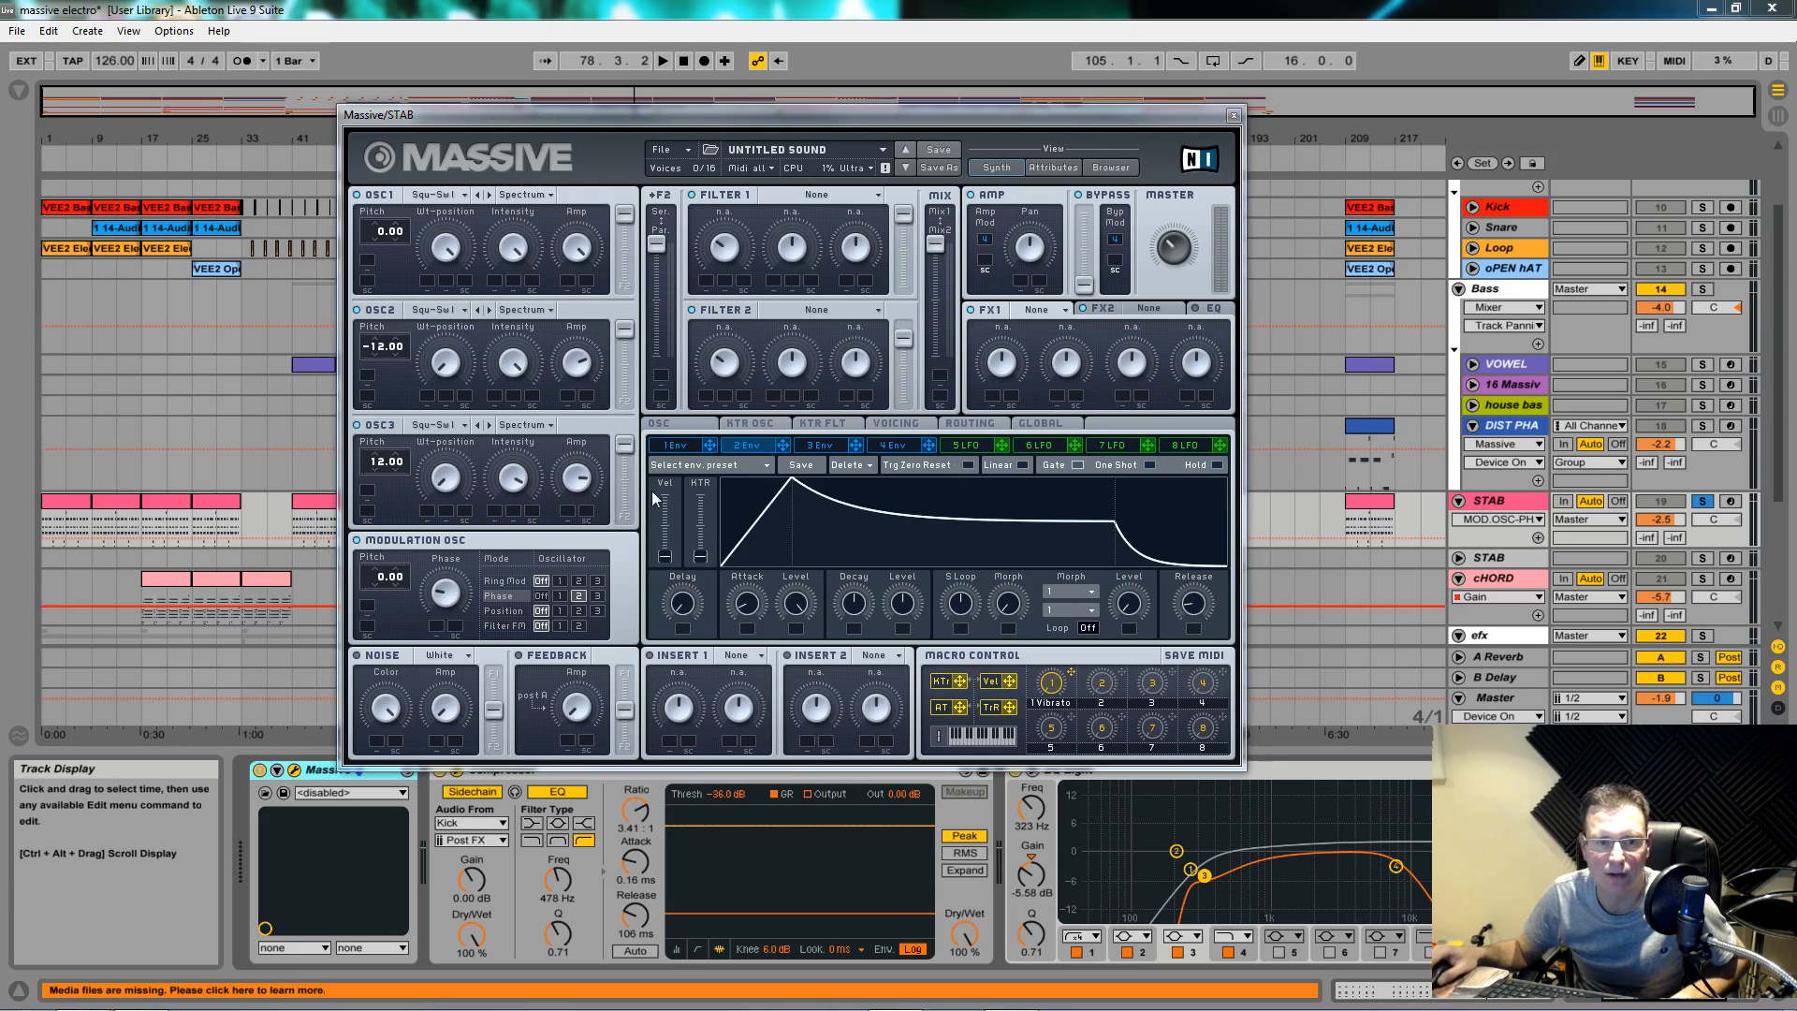
Step: View the ROUTING overview, then bring up the VOICING page
{"action": "left_click", "coordinate": [972, 423]}
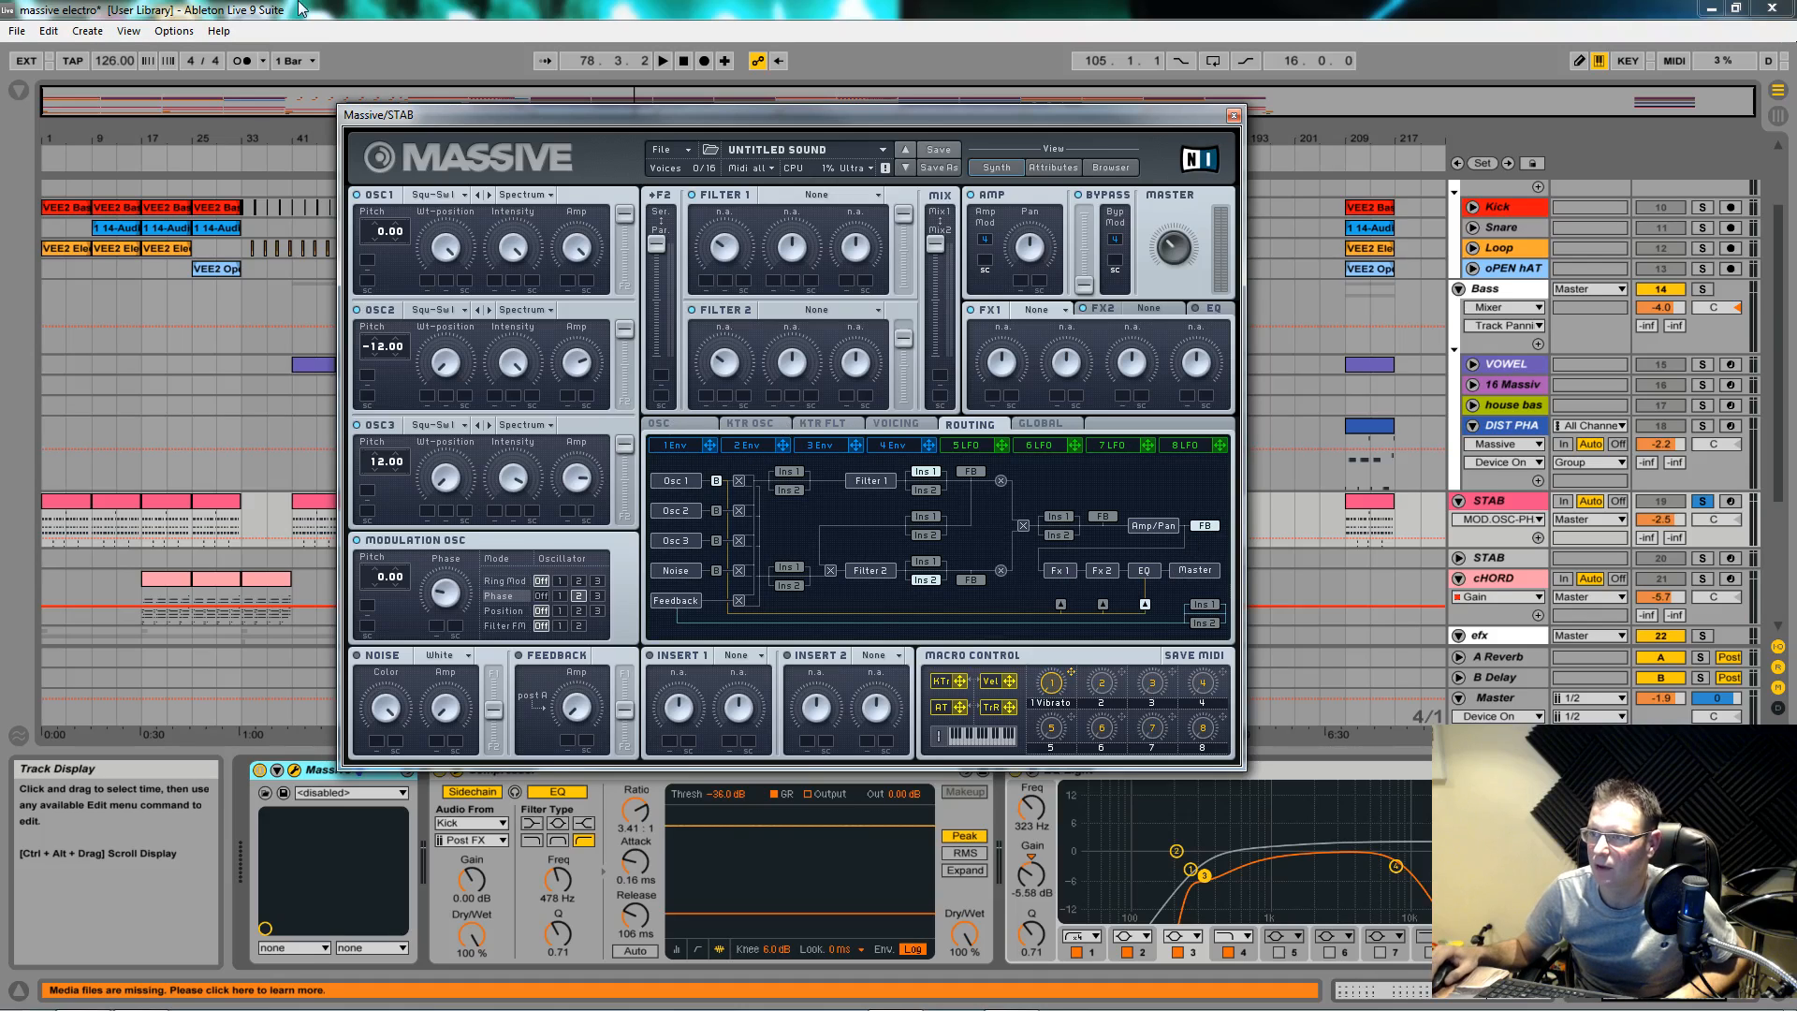
{"action": "left_click", "coordinate": [897, 426]}
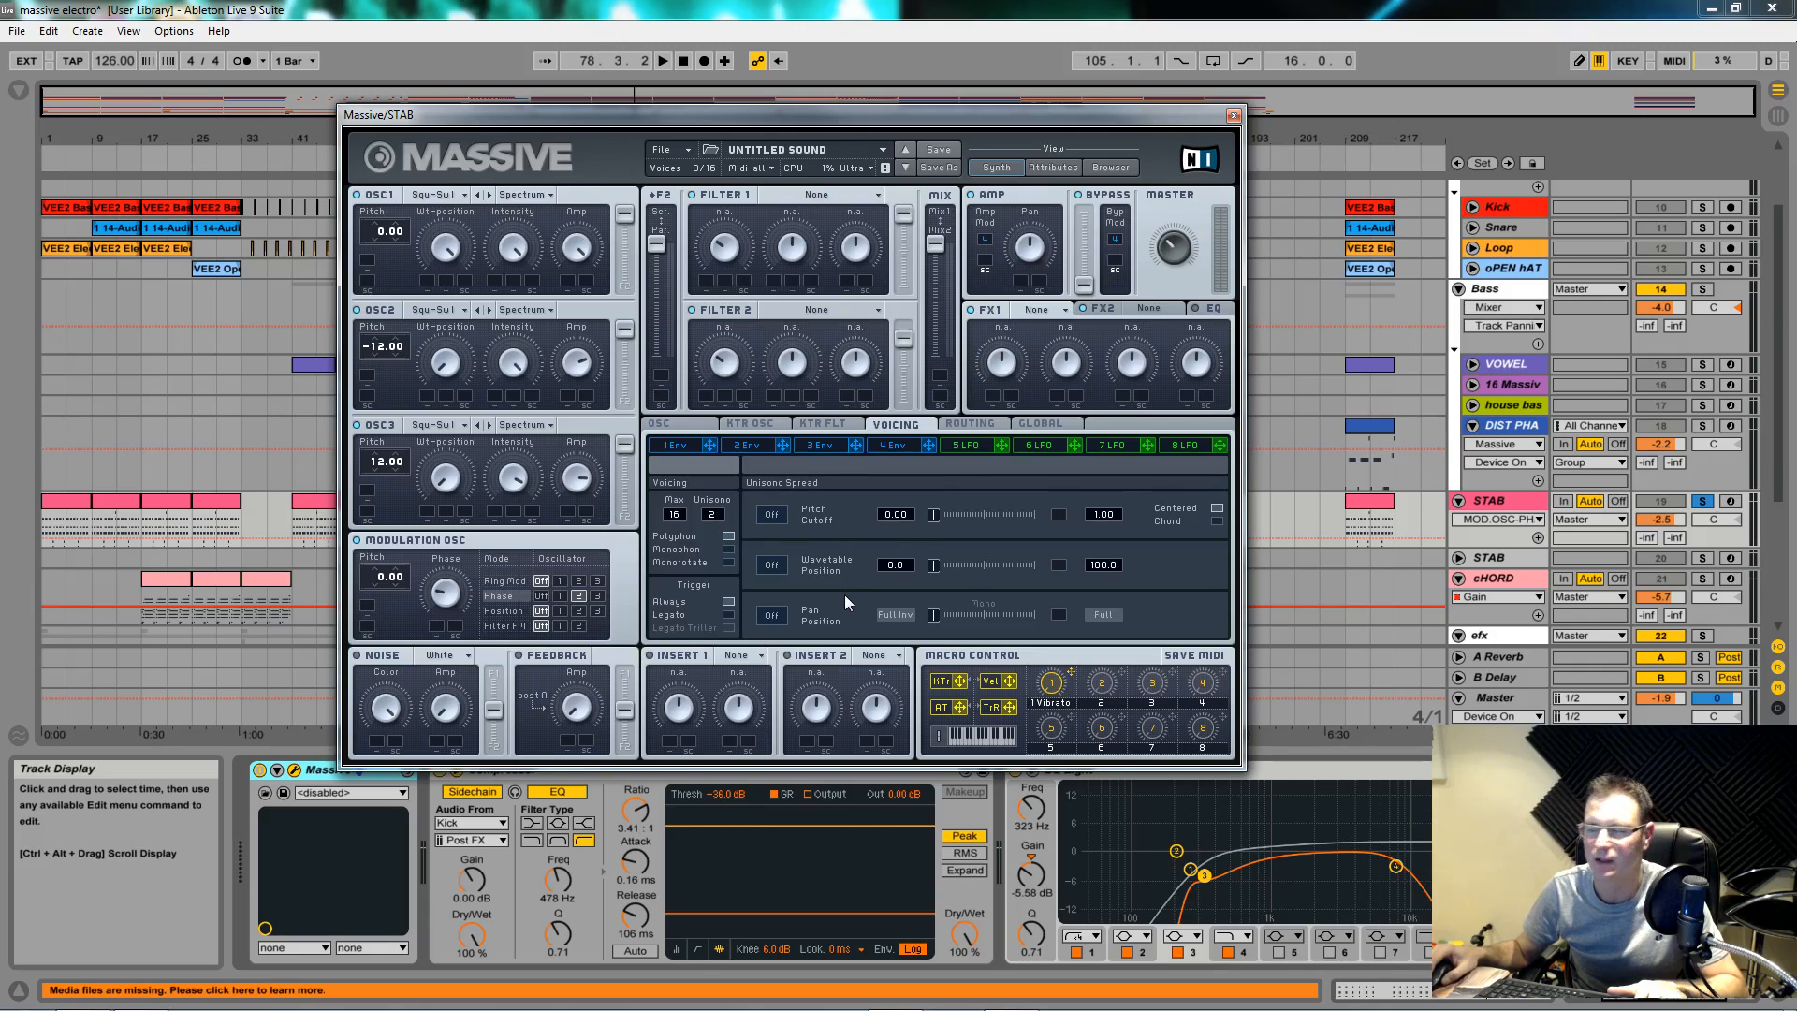
Step: Enable unison Pitch spread at a small detune and assign envelope 3 to modulate the spread amount
{"action": "left_click", "coordinate": [772, 515]}
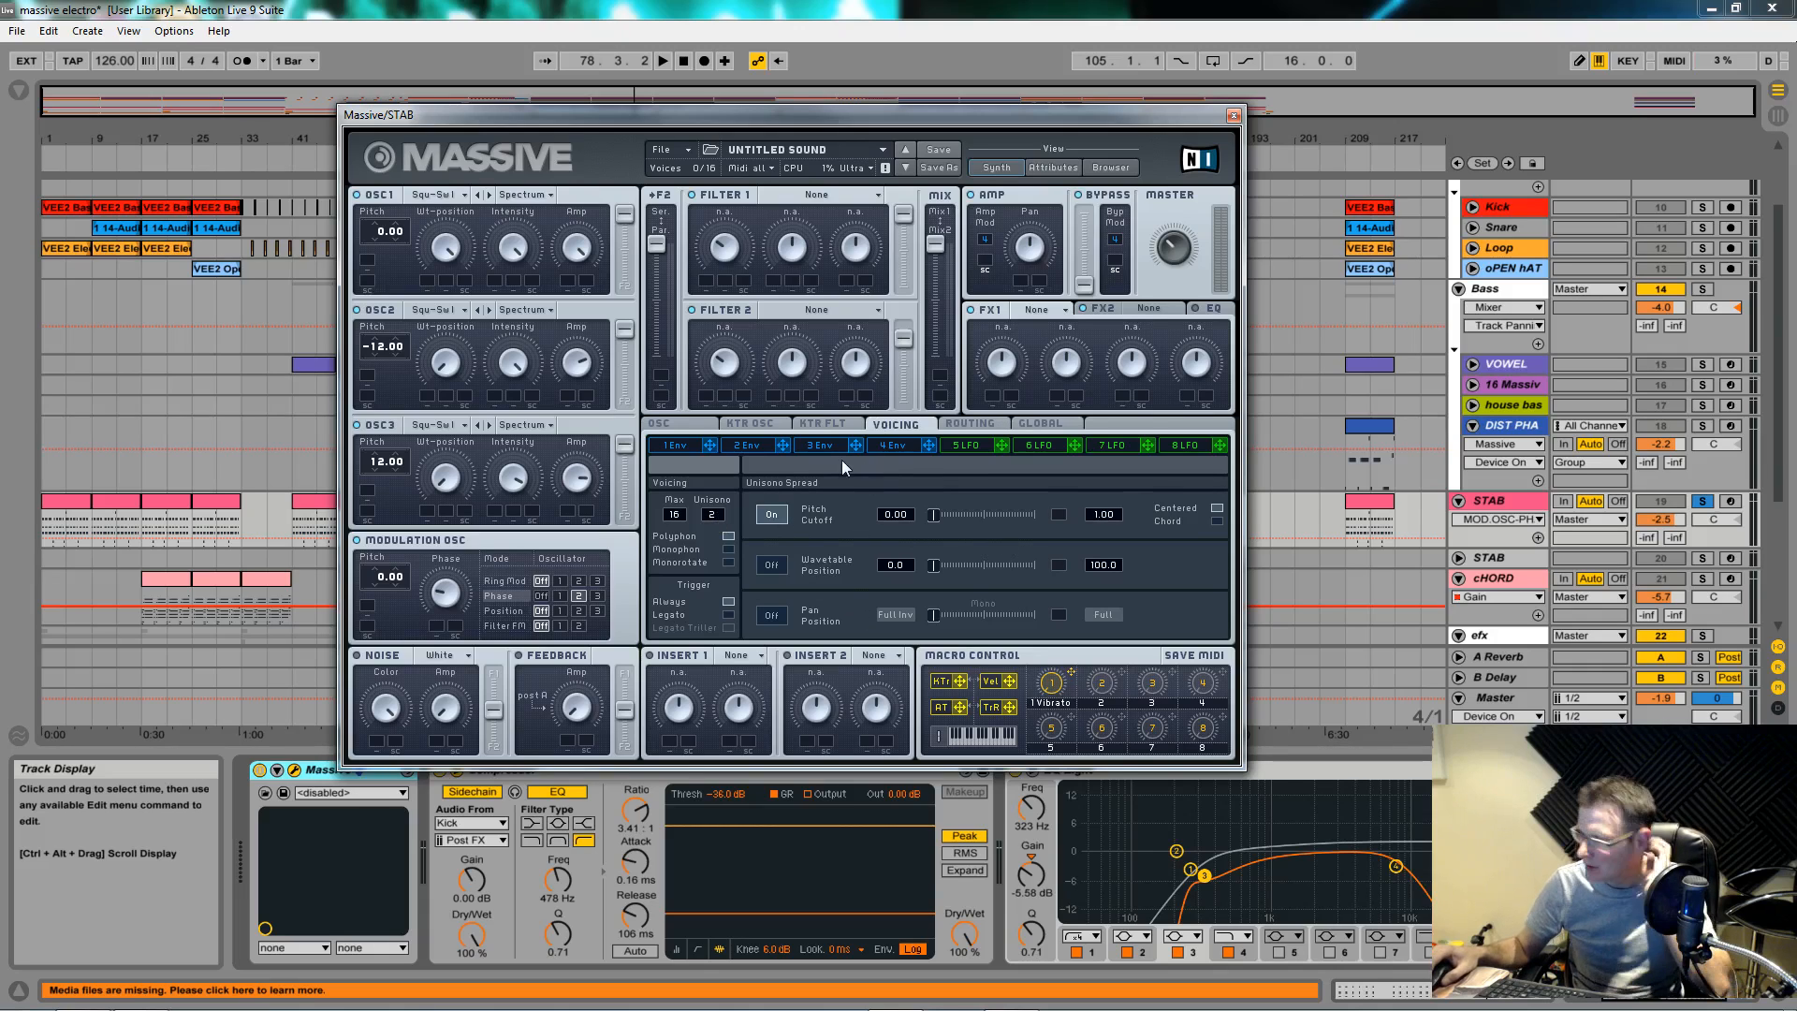
{"action": "mouse_move", "coordinate": [929, 518]}
{"action": "left_mouse_down"}
{"action": "mouse_move", "coordinate": [961, 521]}
{"action": "mouse_move", "coordinate": [936, 521]}
{"action": "left_mouse_up"}
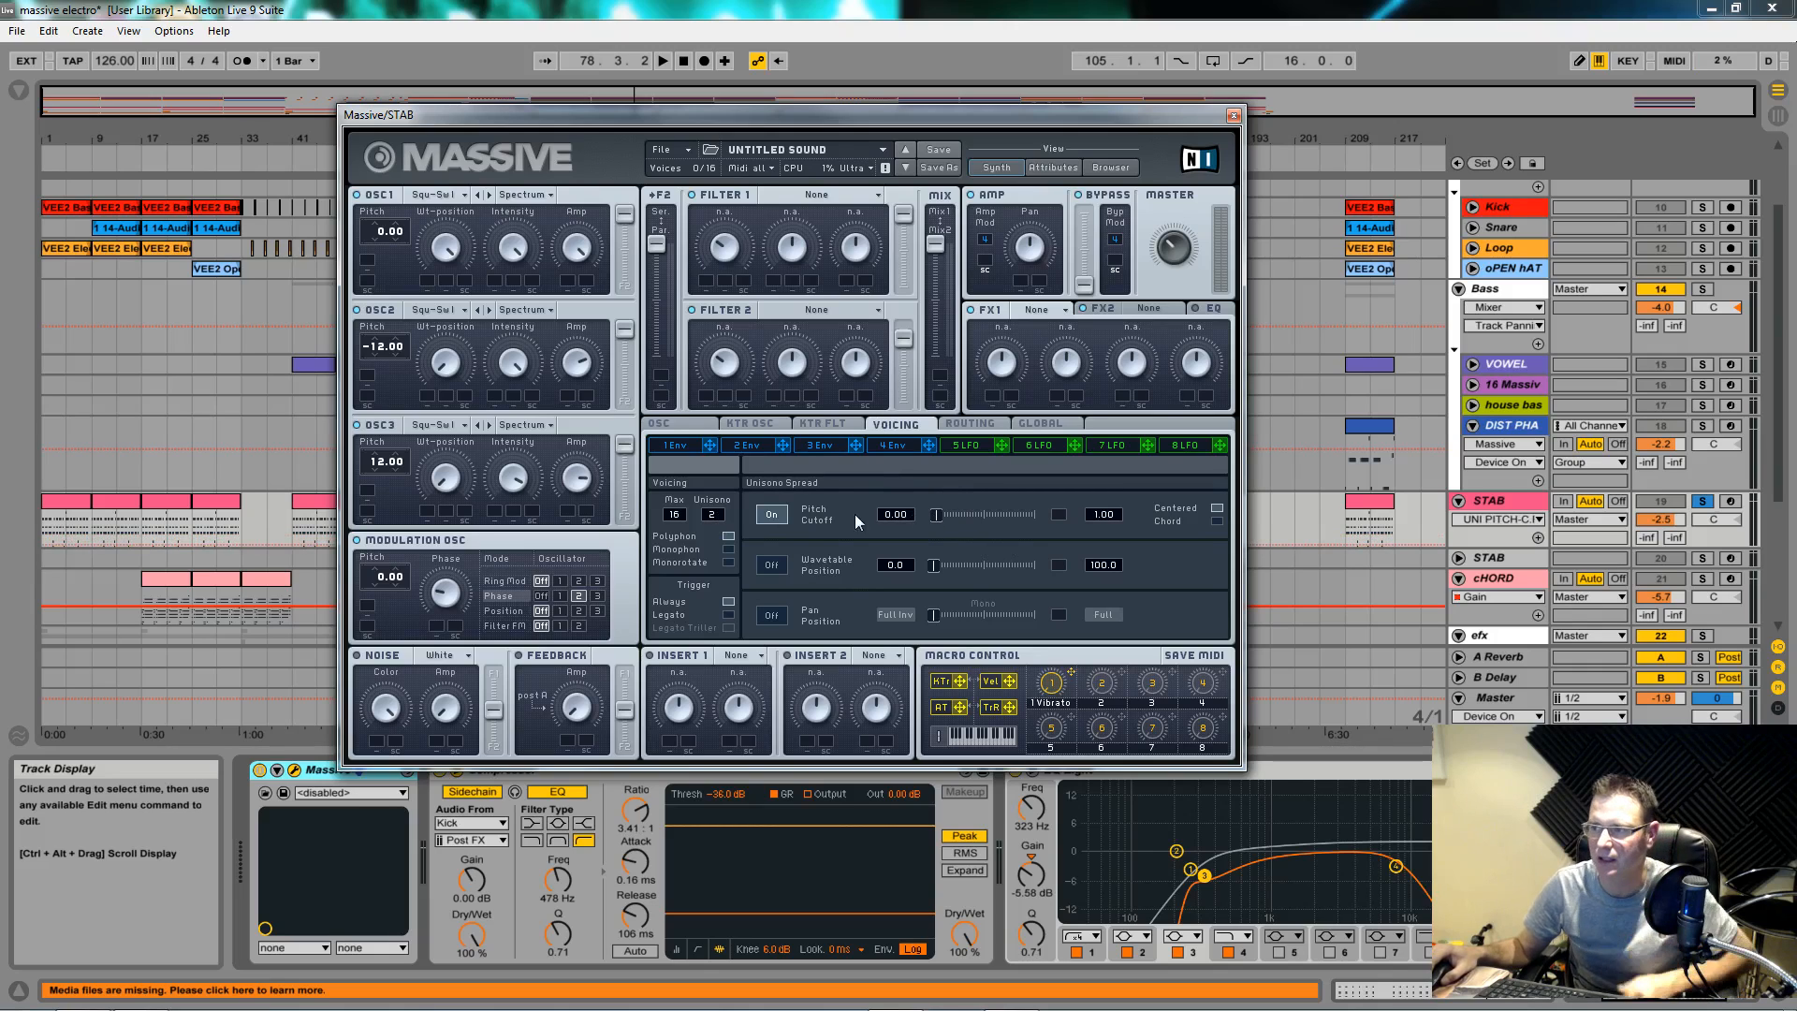
{"action": "left_click", "coordinate": [827, 445]}
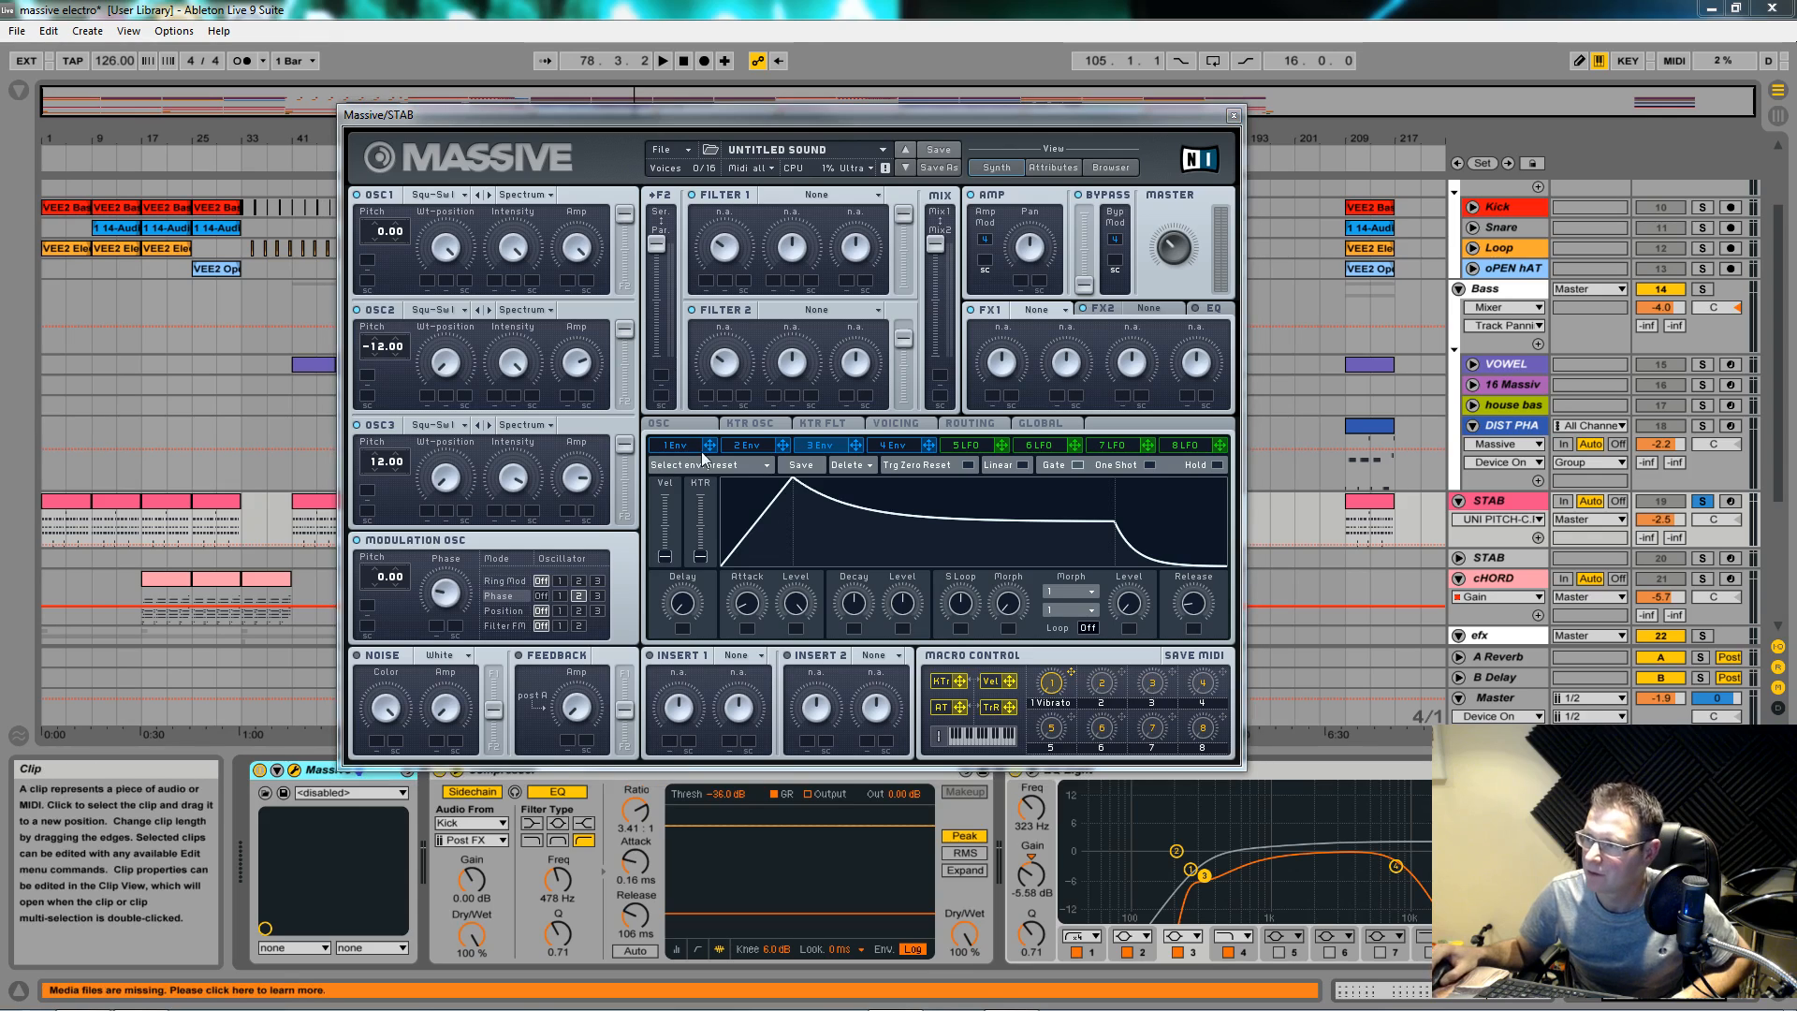
{"action": "left_click_drag", "start_coordinate": [852, 444], "coordinate": [854, 457]}
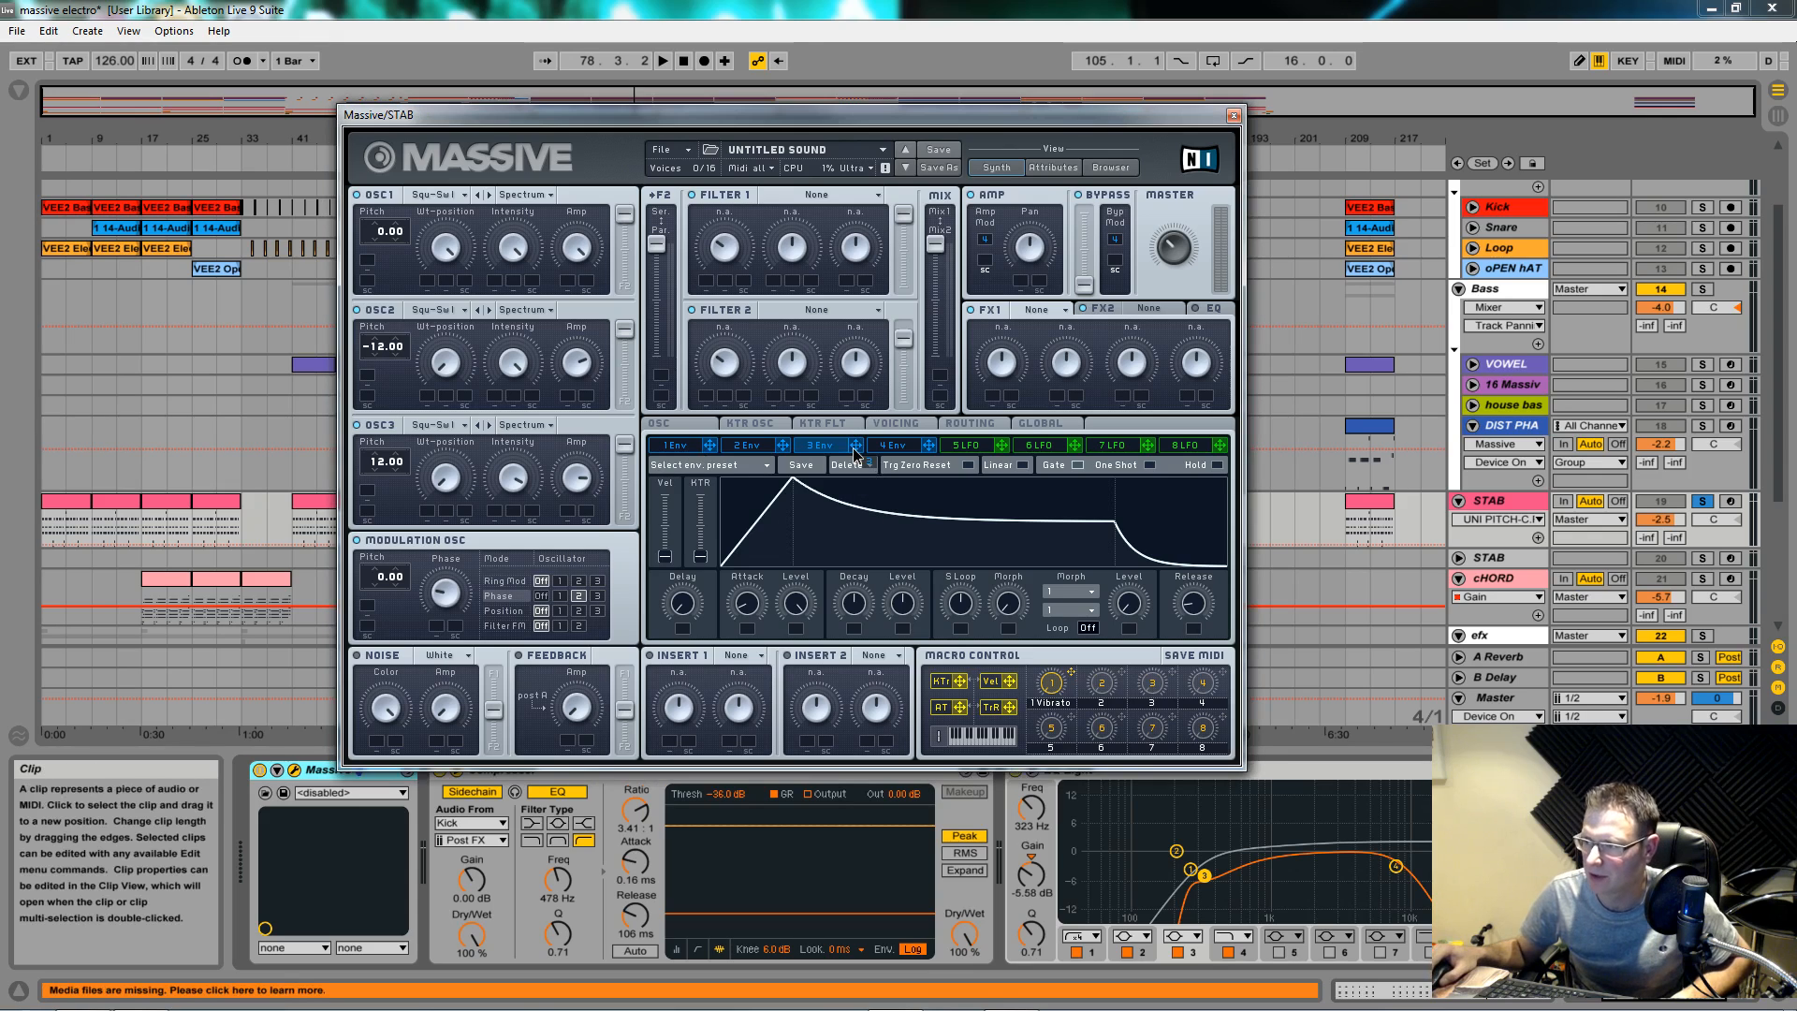
{"action": "left_click", "coordinate": [901, 421]}
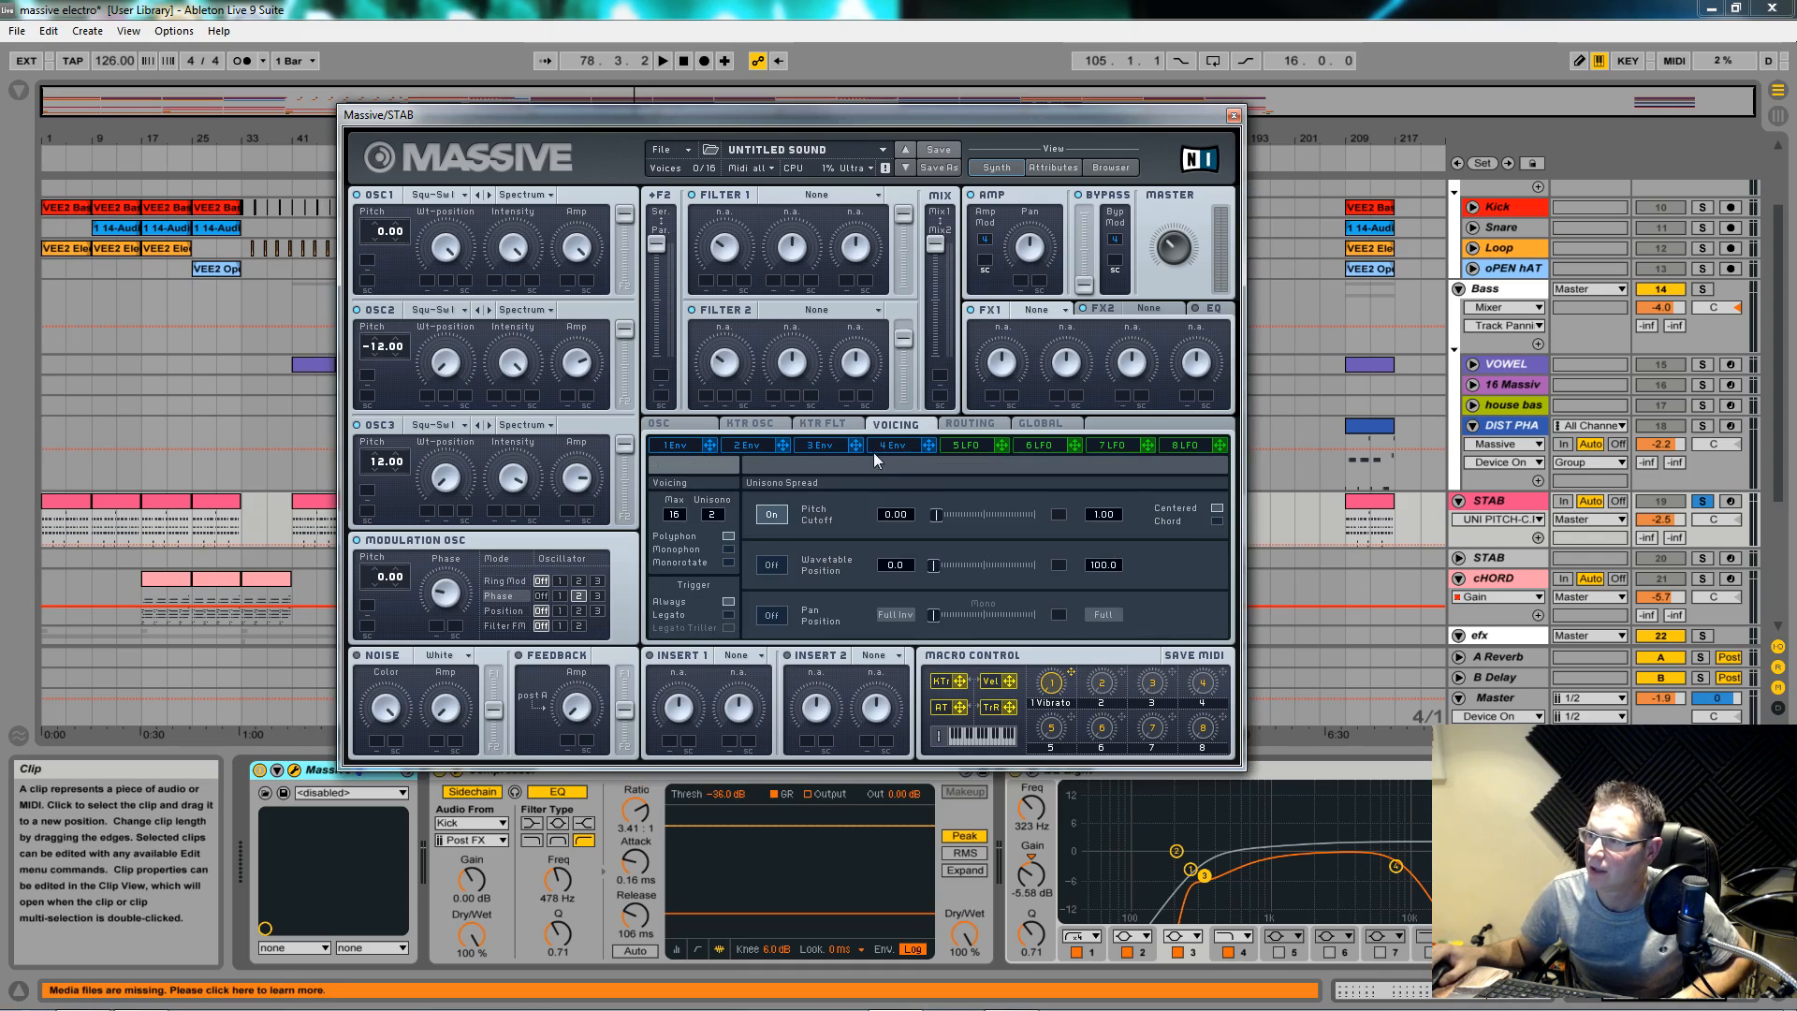
{"action": "left_click", "coordinate": [1058, 515]}
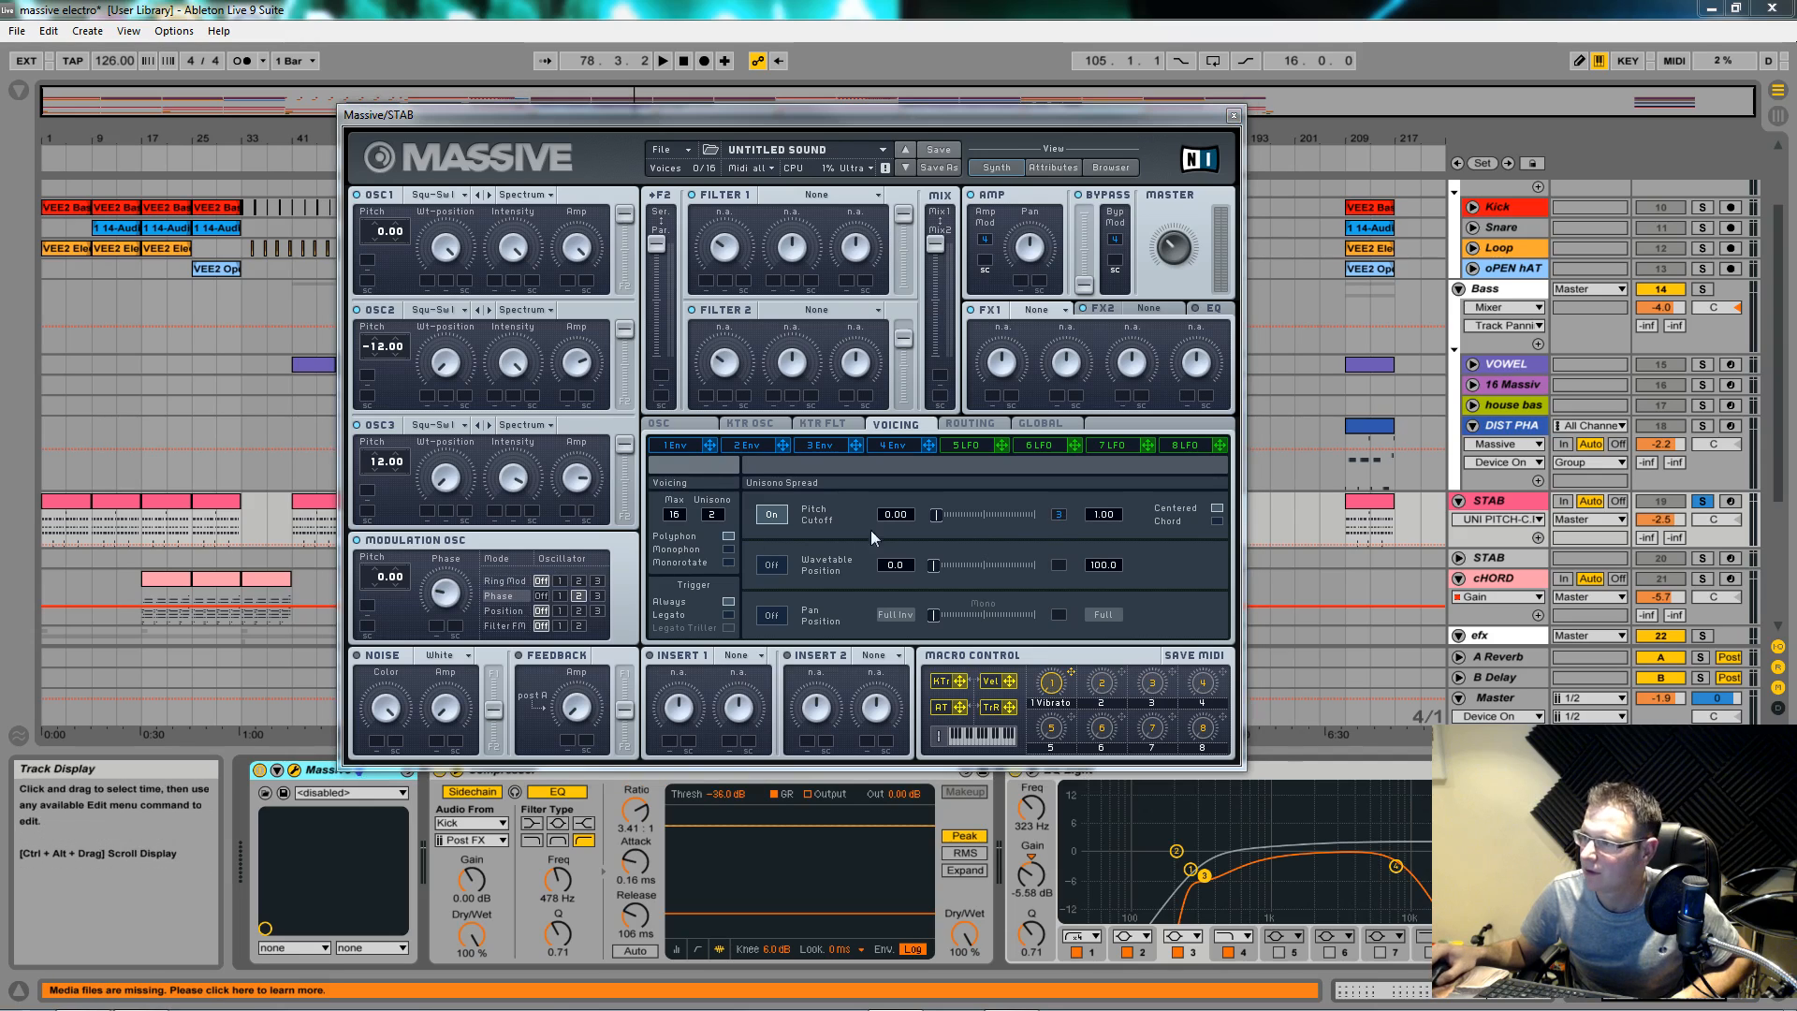
{"action": "left_click_drag", "start_coordinate": [1053, 513], "coordinate": [1051, 503]}
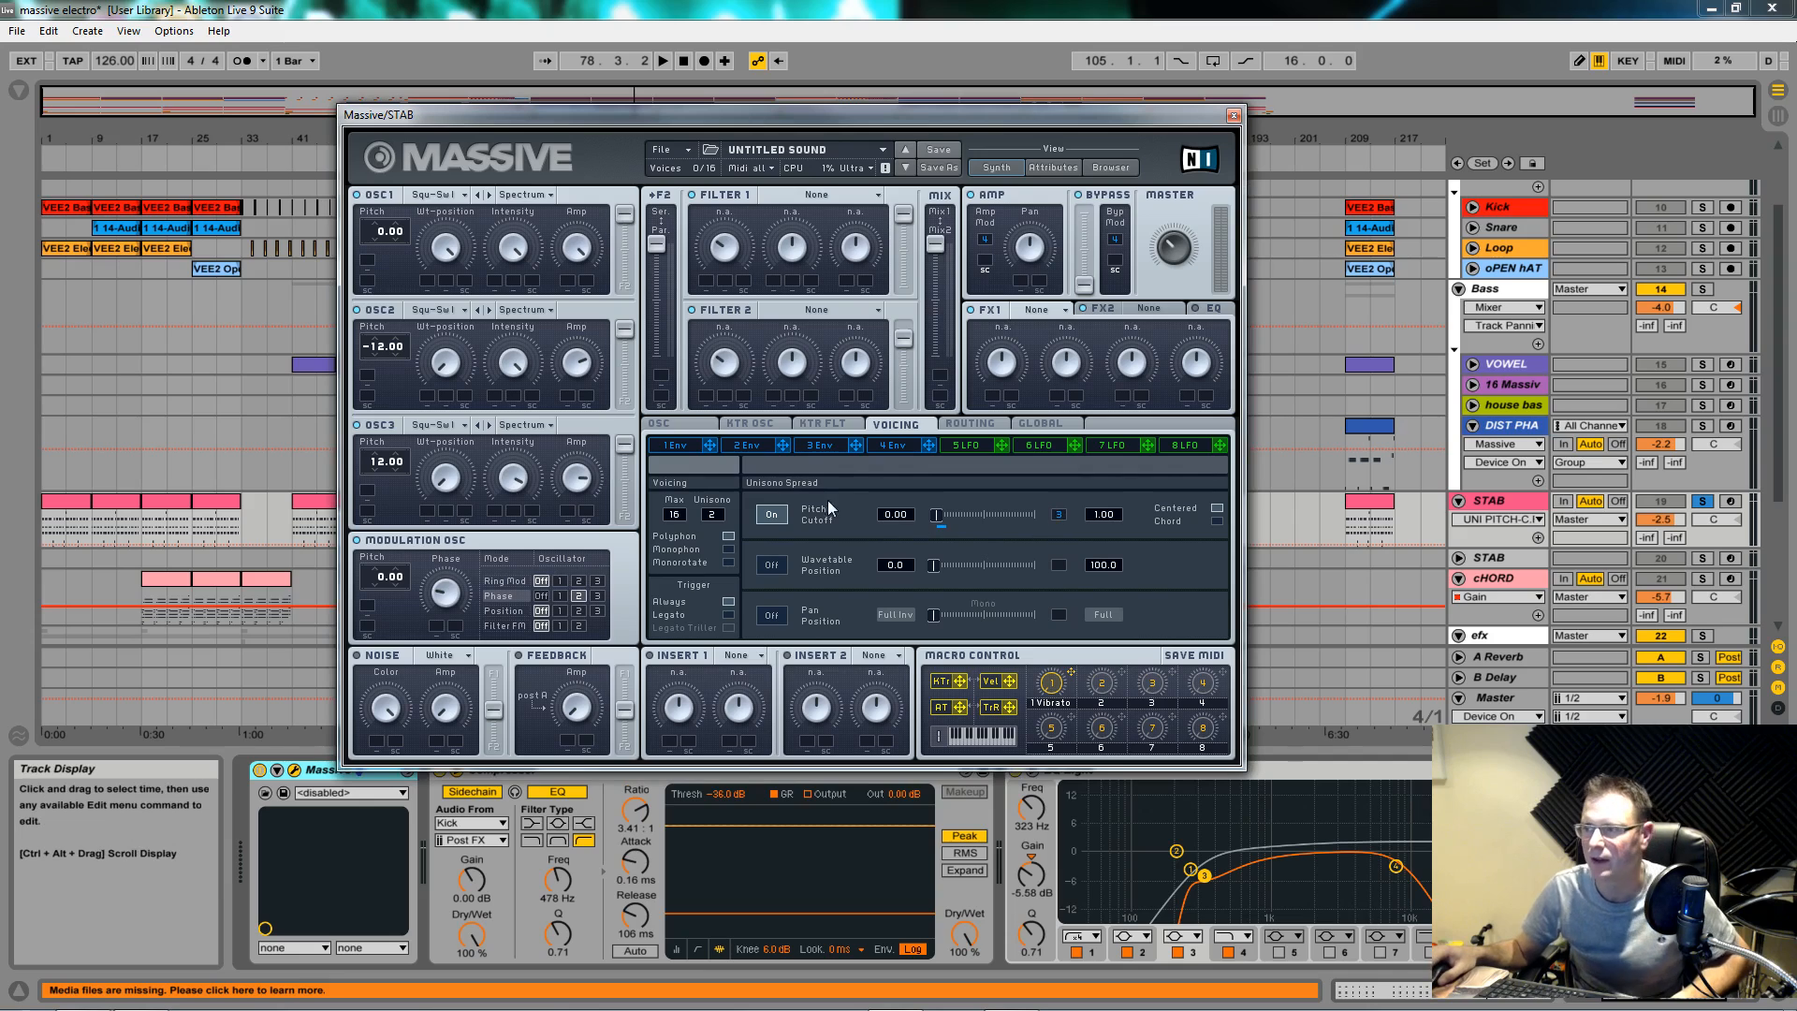
{"action": "mouse_move", "coordinate": [937, 513]}
{"action": "left_mouse_down"}
{"action": "mouse_move", "coordinate": [958, 517]}
{"action": "mouse_move", "coordinate": [936, 515]}
{"action": "left_mouse_up"}
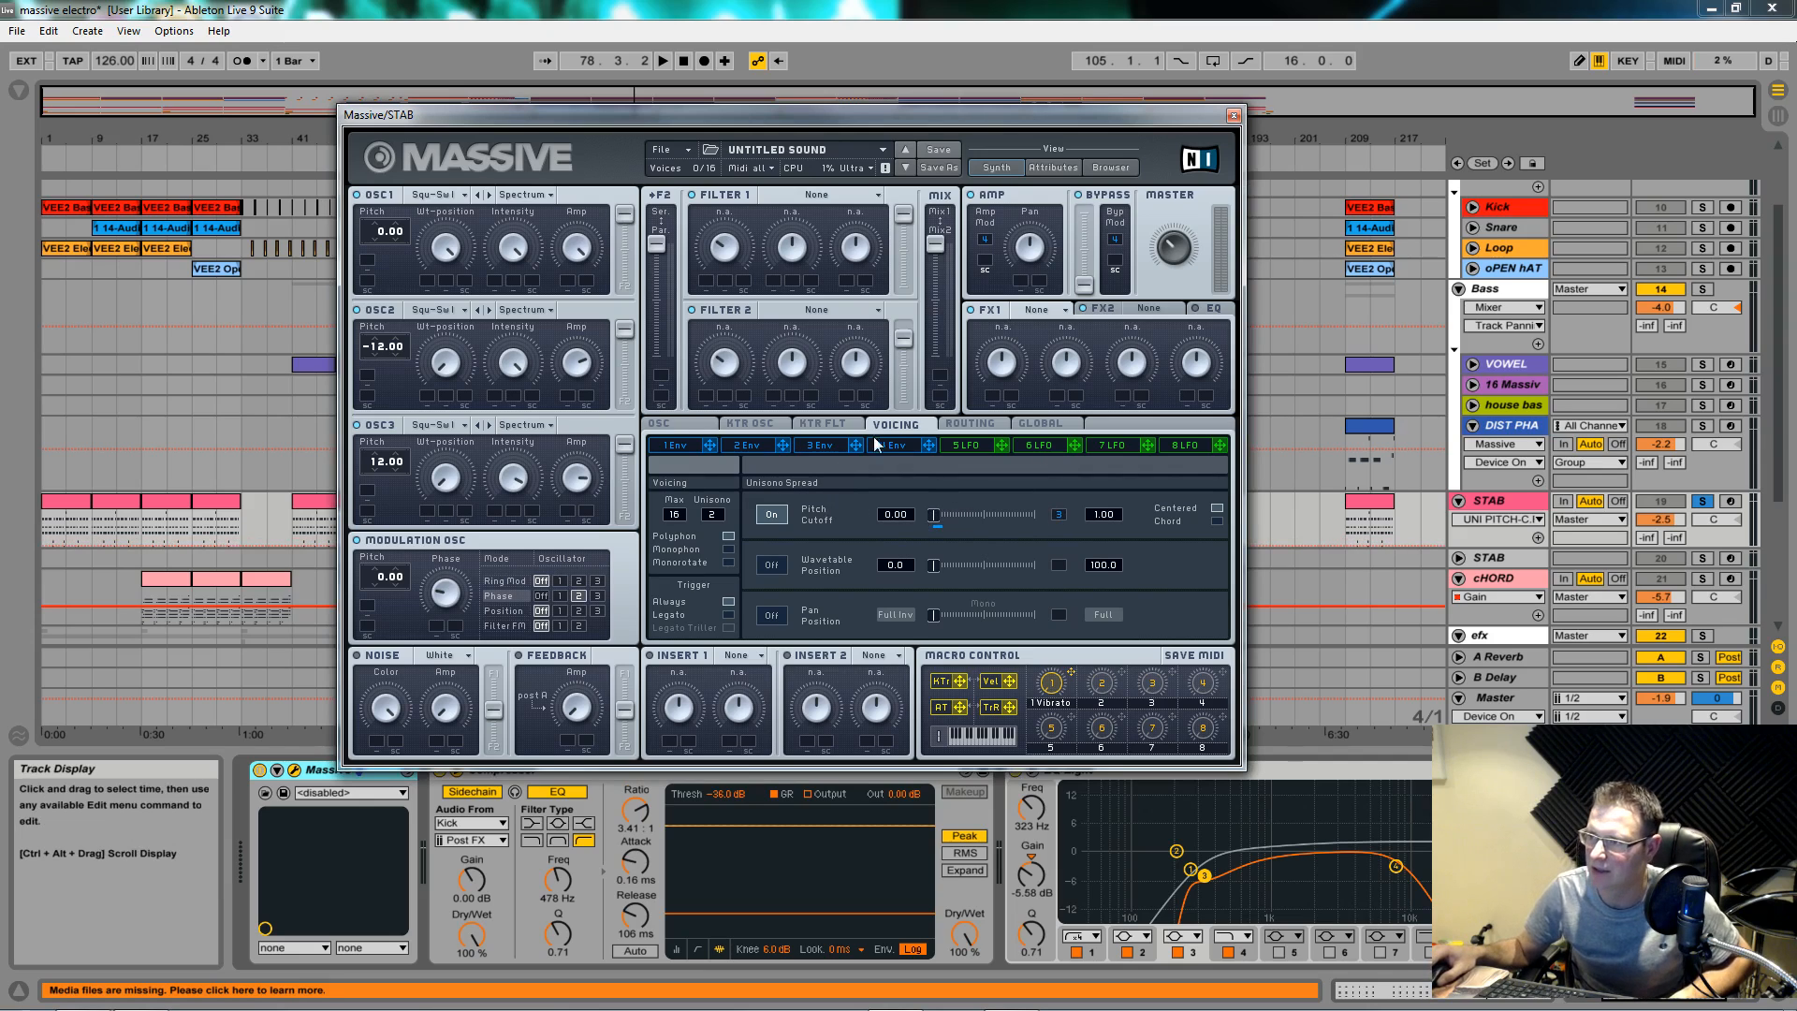
{"action": "left_click", "coordinate": [821, 446]}
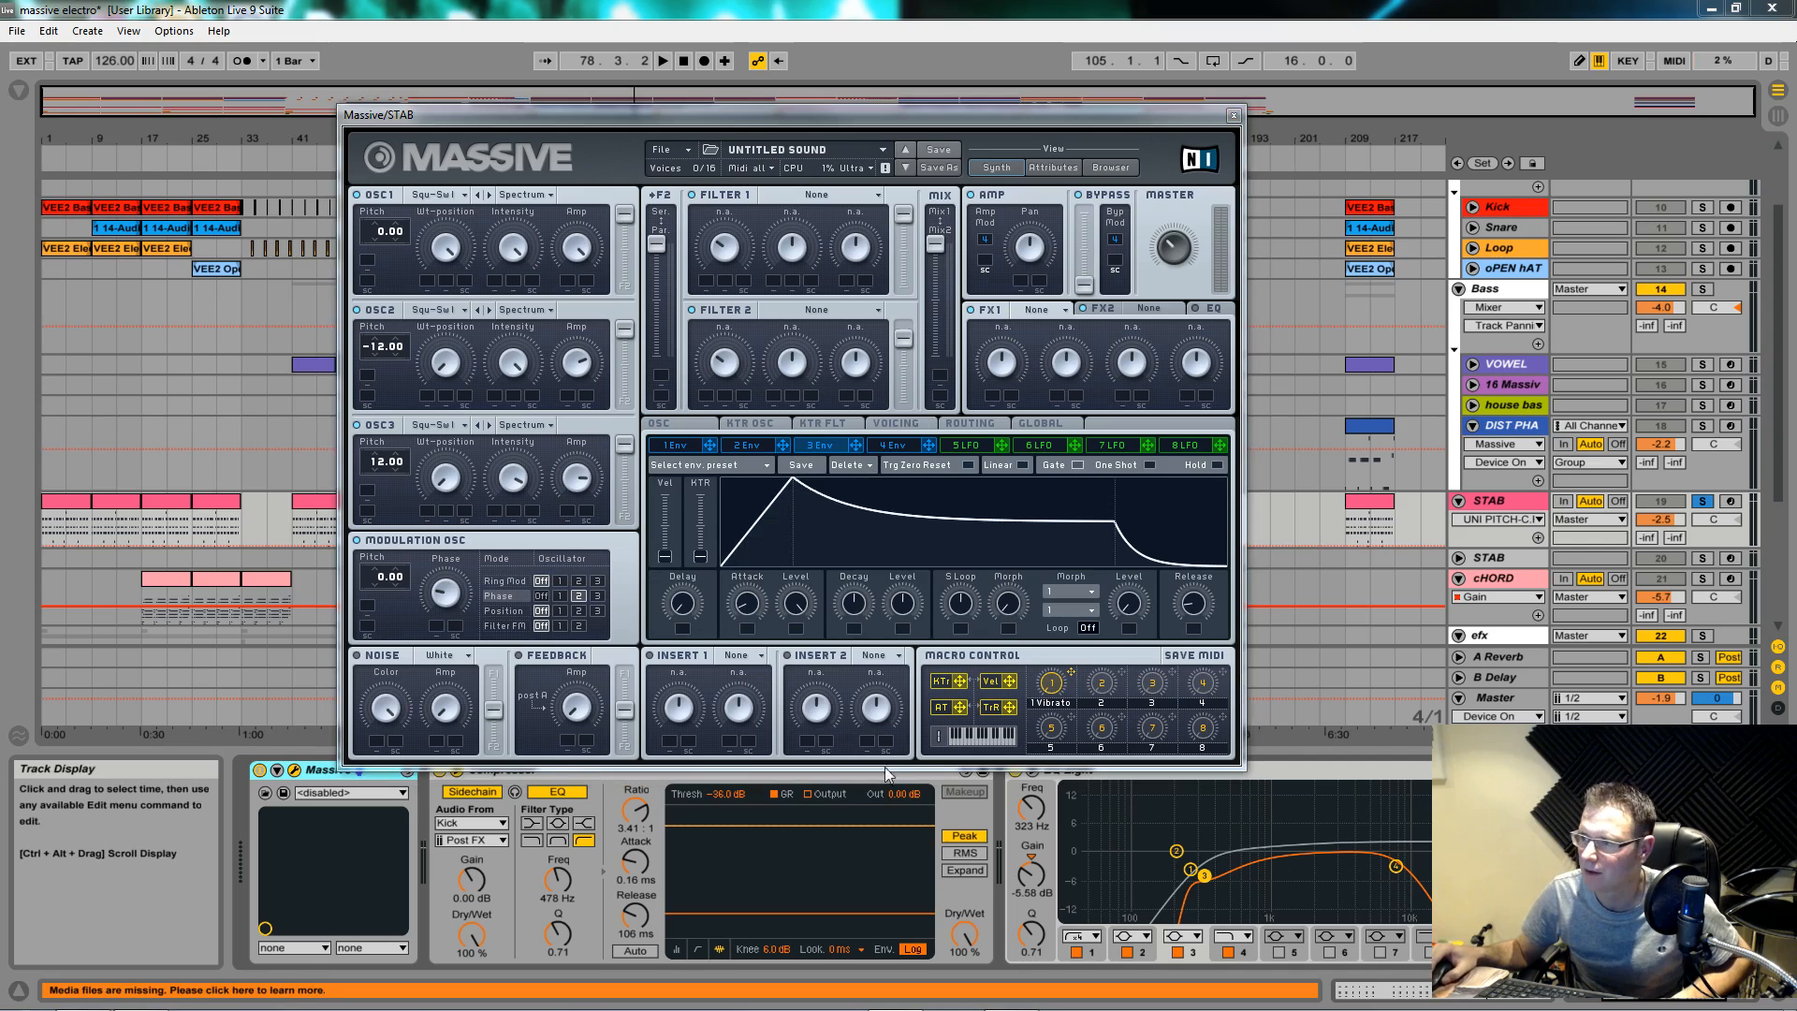
Step: Turn up envelope 3's Attack and play the stab to hear the spread swell
{"action": "left_click_drag", "start_coordinate": [763, 609], "coordinate": [915, 628]}
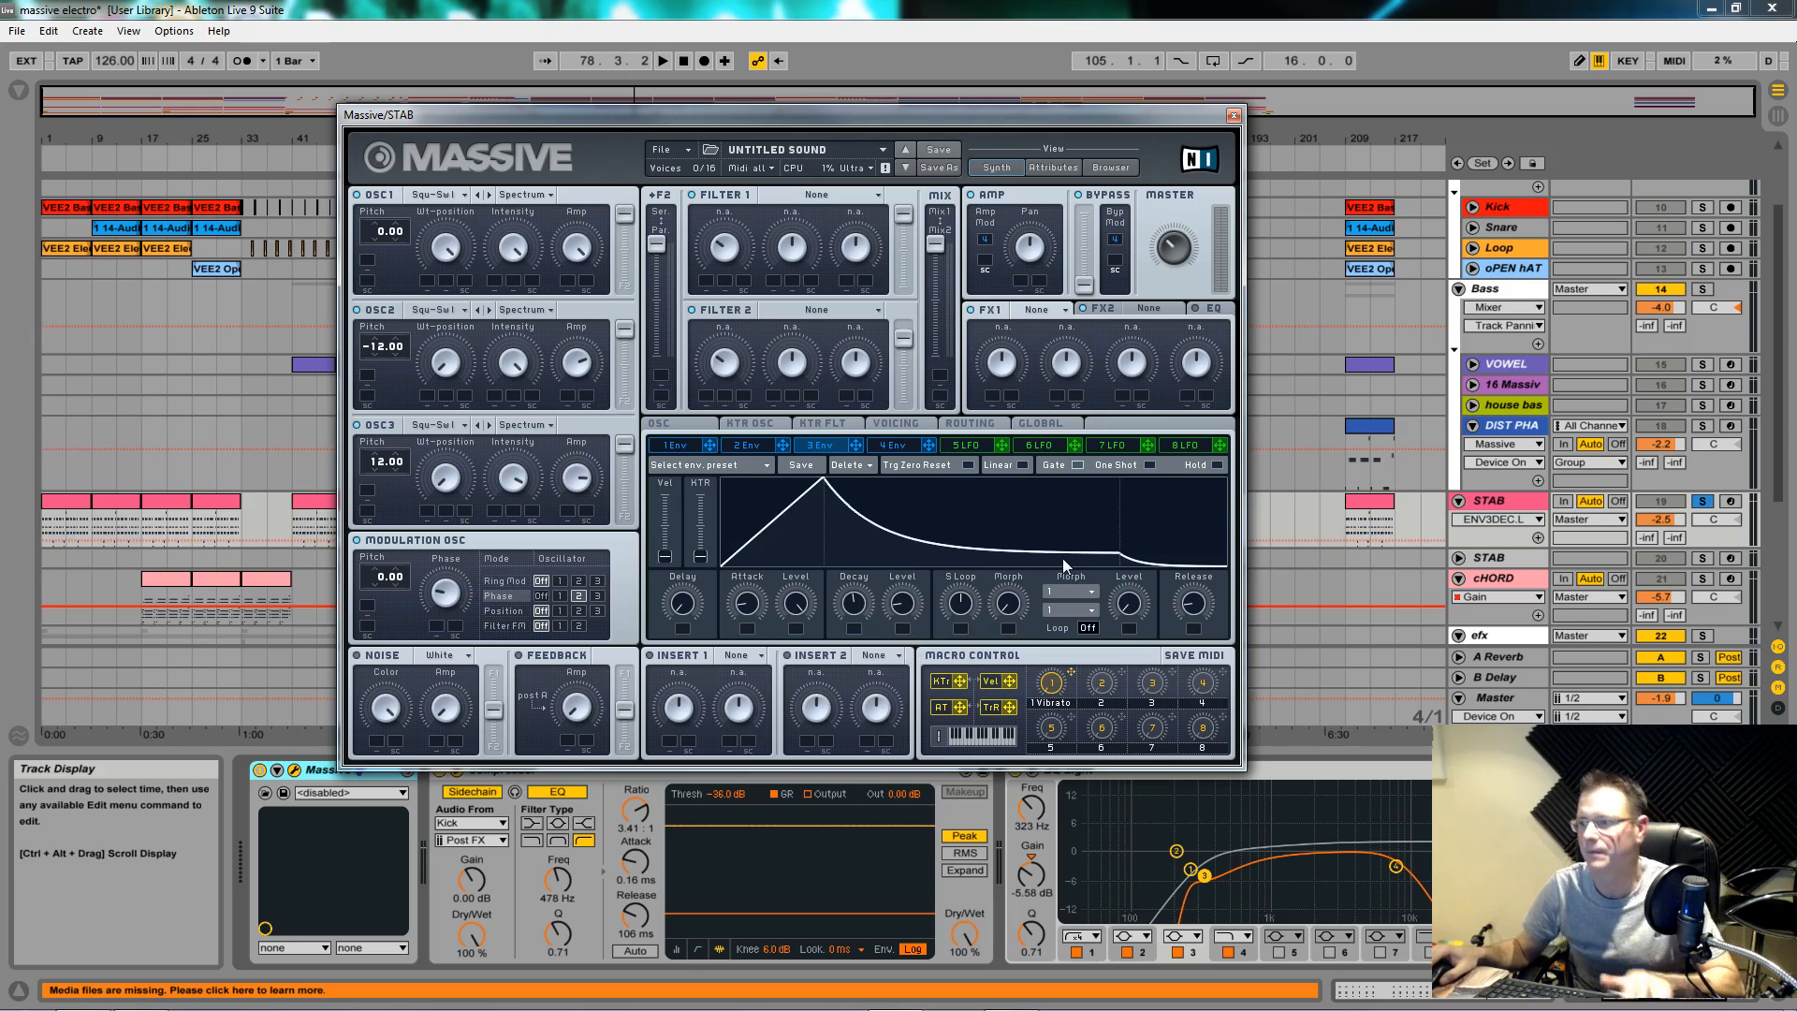
{"action": "key", "text": "space"}
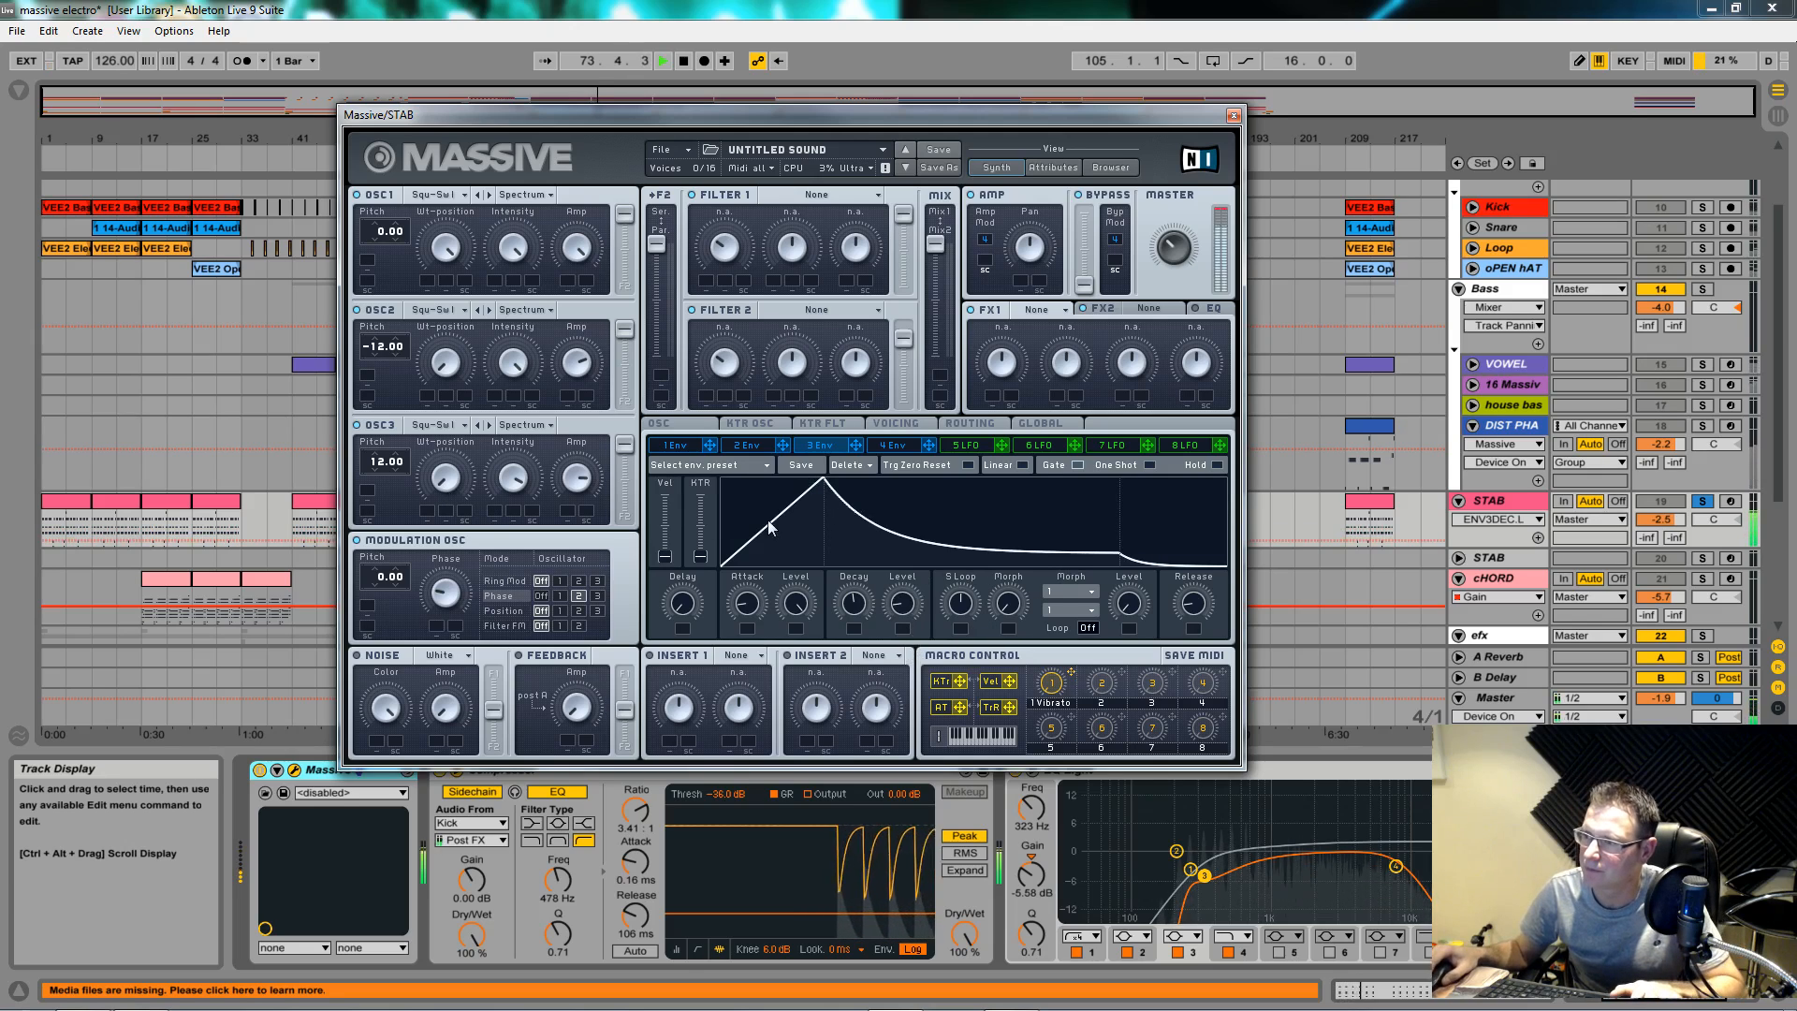
Step: Reset envelope 3's modulation of the unison pitch spread, then re-apply it while listening
{"action": "left_click", "coordinate": [889, 427]}
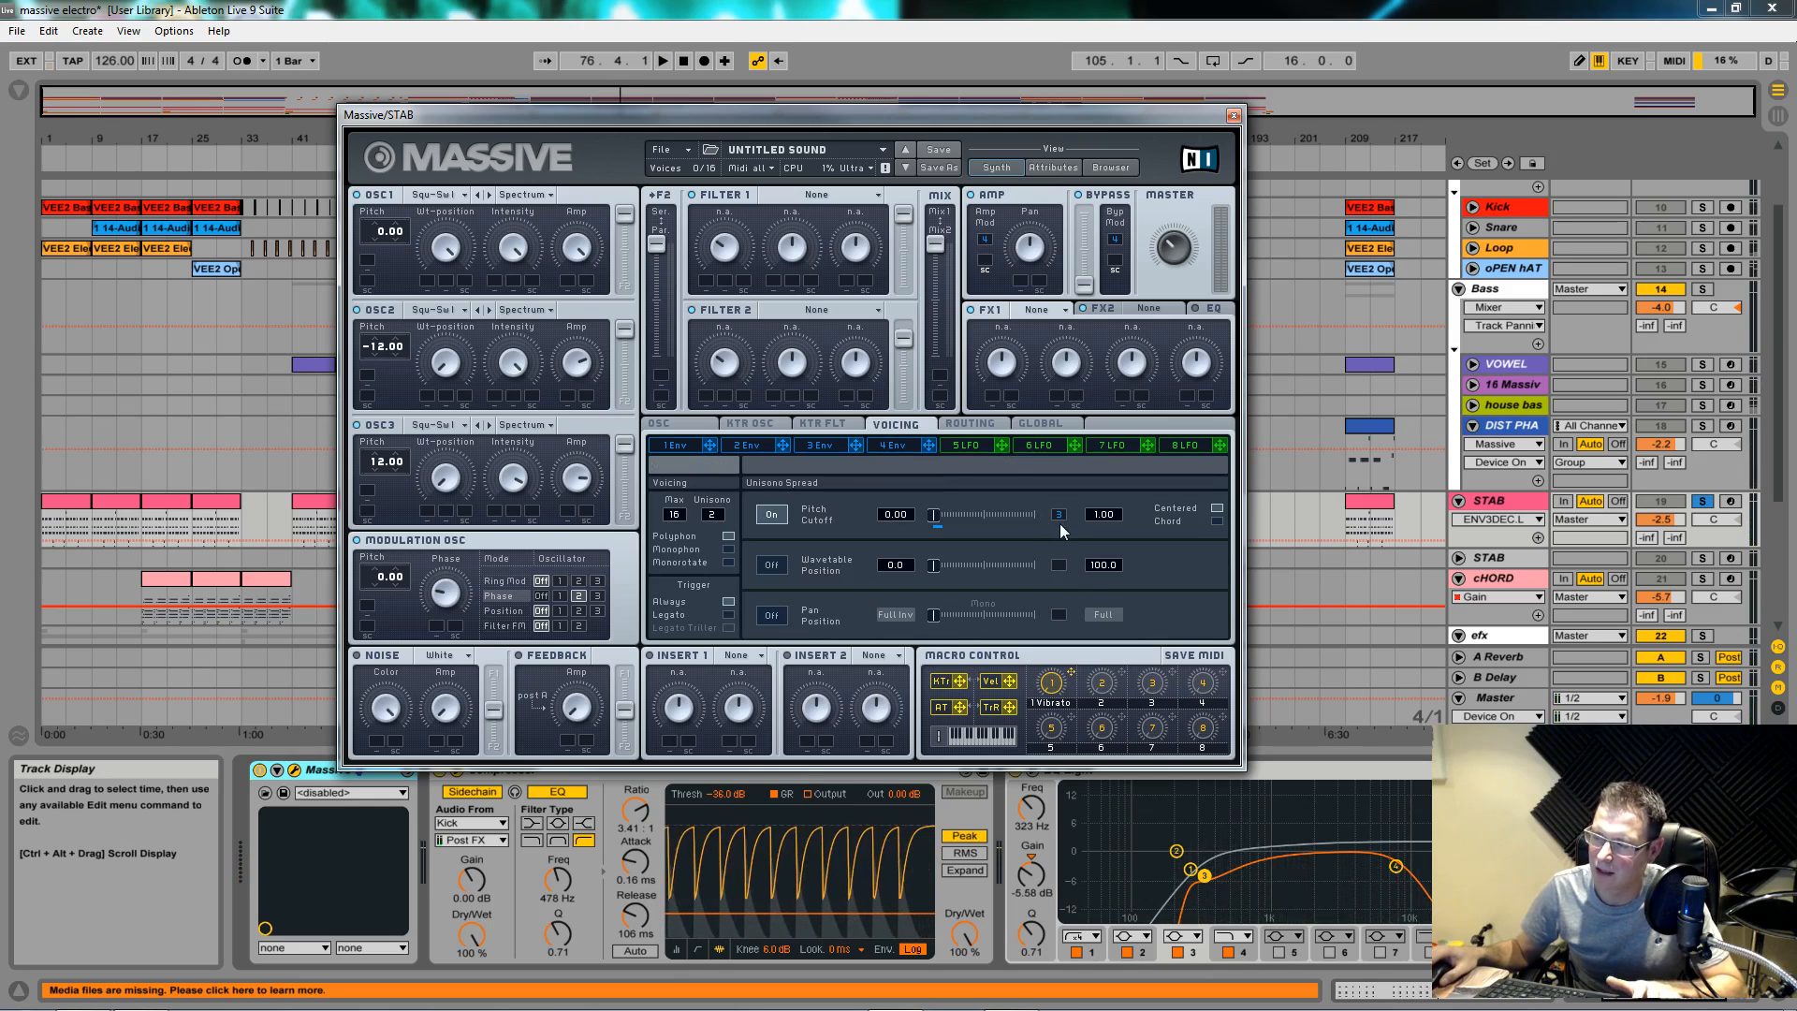
{"action": "left_click_drag", "start_coordinate": [1060, 516], "coordinate": [1059, 538]}
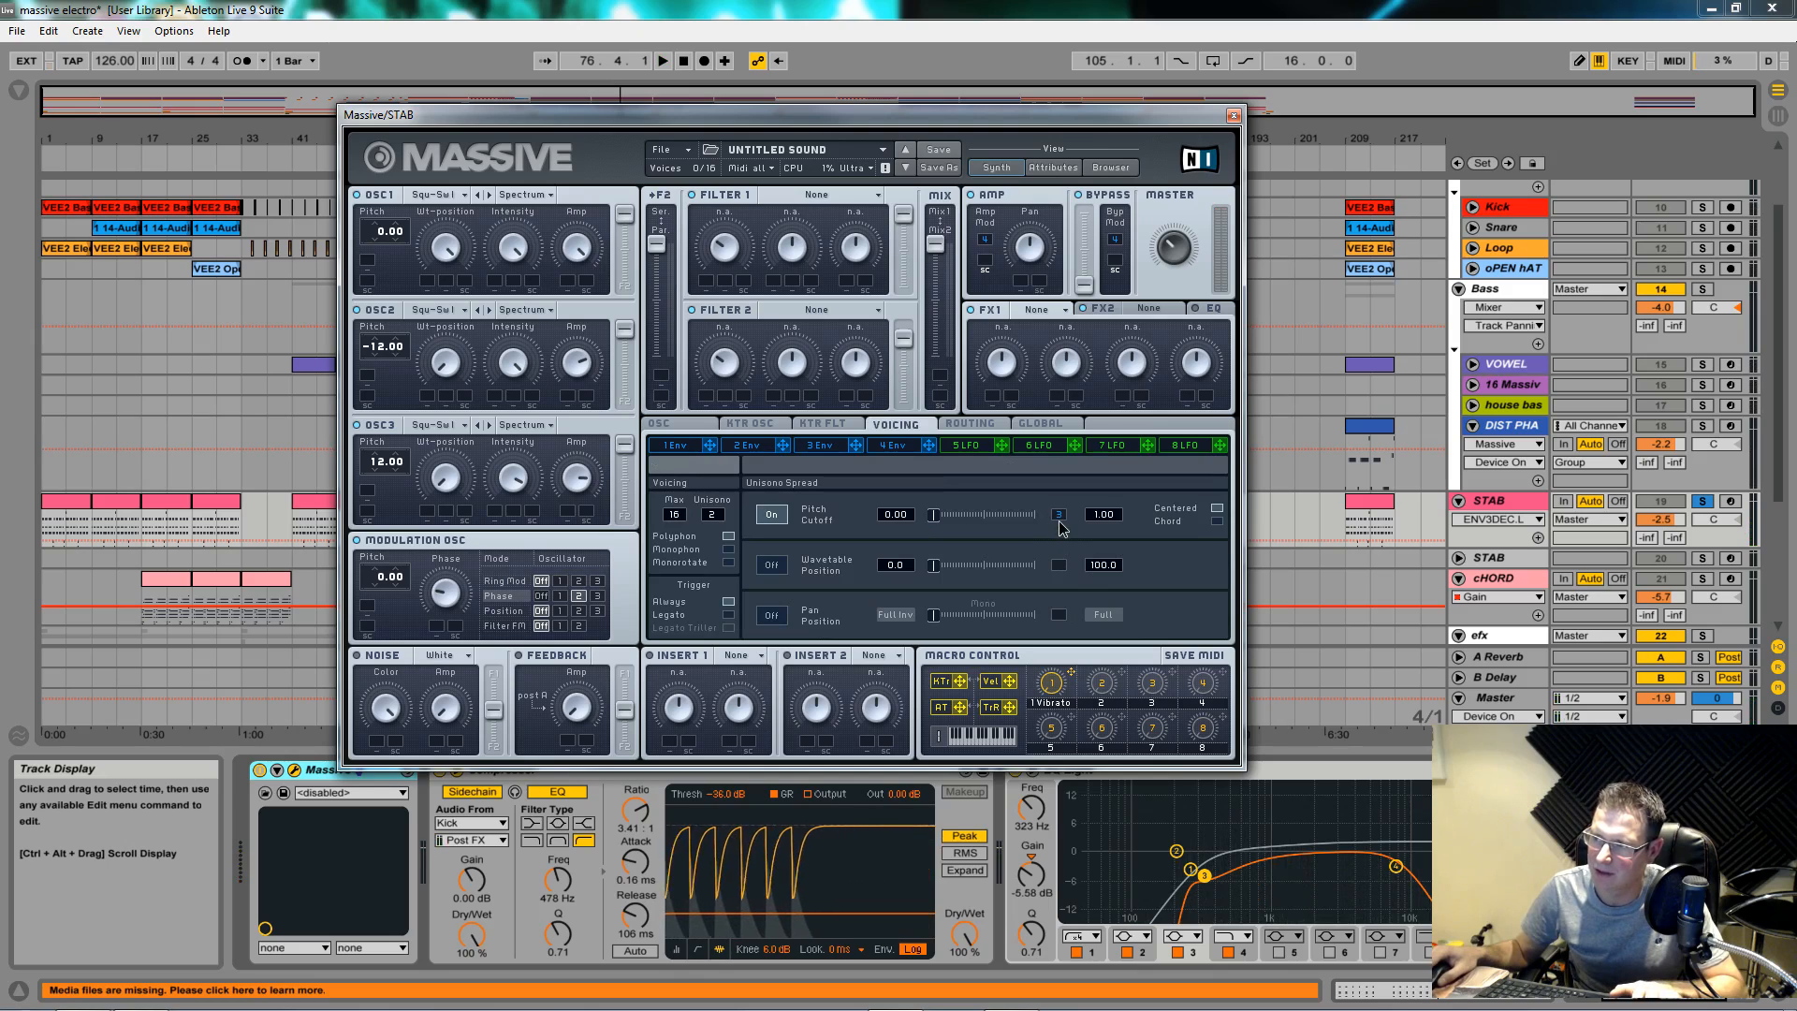
{"action": "key", "text": "space"}
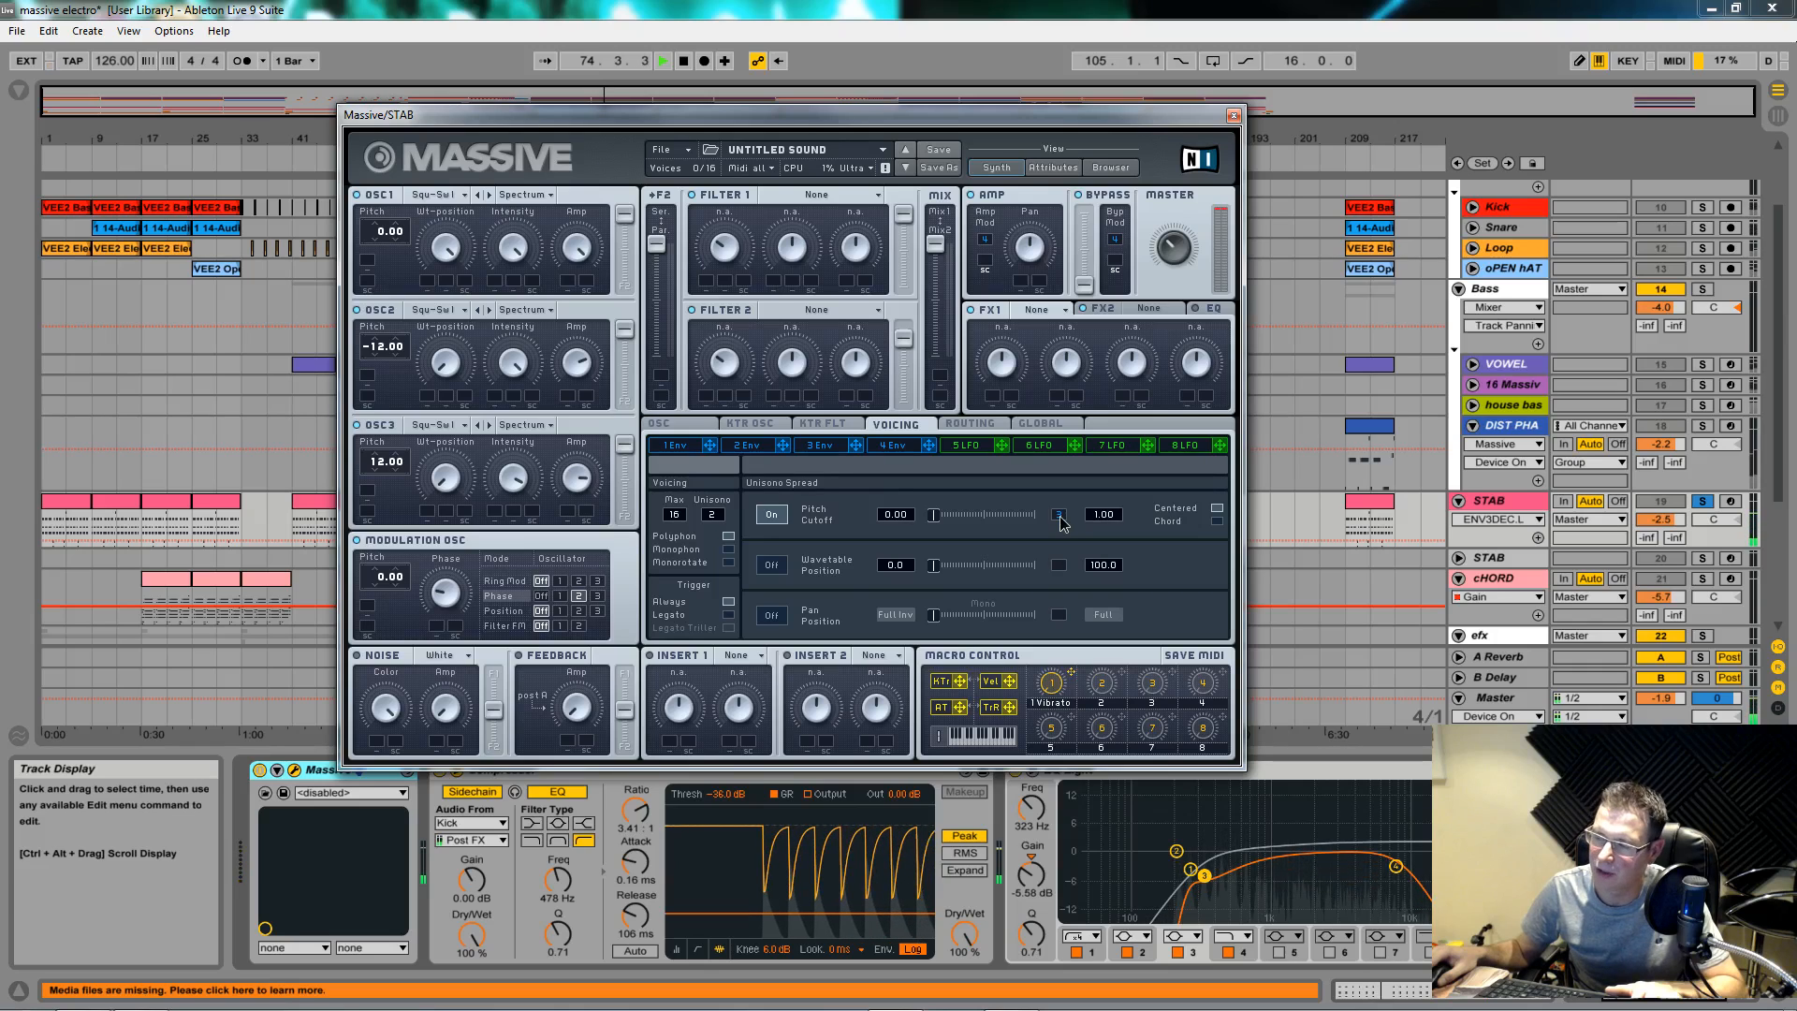
{"action": "left_click_drag", "start_coordinate": [1060, 522], "coordinate": [1063, 516]}
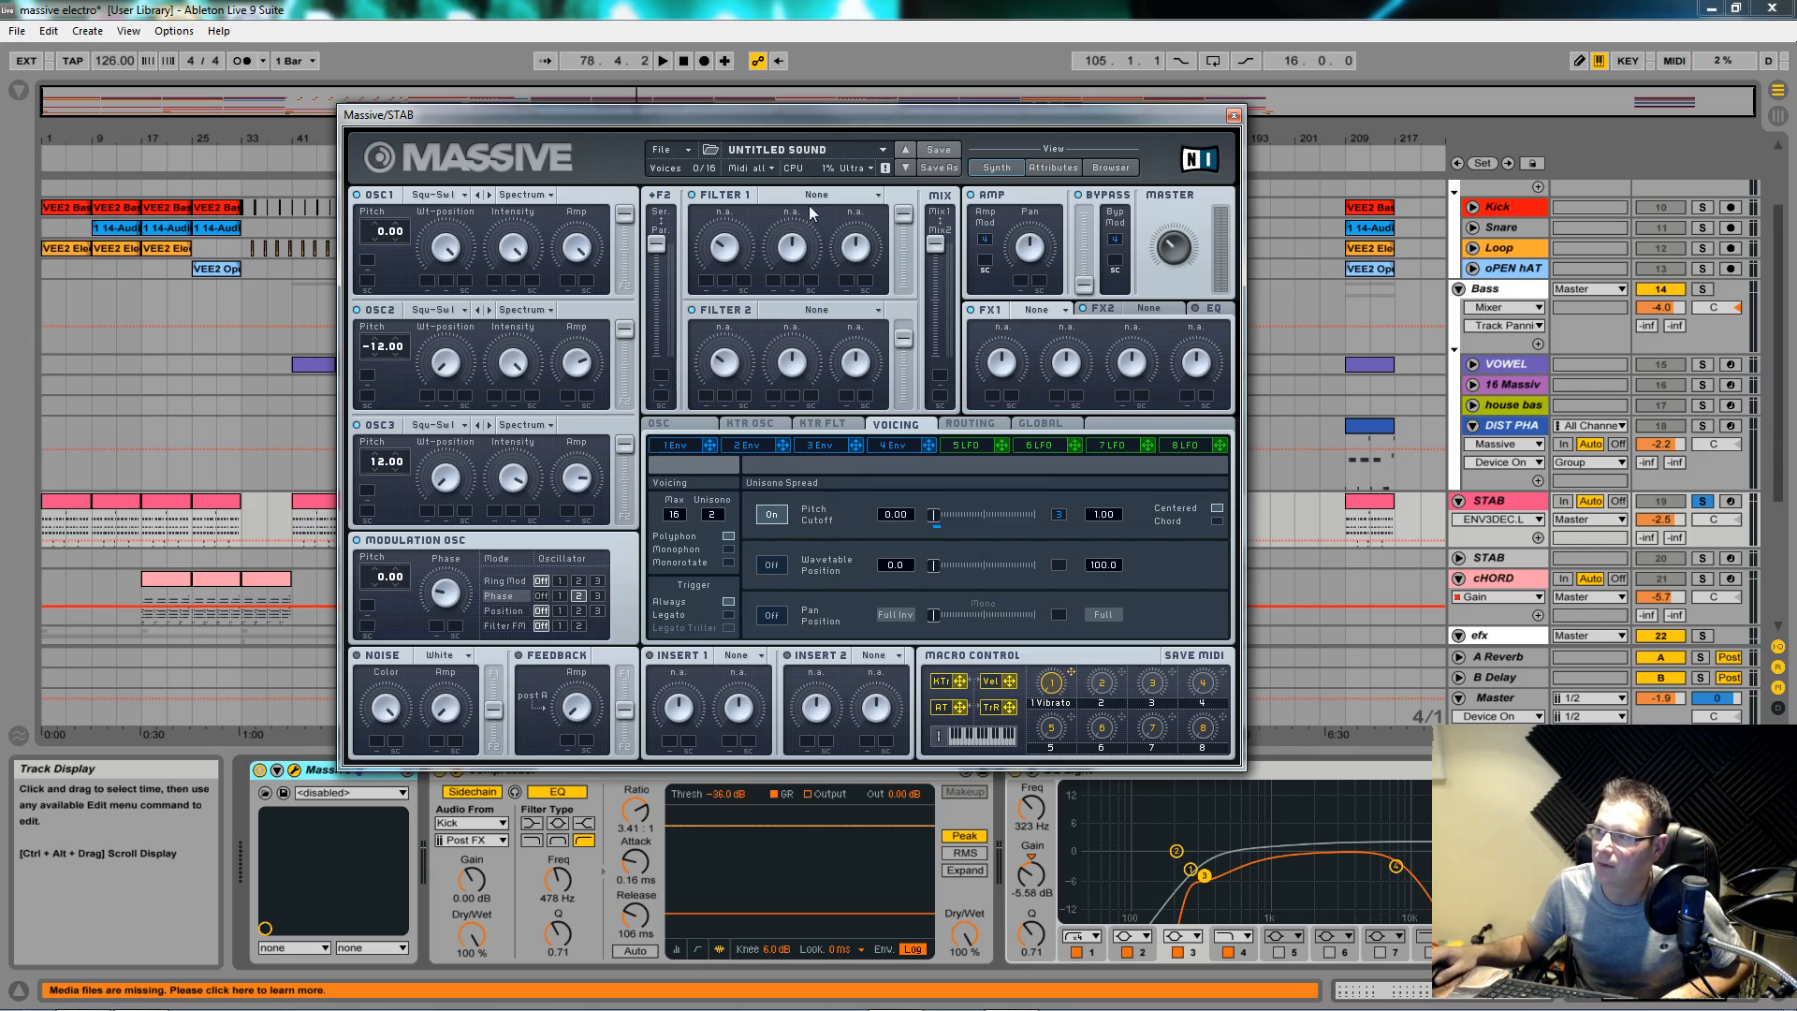
Step: Switch Filter 1 to the Lowpass 2 type and select its Cutoff knob
{"action": "left_click", "coordinate": [861, 196]}
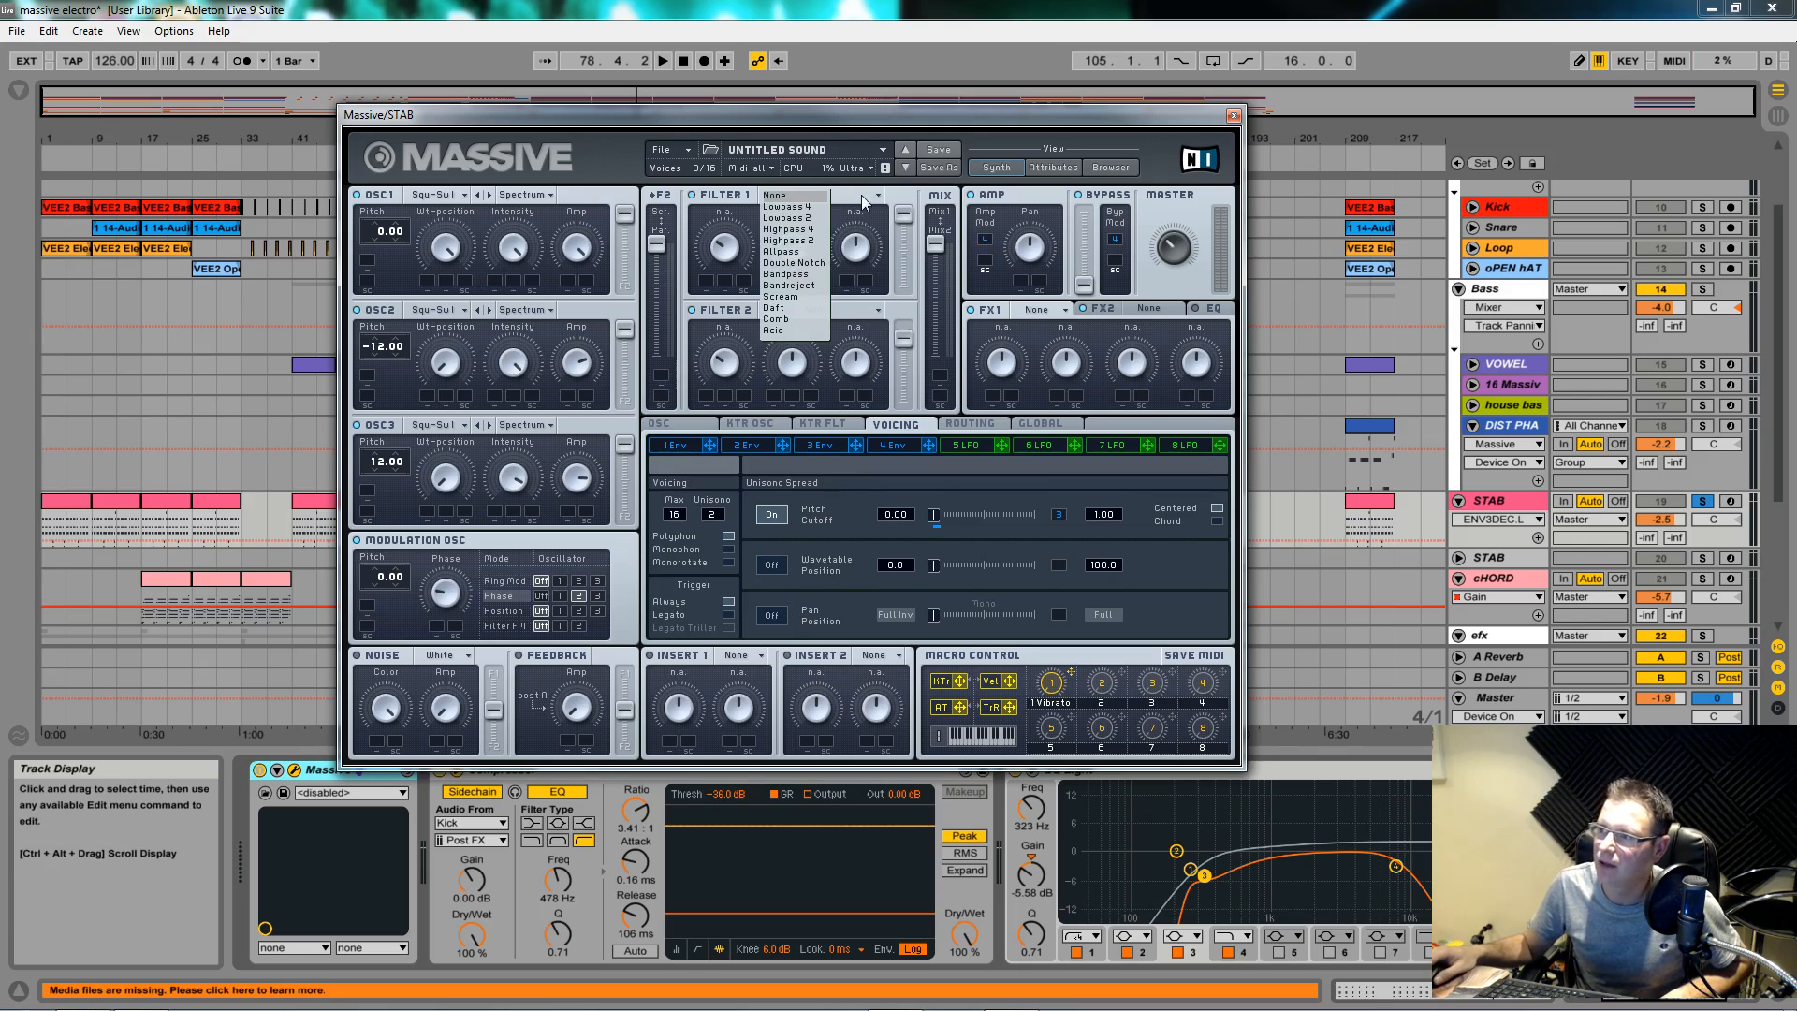
{"action": "left_click", "coordinate": [786, 217]}
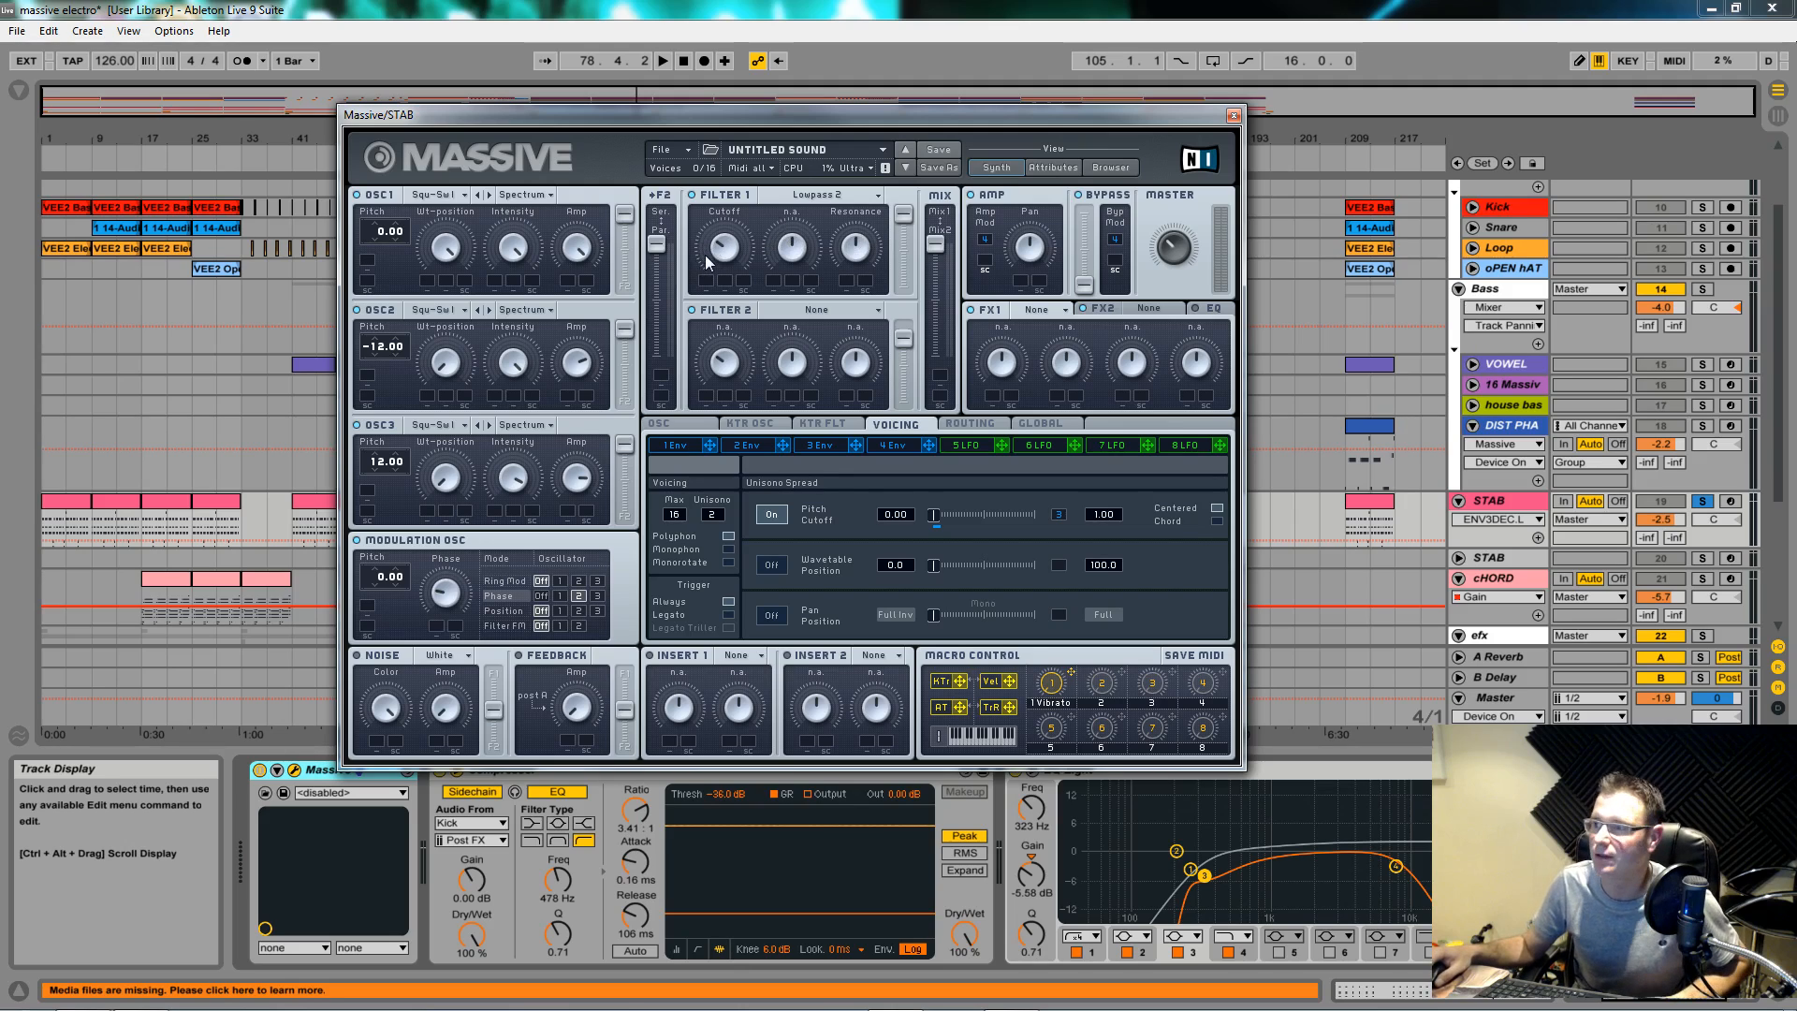
{"action": "left_click", "coordinate": [746, 252]}
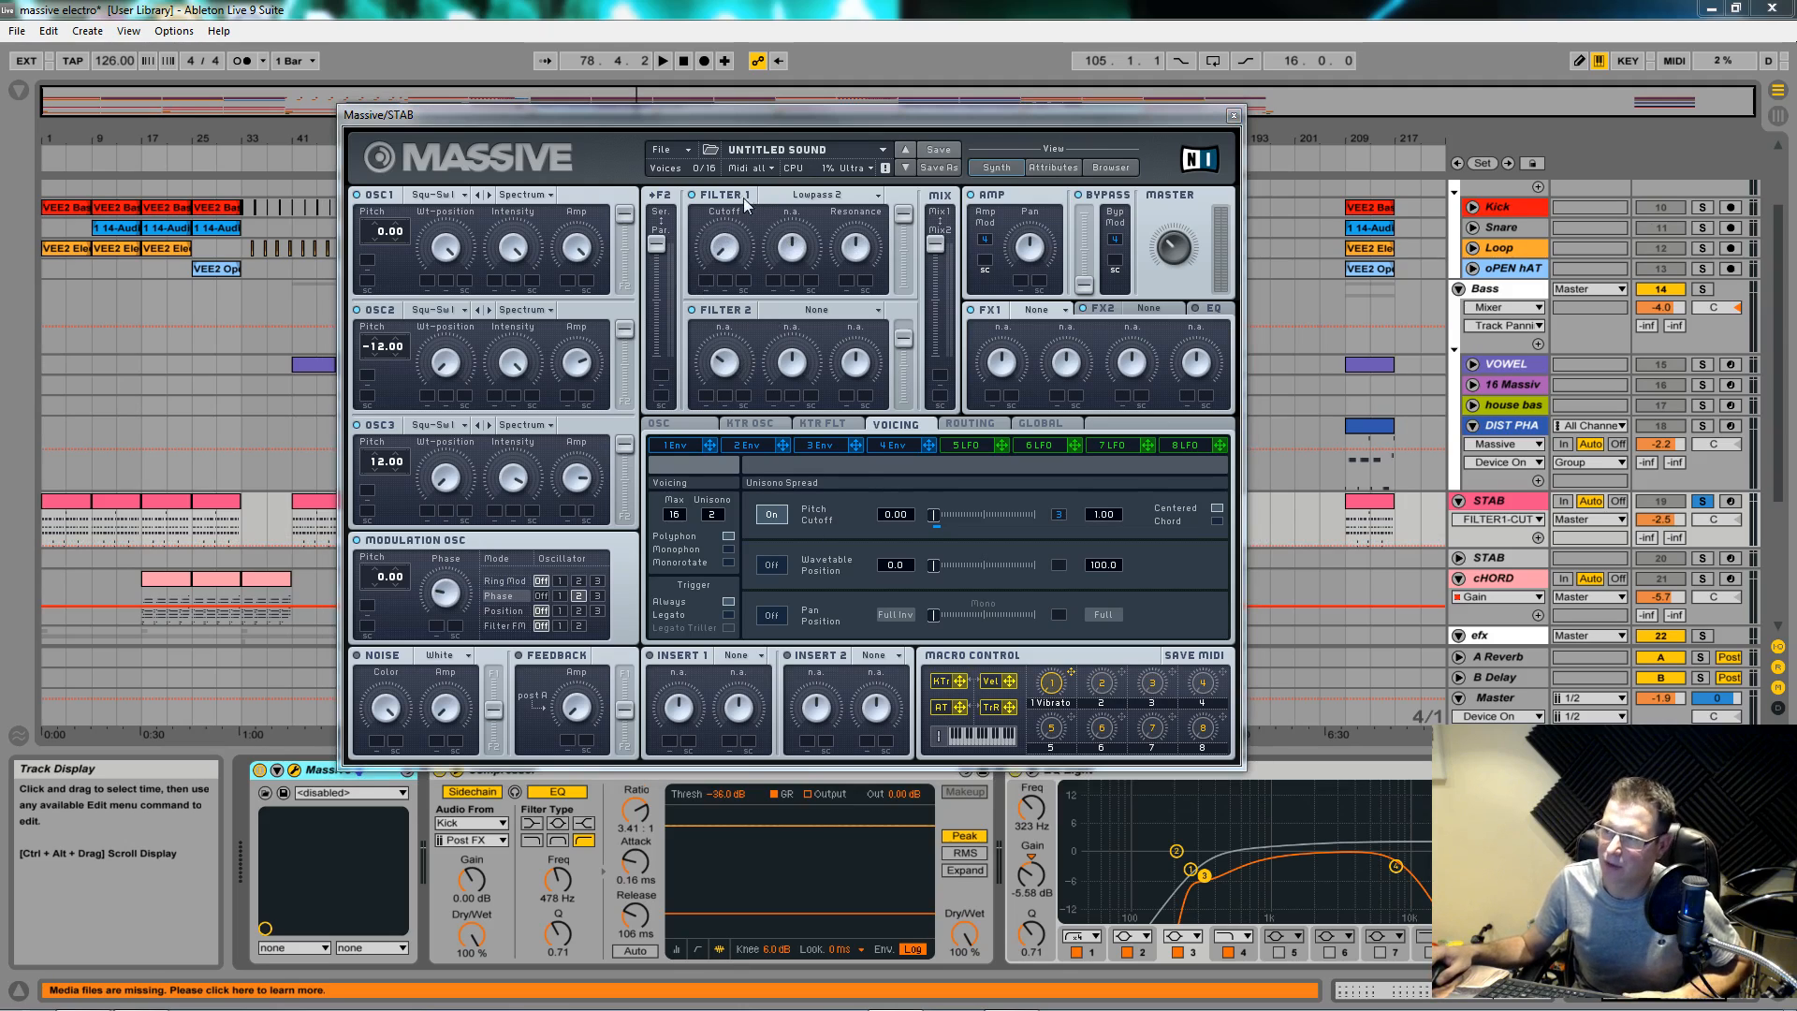
Step: Route envelope 2 to Filter 1's cutoff and play the arrangement to hear it
{"action": "left_click", "coordinate": [771, 446]}
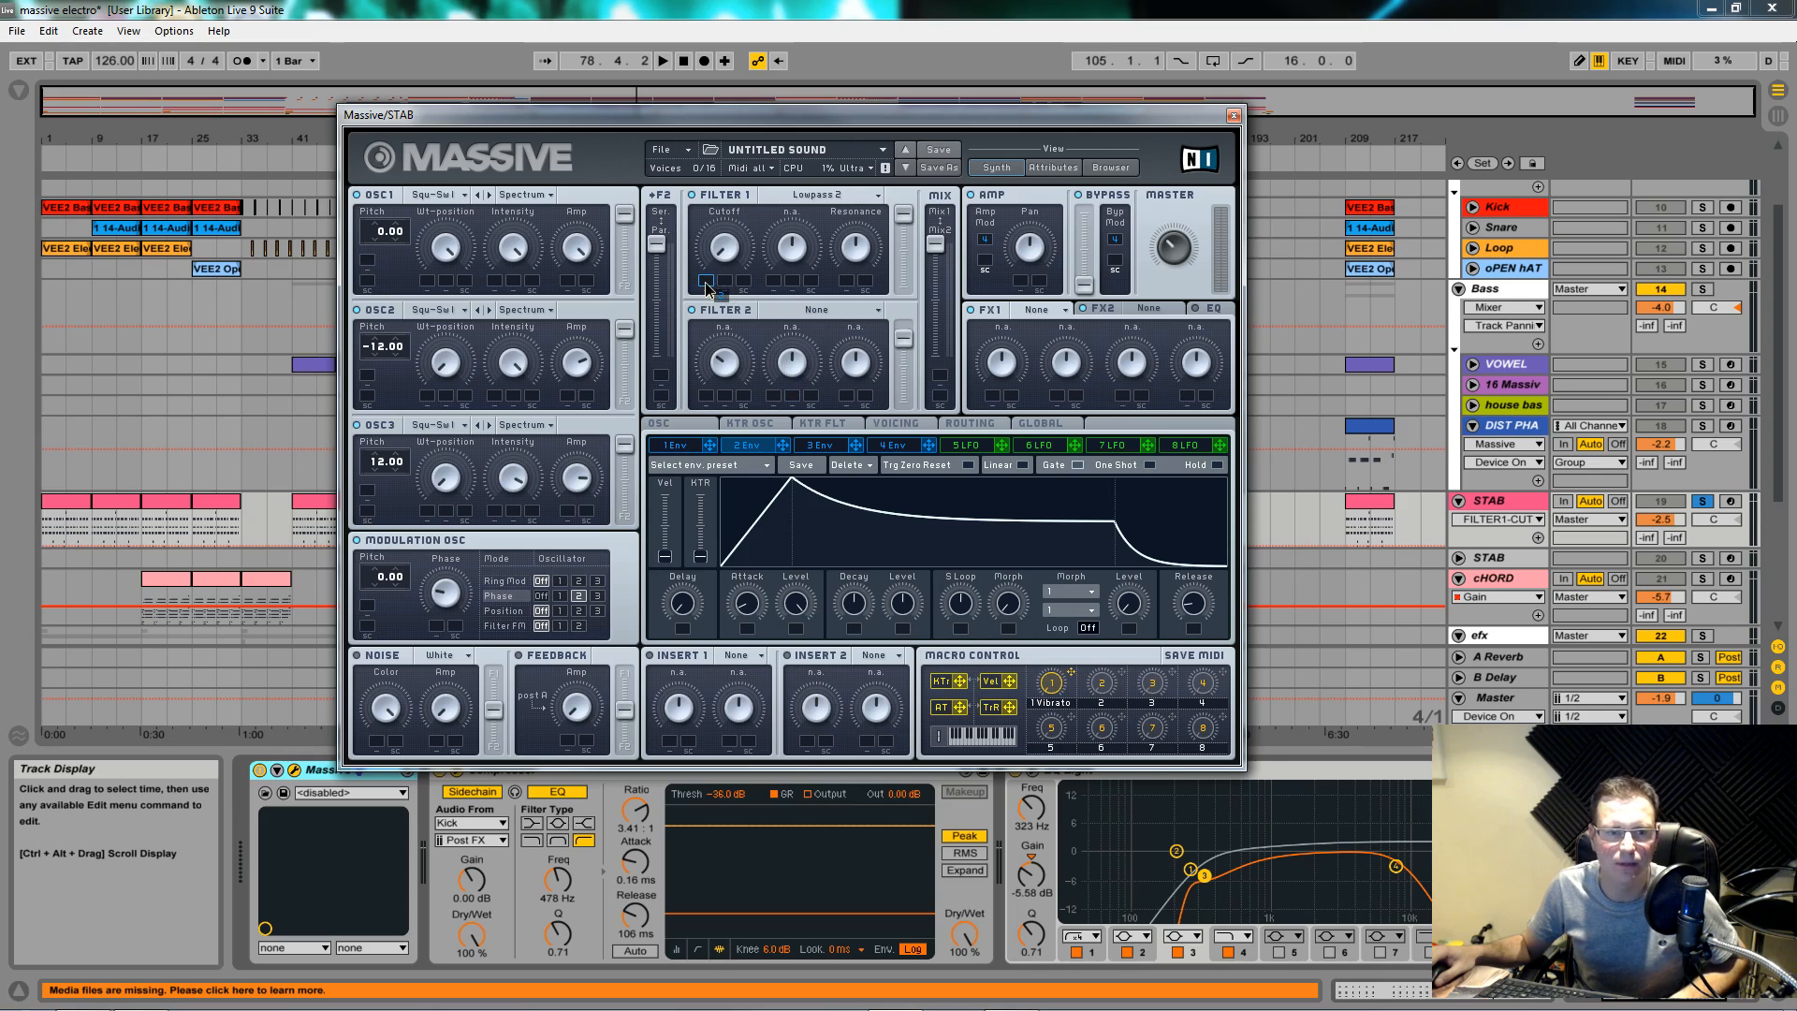
{"action": "left_click_drag", "start_coordinate": [706, 285], "coordinate": [711, 218]}
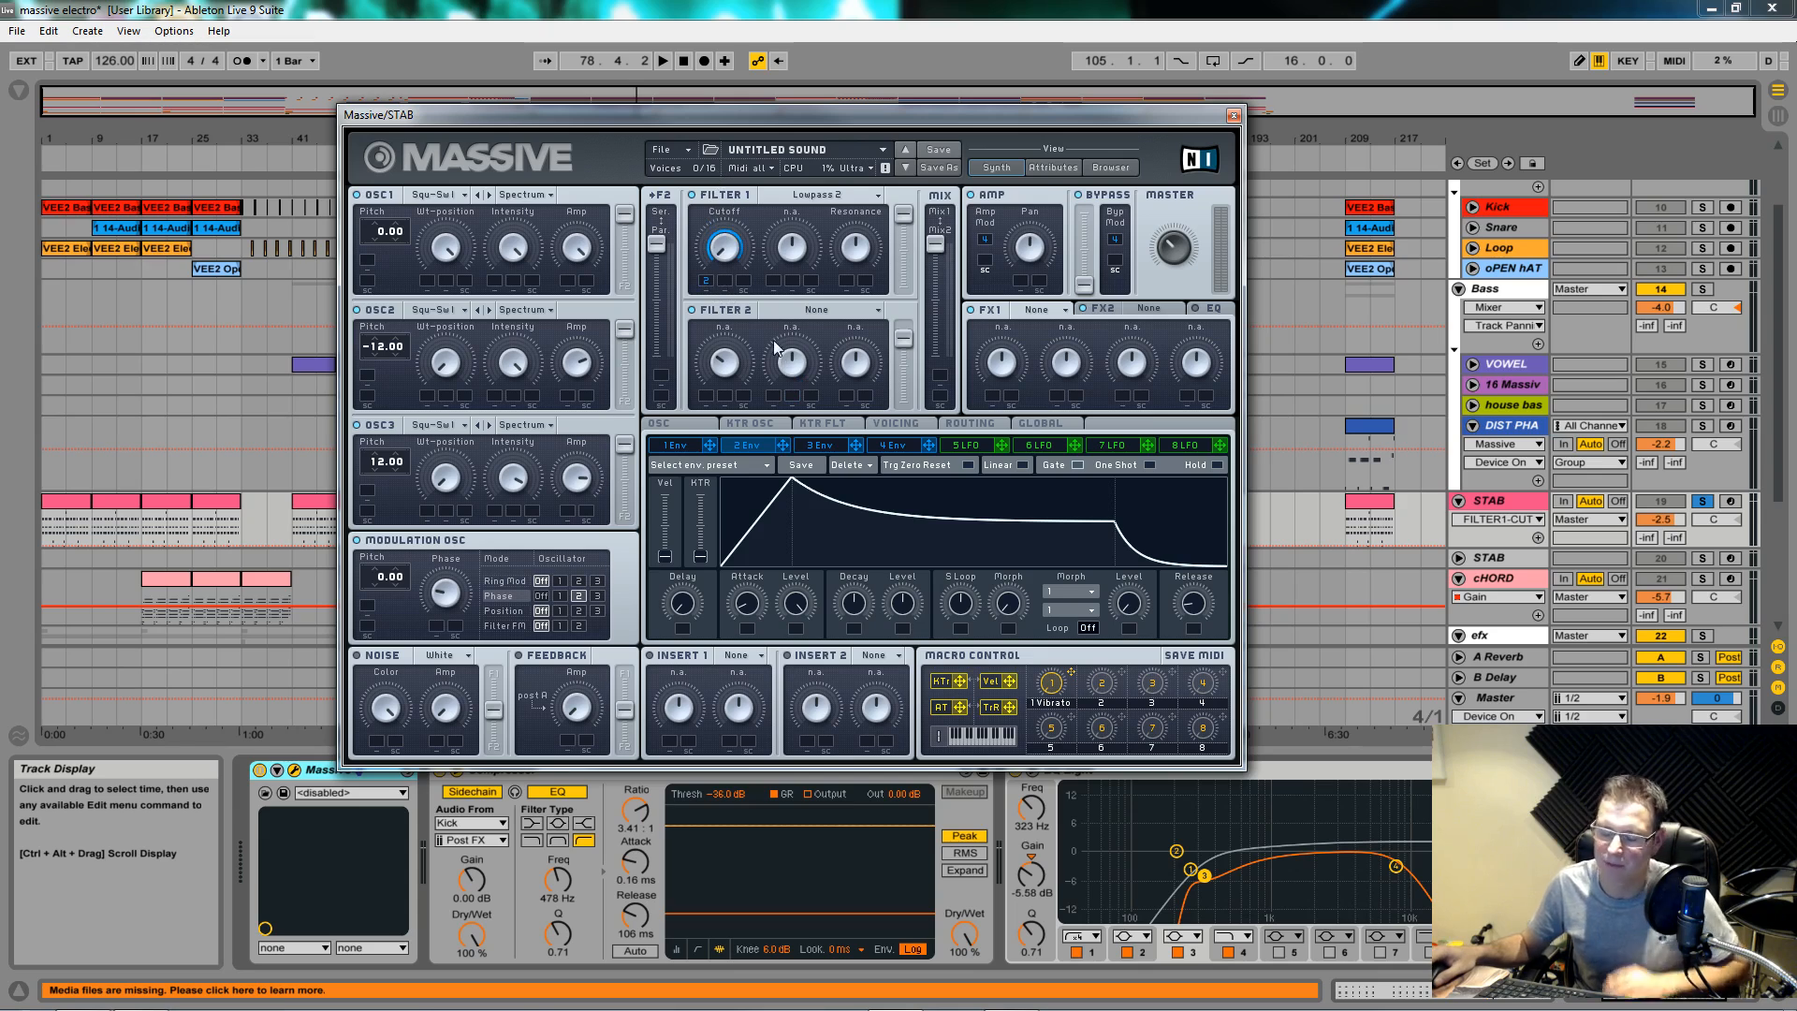
{"action": "key", "text": "space"}
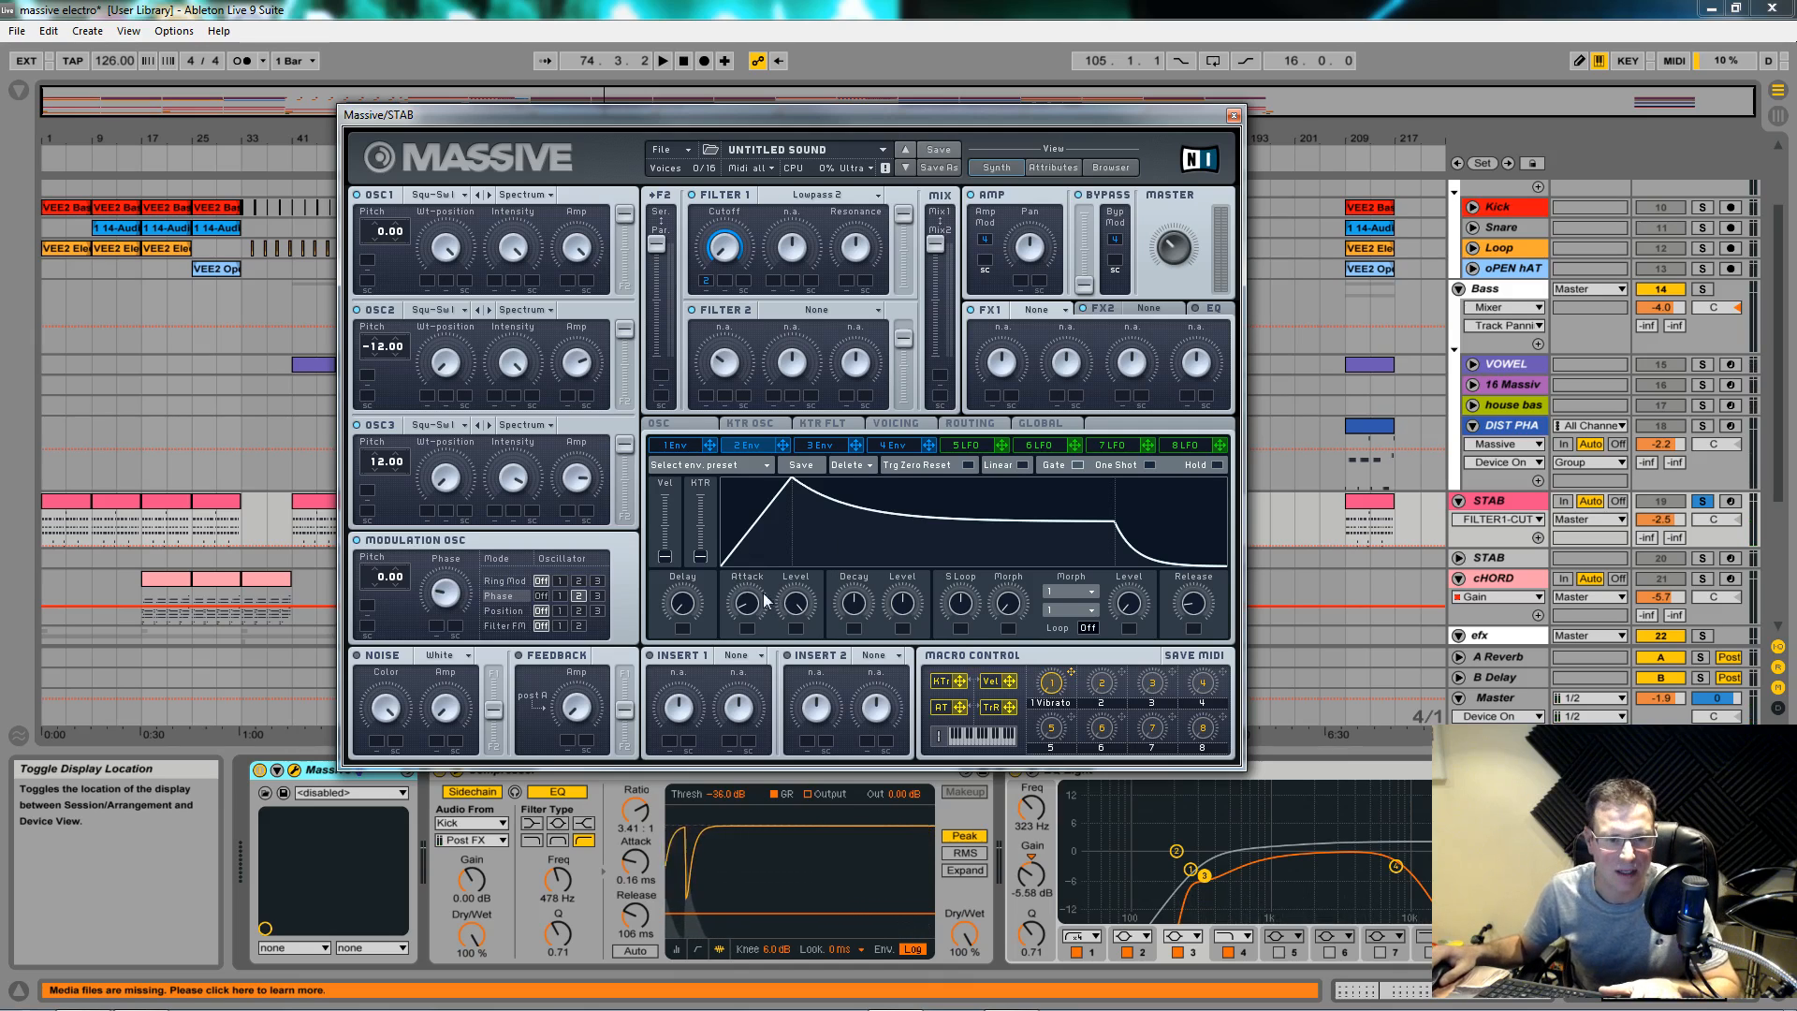
{"action": "key", "text": "space"}
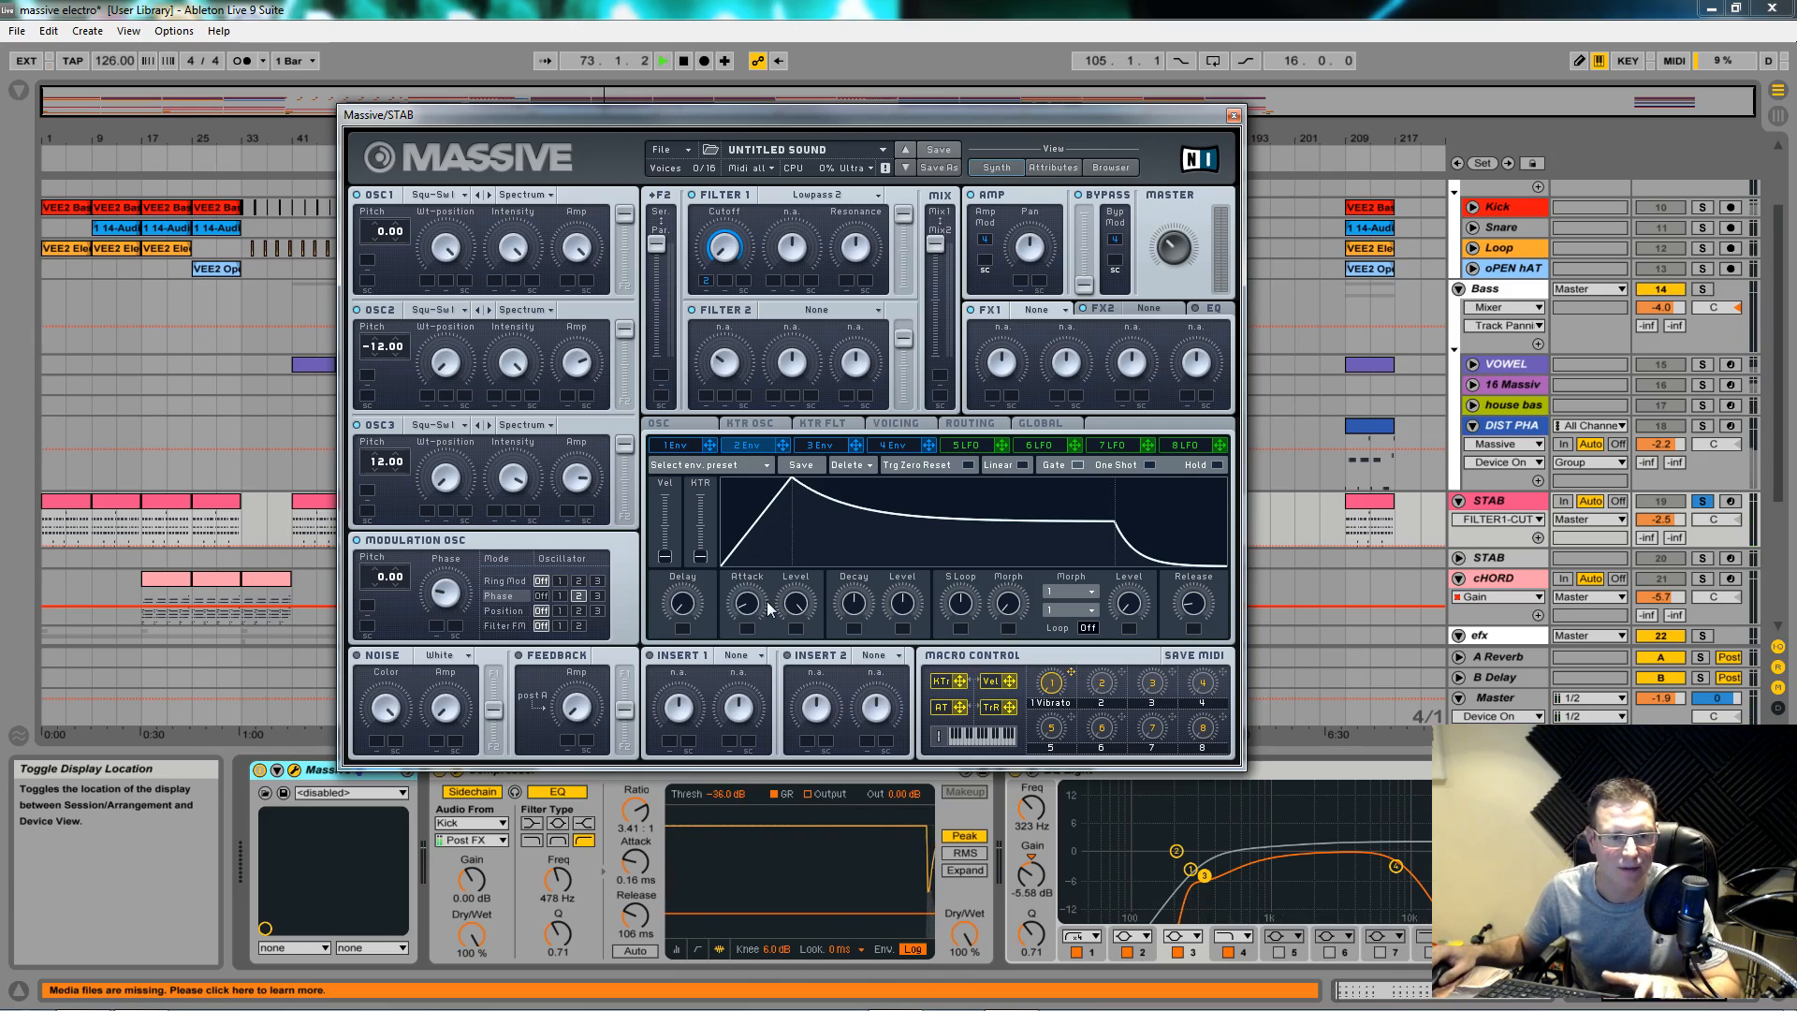
Step: Shorten envelope 2's attack and lower its decay level so the stab plucks
{"action": "left_click", "coordinate": [749, 604]}
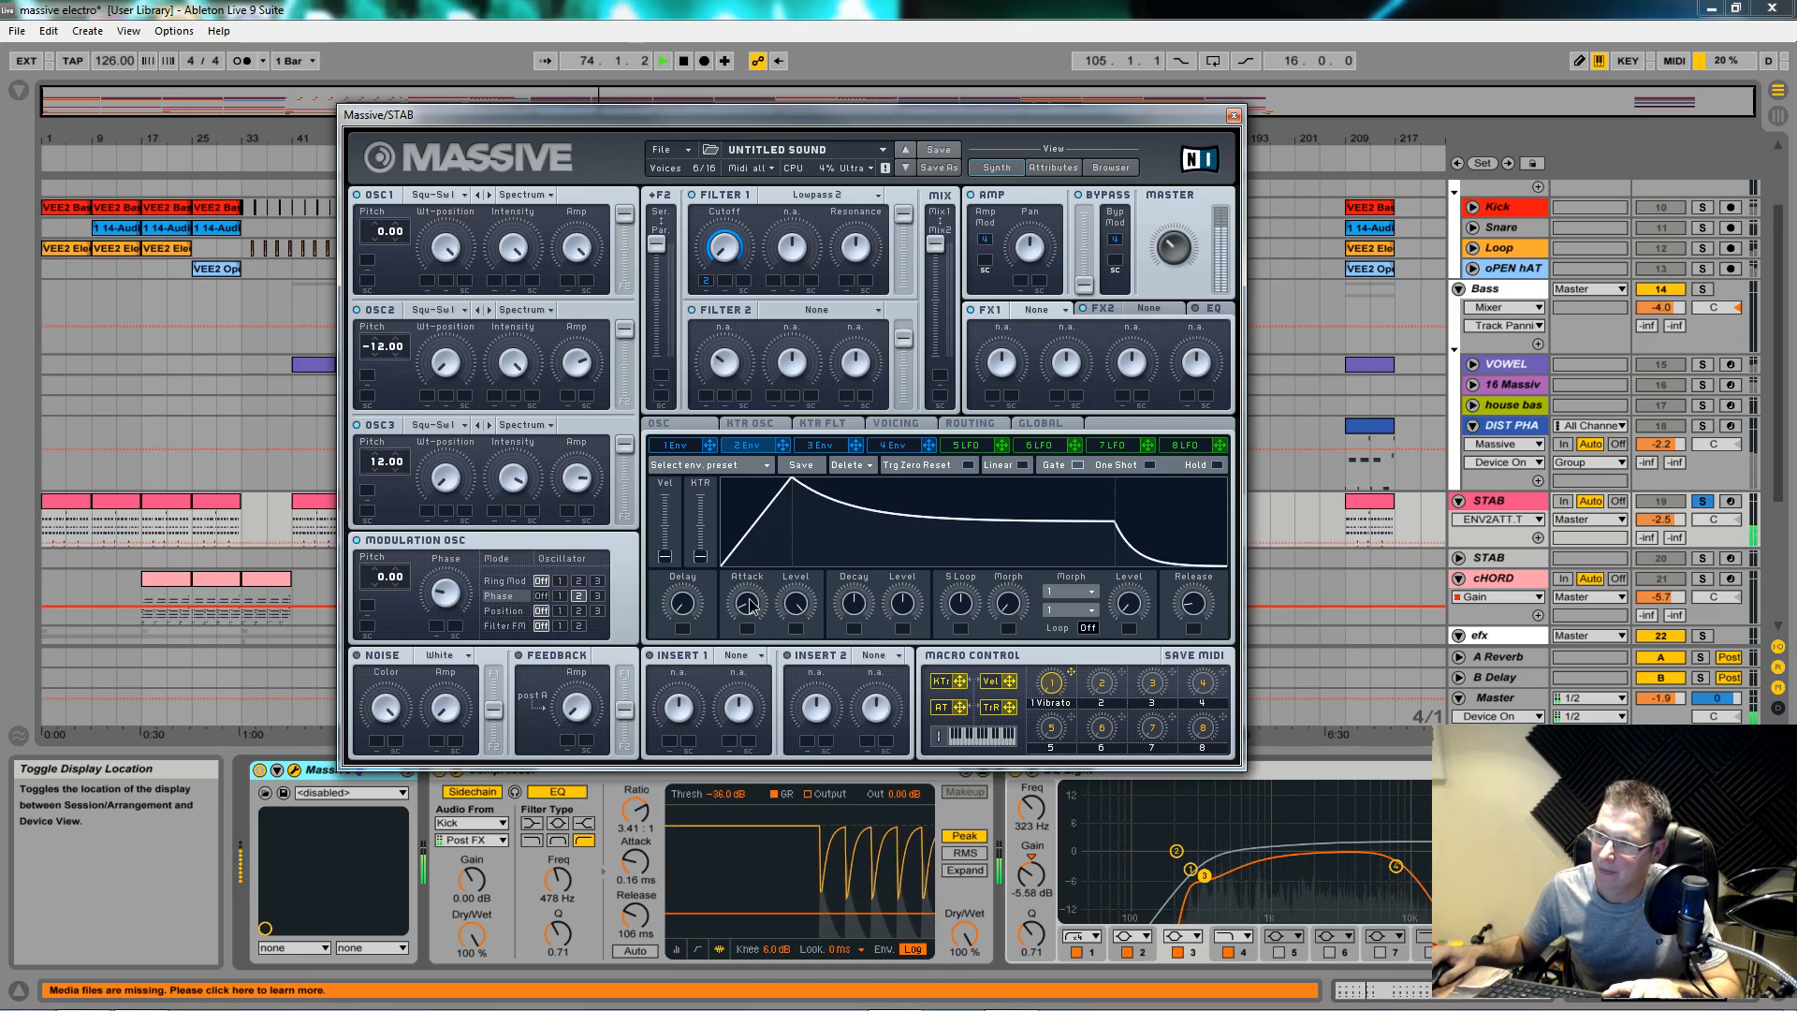
{"action": "left_click_drag", "start_coordinate": [749, 605], "coordinate": [746, 618]}
{"action": "key", "text": "space"}
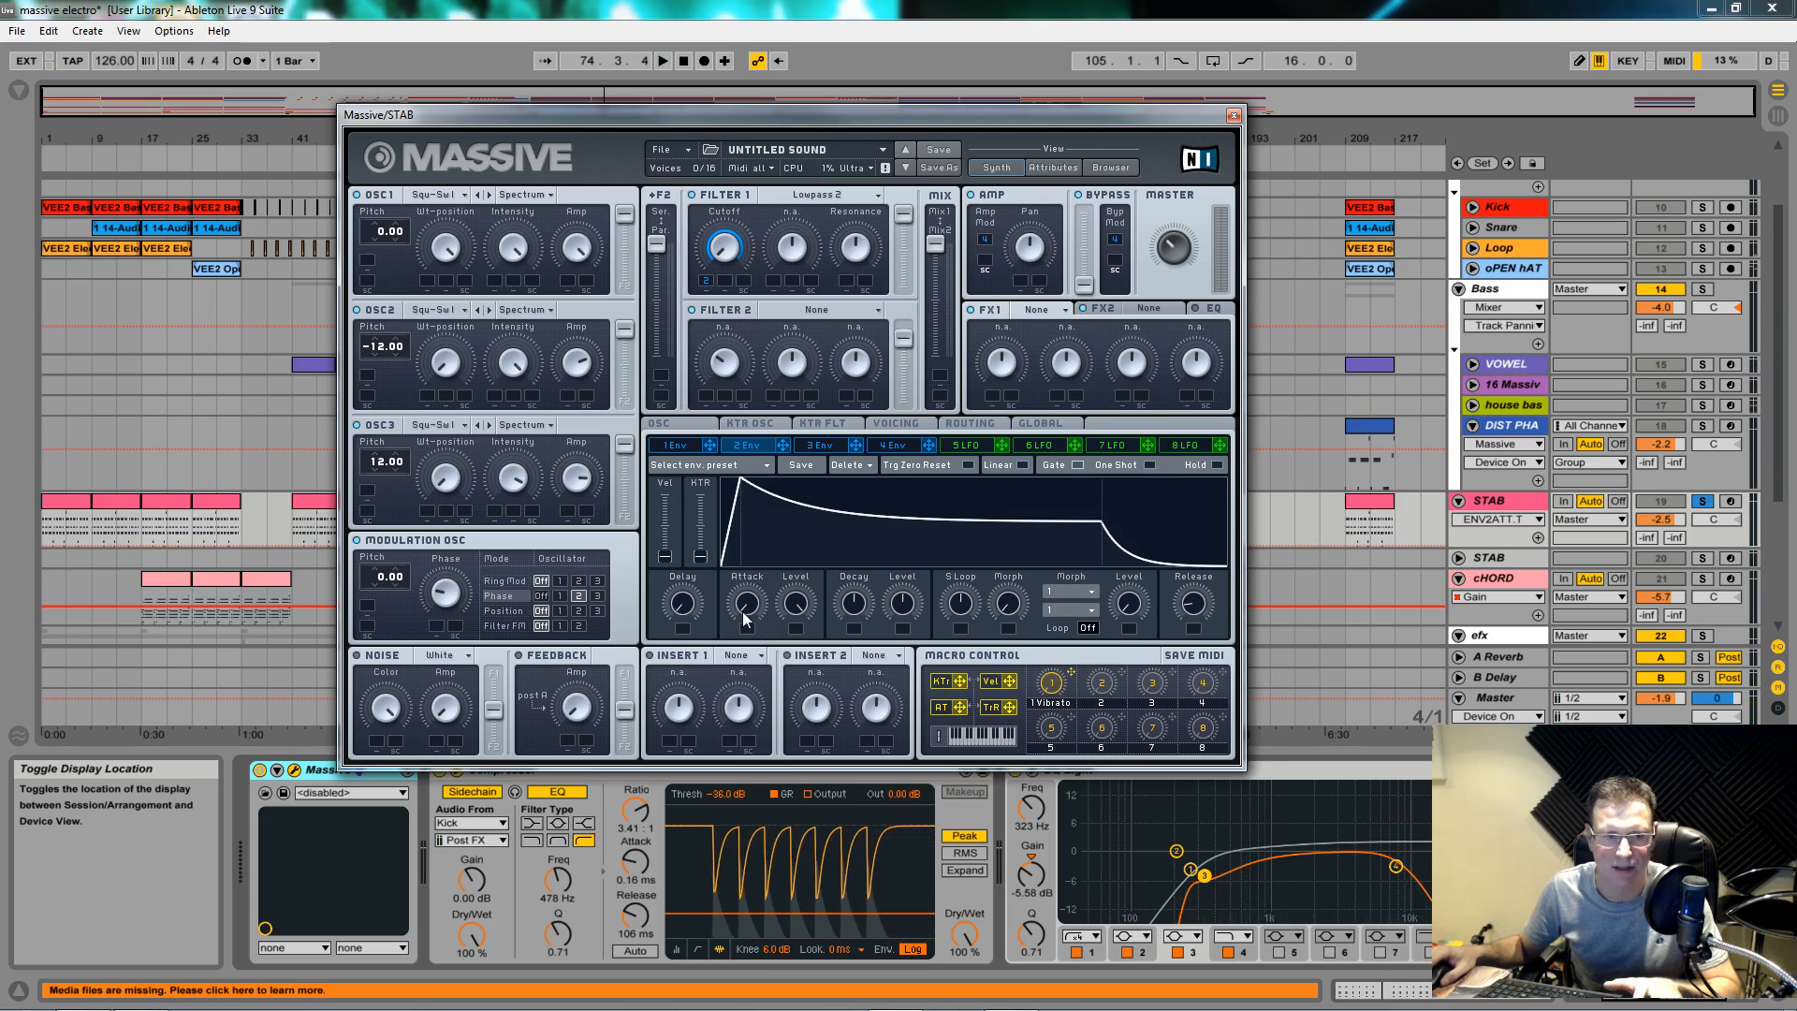
{"action": "key", "text": "space"}
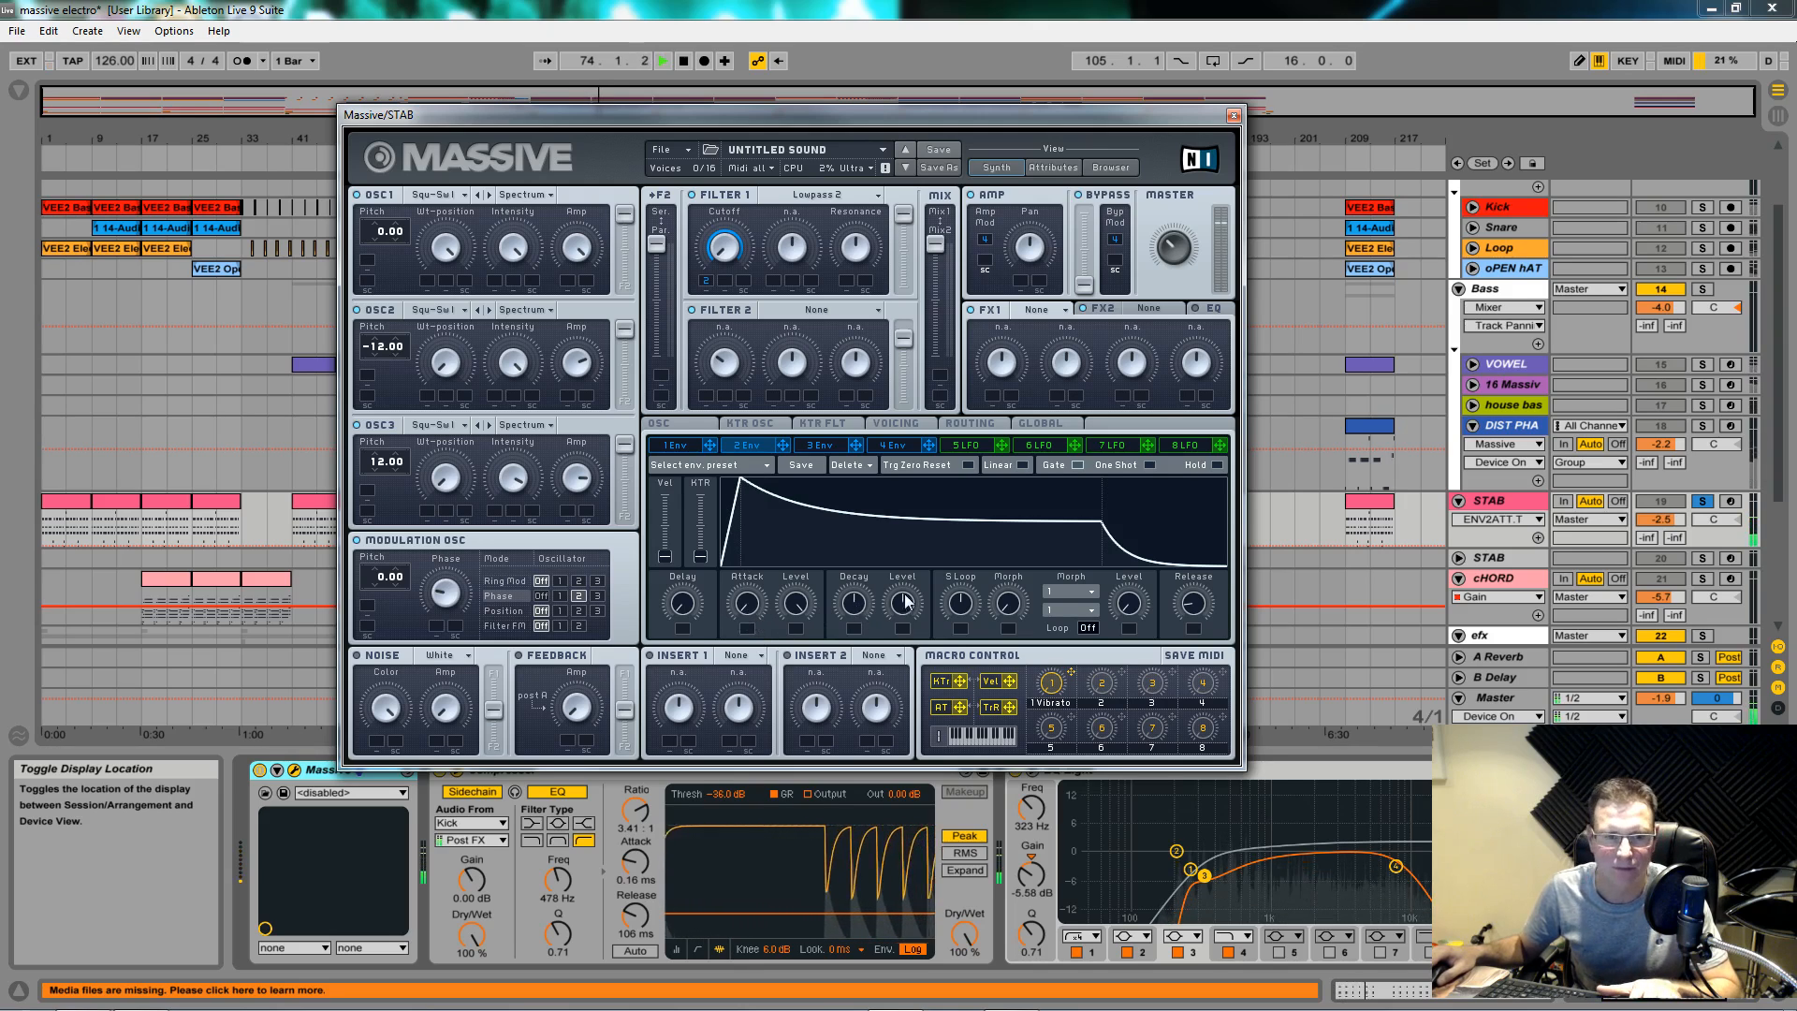
{"action": "left_click_drag", "start_coordinate": [922, 601], "coordinate": [927, 682]}
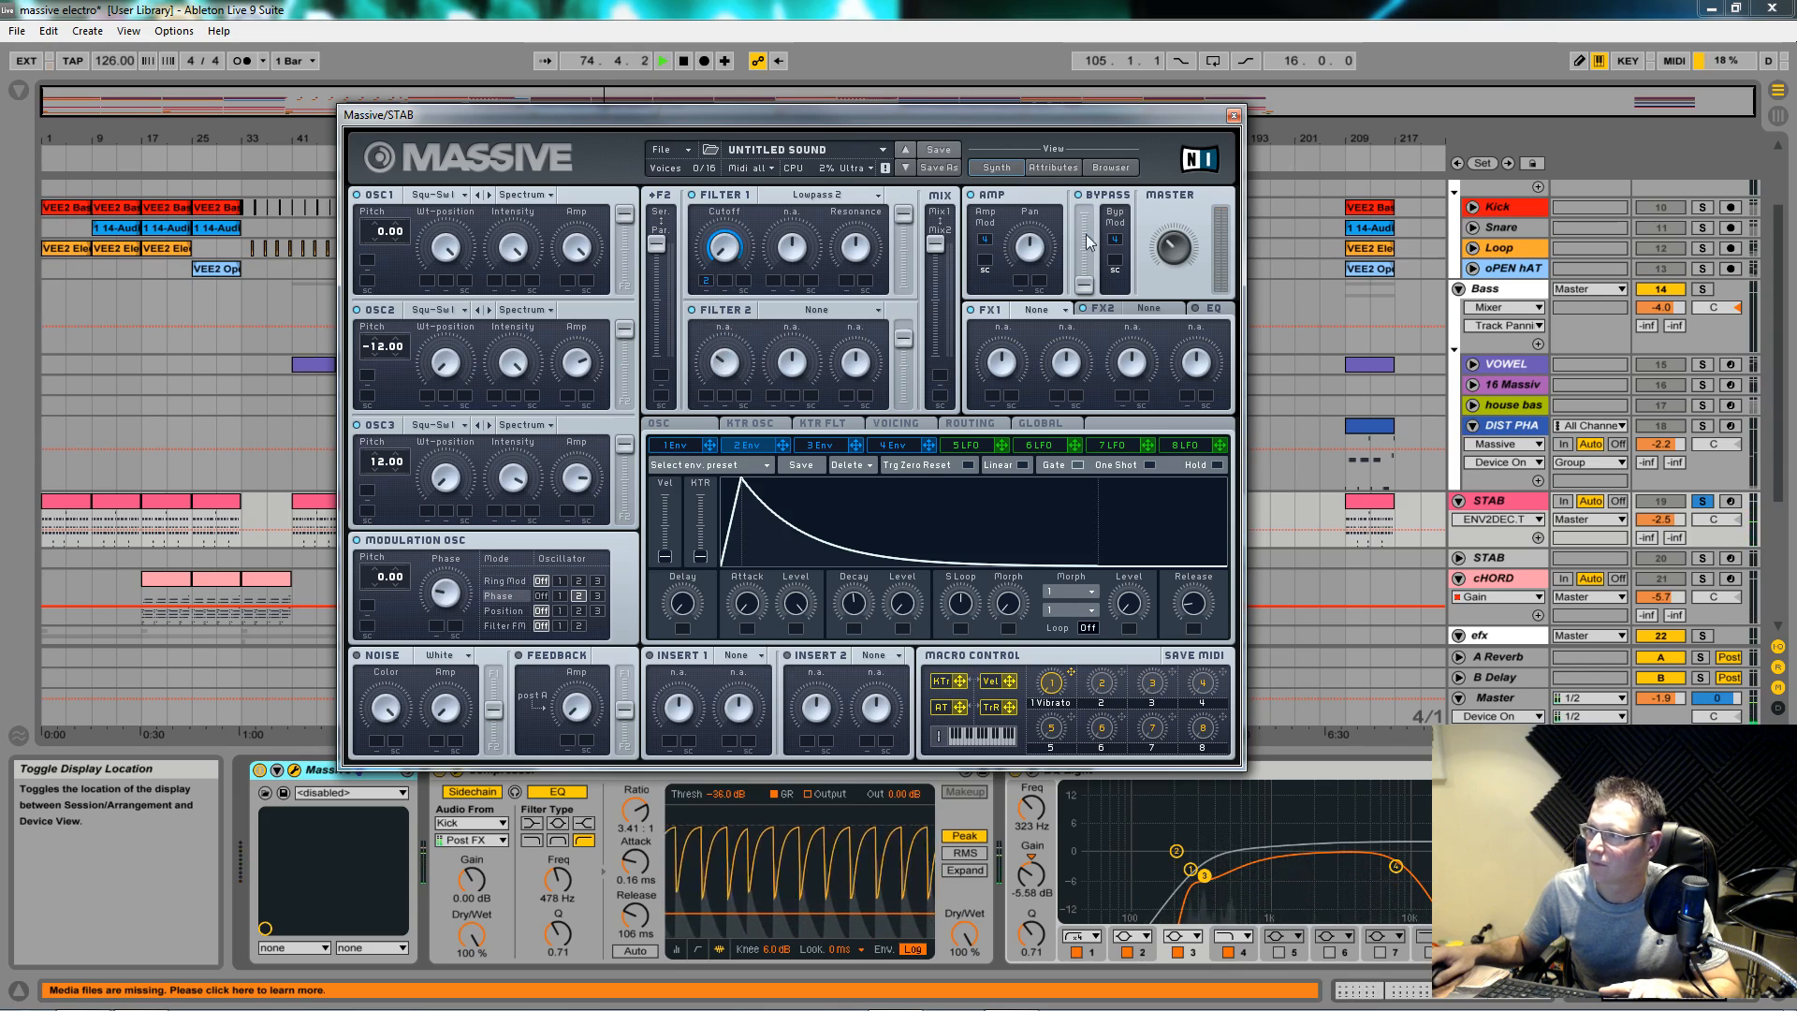
Step: Fine-tune envelope 2's decay time and stop playback
{"action": "left_click", "coordinate": [1182, 254]}
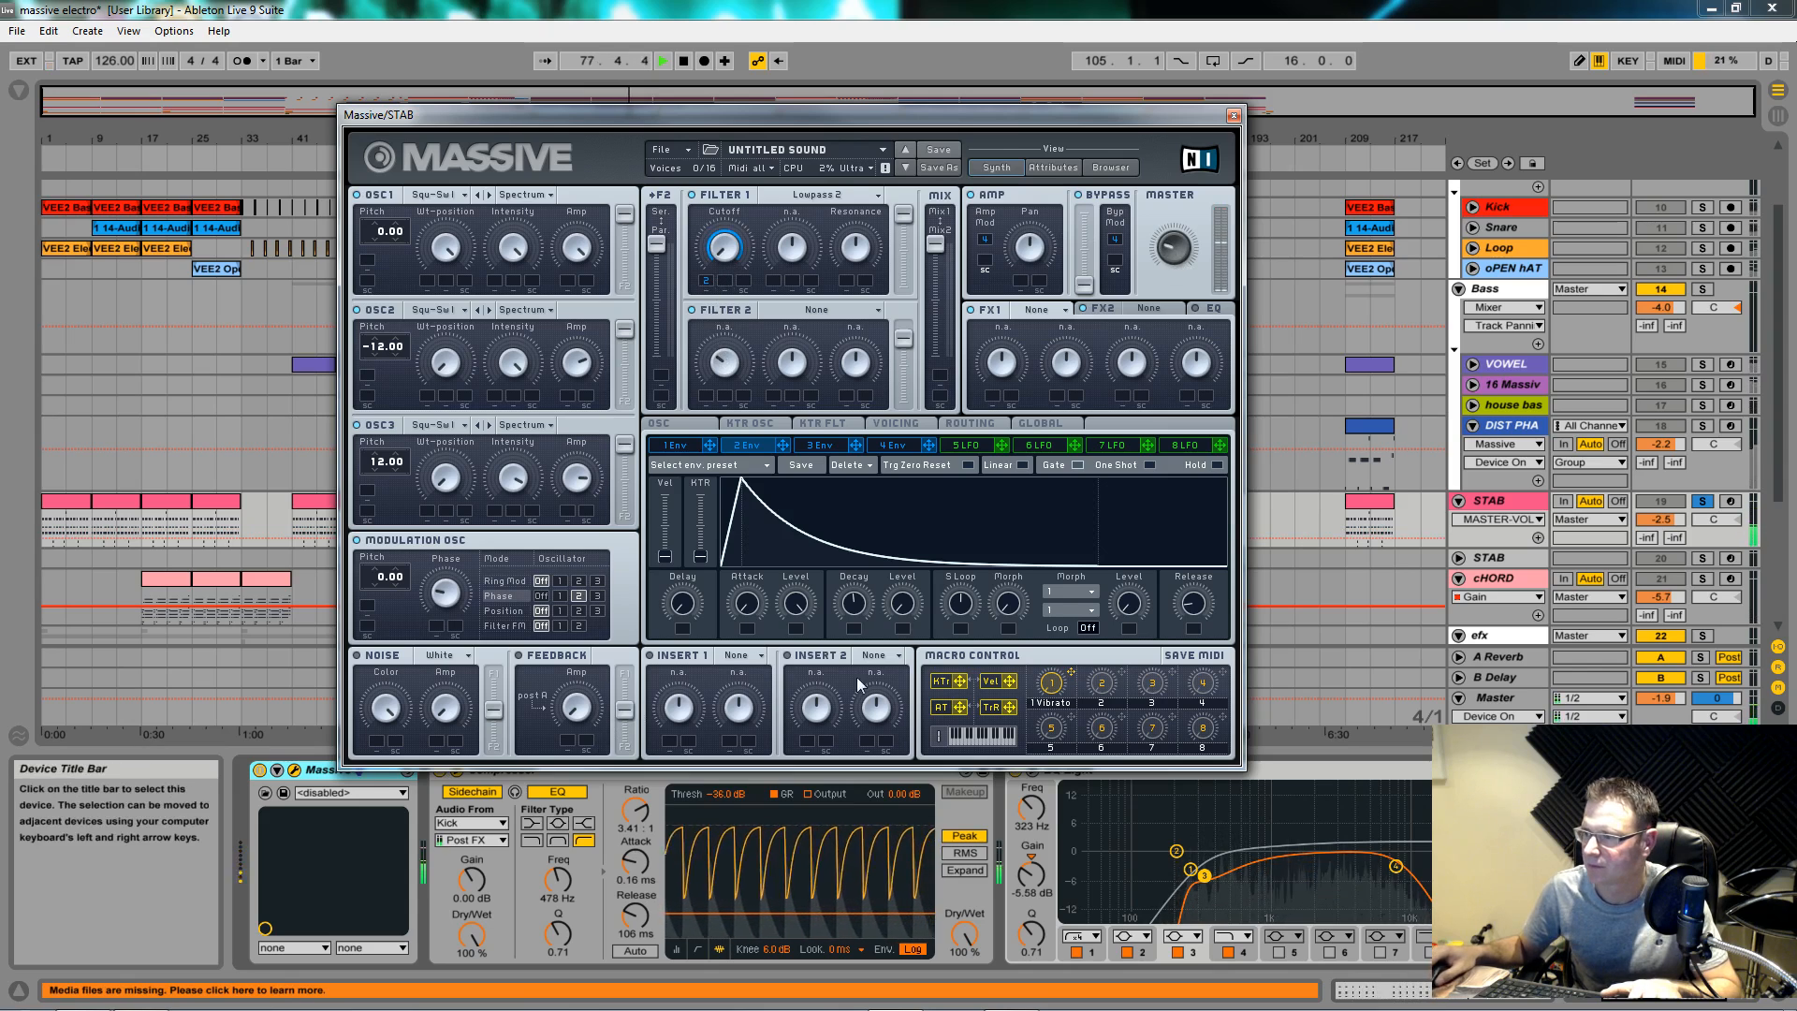
{"action": "mouse_move", "coordinate": [854, 610]}
{"action": "left_mouse_down"}
{"action": "mouse_move", "coordinate": [858, 630]}
{"action": "mouse_move", "coordinate": [855, 614]}
{"action": "left_mouse_up"}
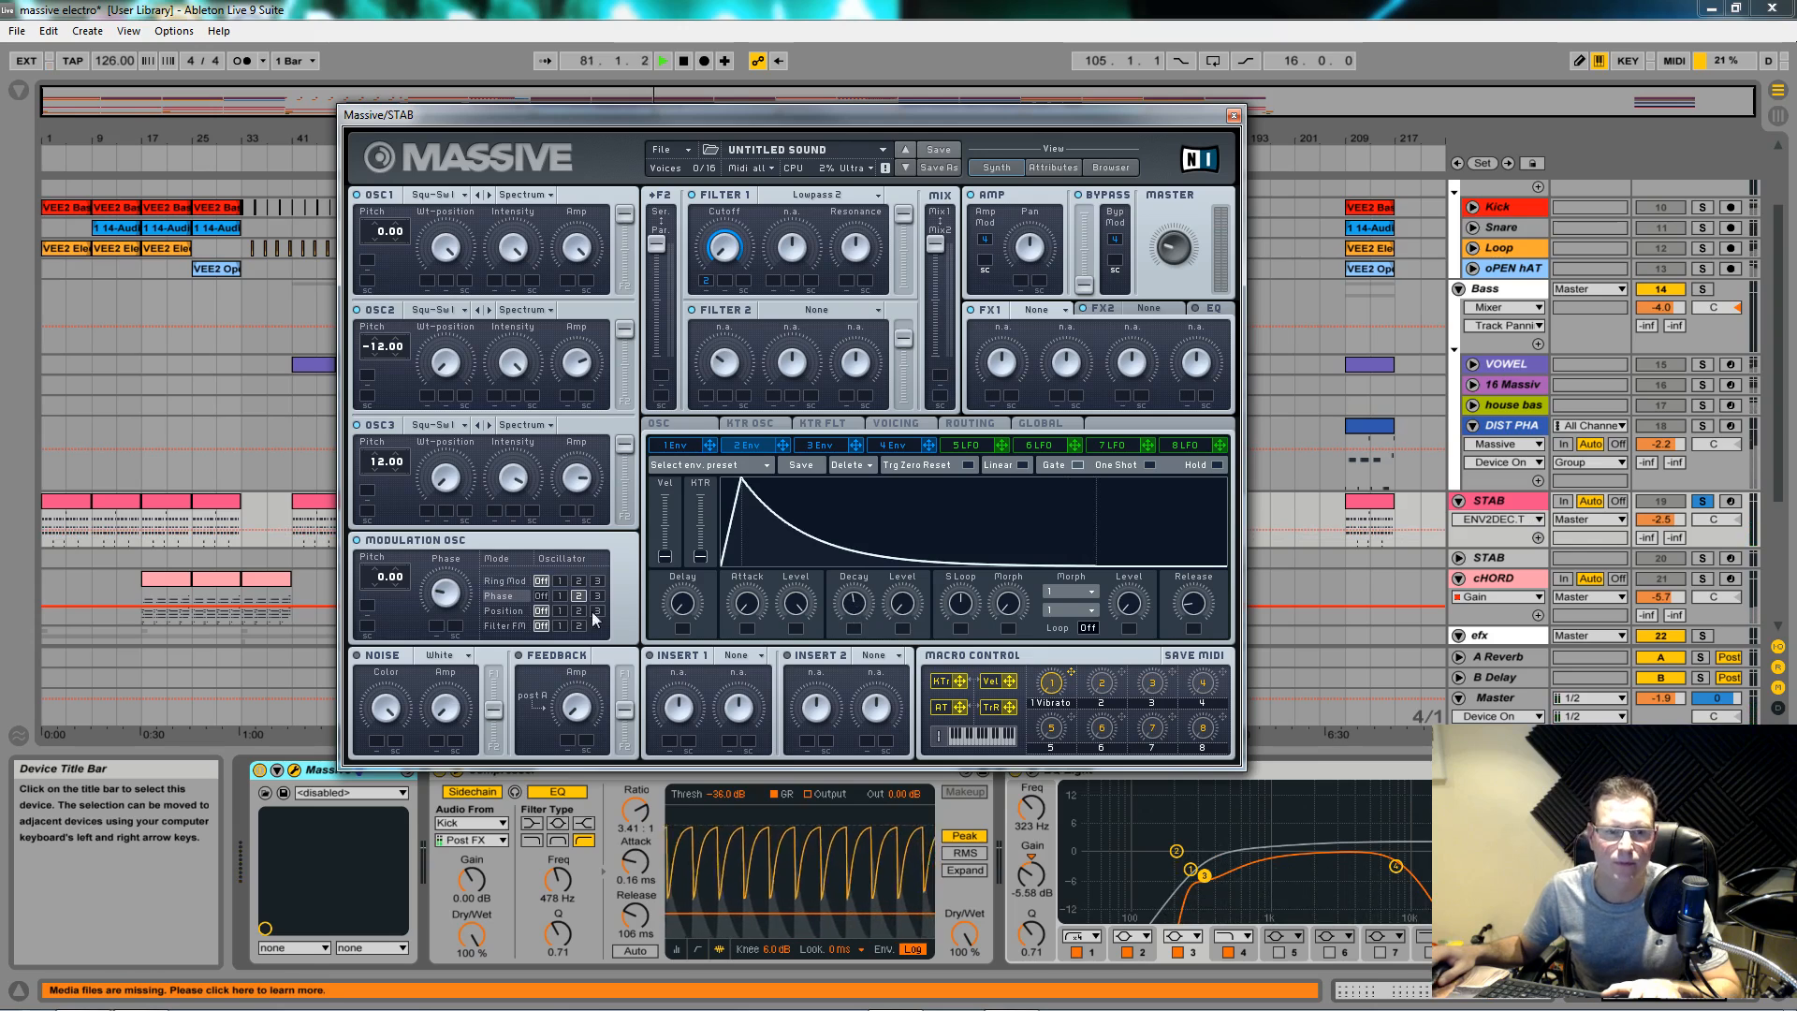
{"action": "key", "text": "space"}
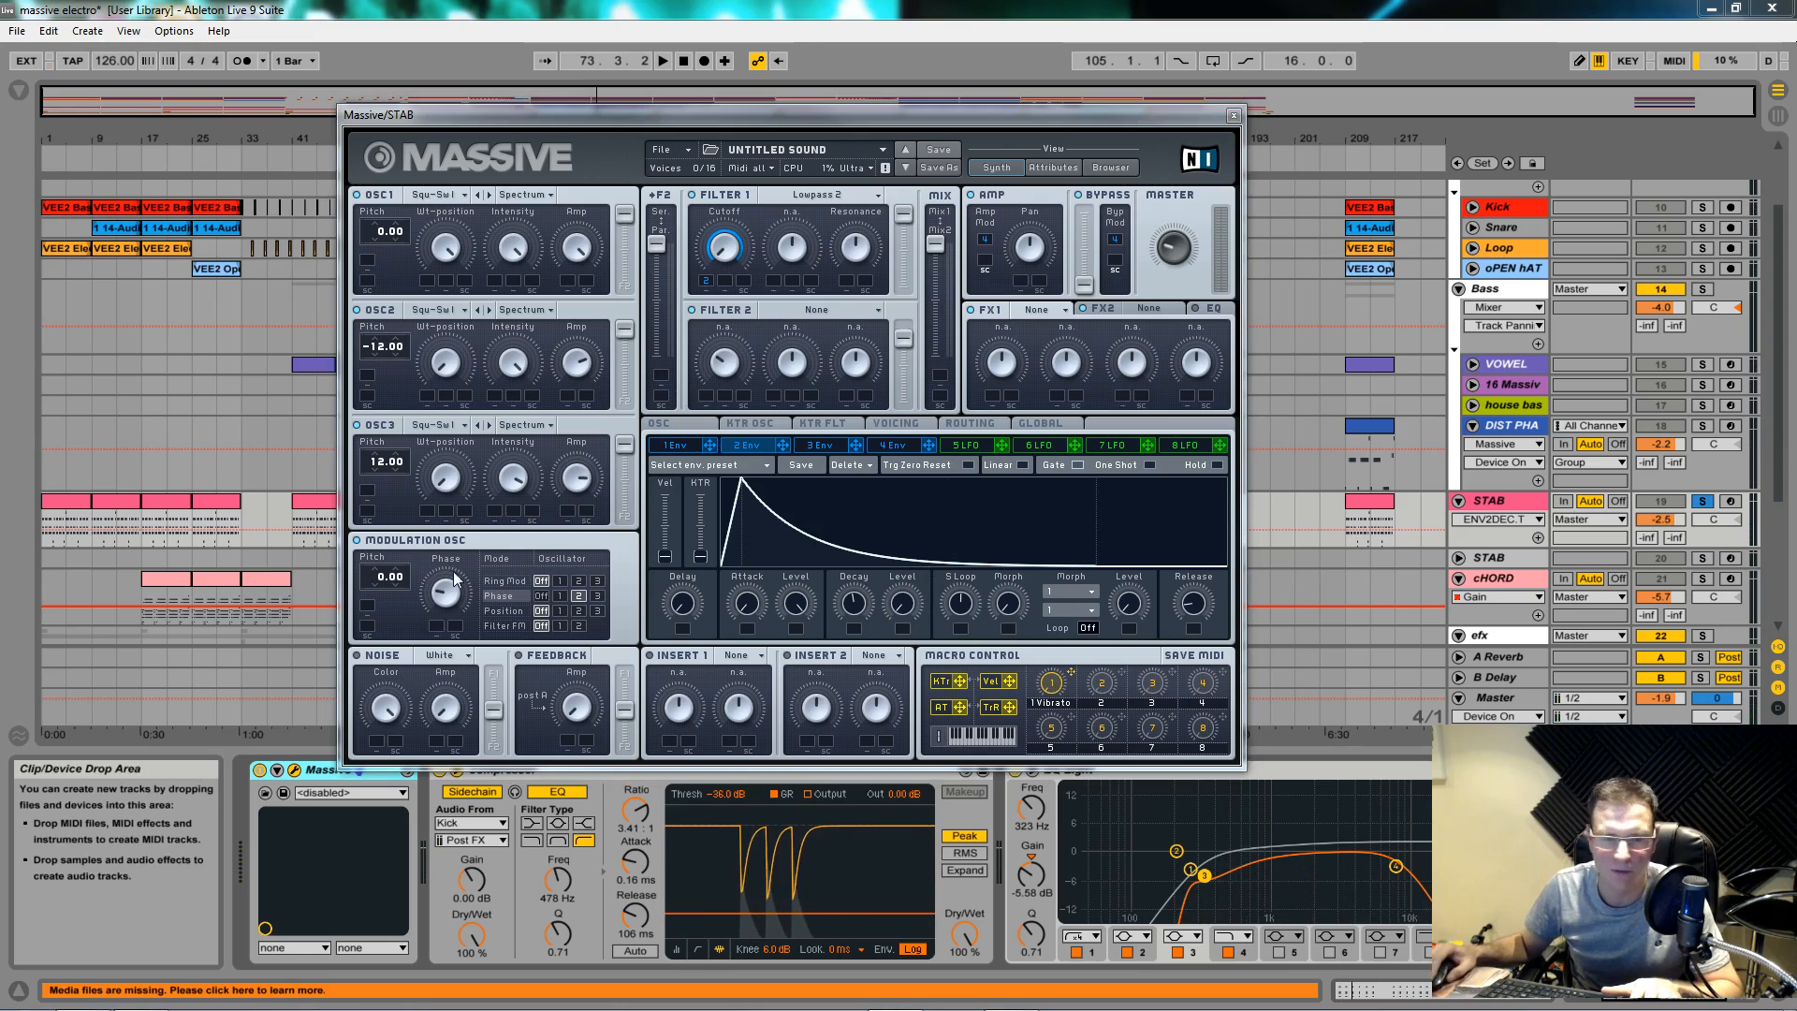
Step: Drop envelope 4's decay level to near zero, compare with envelope 3, and play the stab
{"action": "left_click", "coordinate": [898, 445]}
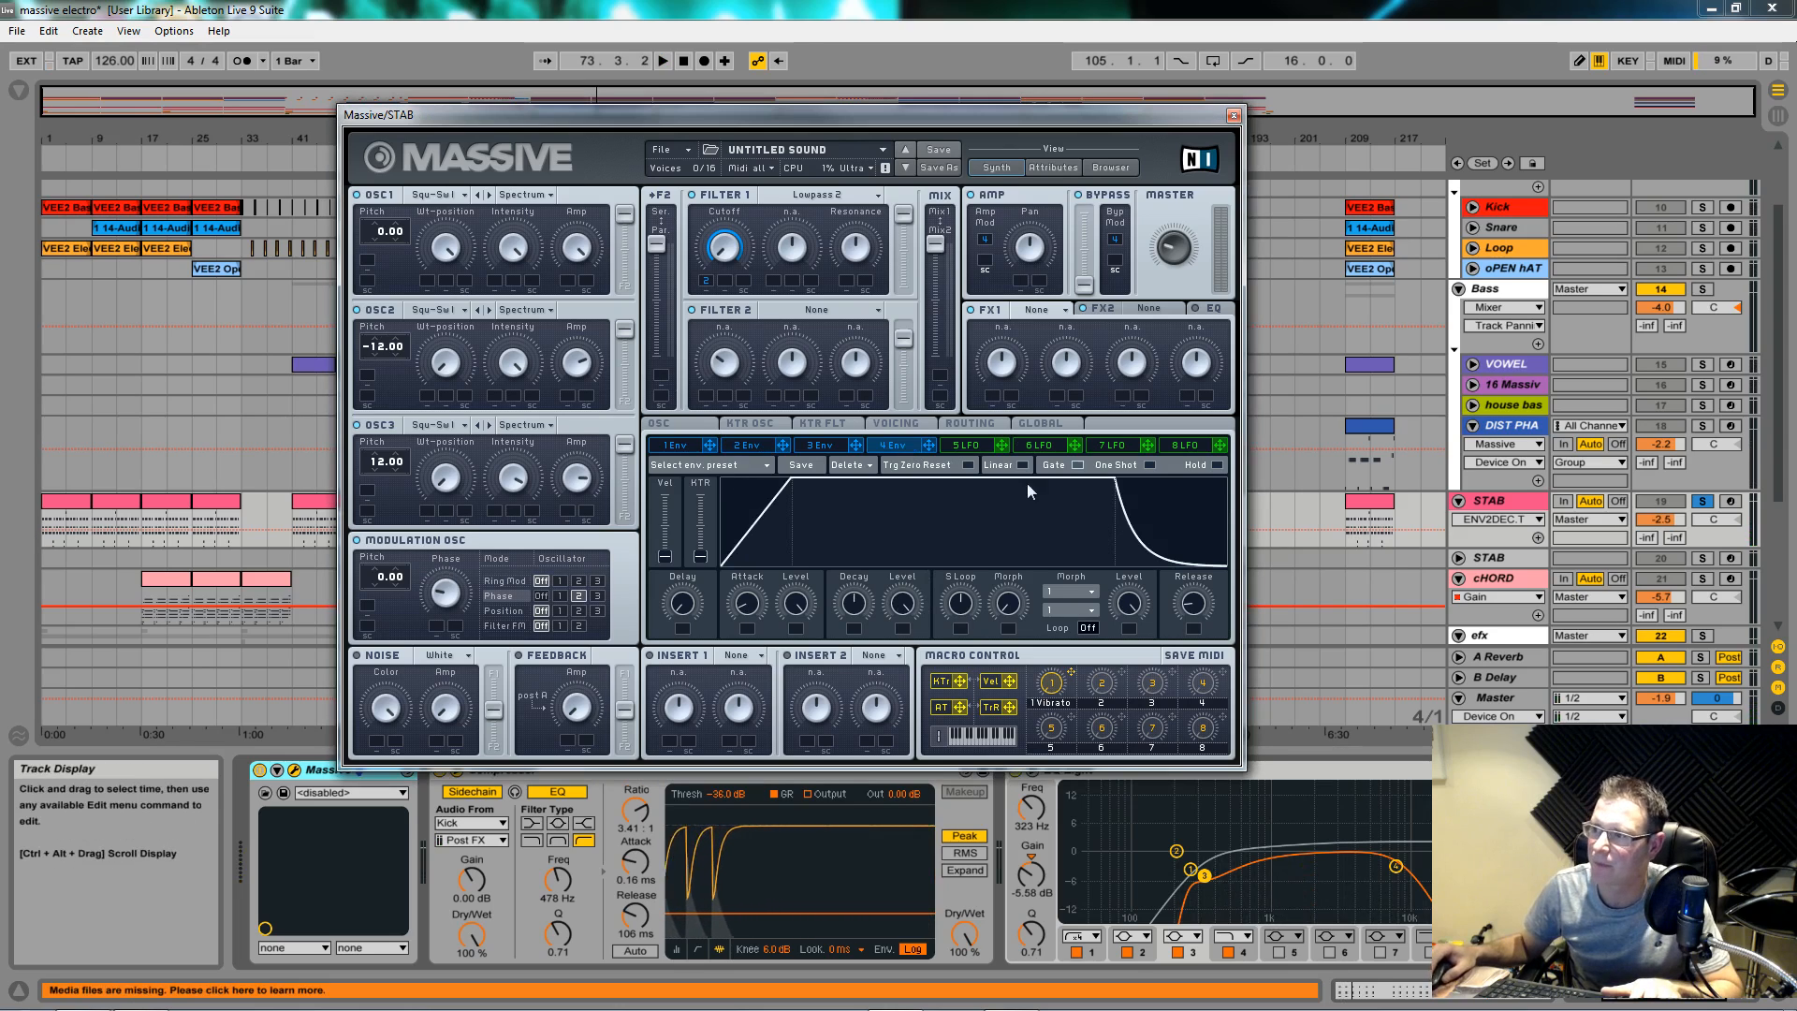
{"action": "left_click", "coordinate": [747, 610]}
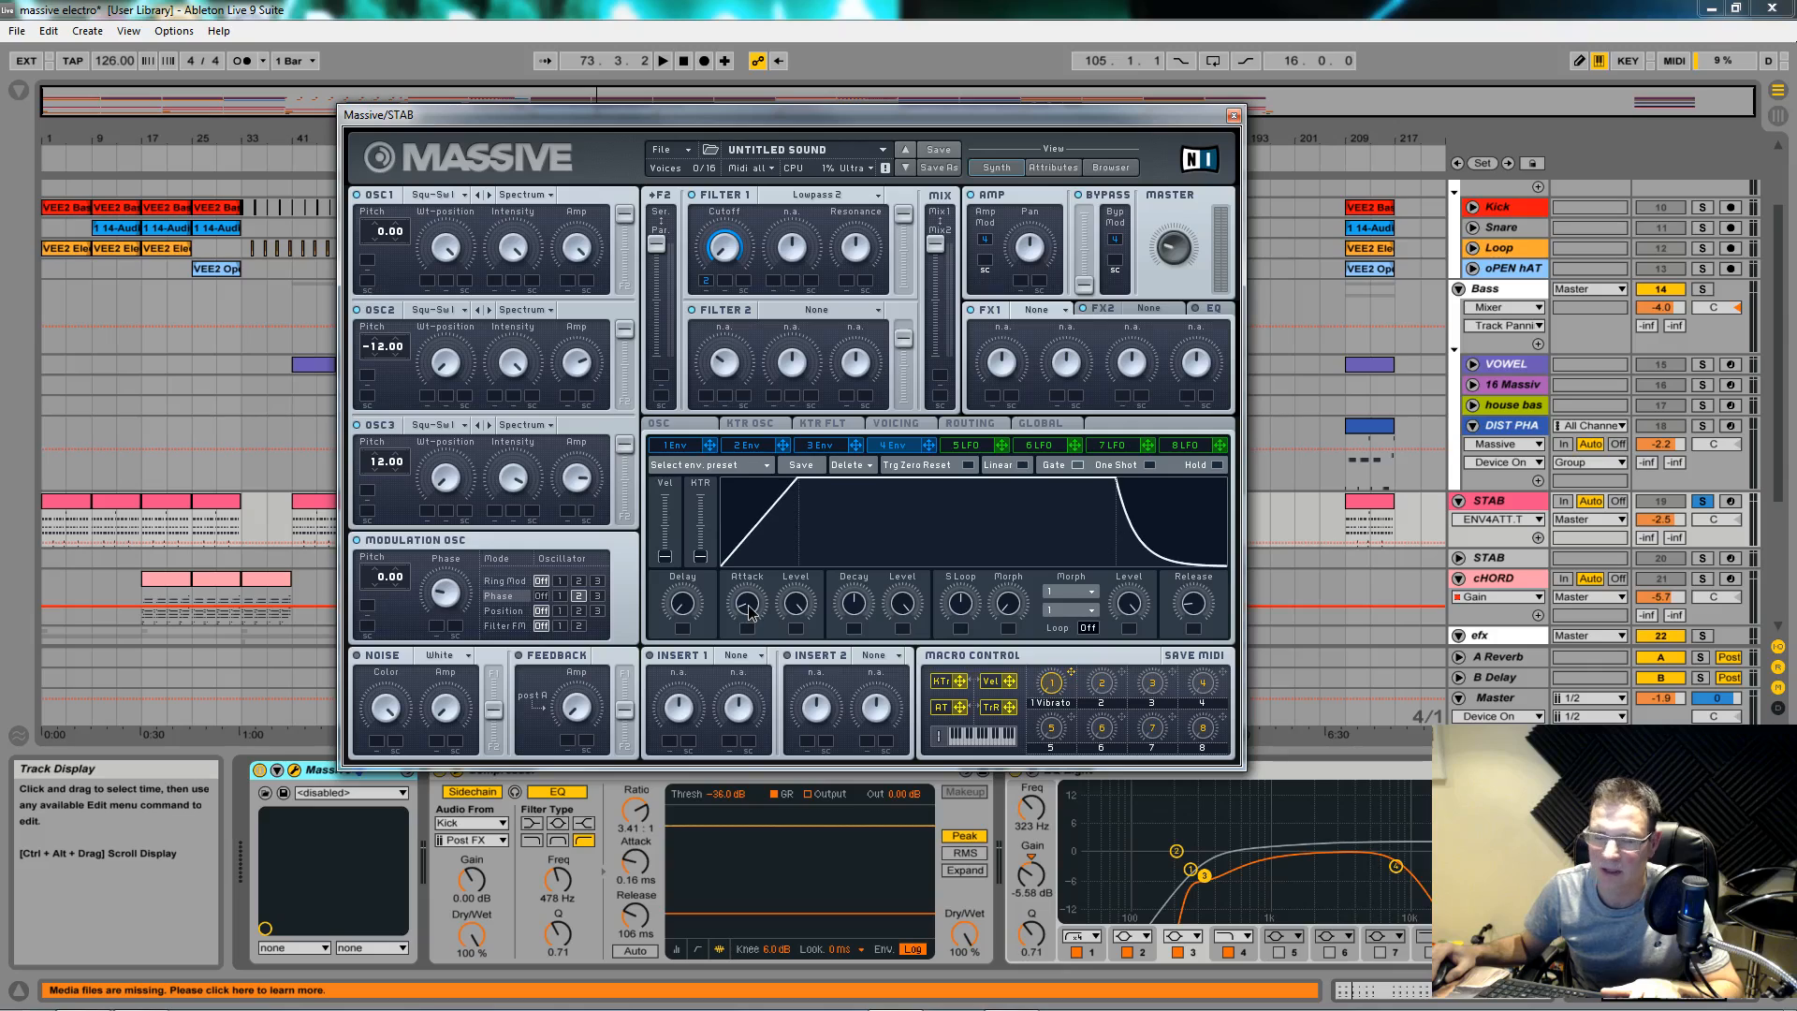
{"action": "left_click", "coordinate": [856, 609]}
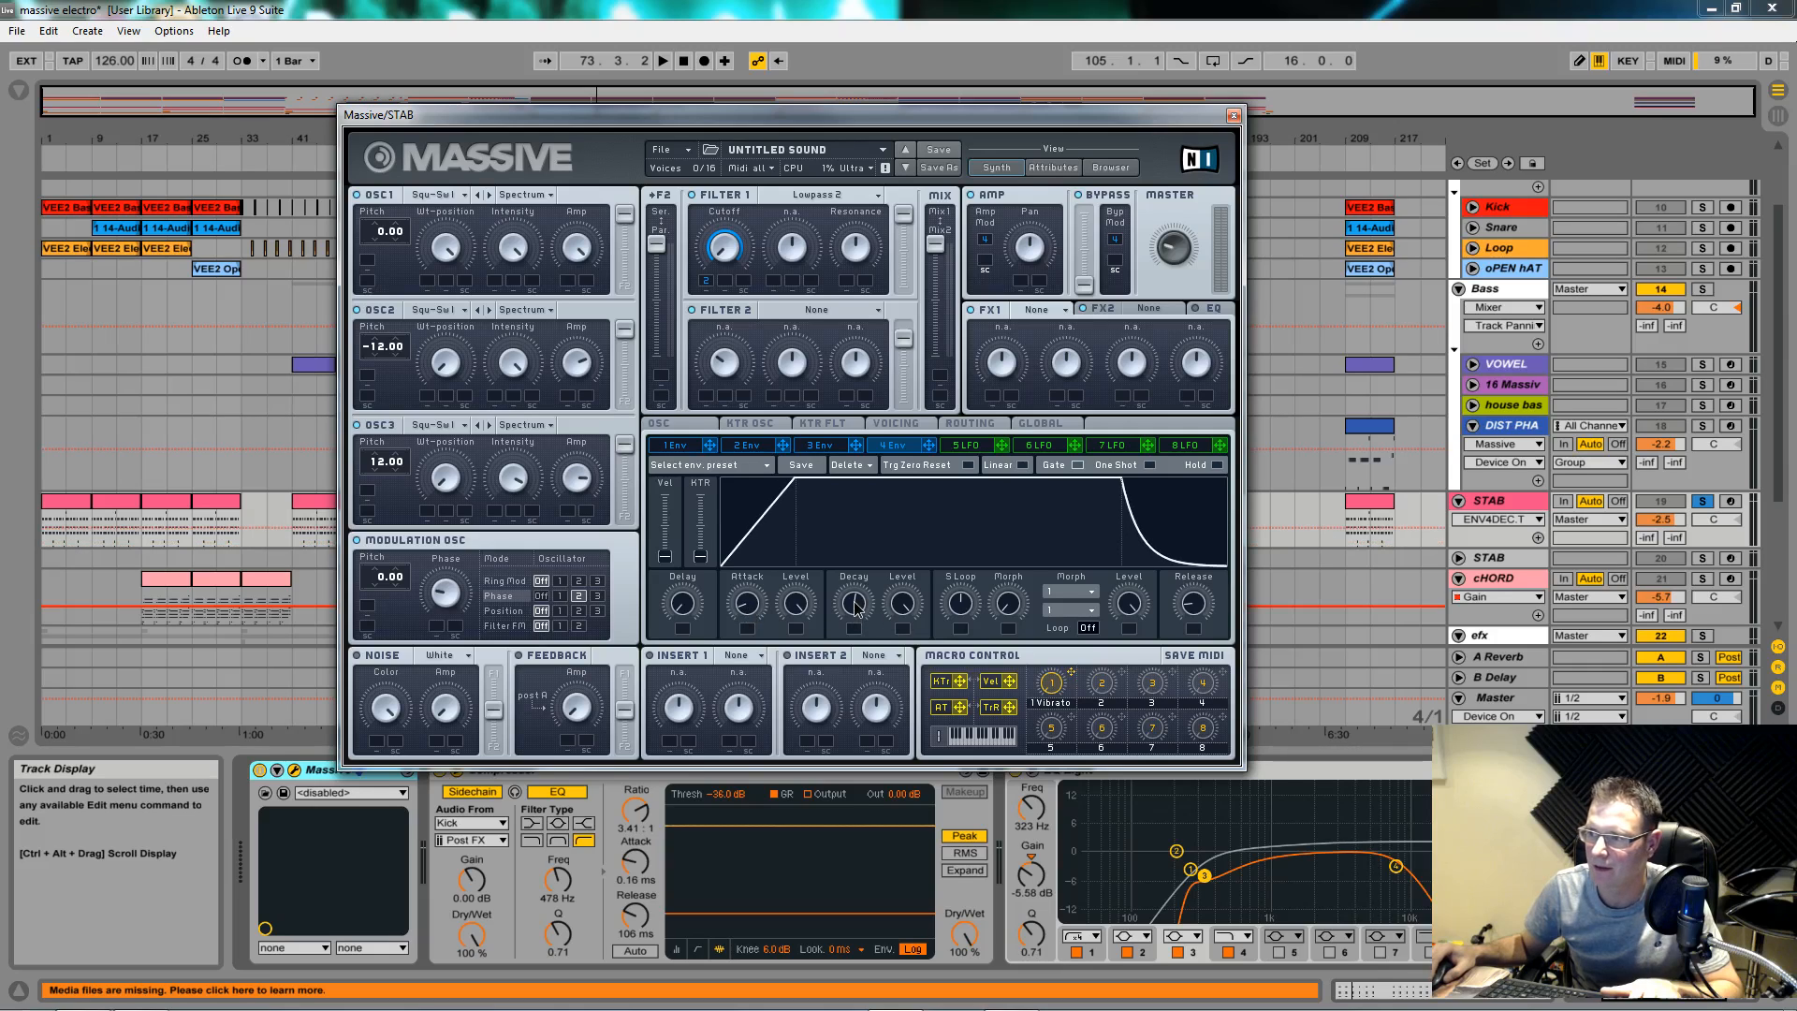
{"action": "left_click_drag", "start_coordinate": [903, 606], "coordinate": [931, 766]}
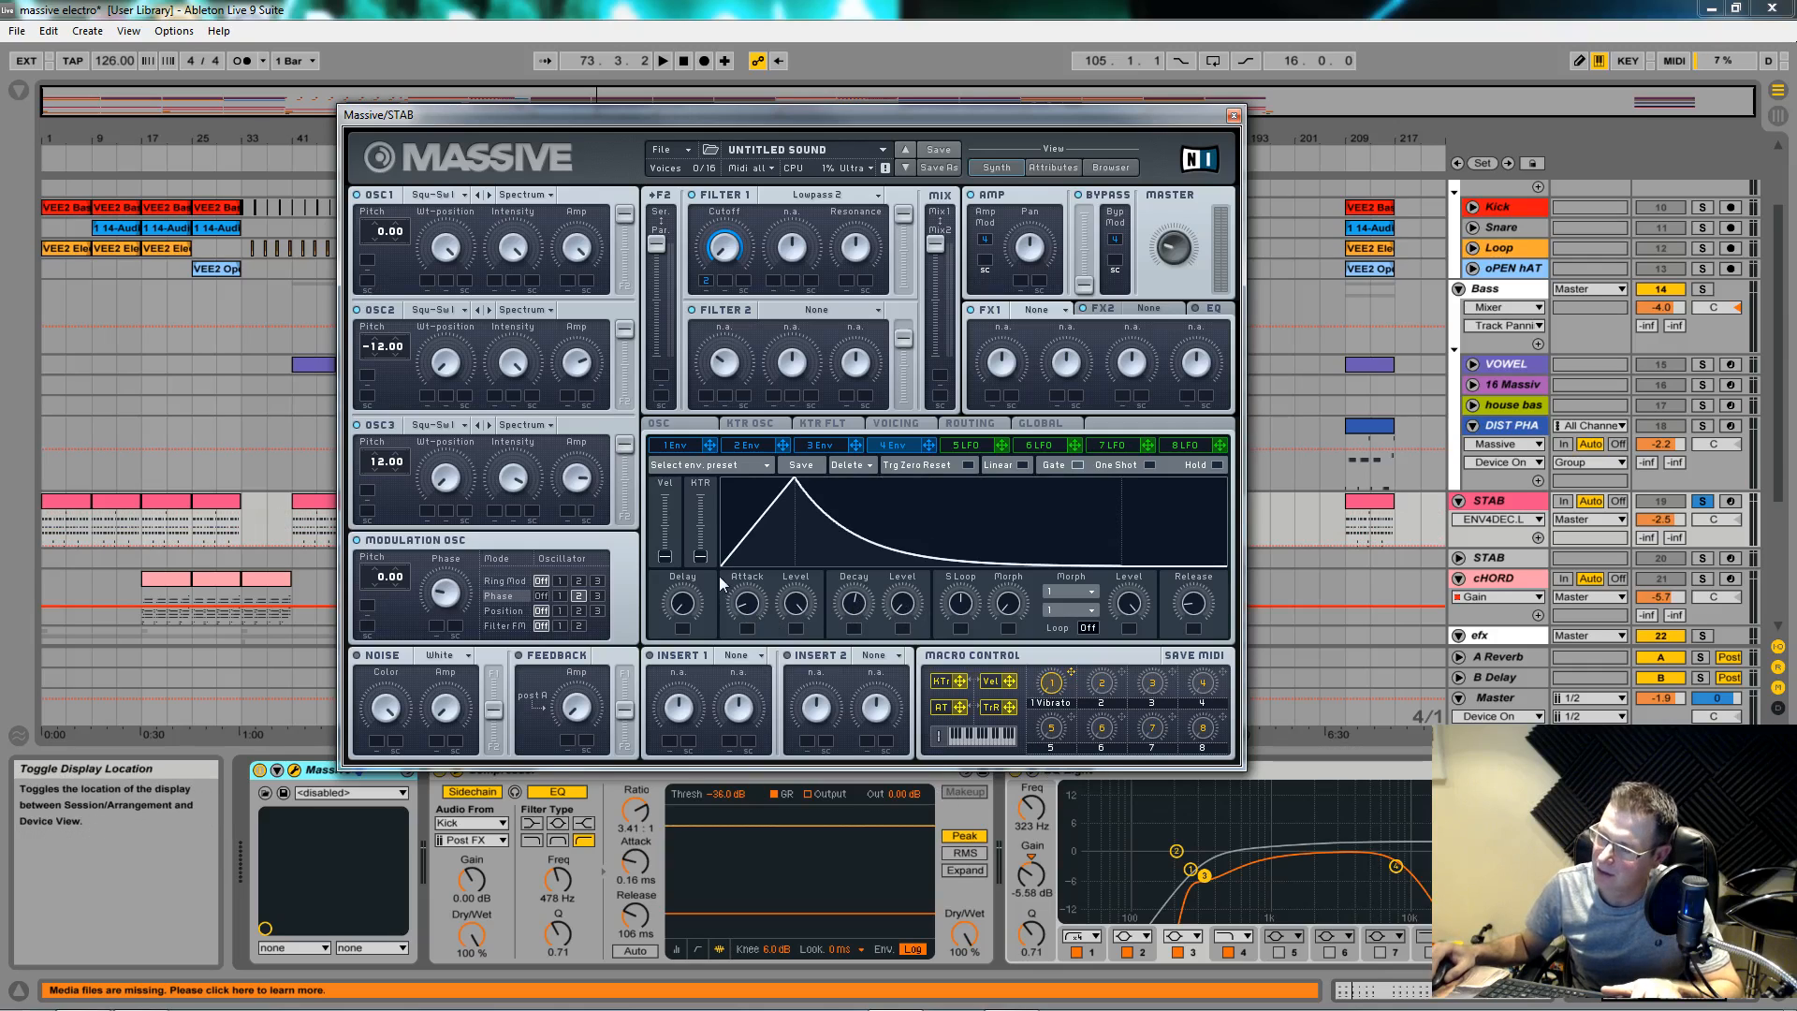
{"action": "left_click", "coordinate": [819, 446]}
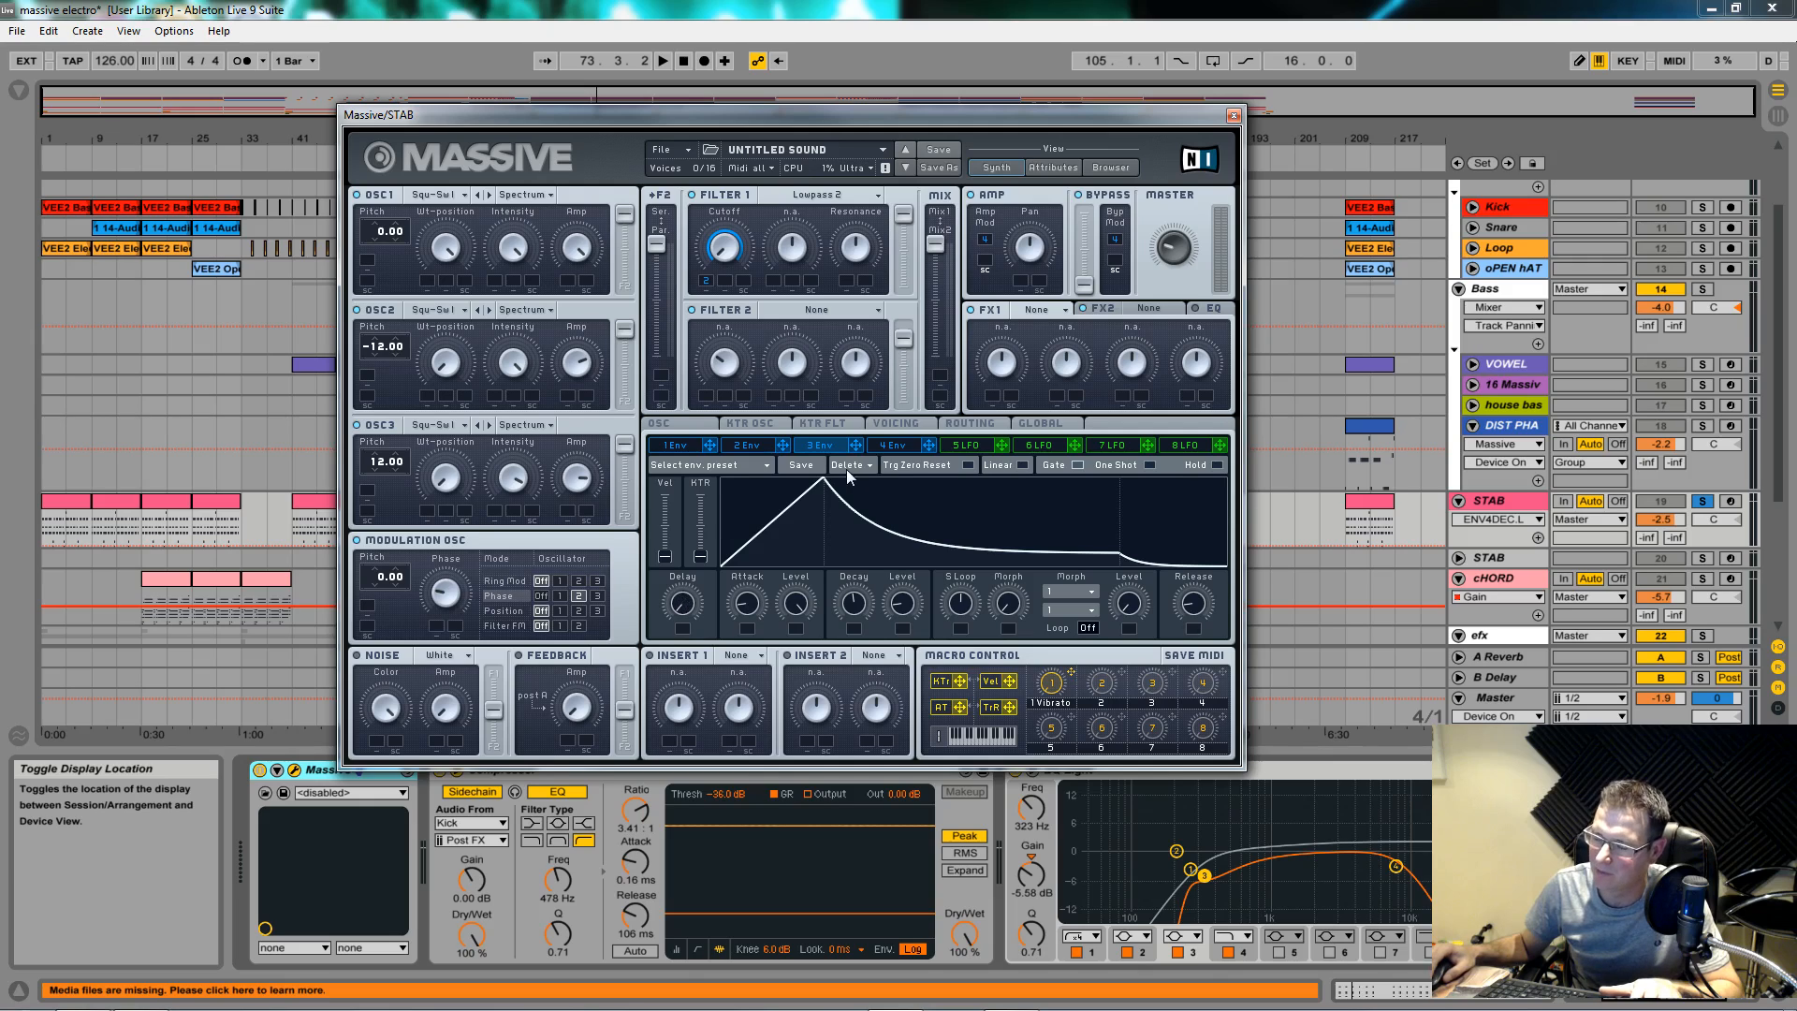
{"action": "left_click", "coordinate": [873, 447]}
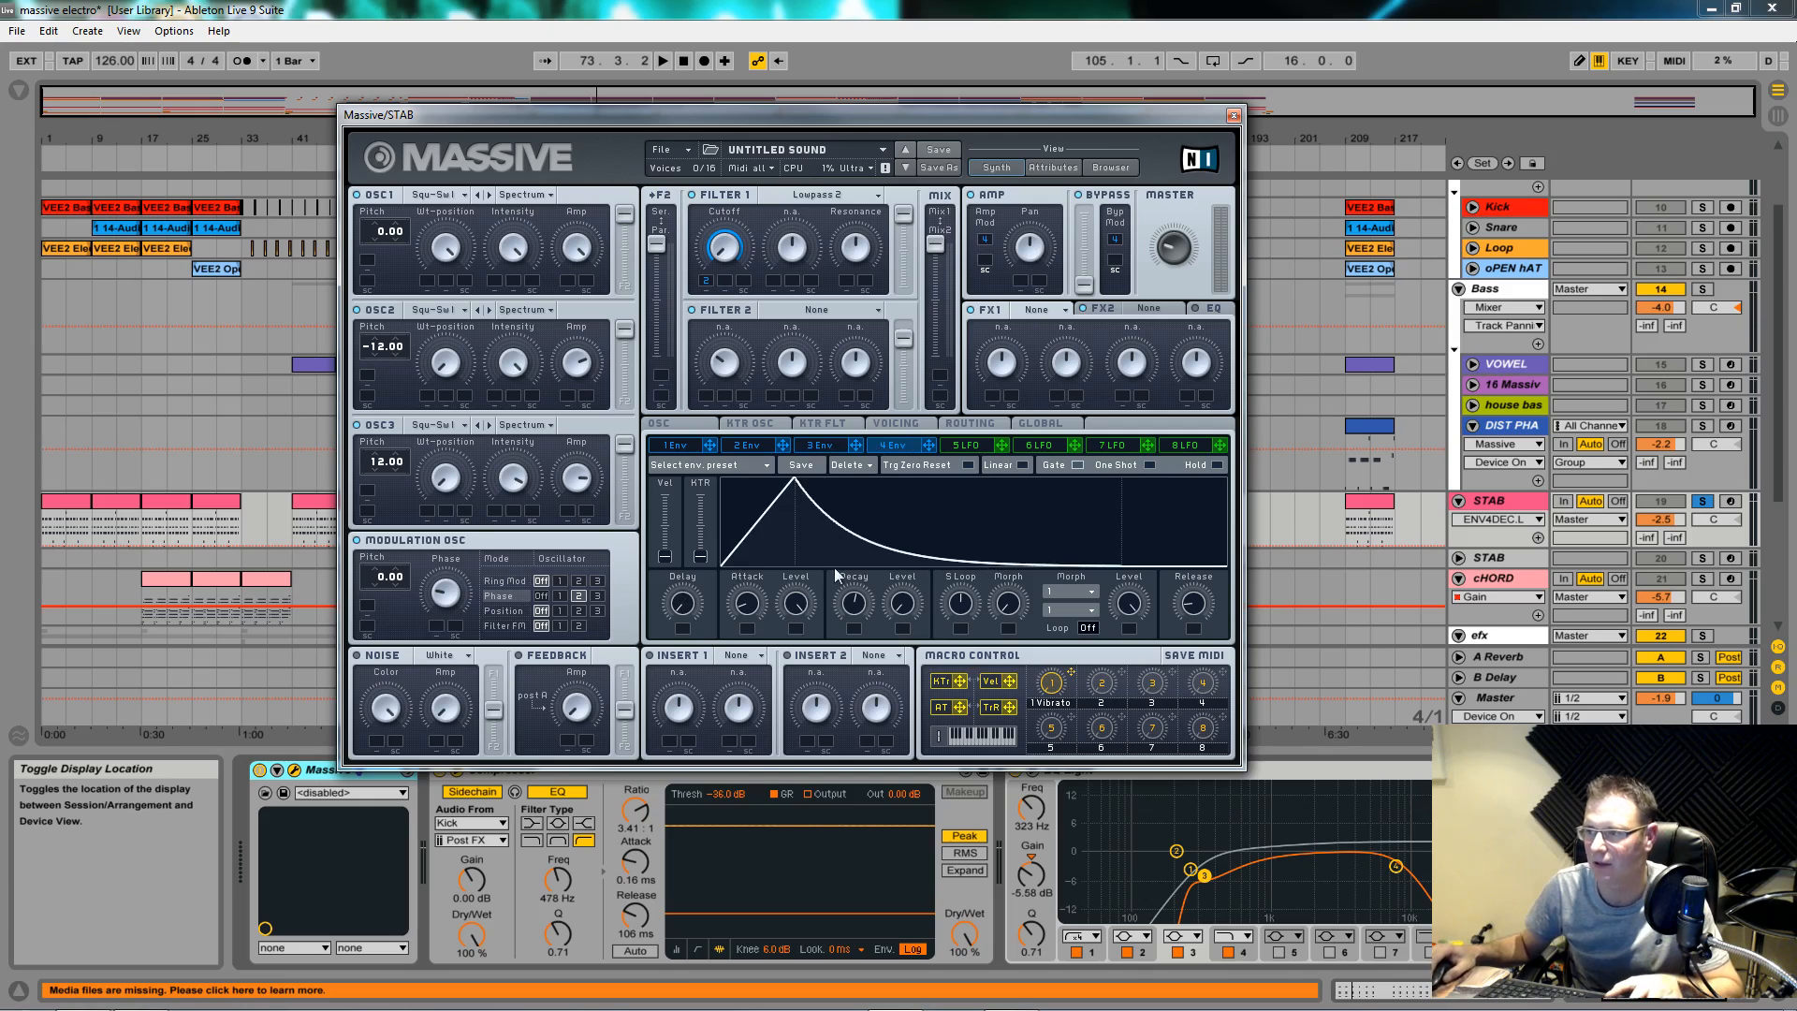
{"action": "key", "text": "space"}
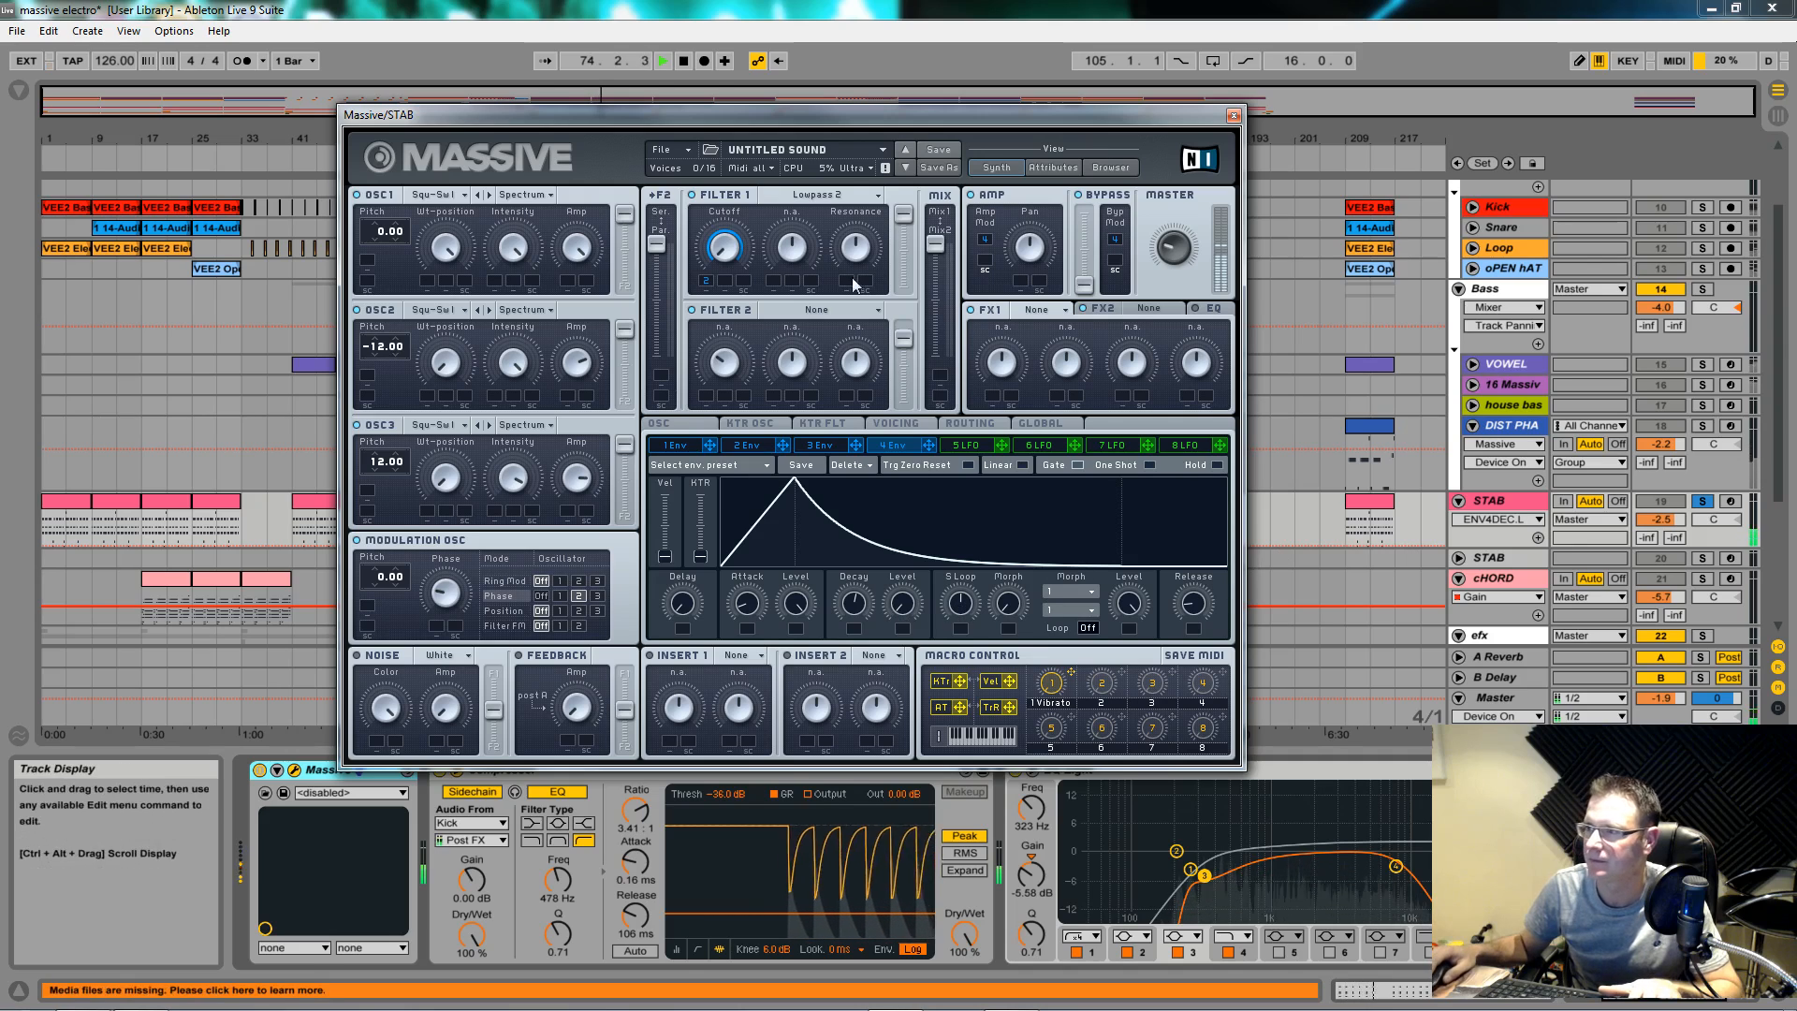
{"action": "left_click", "coordinate": [857, 249]}
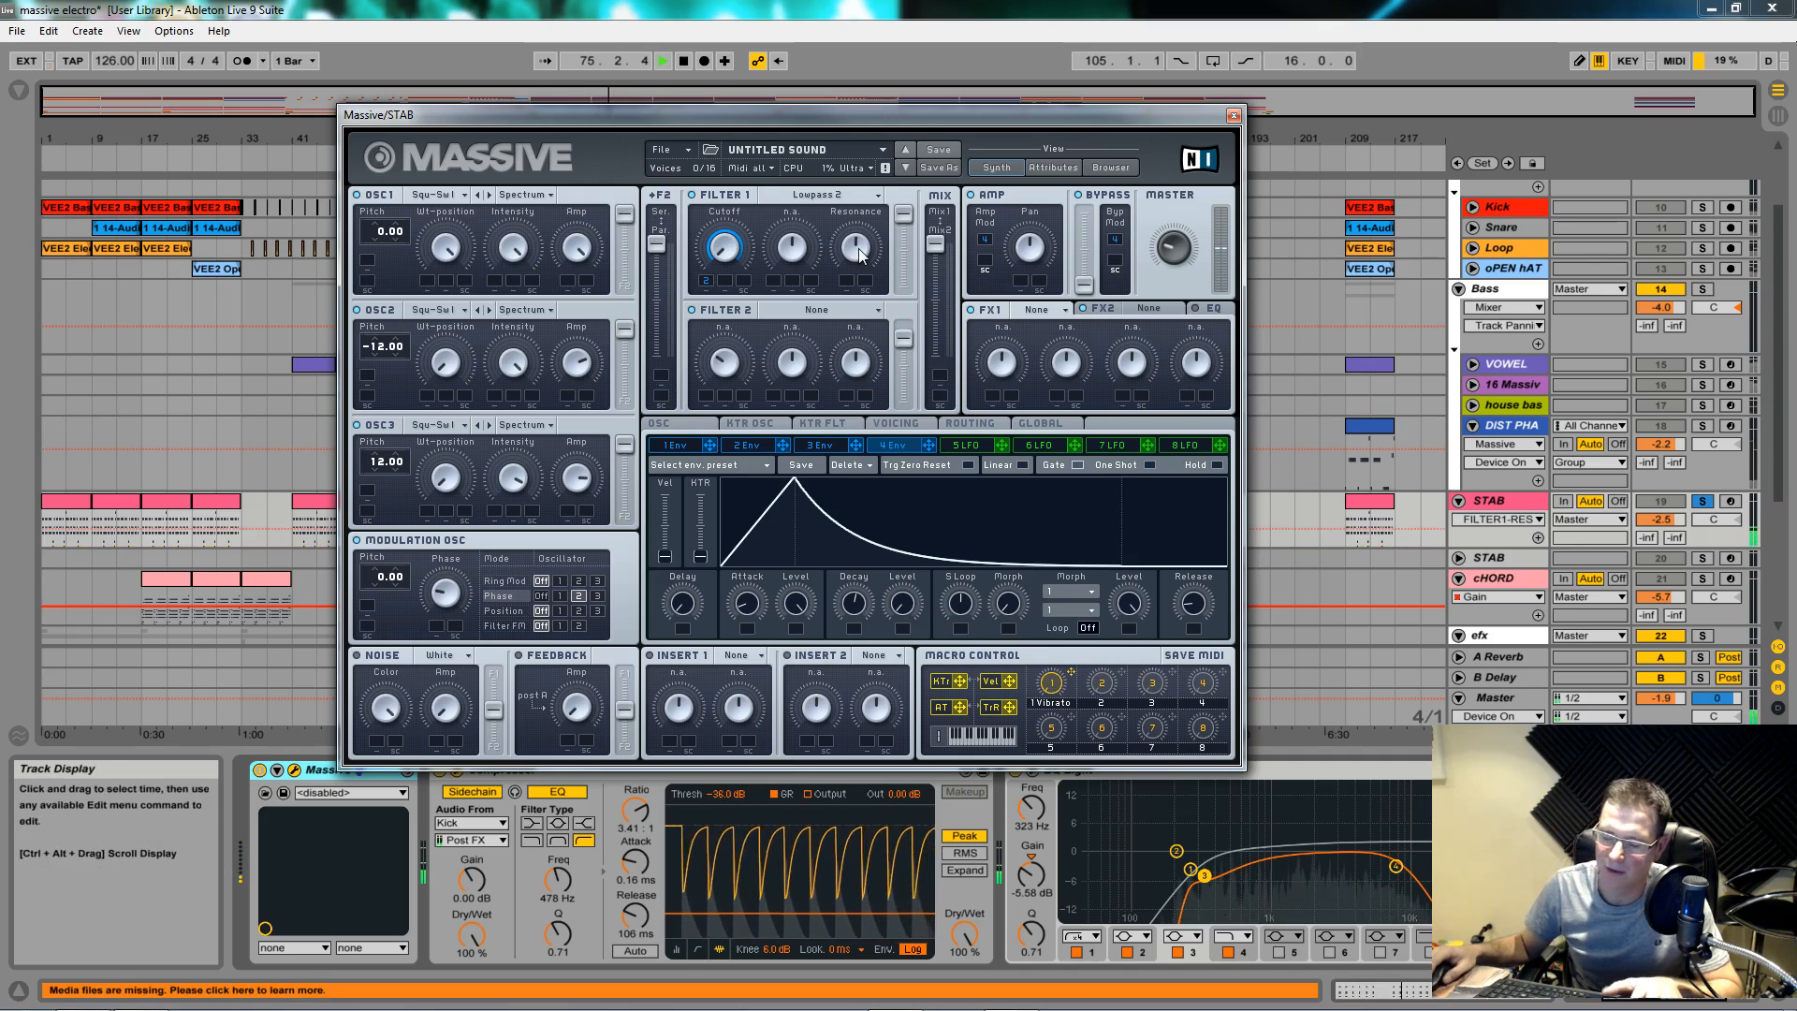
{"action": "left_click", "coordinate": [1184, 253]}
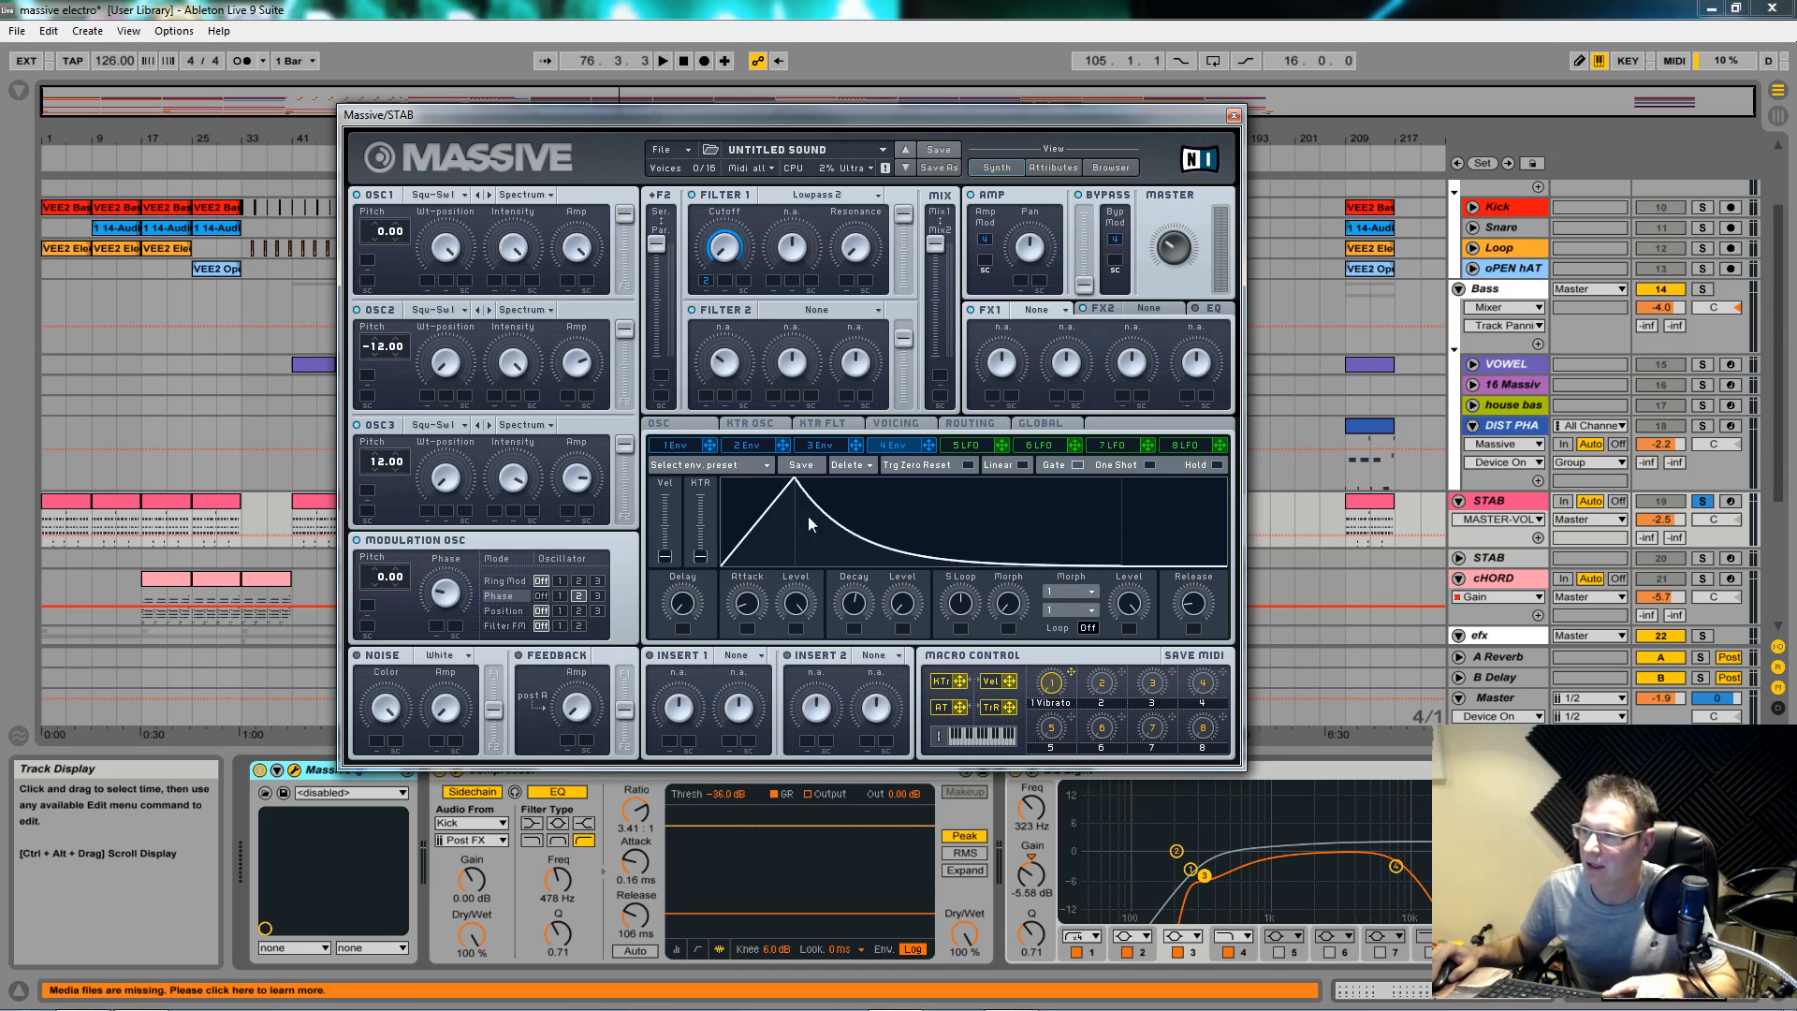
{"action": "key", "text": "space"}
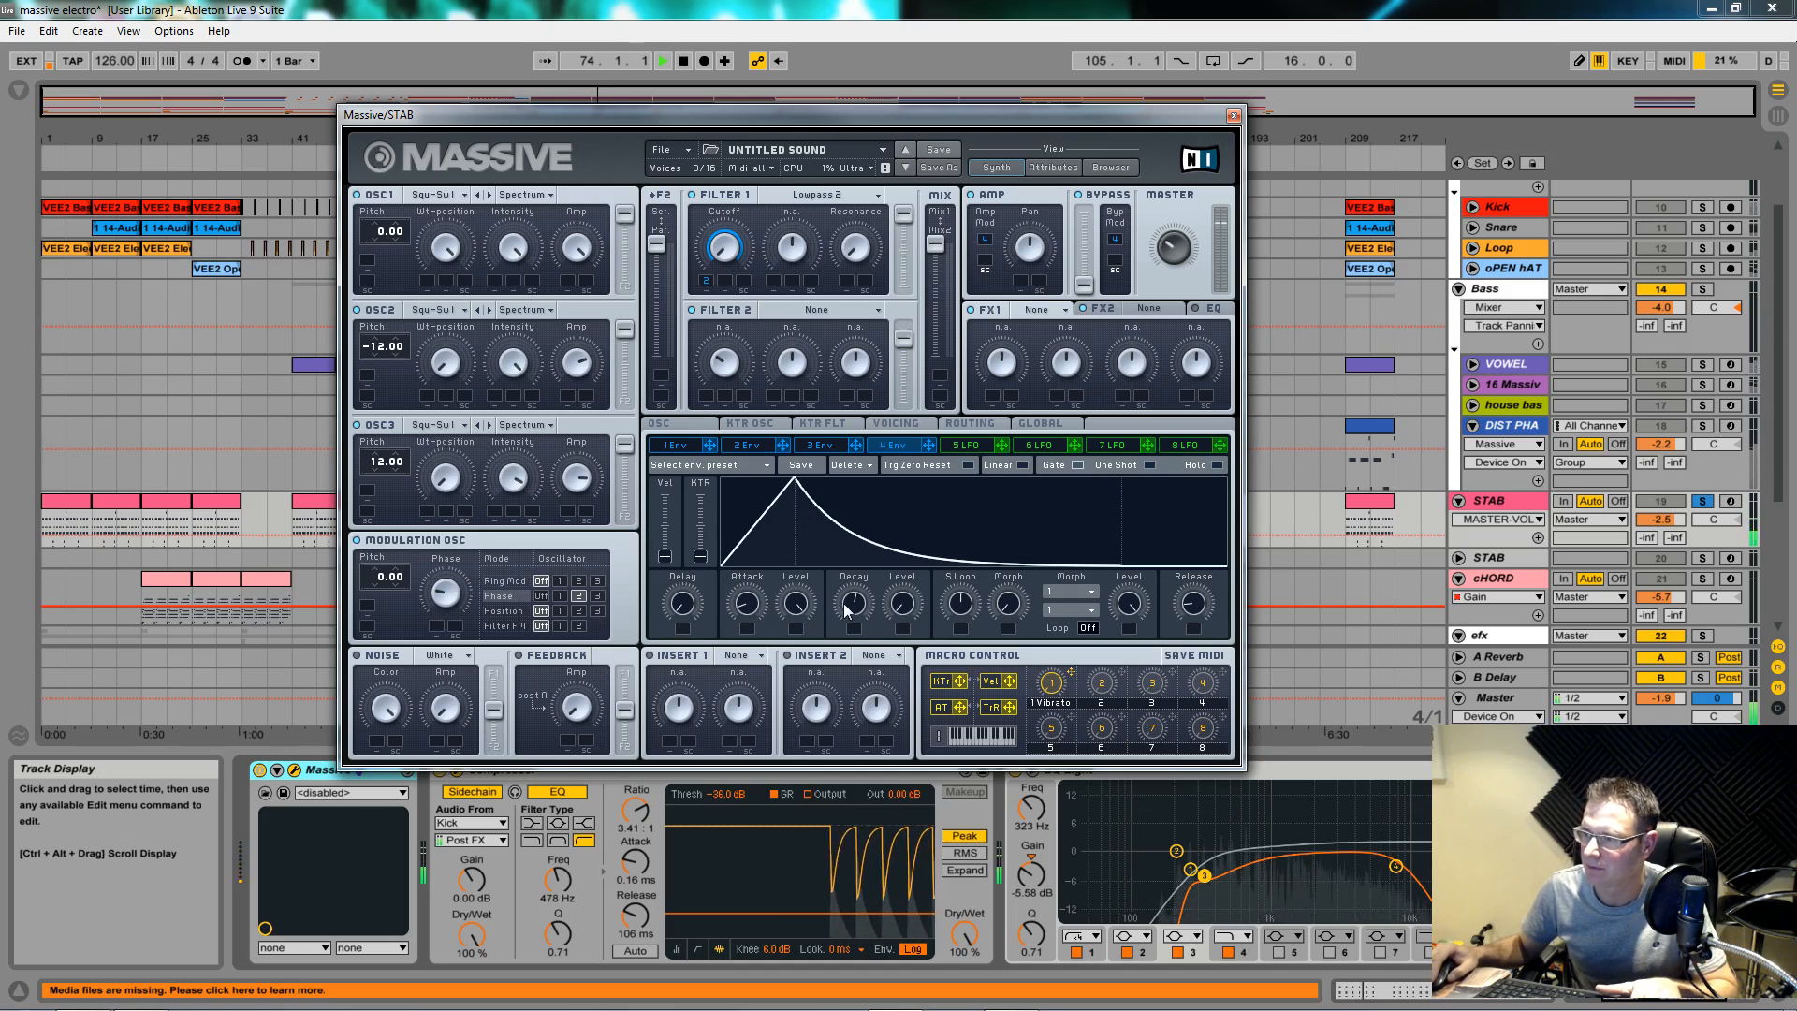
Step: Tweak envelope 4's decay time while replaying the stab to compare
{"action": "left_click_drag", "start_coordinate": [846, 608], "coordinate": [853, 599]}
{"action": "left_click", "coordinate": [750, 445]}
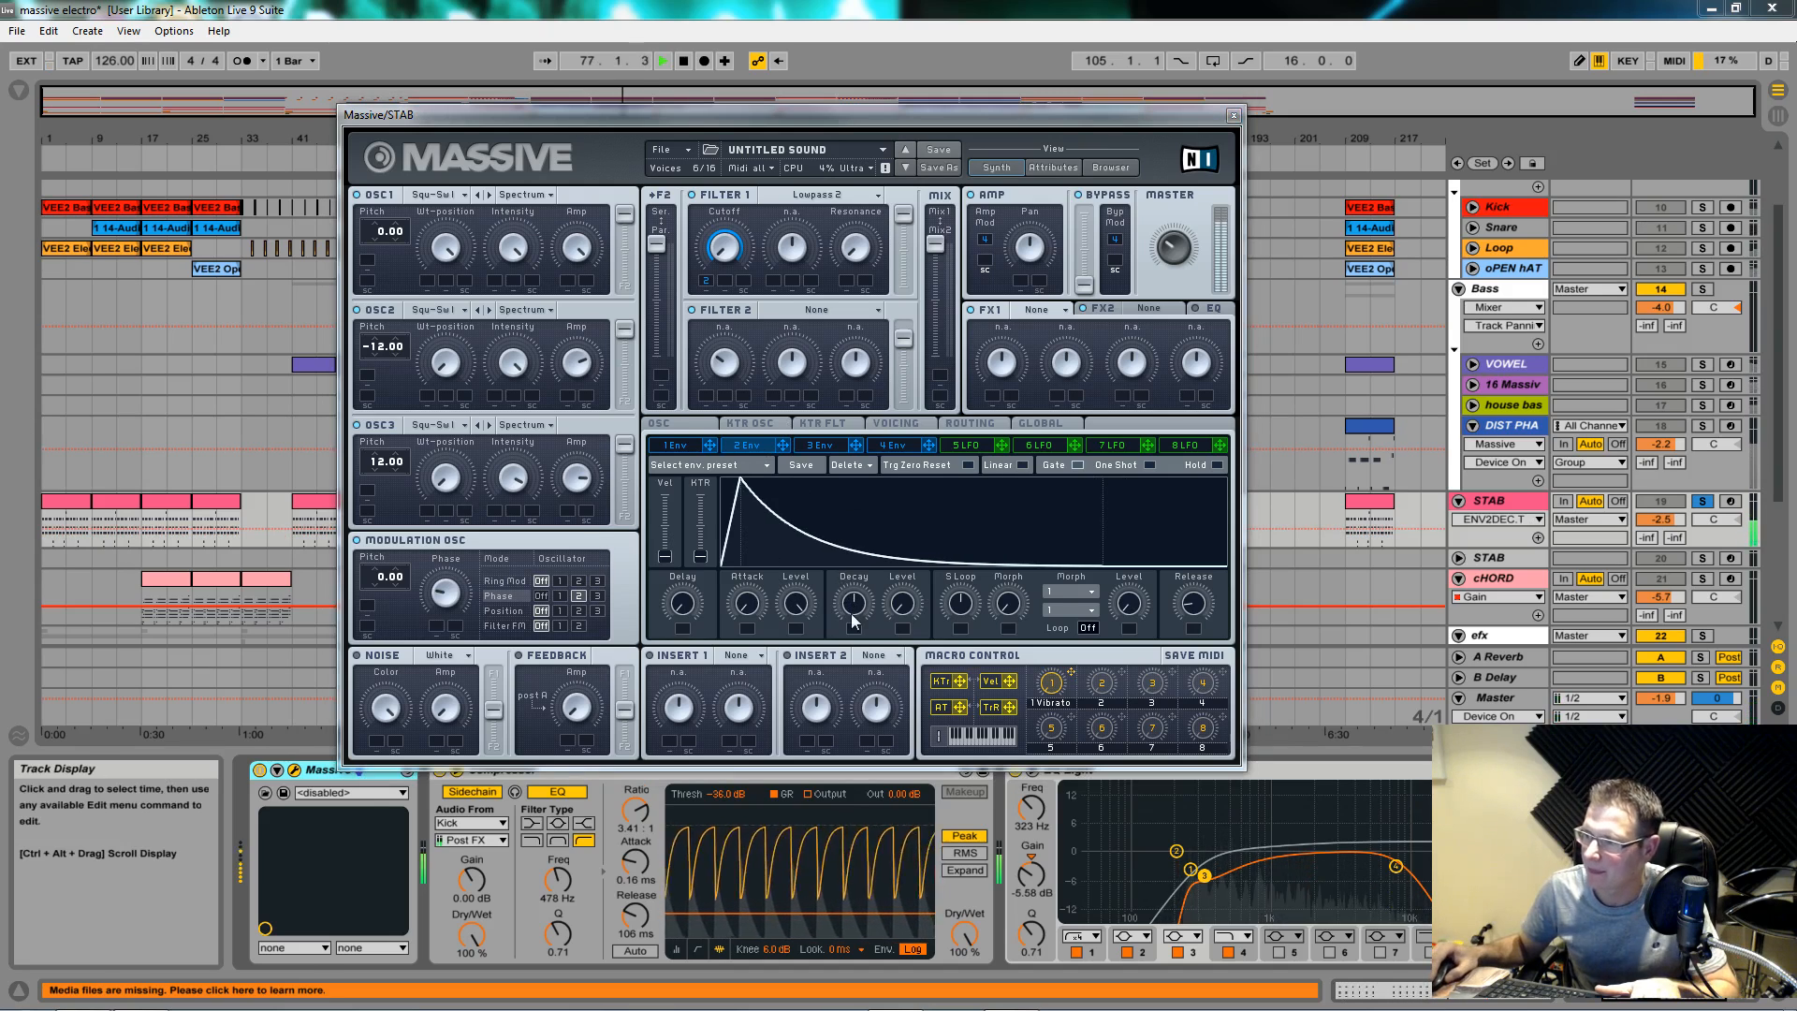
{"action": "key", "text": "space"}
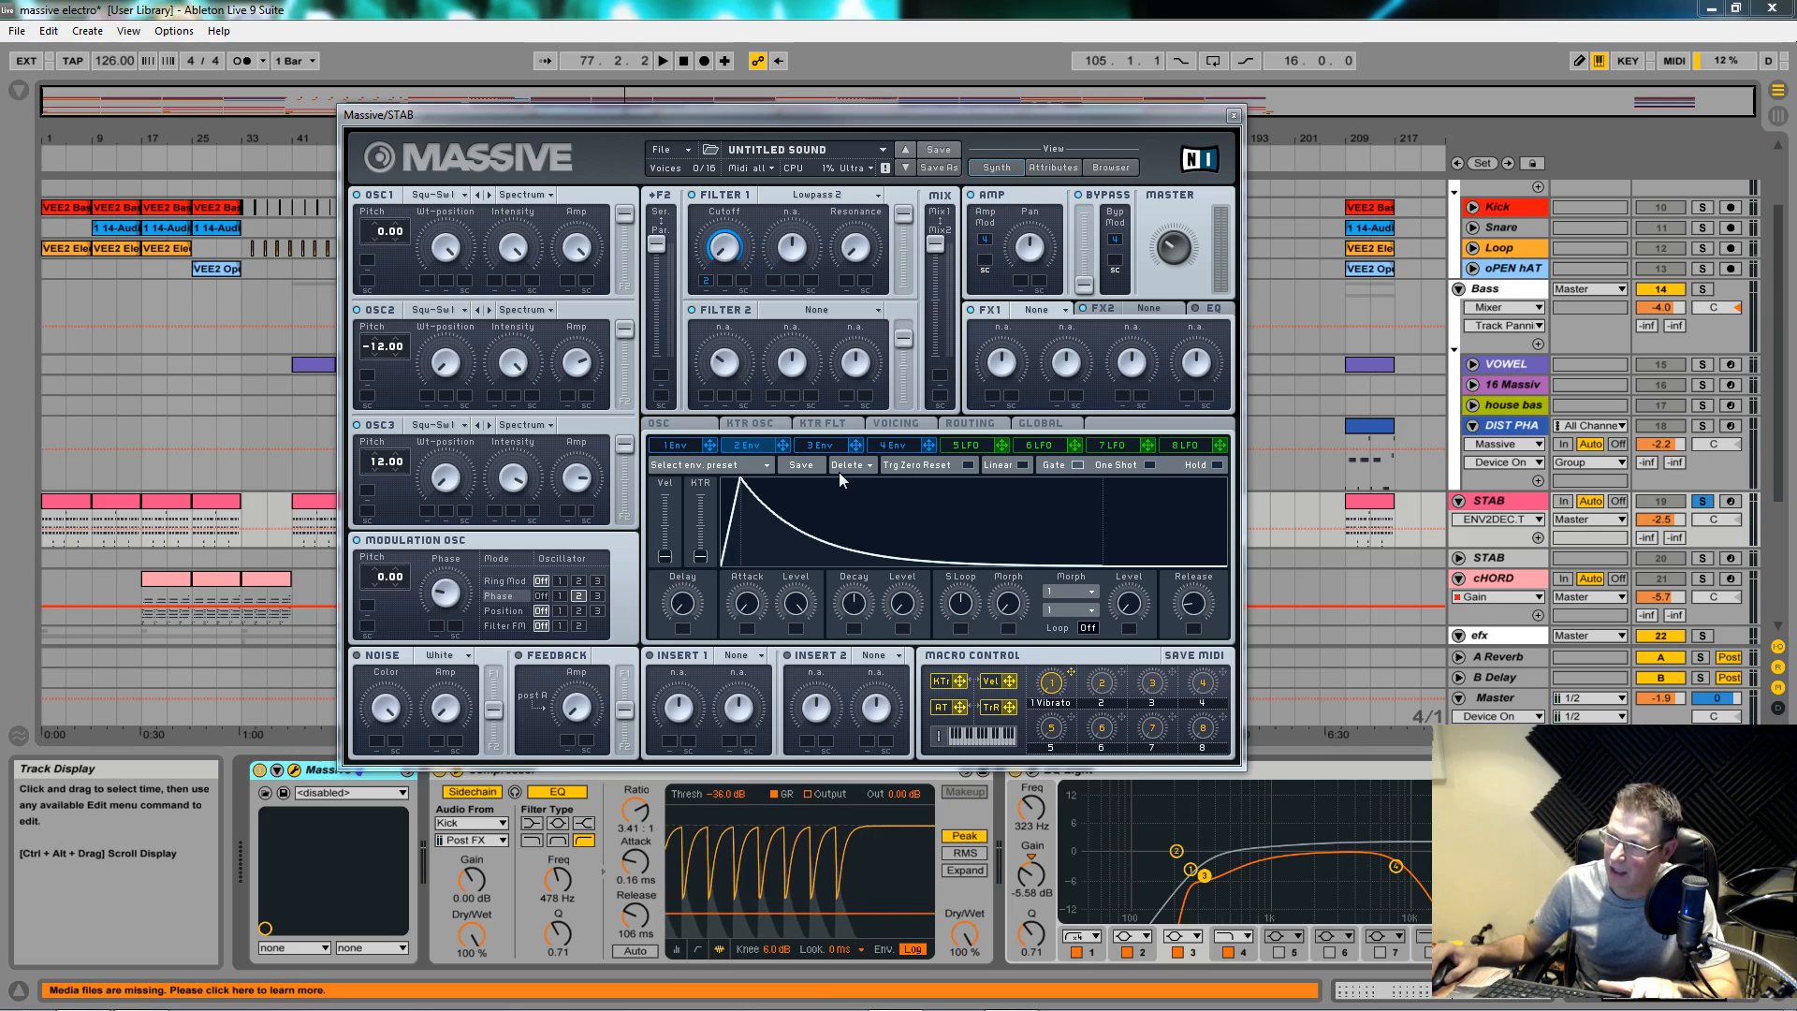
{"action": "left_click", "coordinate": [896, 445]}
{"action": "left_click_drag", "start_coordinate": [854, 607], "coordinate": [856, 604]}
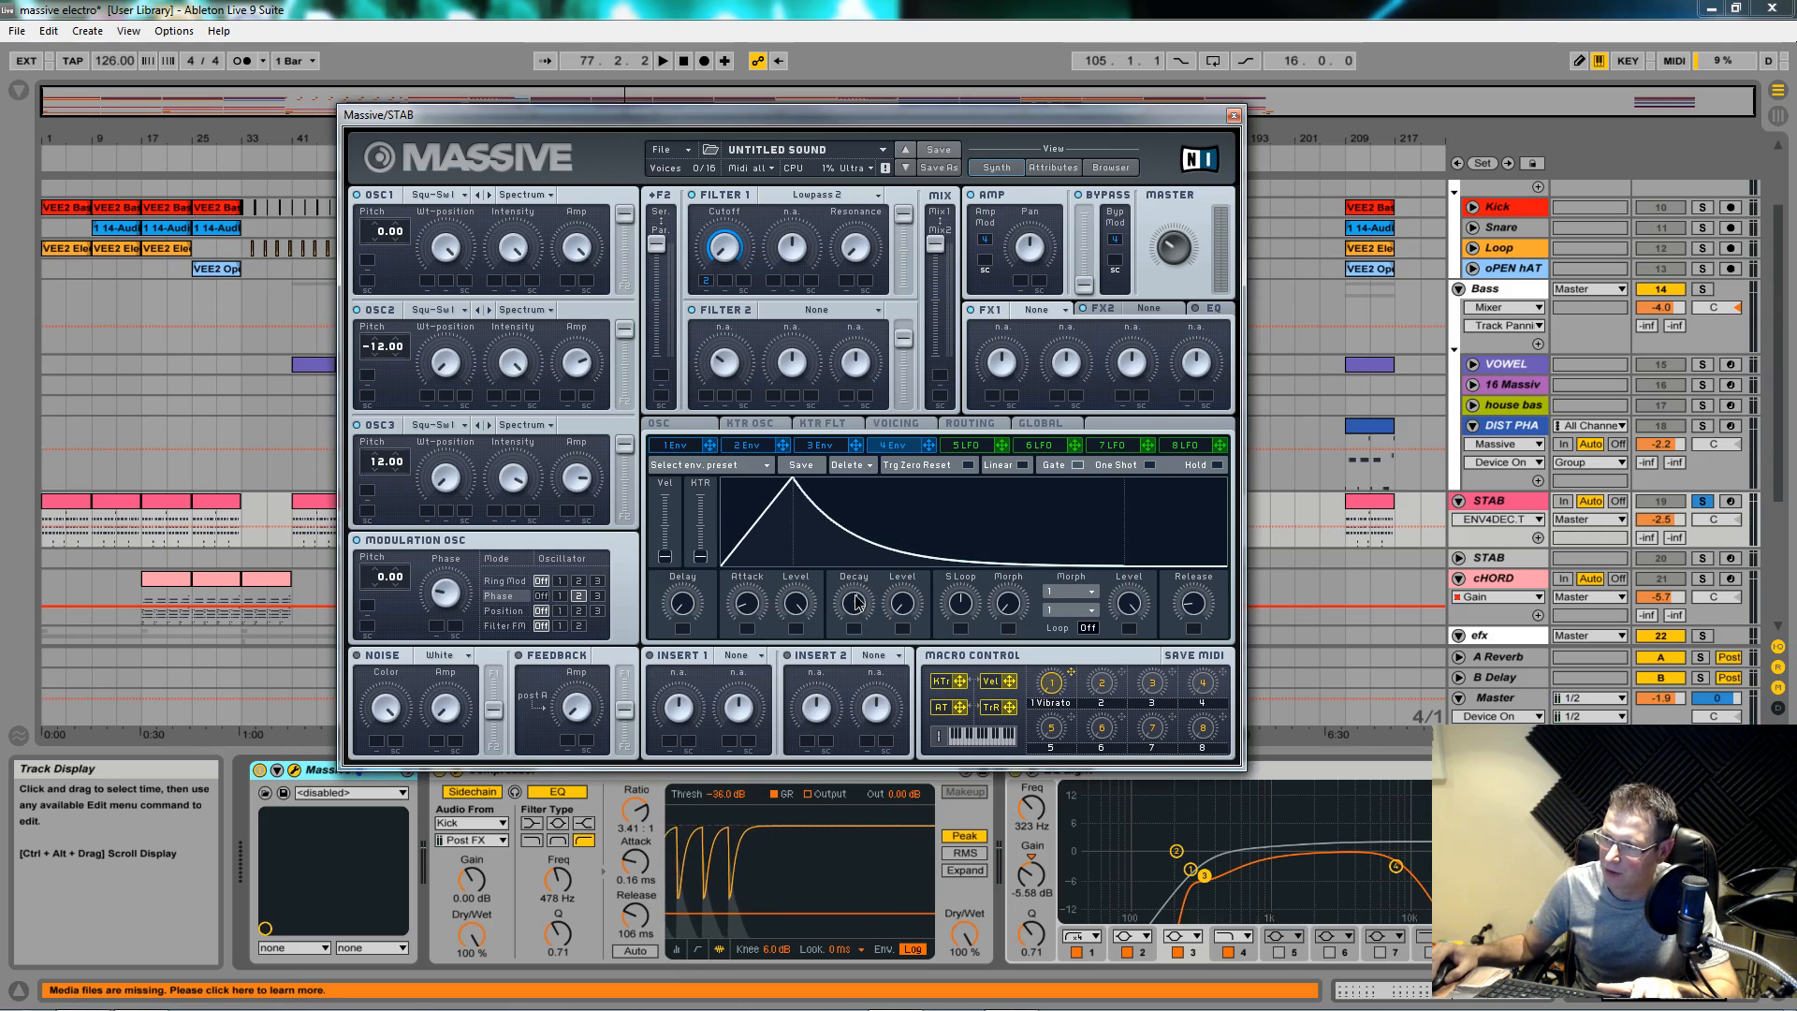
{"action": "key", "text": "space"}
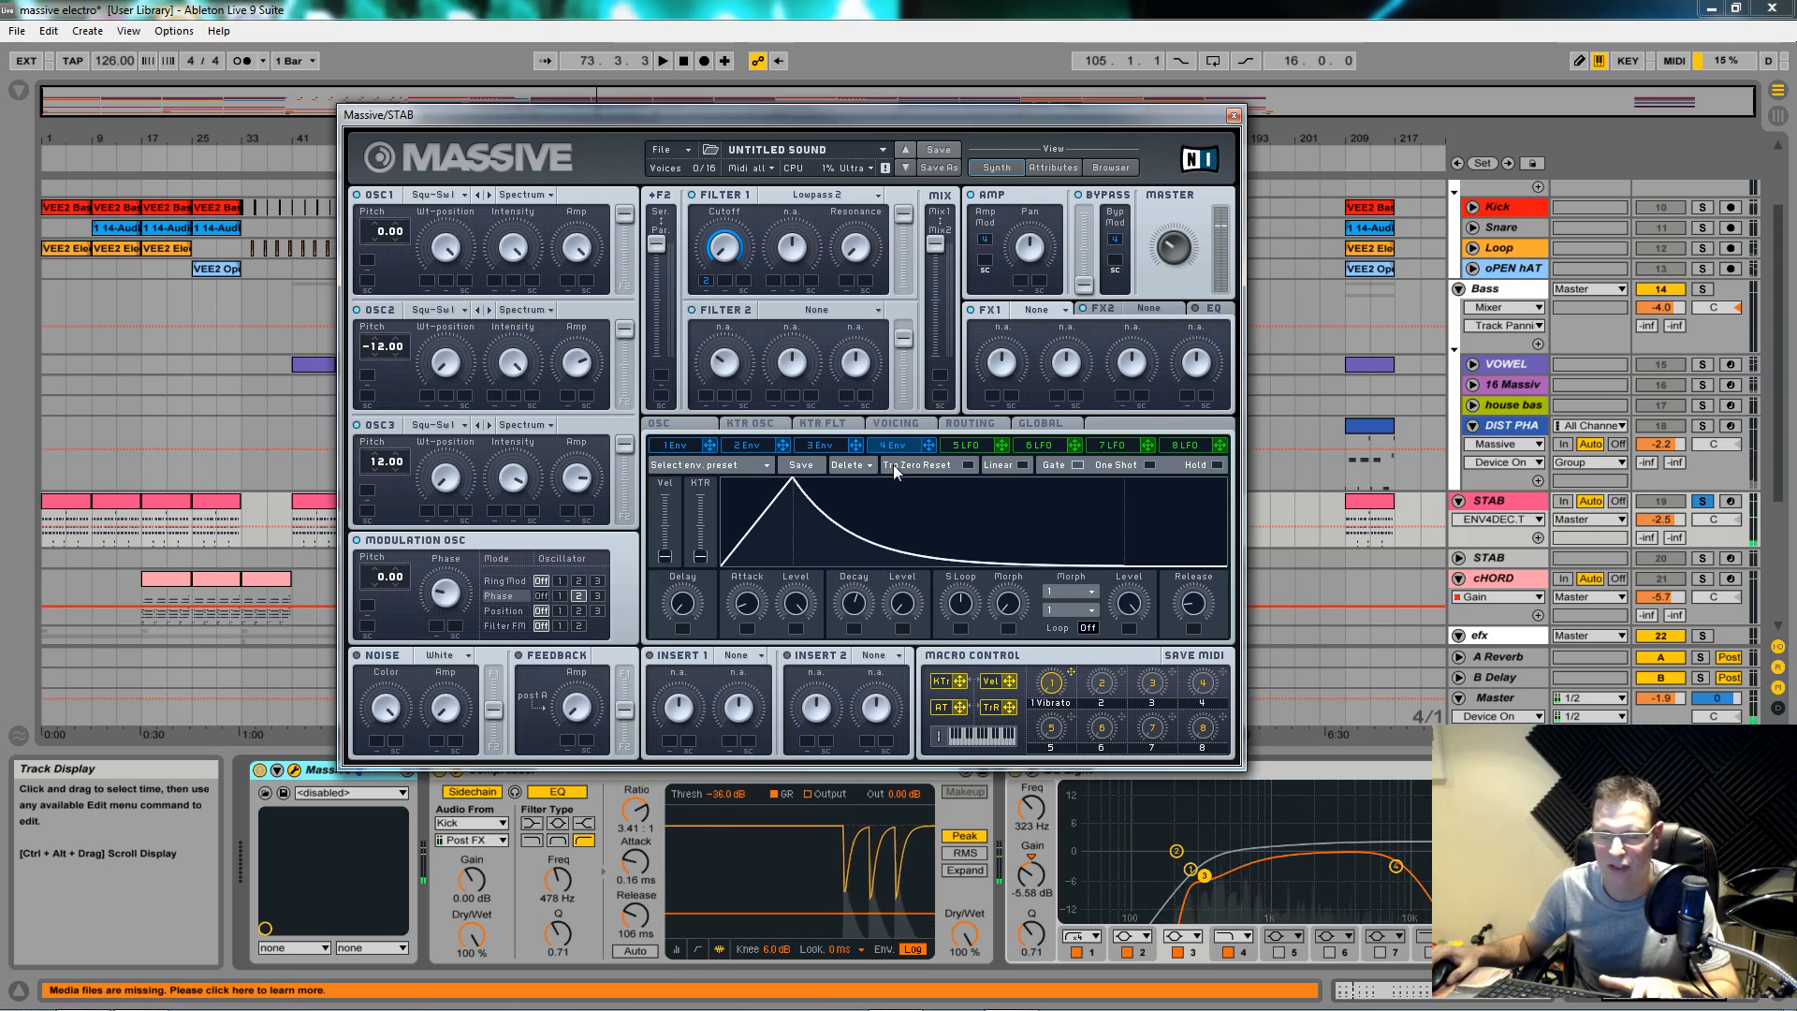
Step: Drag macro 2 onto the envelope's Decay knob to begin assigning it
{"action": "left_click", "coordinate": [1107, 685]}
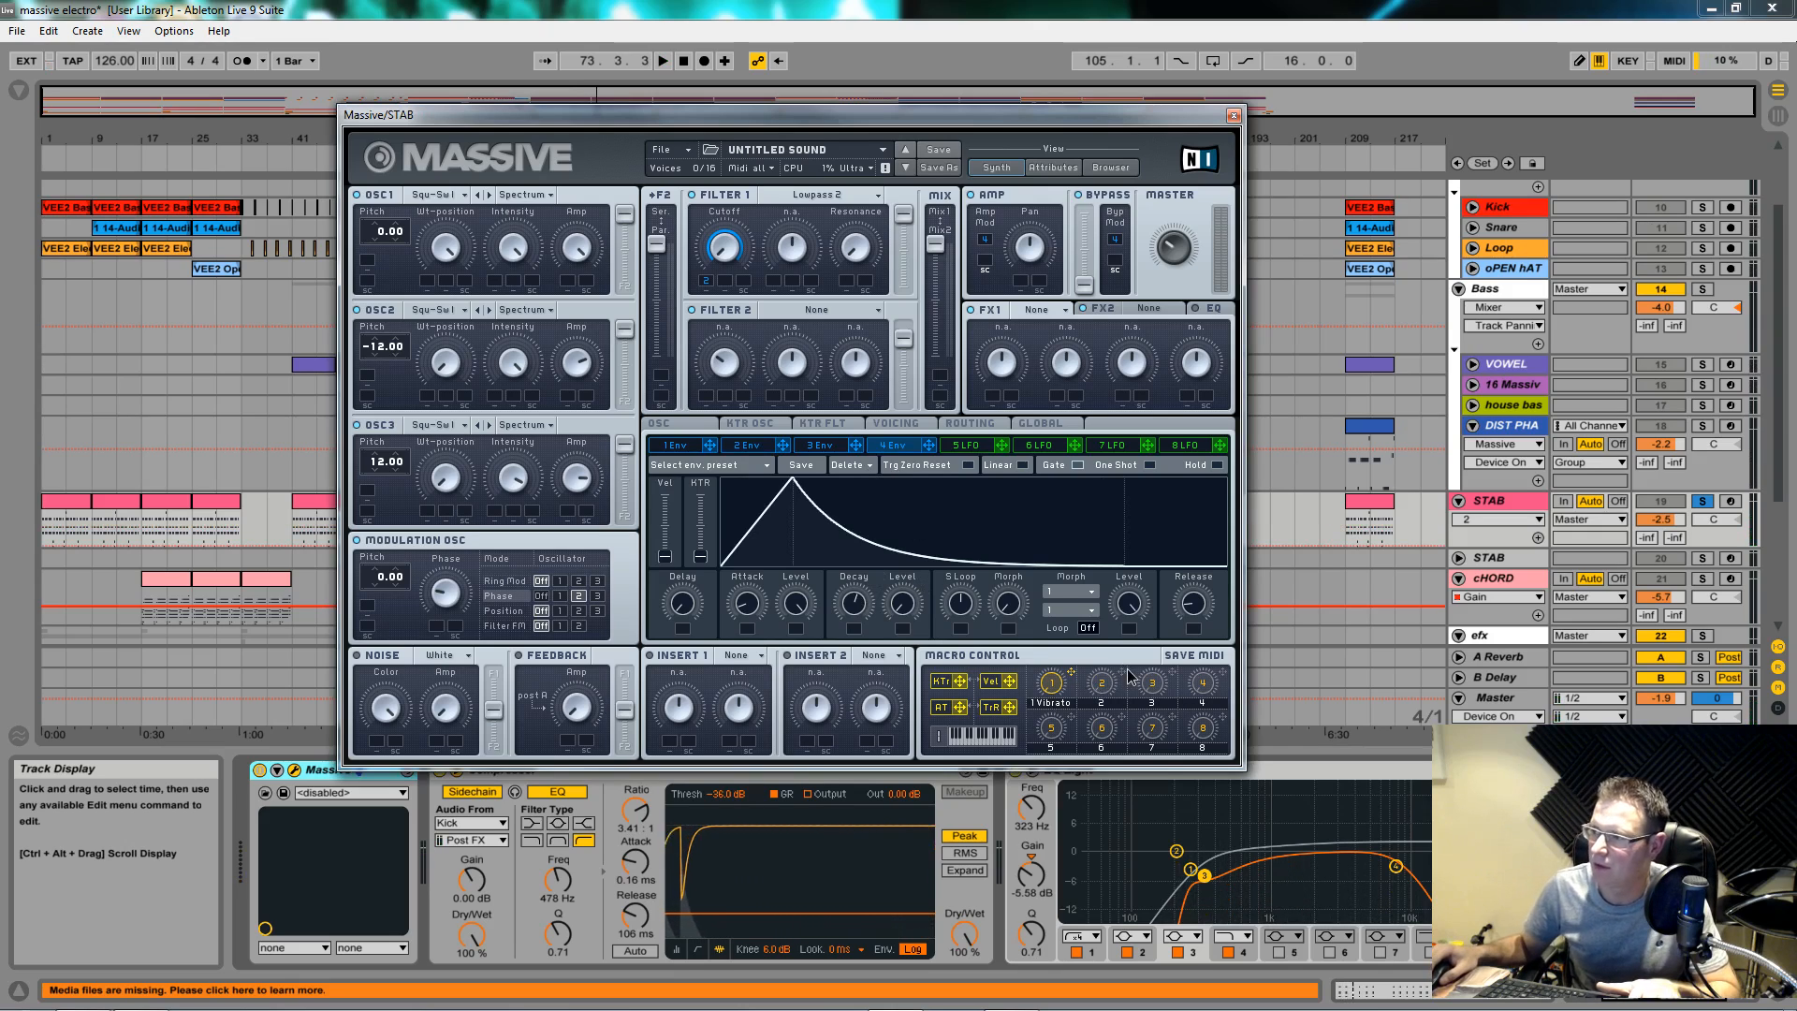
{"action": "left_click_drag", "start_coordinate": [1122, 676], "coordinate": [907, 587]}
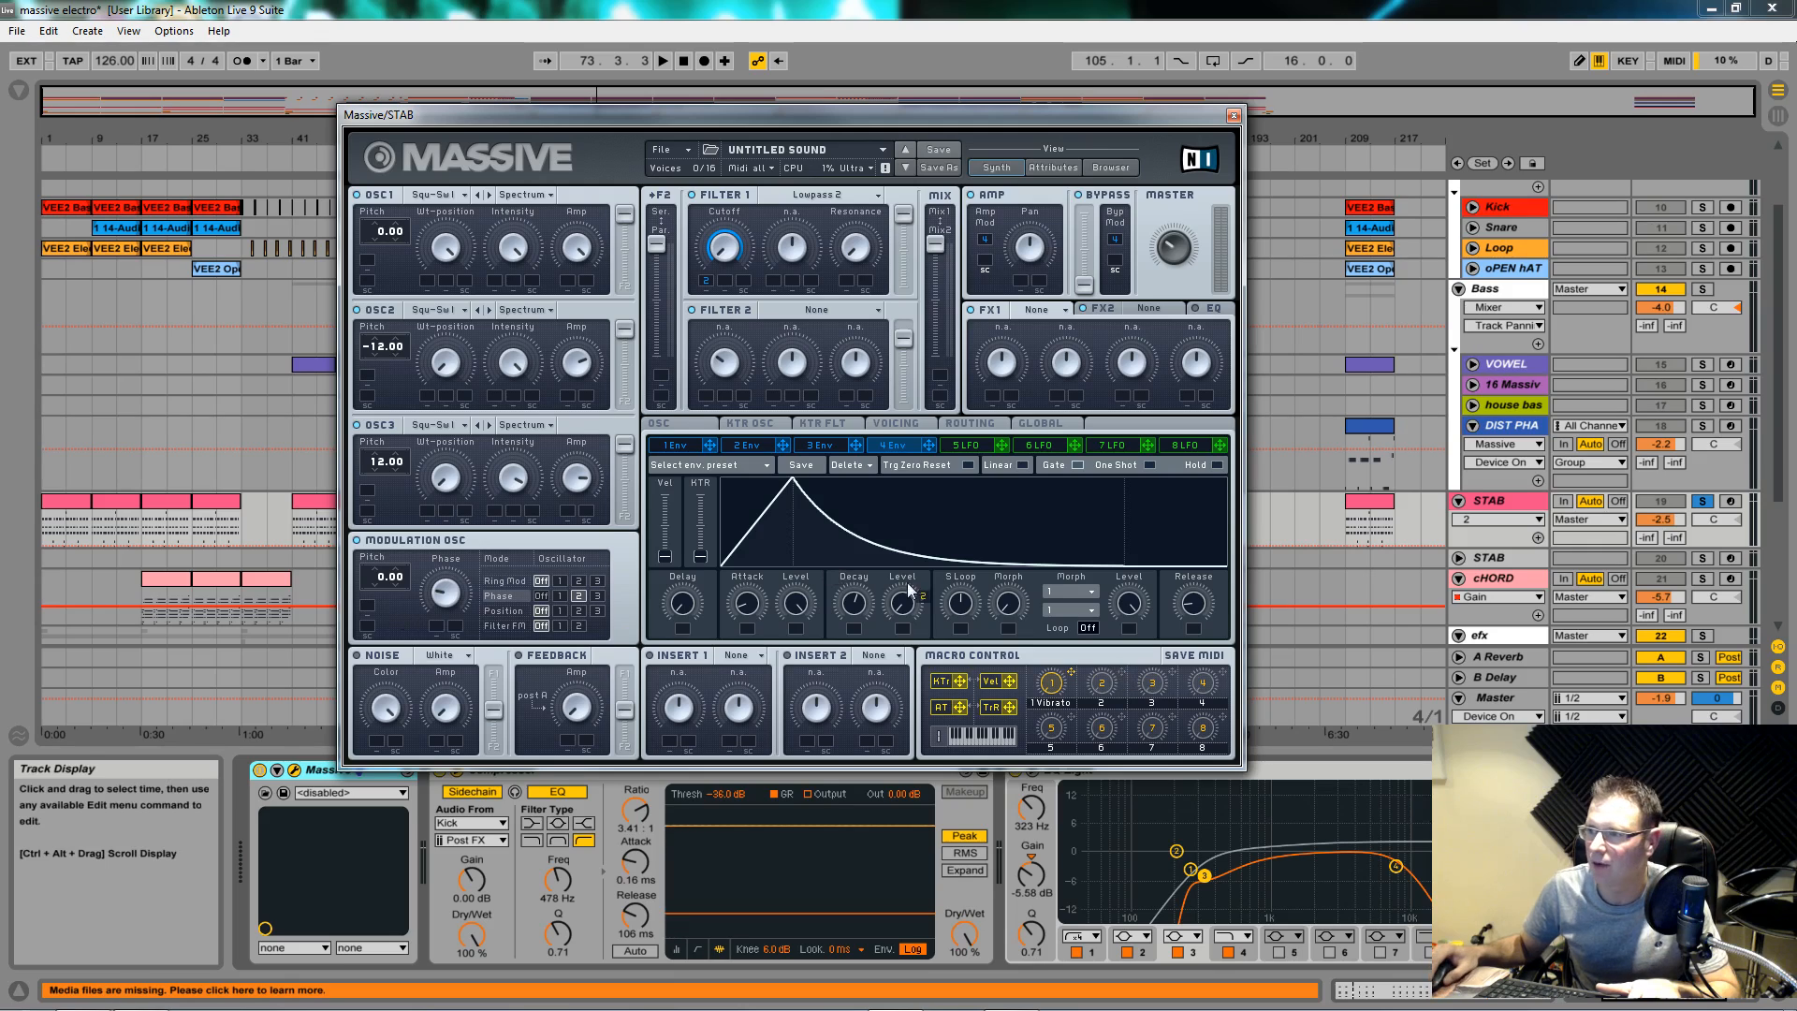
{"action": "left_click", "coordinate": [765, 446]}
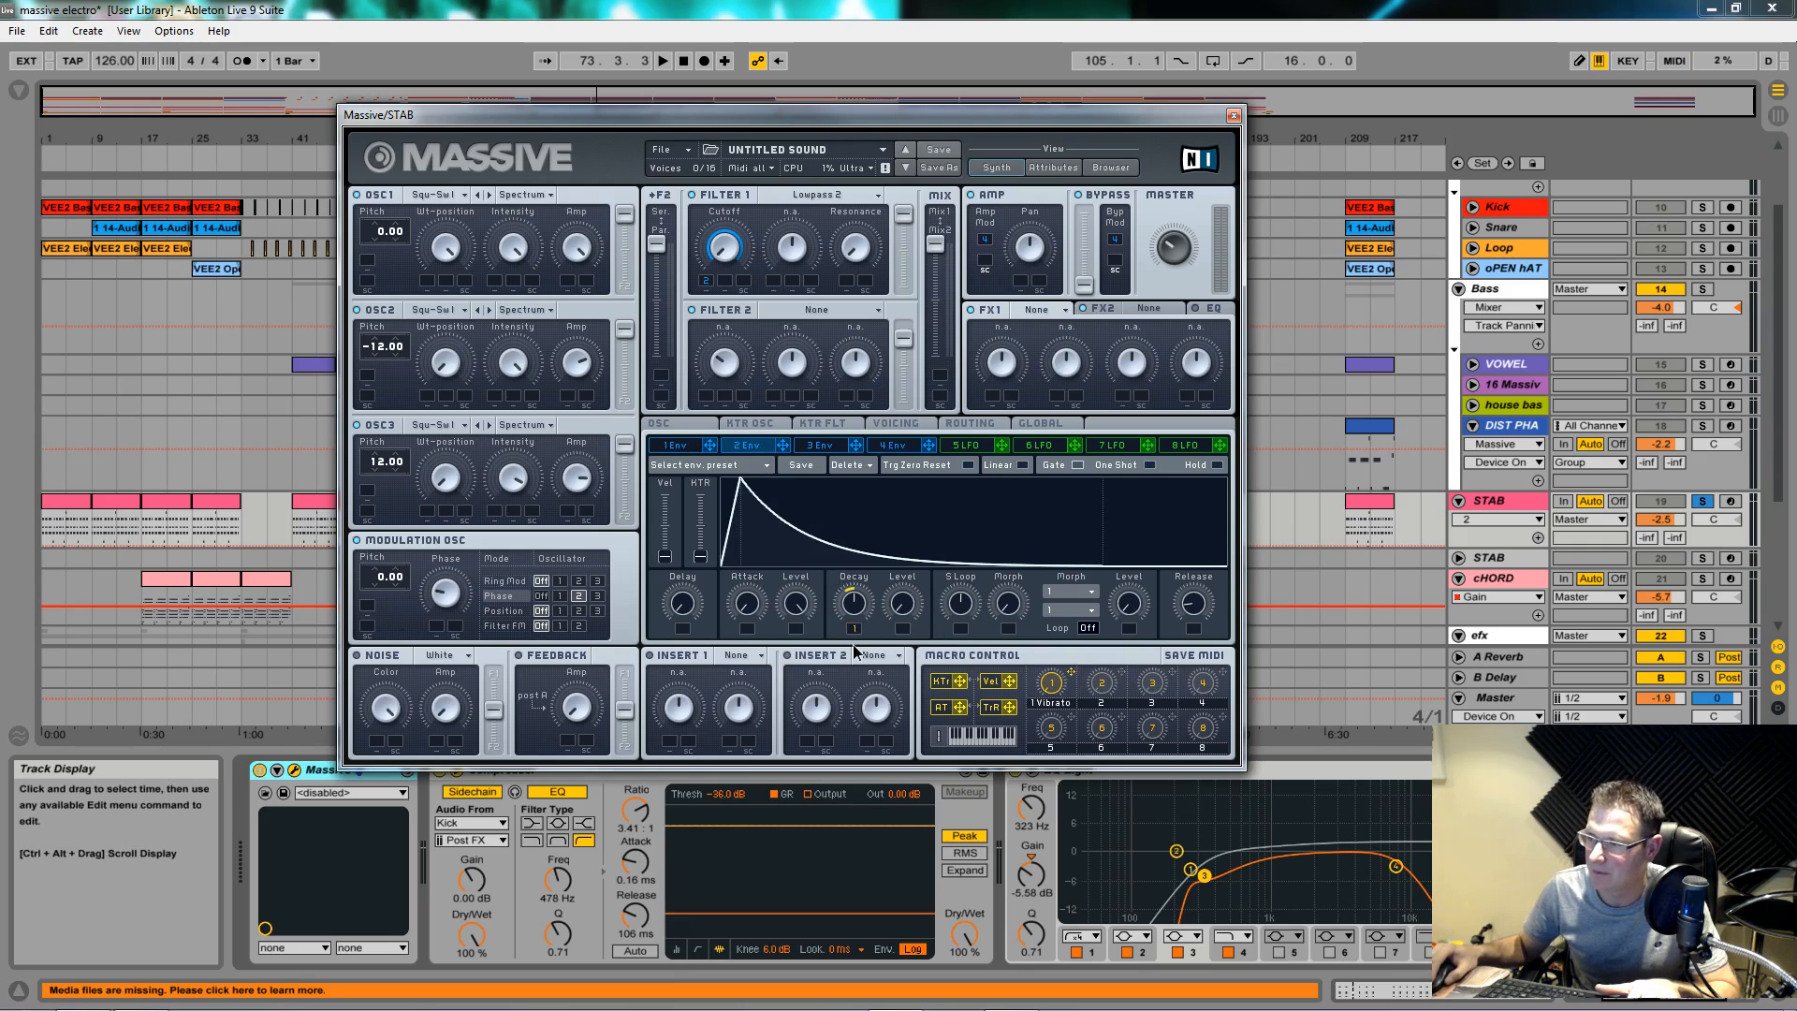
{"action": "left_click", "coordinate": [898, 445]}
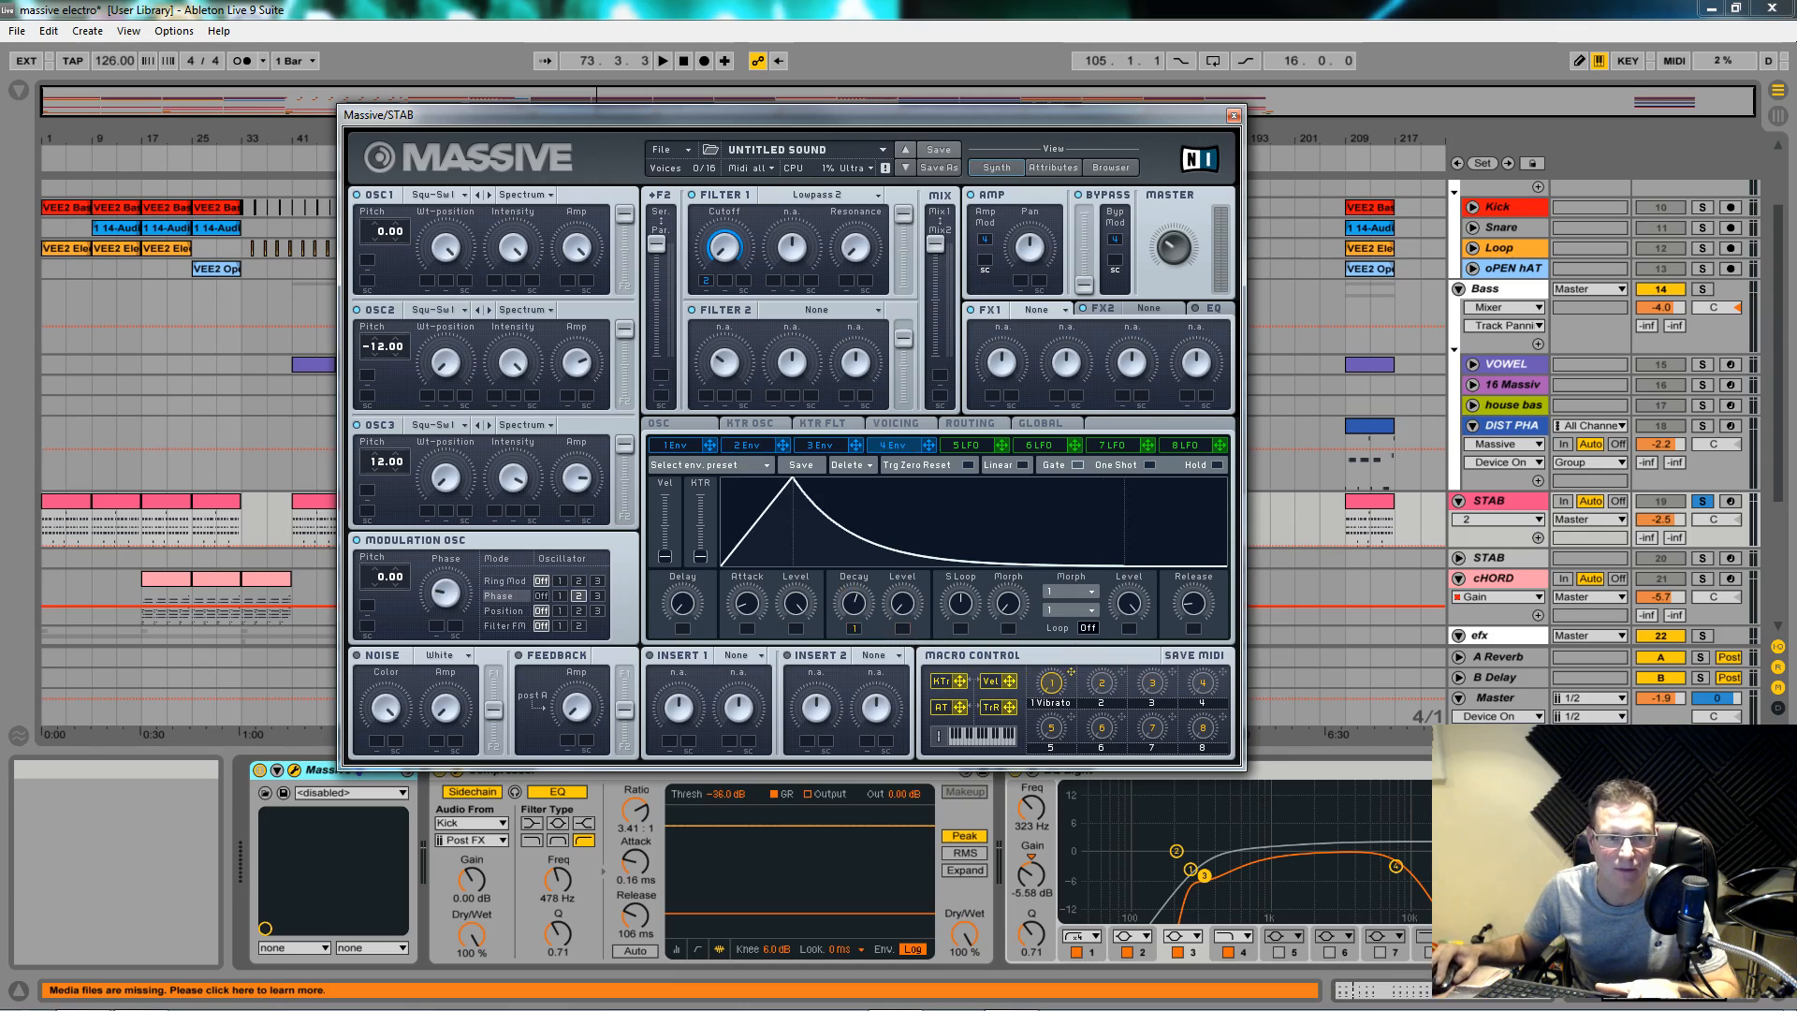
Step: Assign macro 2 to envelope 2's decay, rename it 'pluck', and audition the stab
{"action": "left_click", "coordinate": [855, 628]}
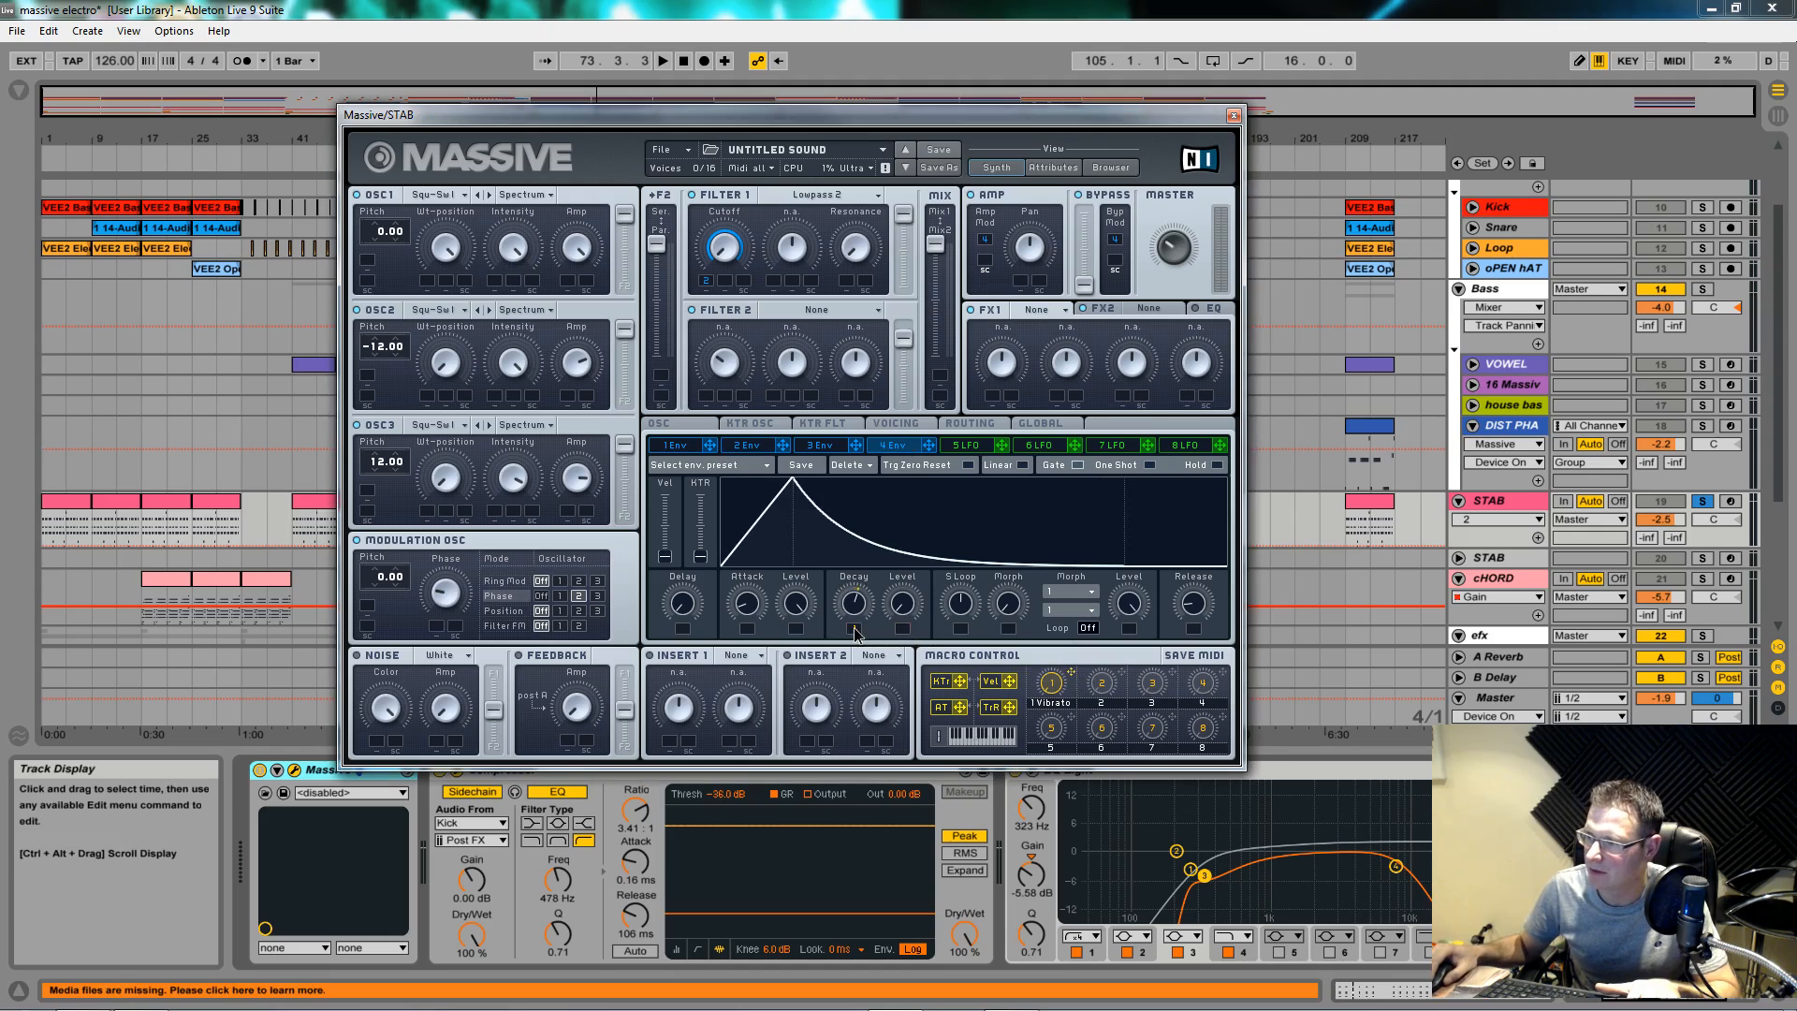
{"action": "double_click", "coordinate": [1108, 702]}
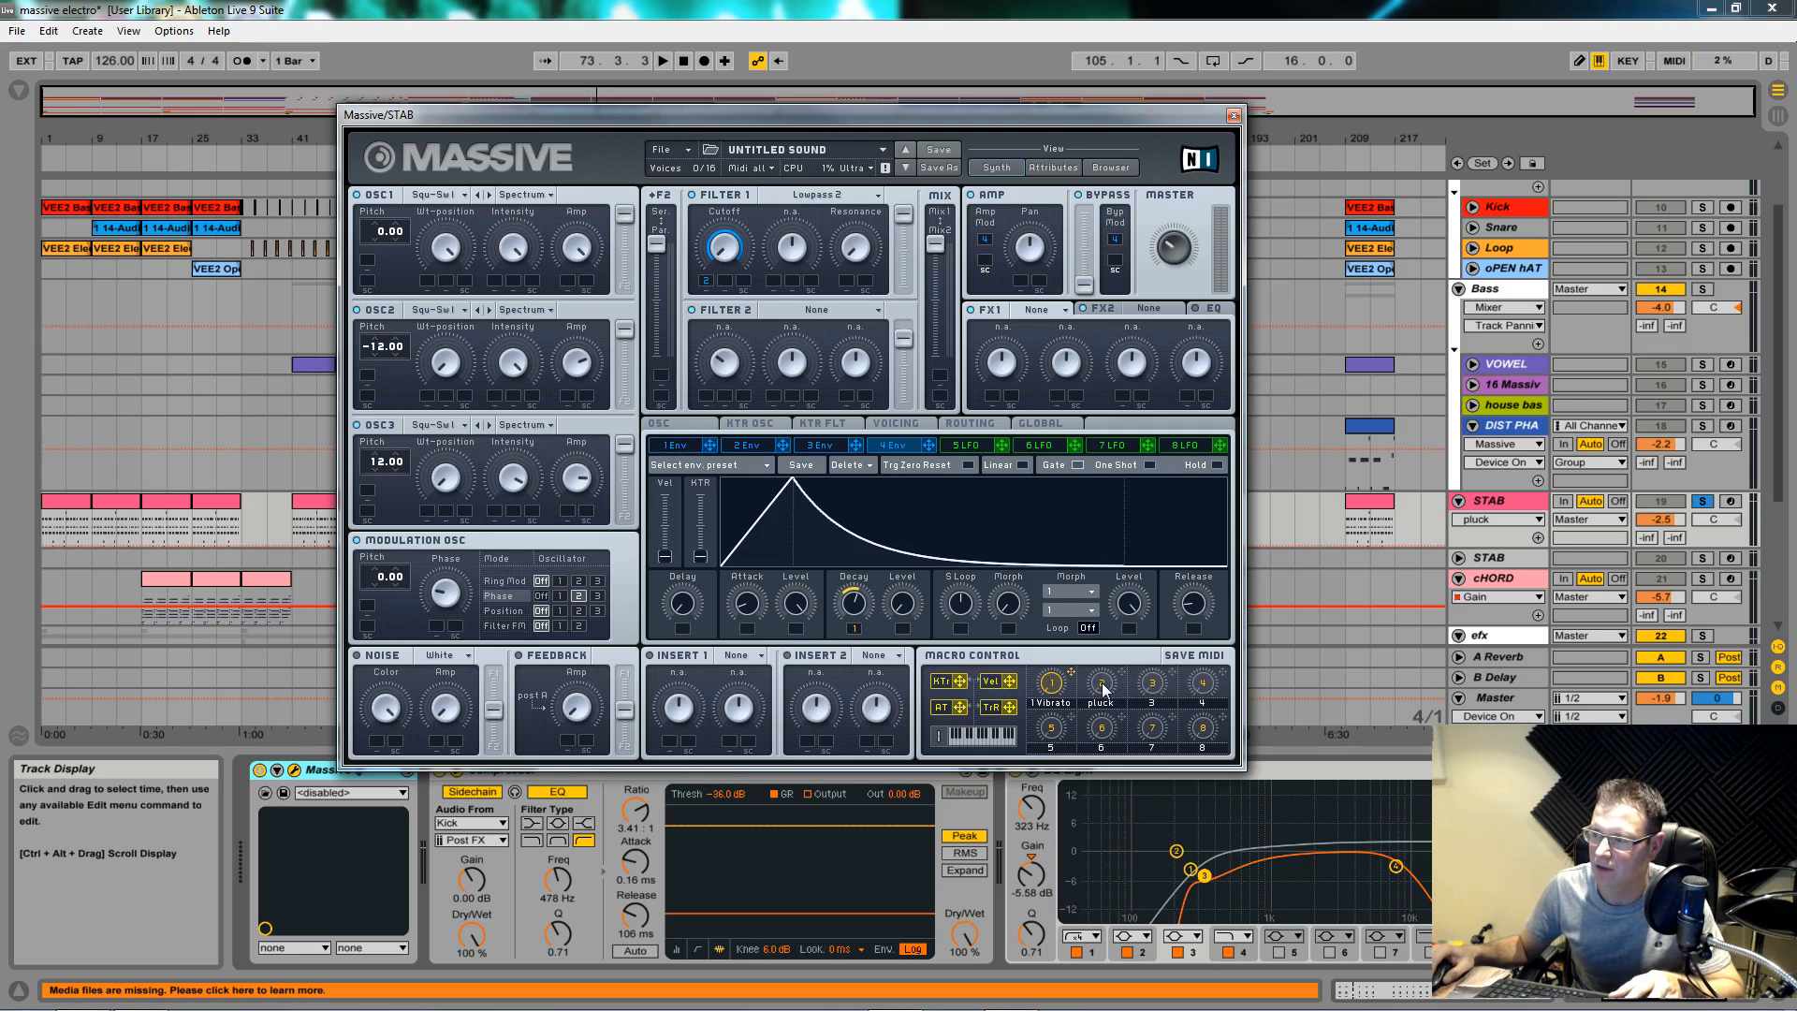
{"action": "key", "text": "space"}
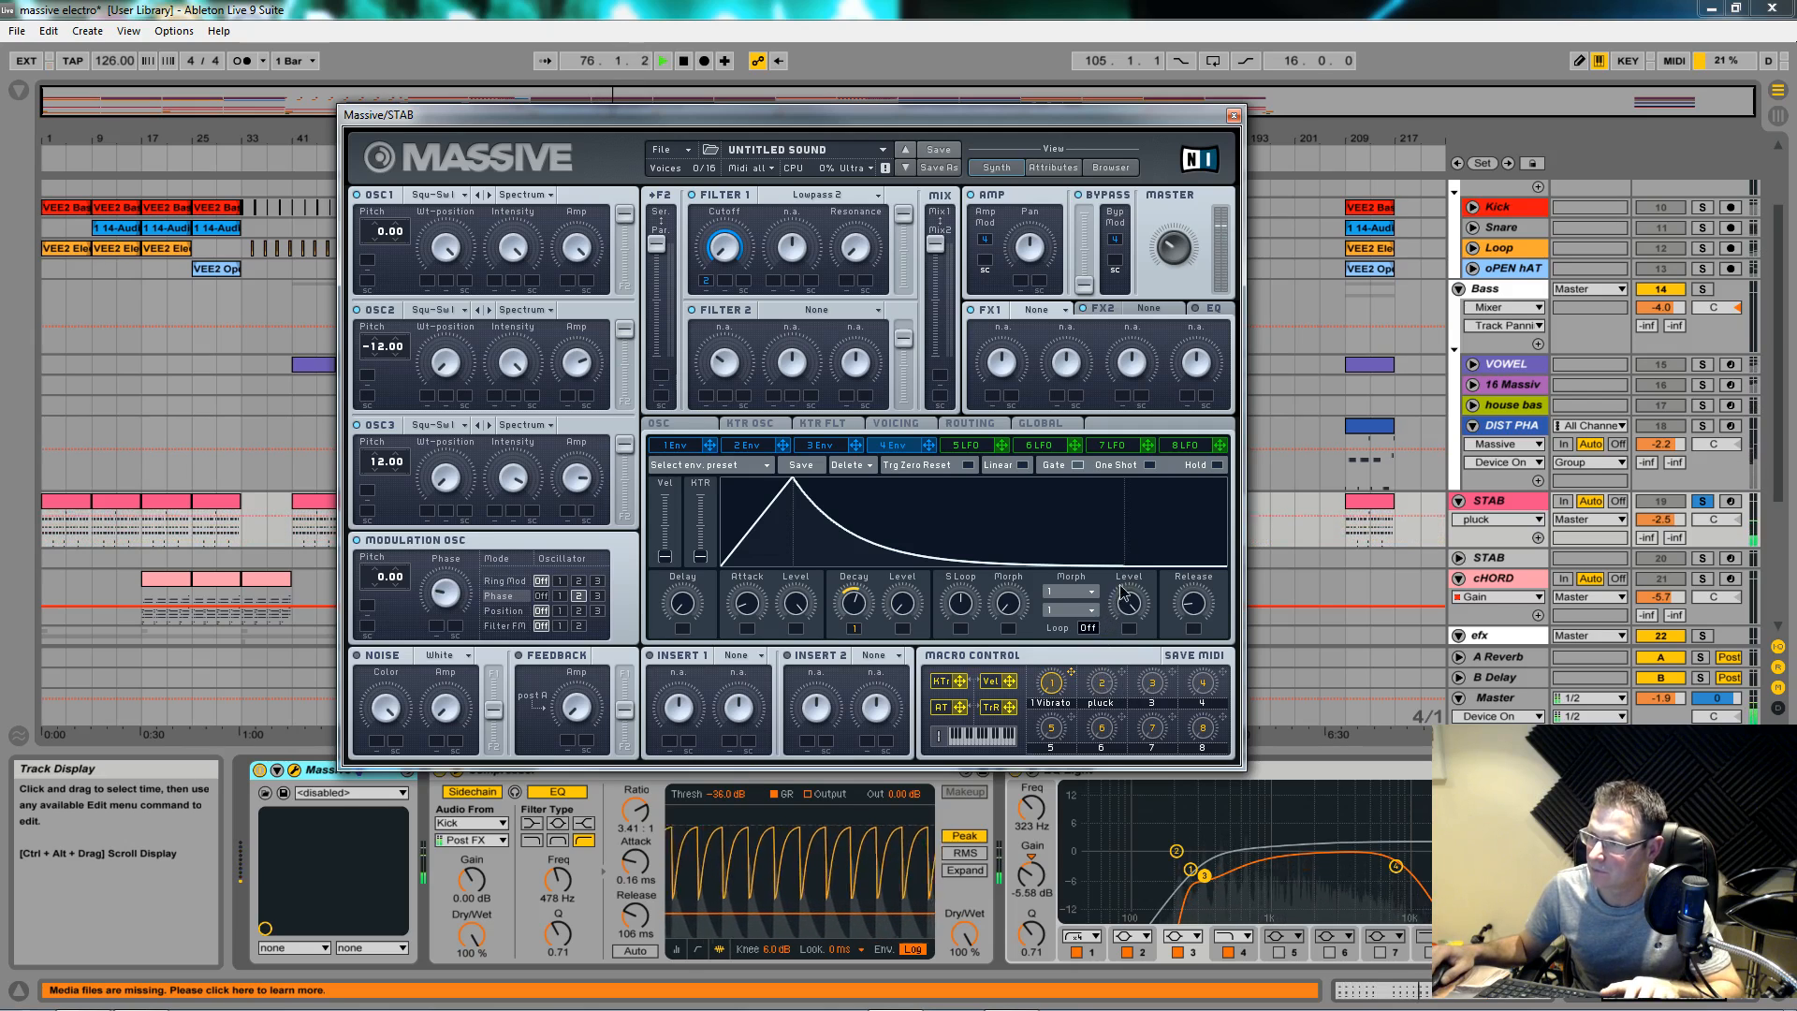
{"action": "key", "text": "space"}
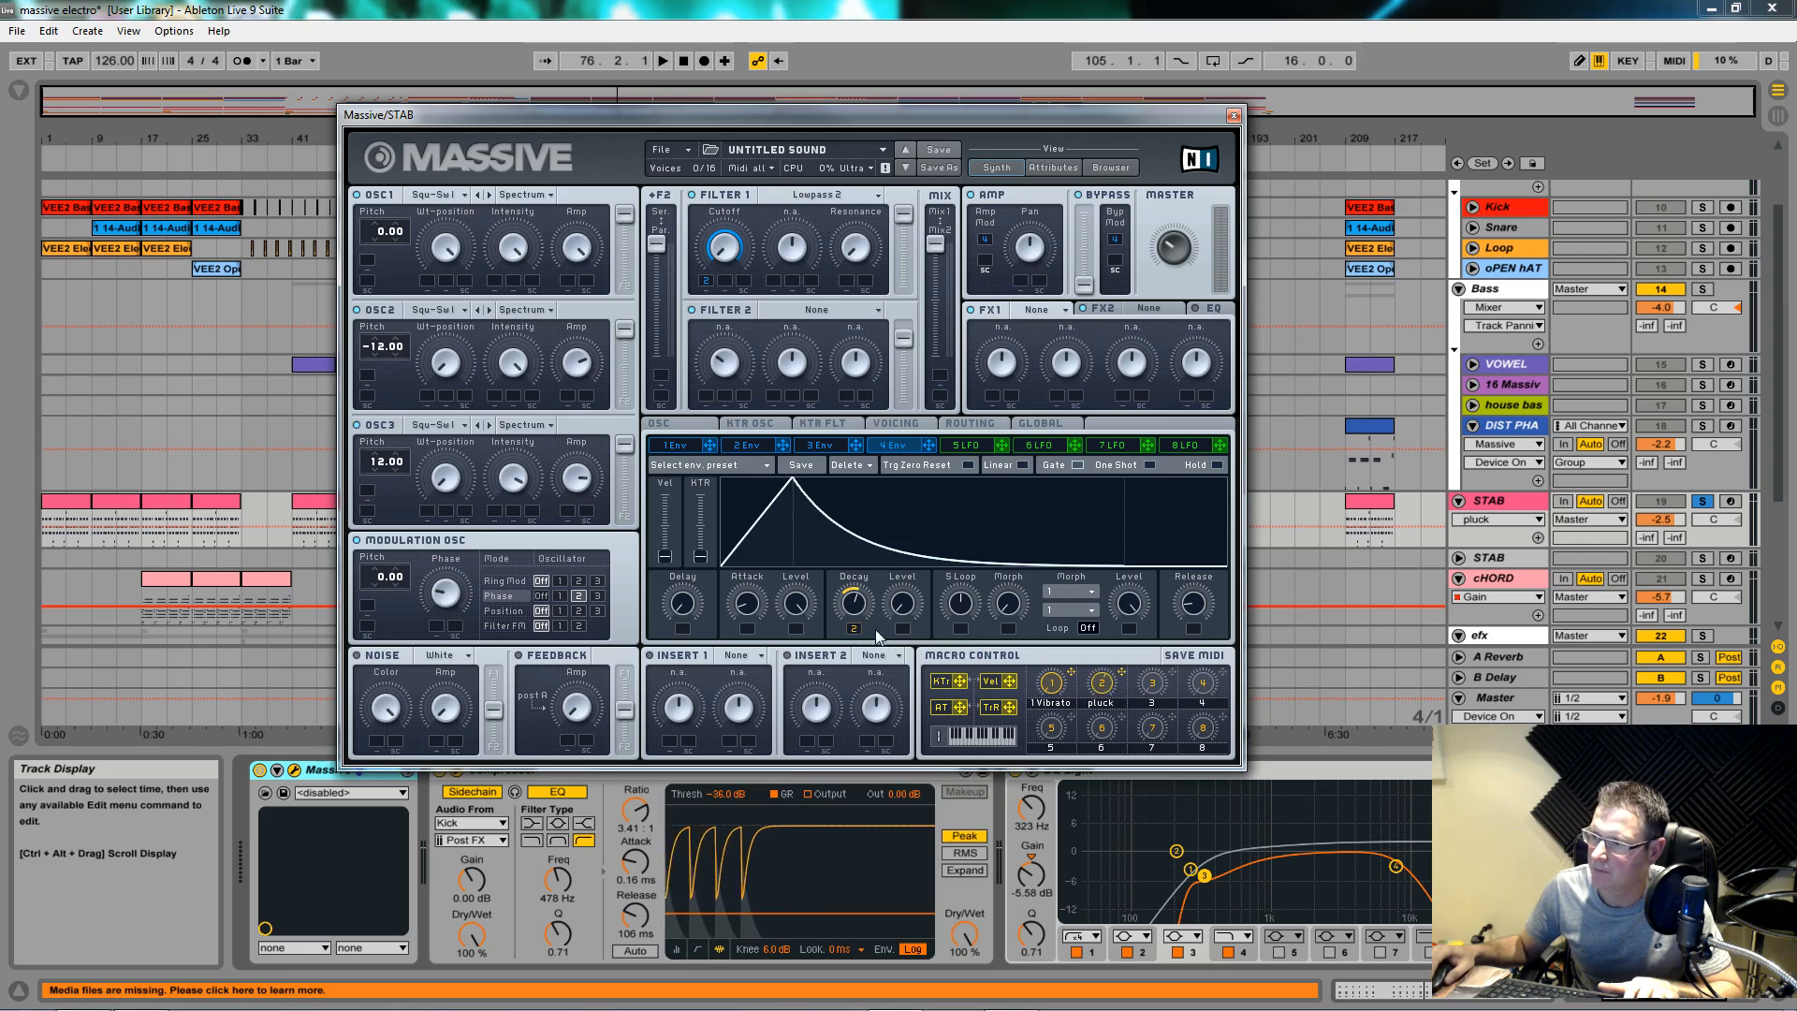
{"action": "left_click", "coordinate": [759, 449]}
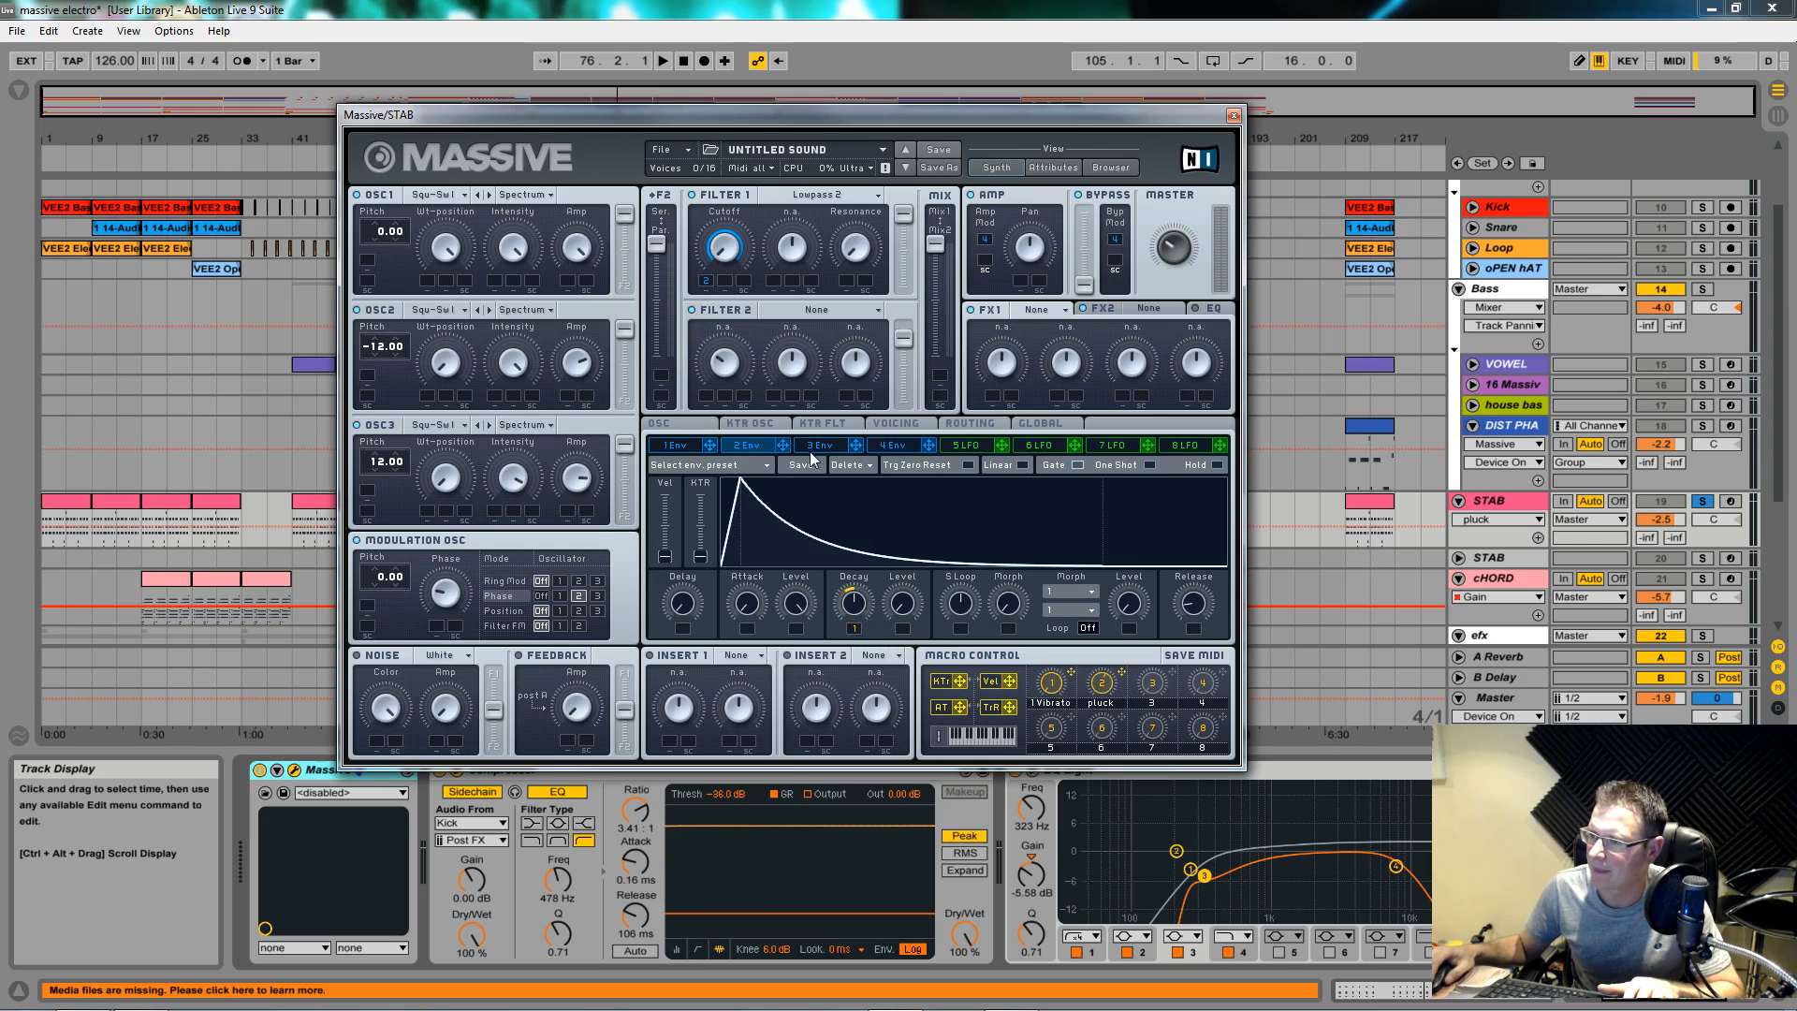
{"action": "key", "text": "space"}
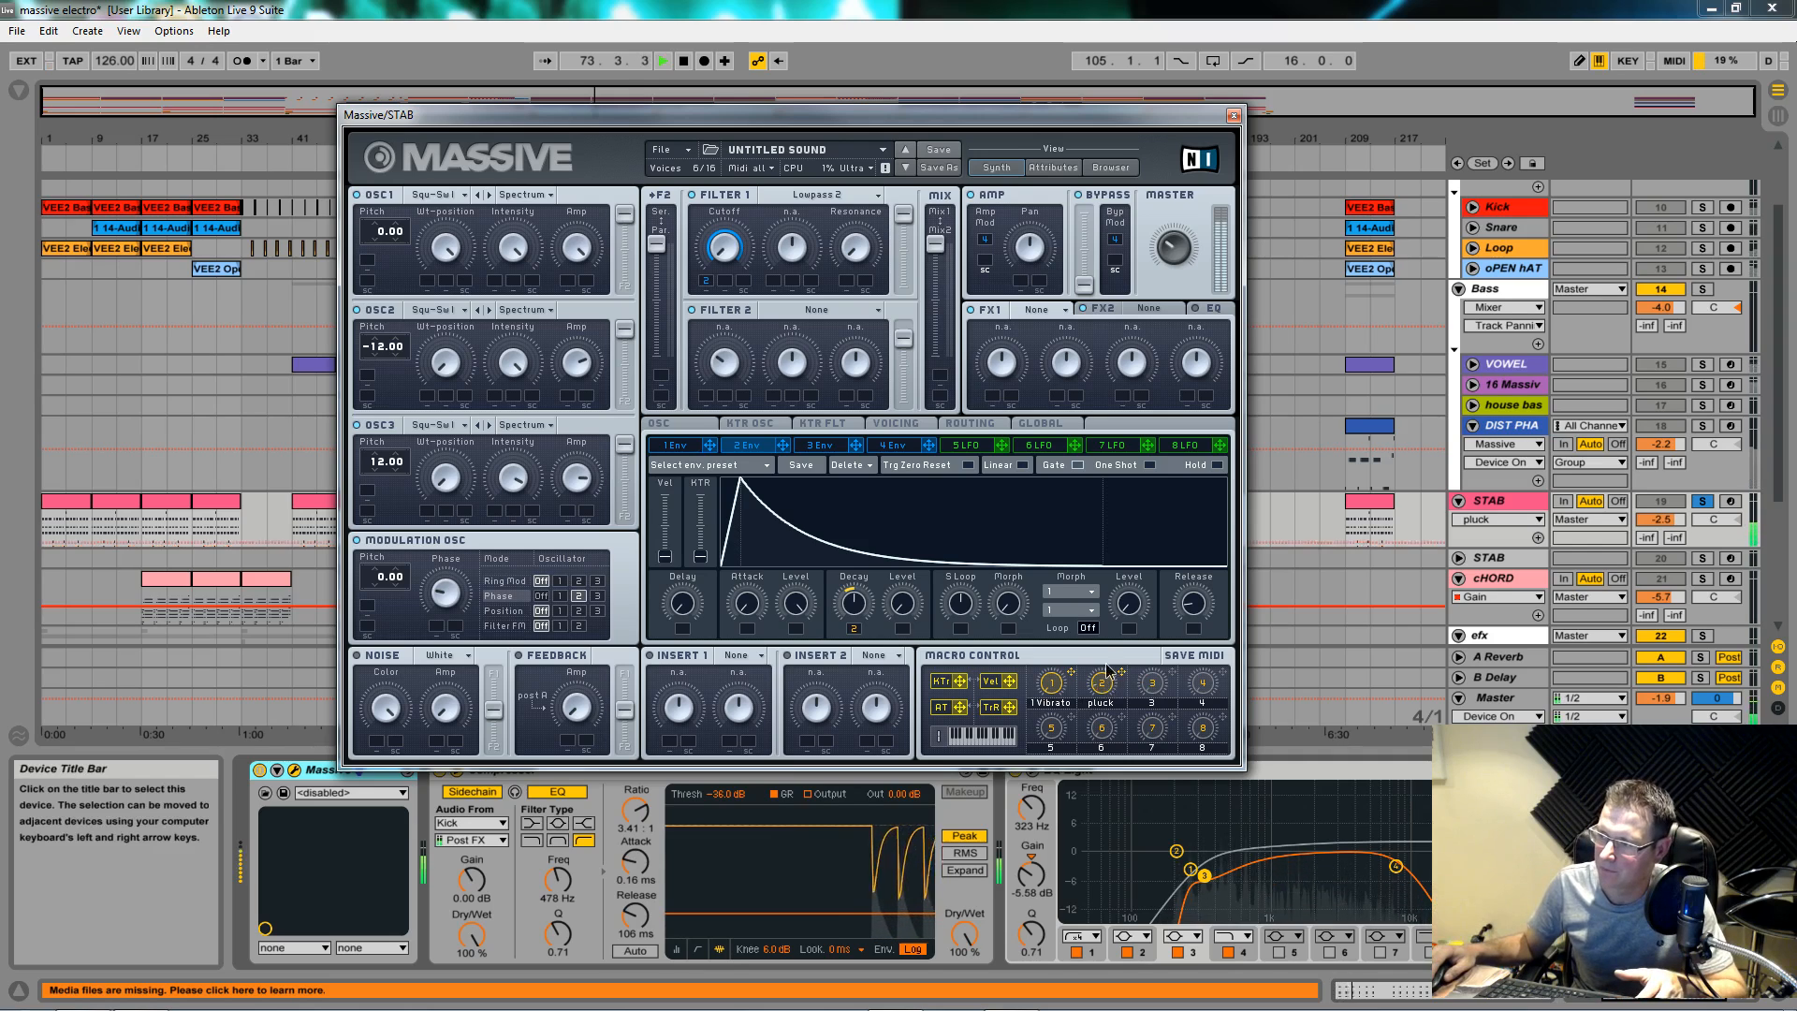
Step: Replay from bar 73 with the Kick soloed, turn the pluck macro down, then stop
{"action": "key", "text": "space"}
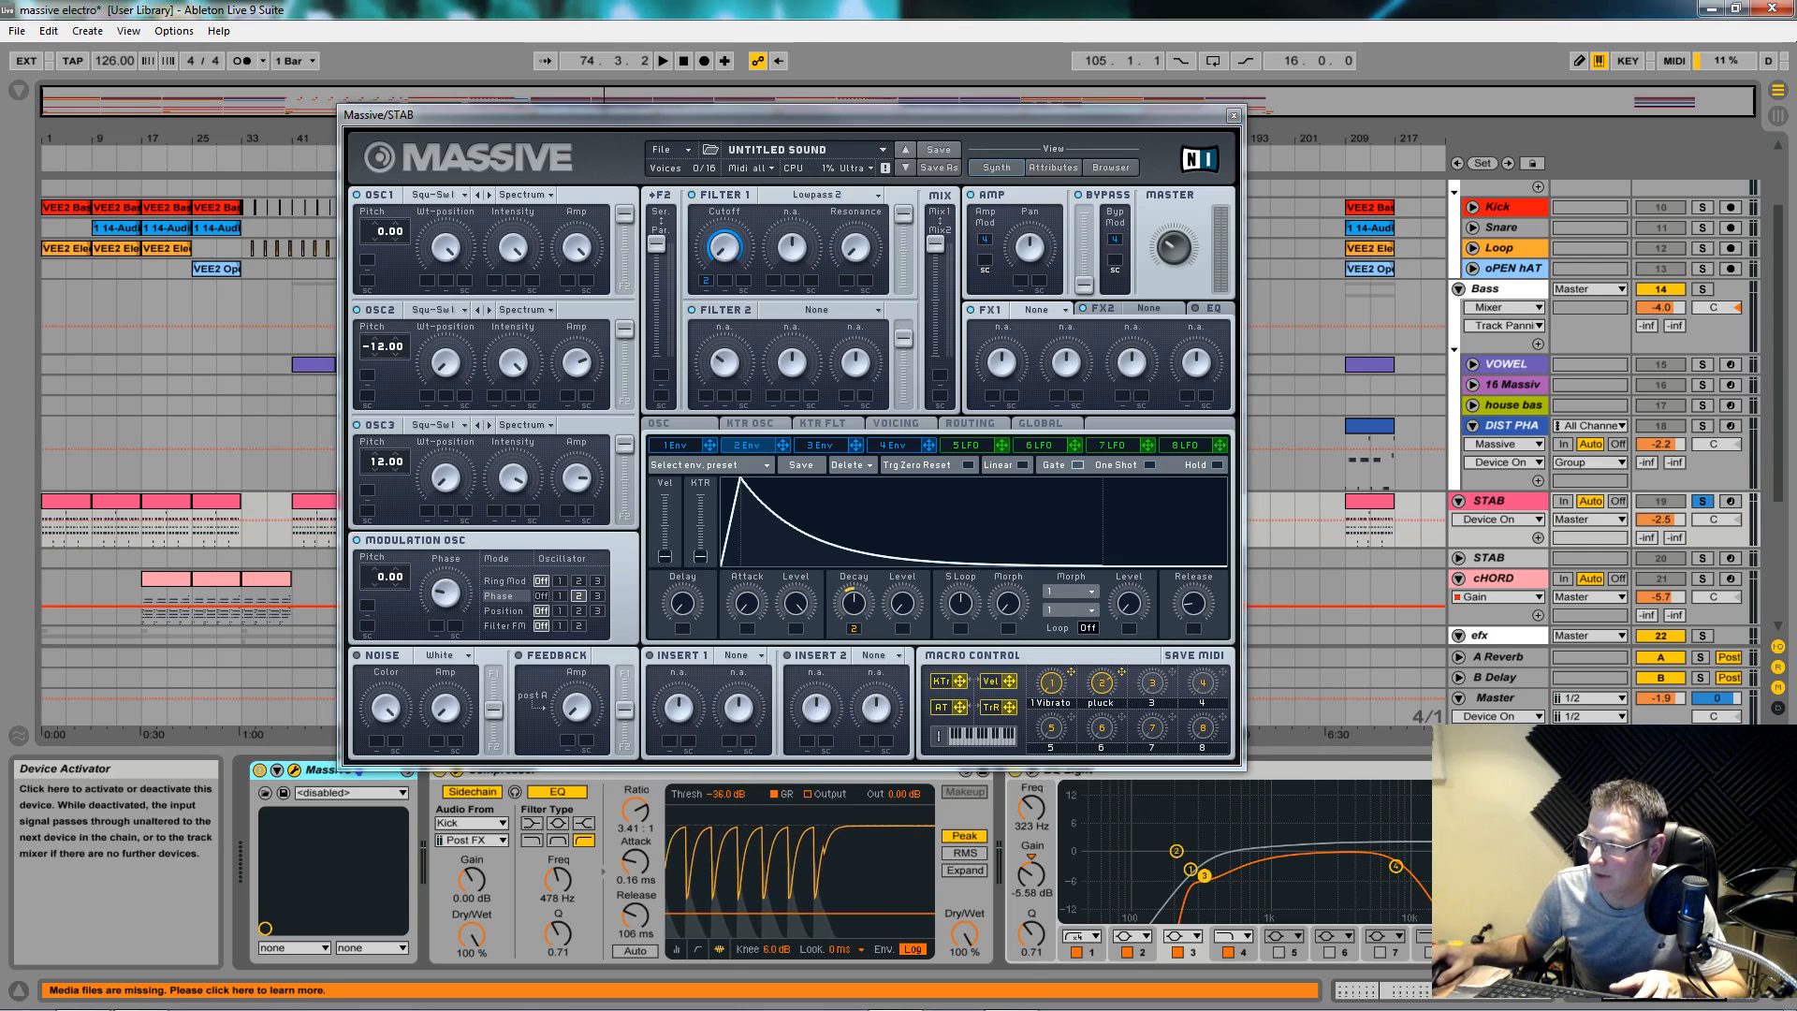
{"action": "key", "text": "space"}
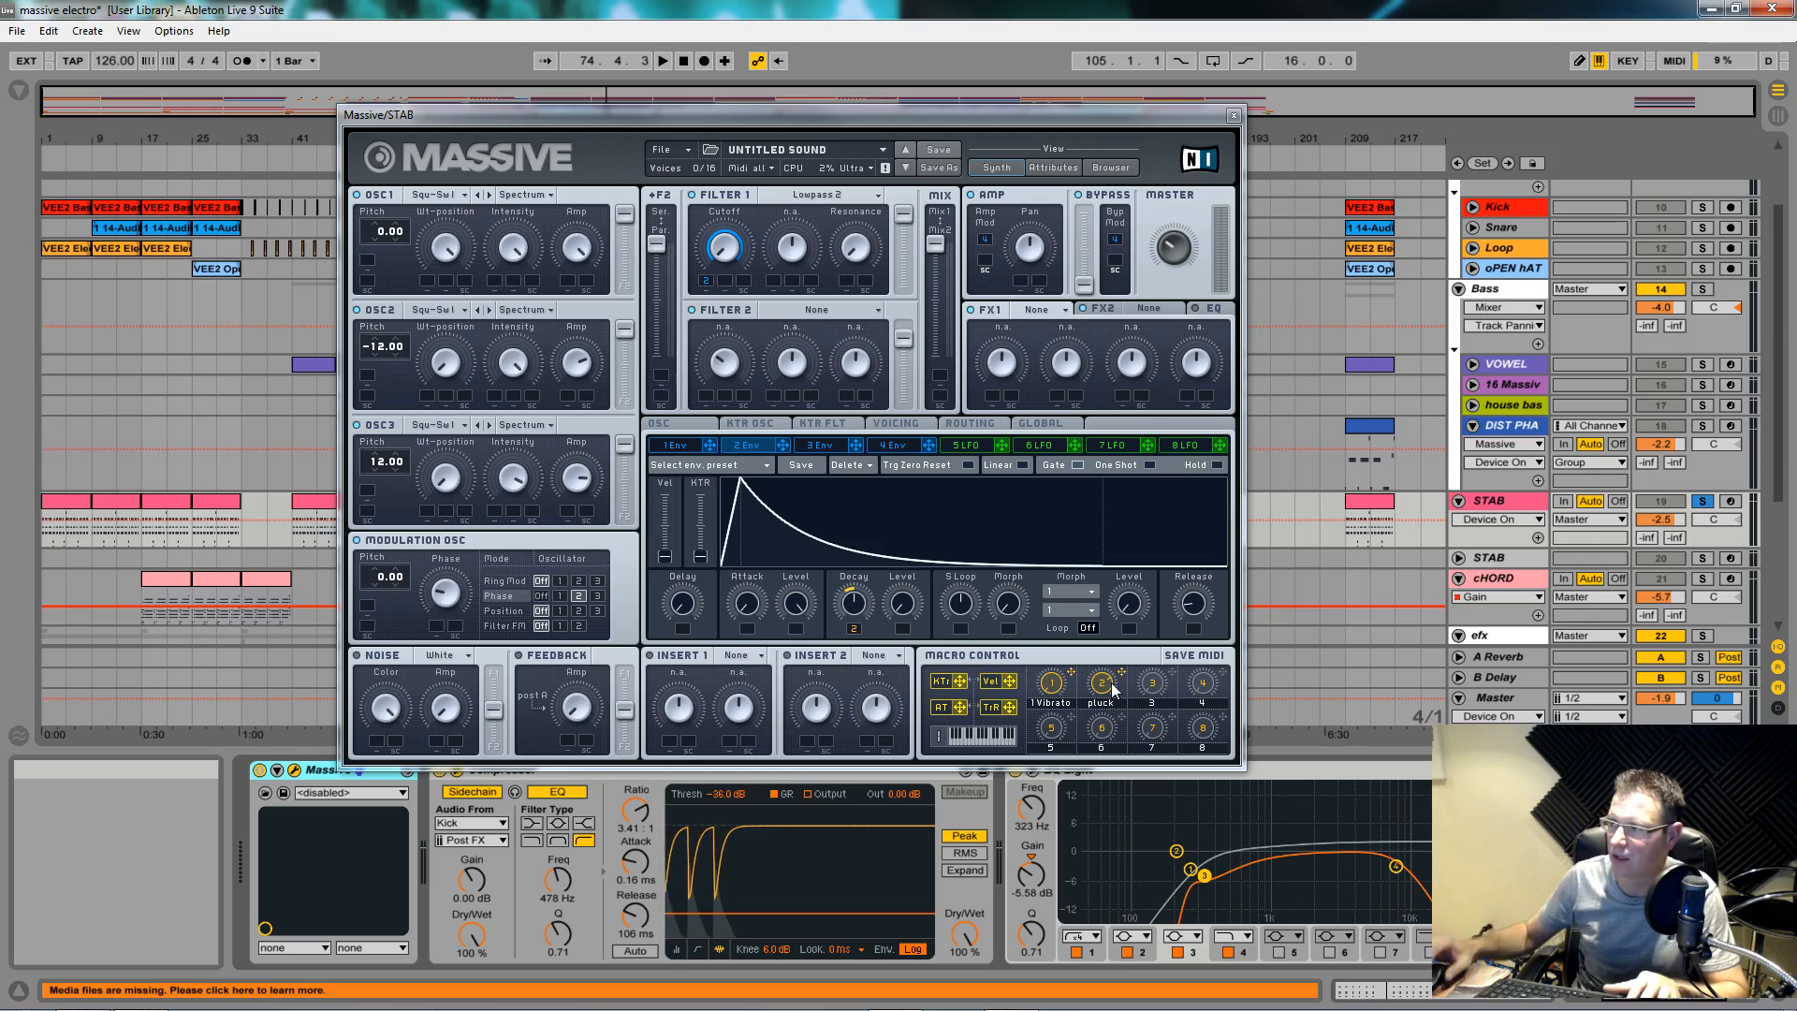
{"action": "left_click", "coordinate": [1702, 207]}
{"action": "key", "text": "space"}
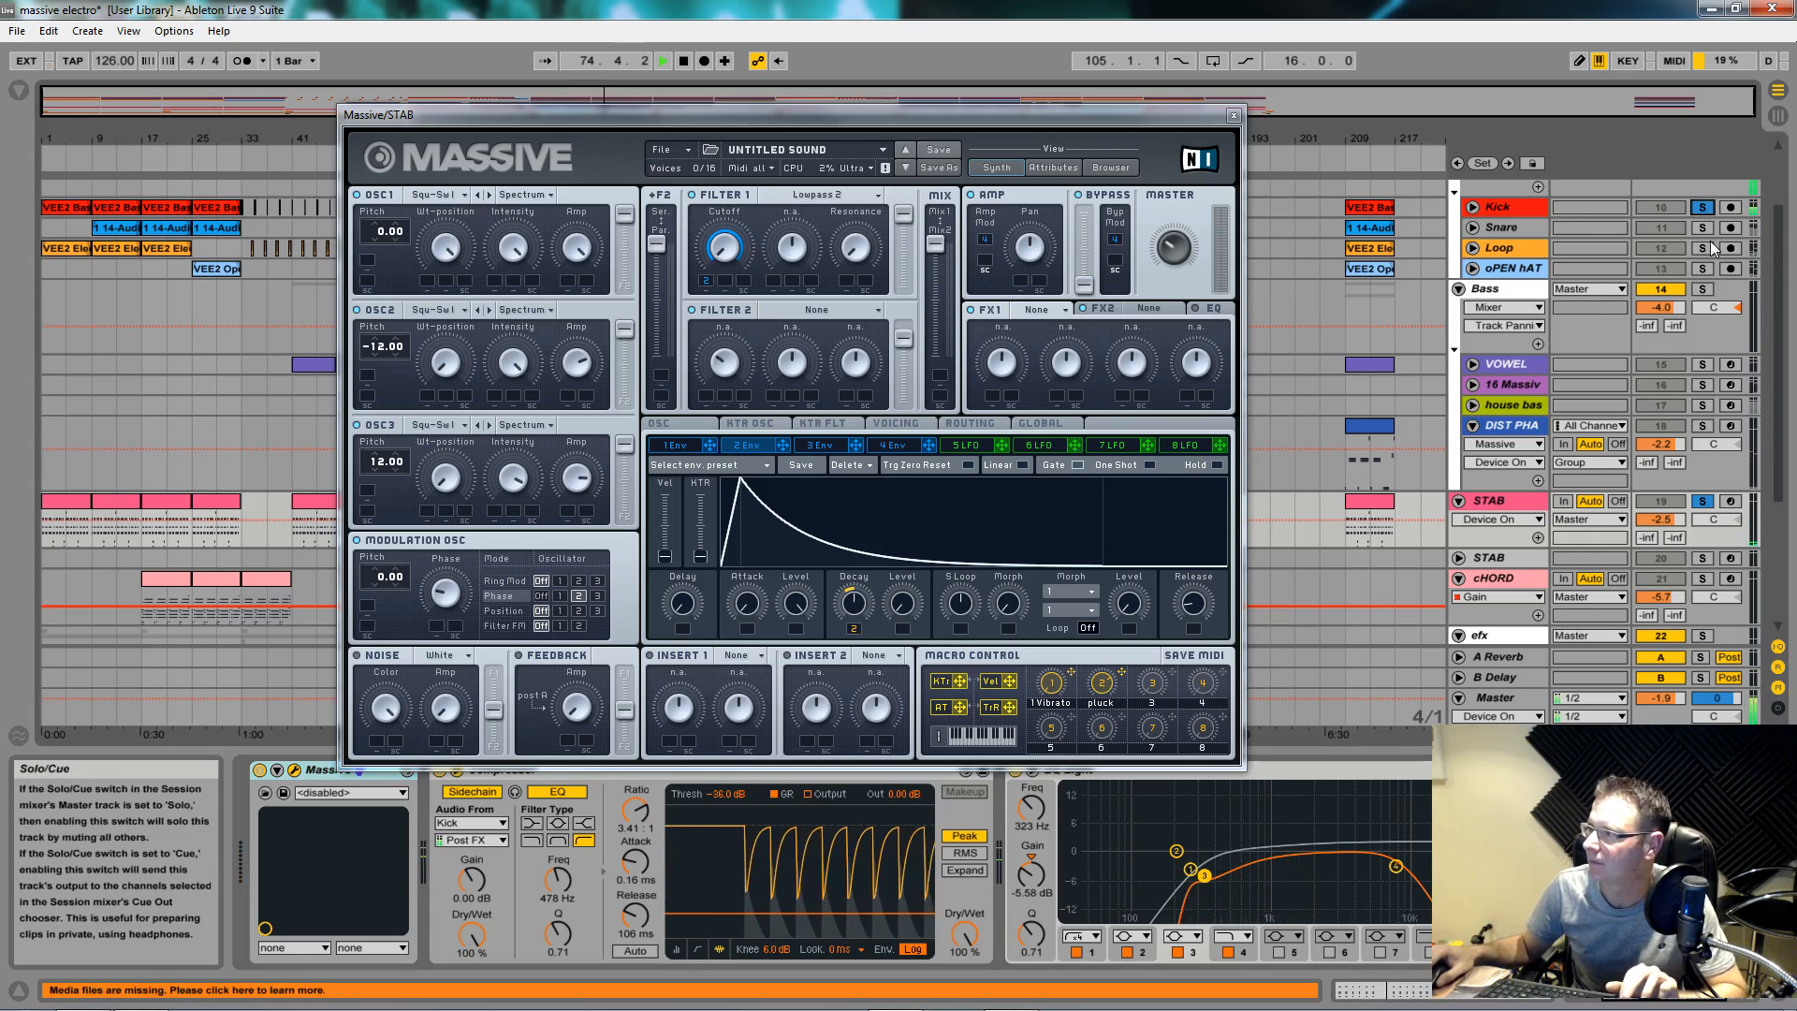
{"action": "left_click_drag", "start_coordinate": [1103, 683], "coordinate": [1107, 744]}
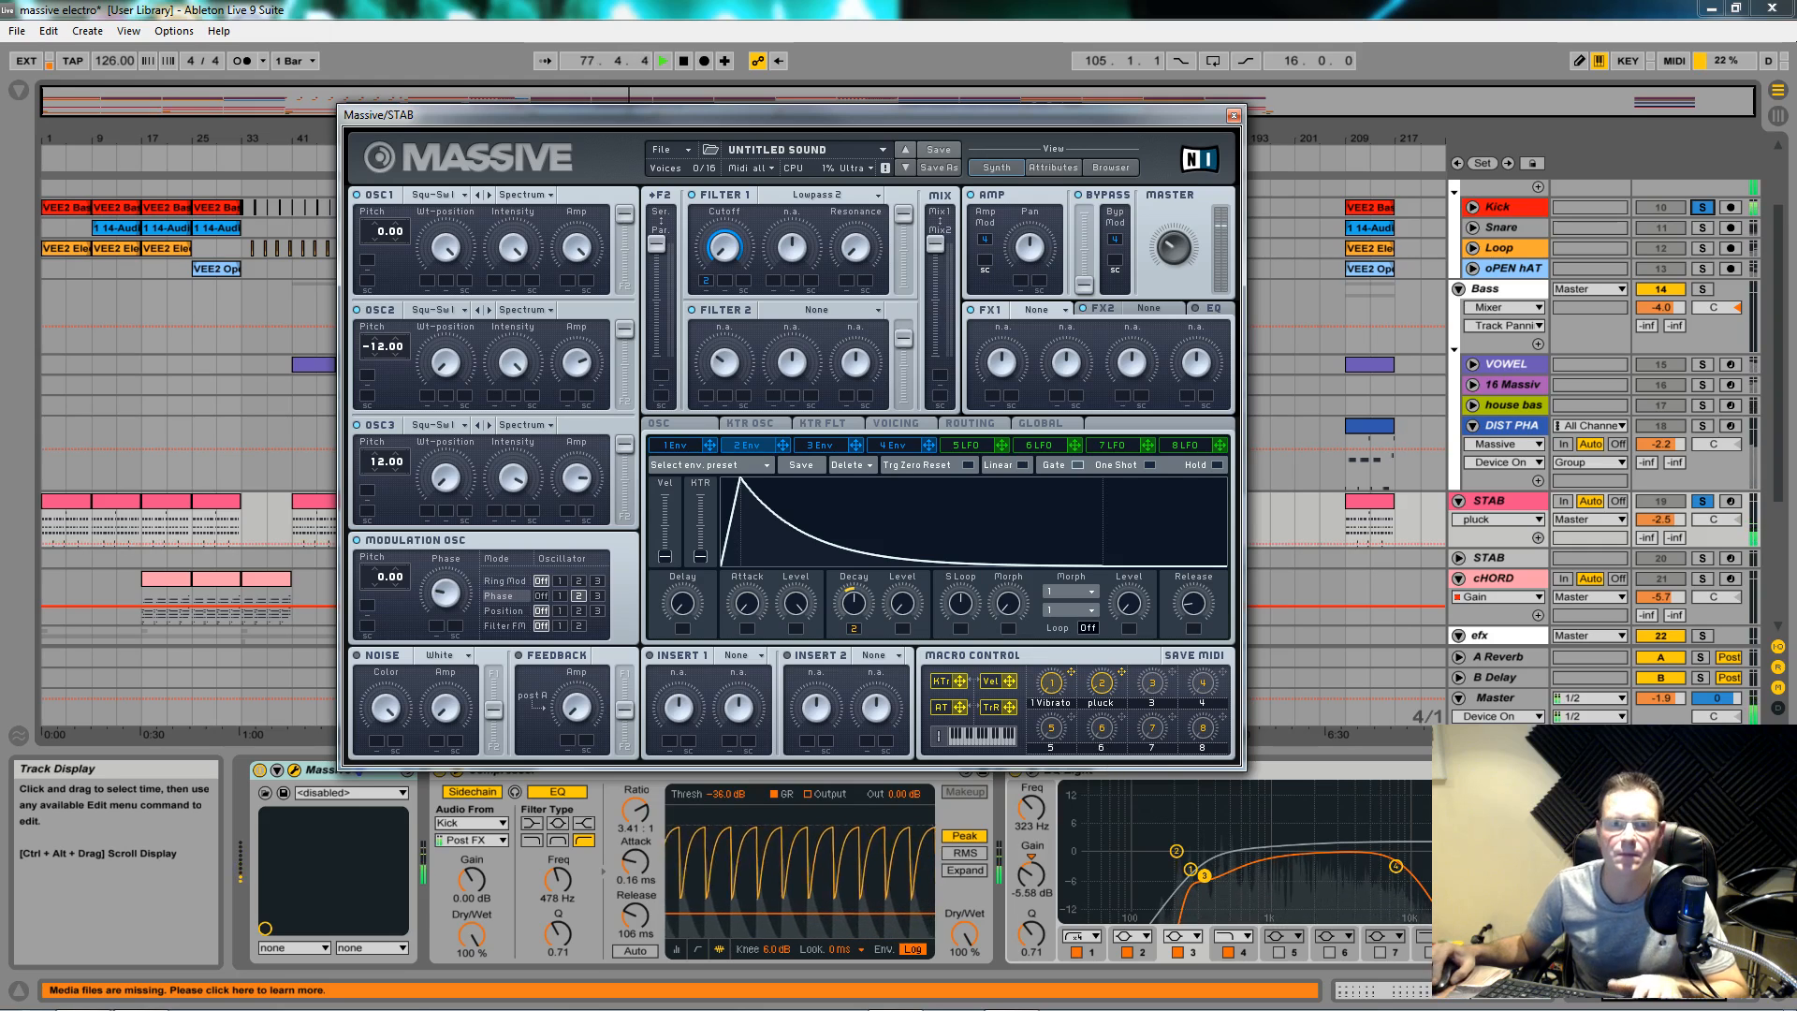
{"action": "key", "text": "space"}
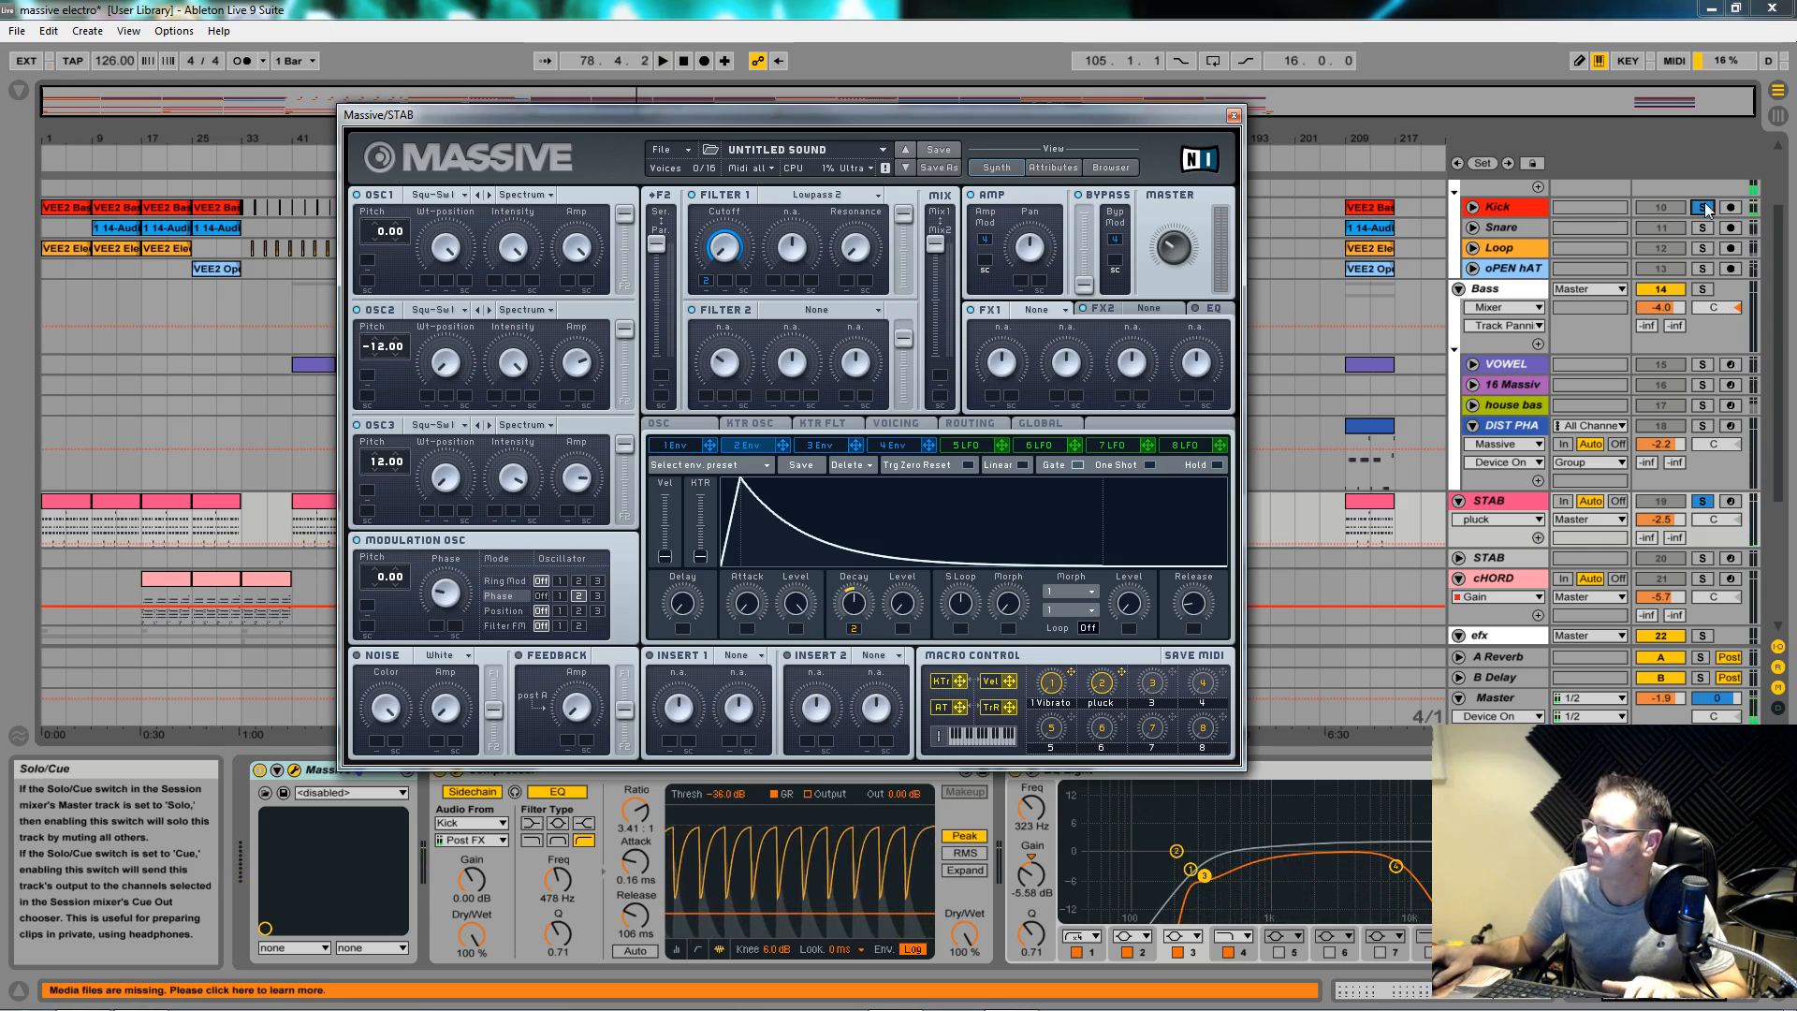
Step: Solo STAB, load Chorus into the first effect slot, and lower its dry/wet mix
{"action": "left_click", "coordinate": [1702, 501]}
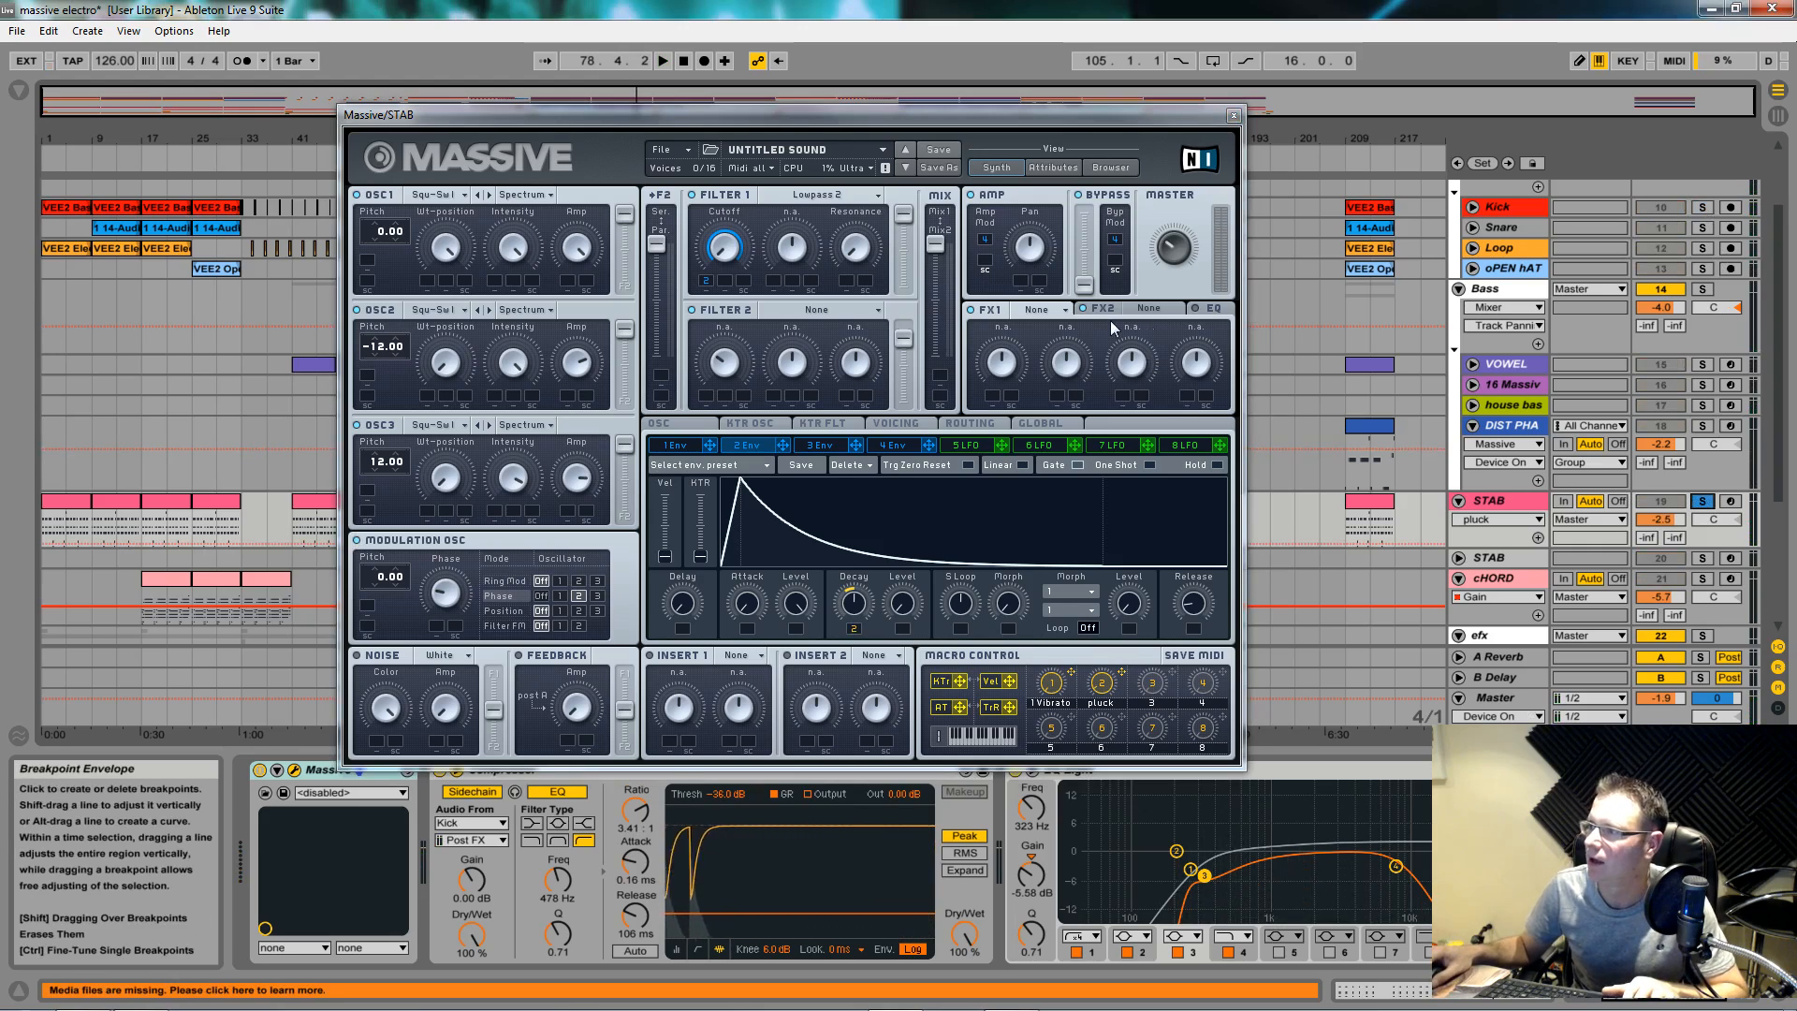
{"action": "left_click", "coordinate": [1040, 309]}
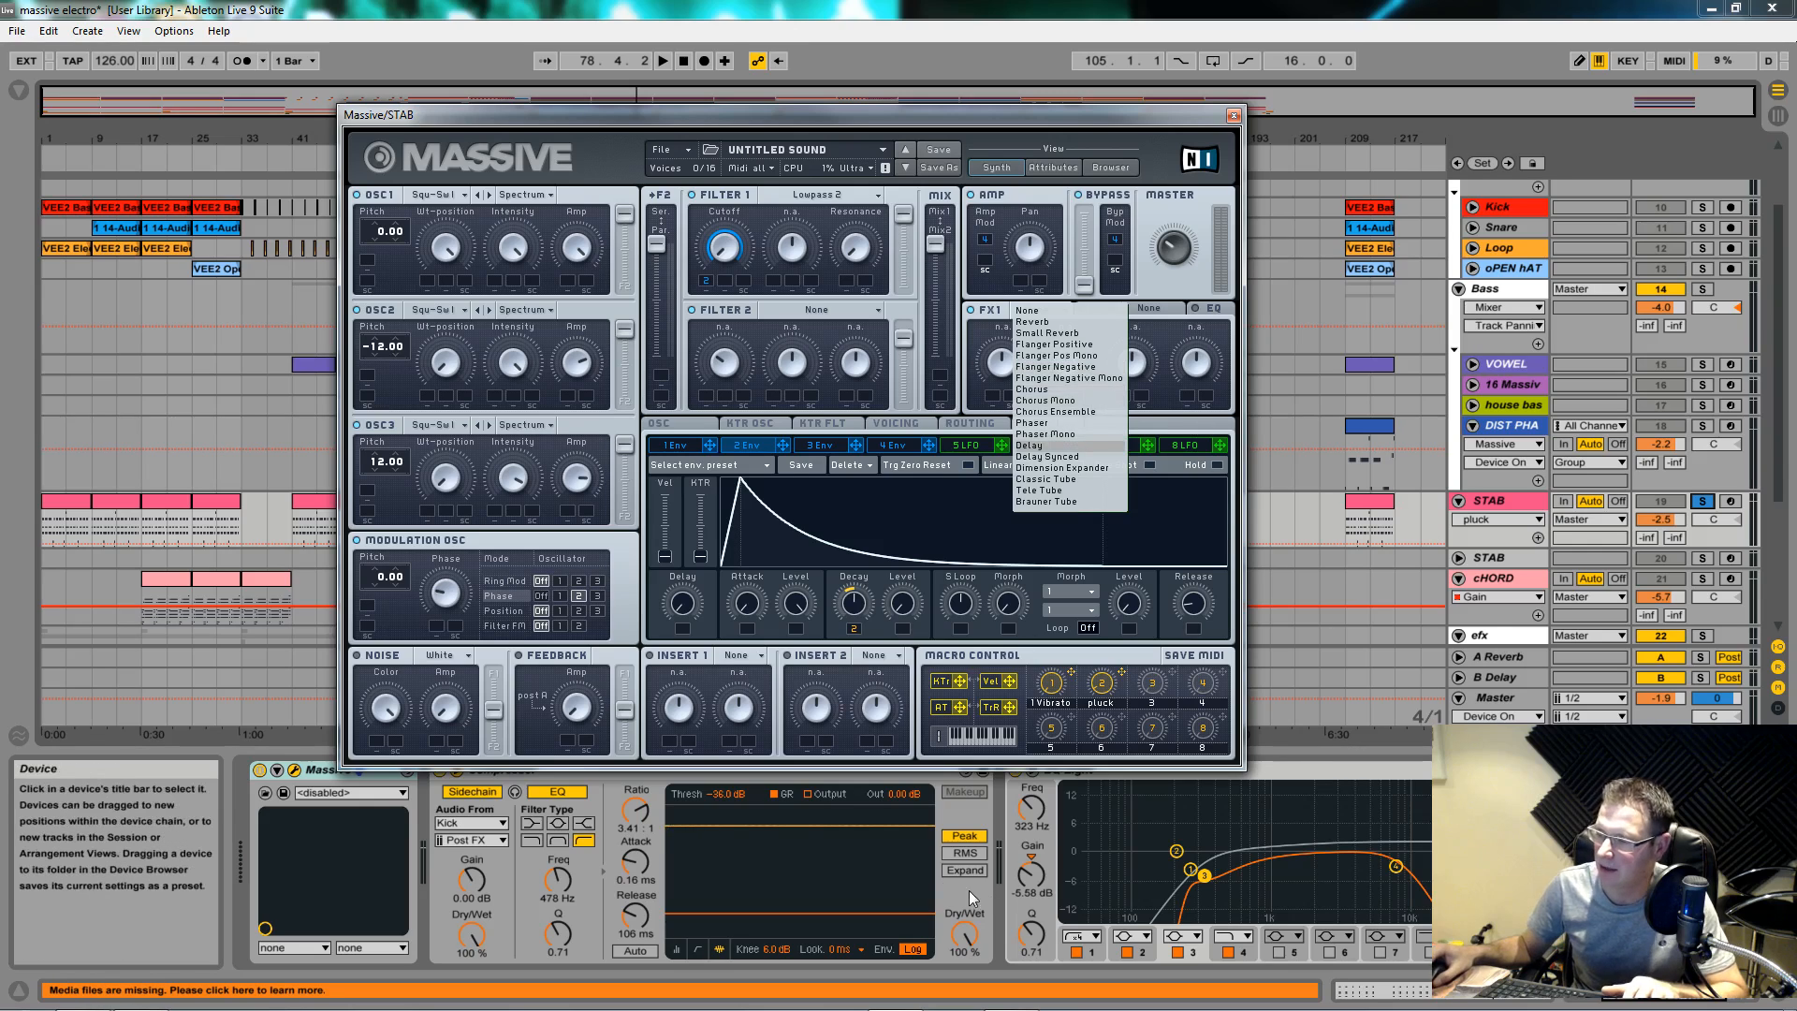
{"action": "left_click", "coordinate": [1220, 419]}
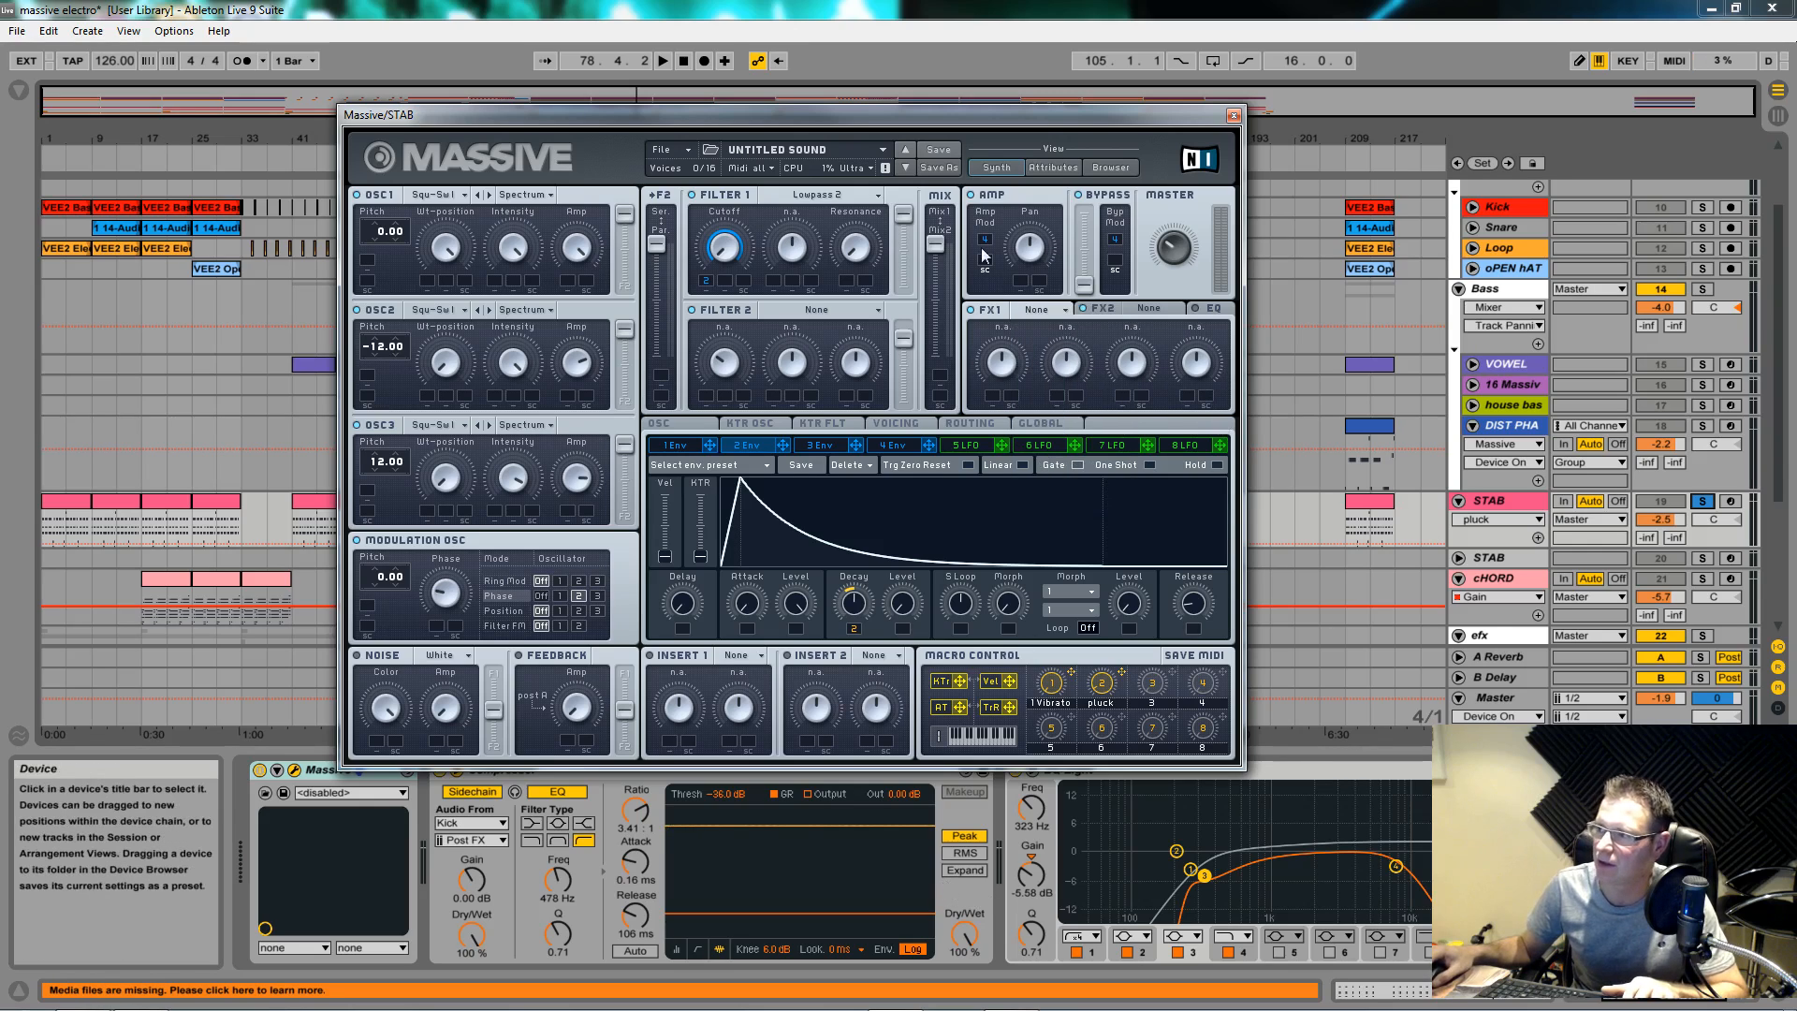
{"action": "left_click", "coordinate": [1063, 311]}
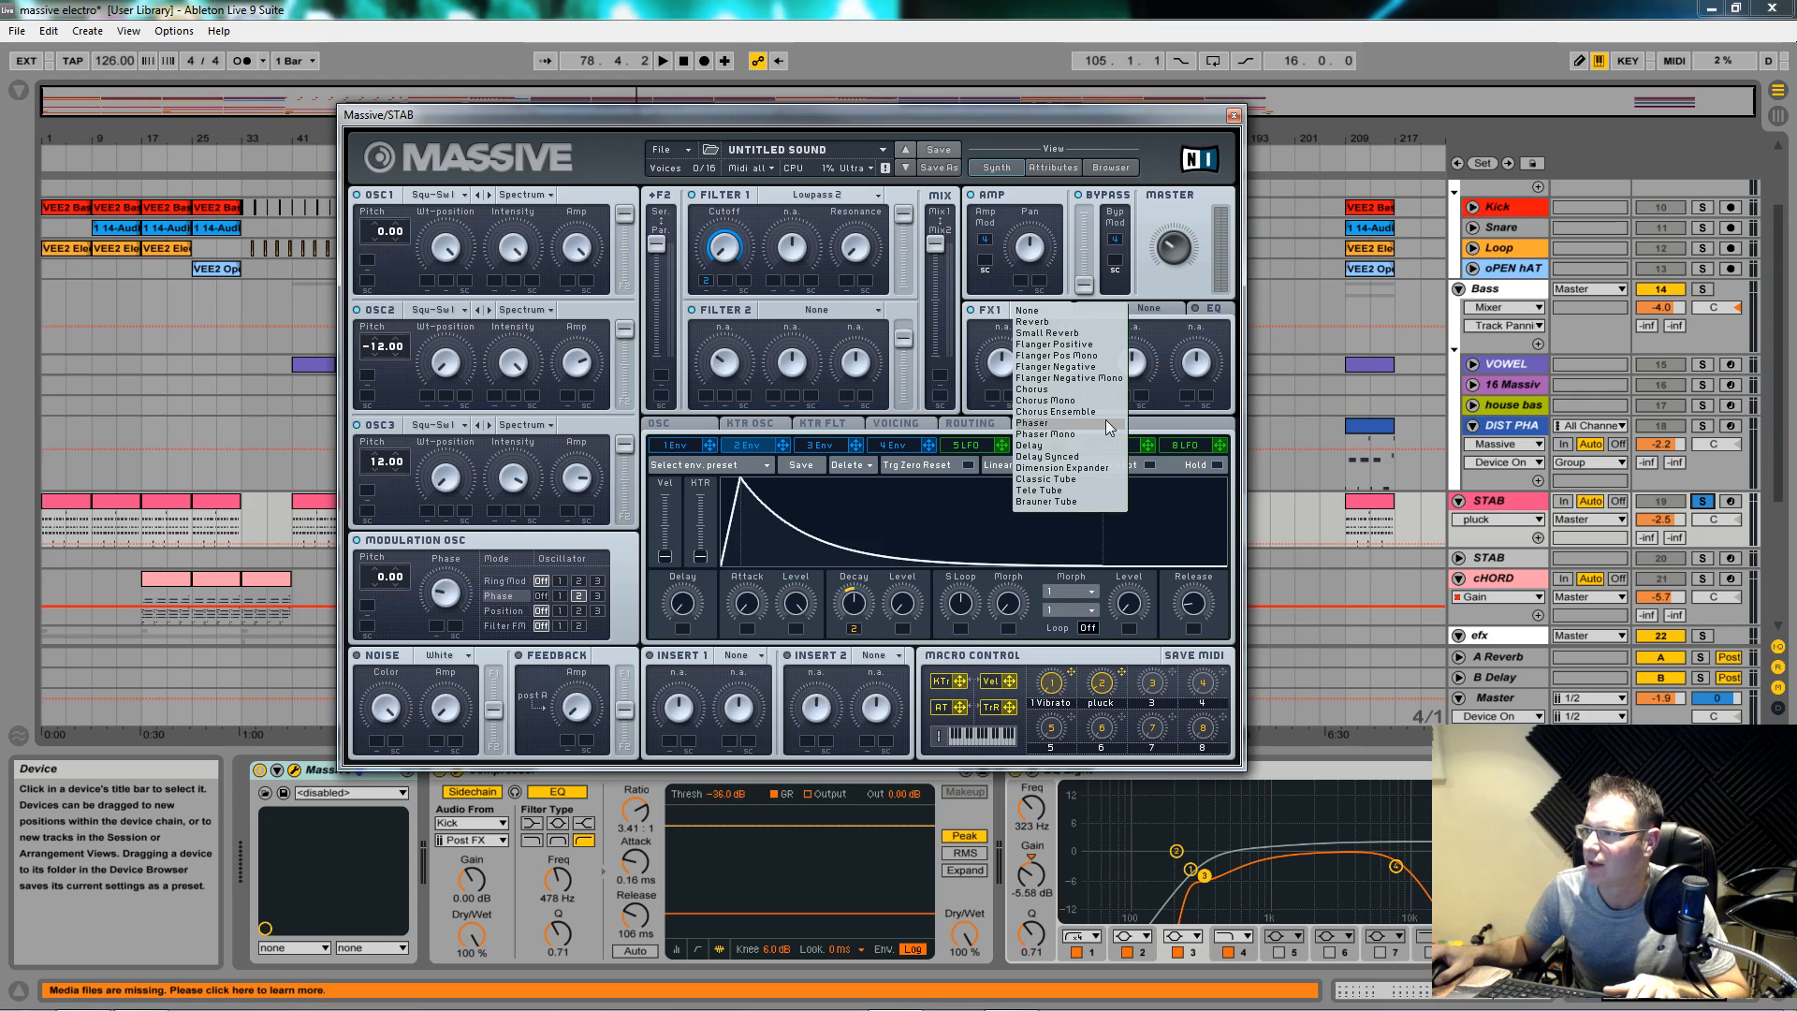
{"action": "left_click", "coordinate": [1057, 402]}
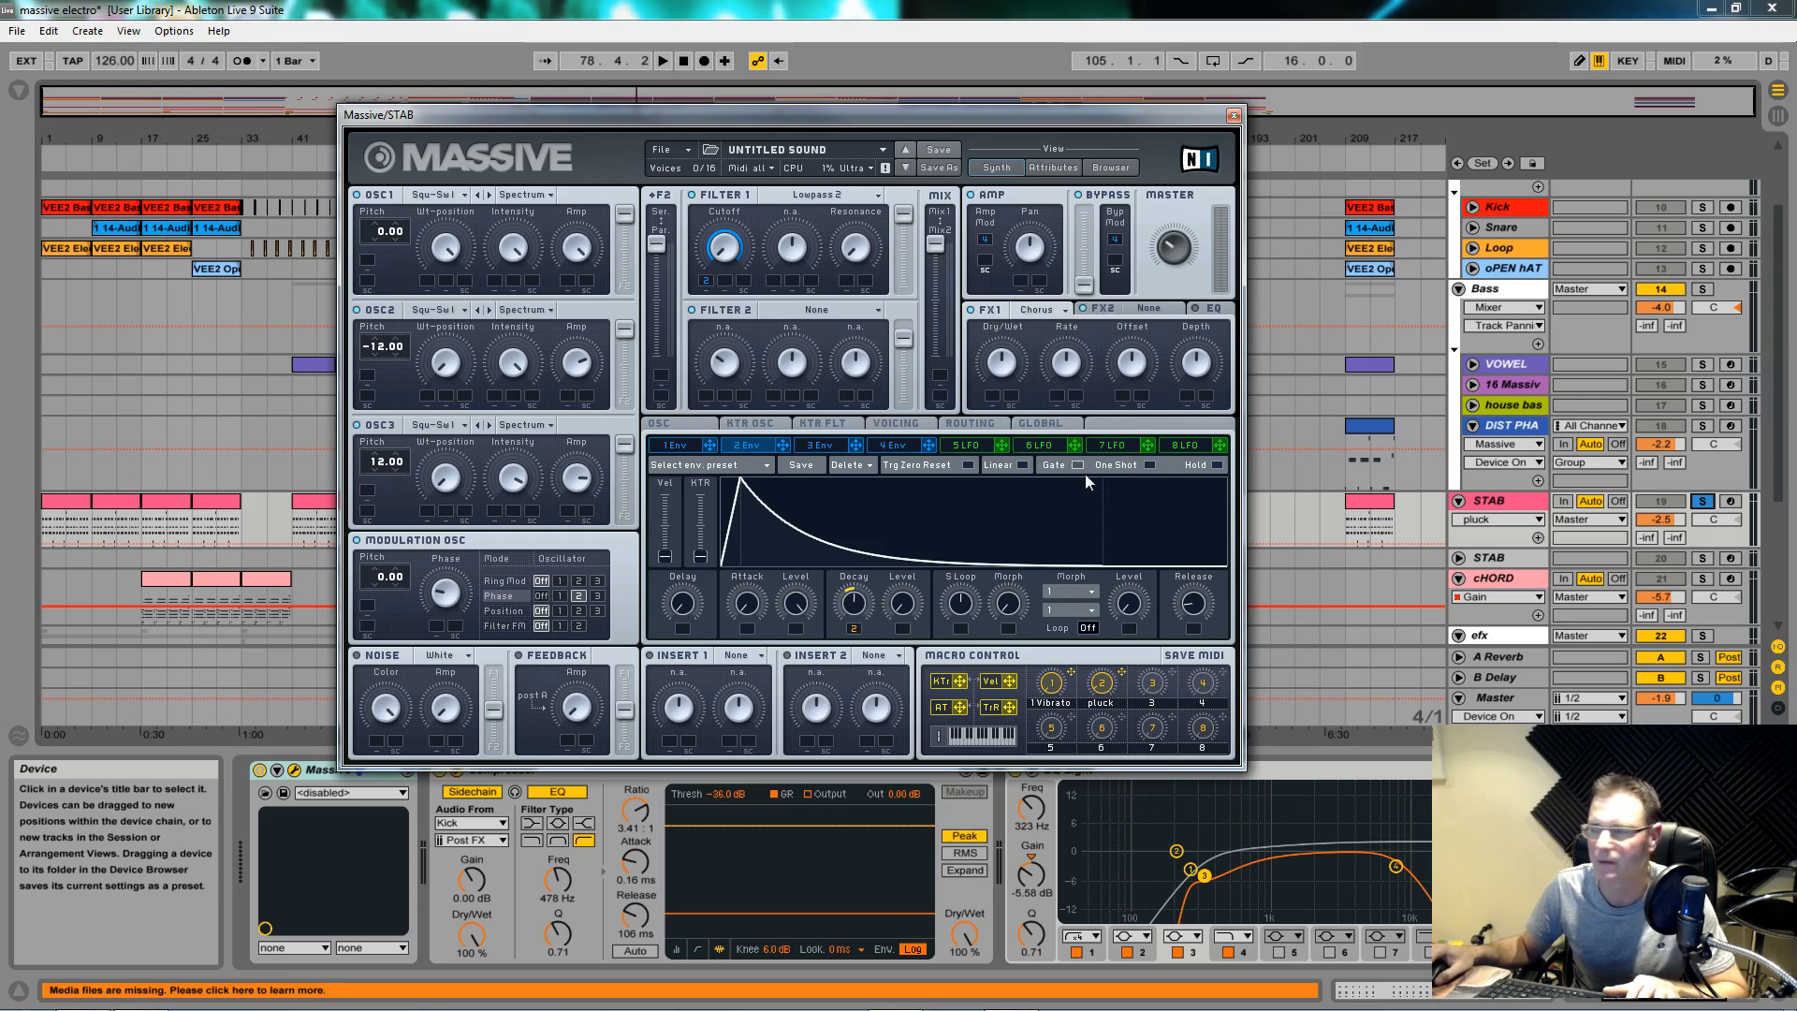
{"action": "left_click_drag", "start_coordinate": [1003, 368], "coordinate": [996, 397]}
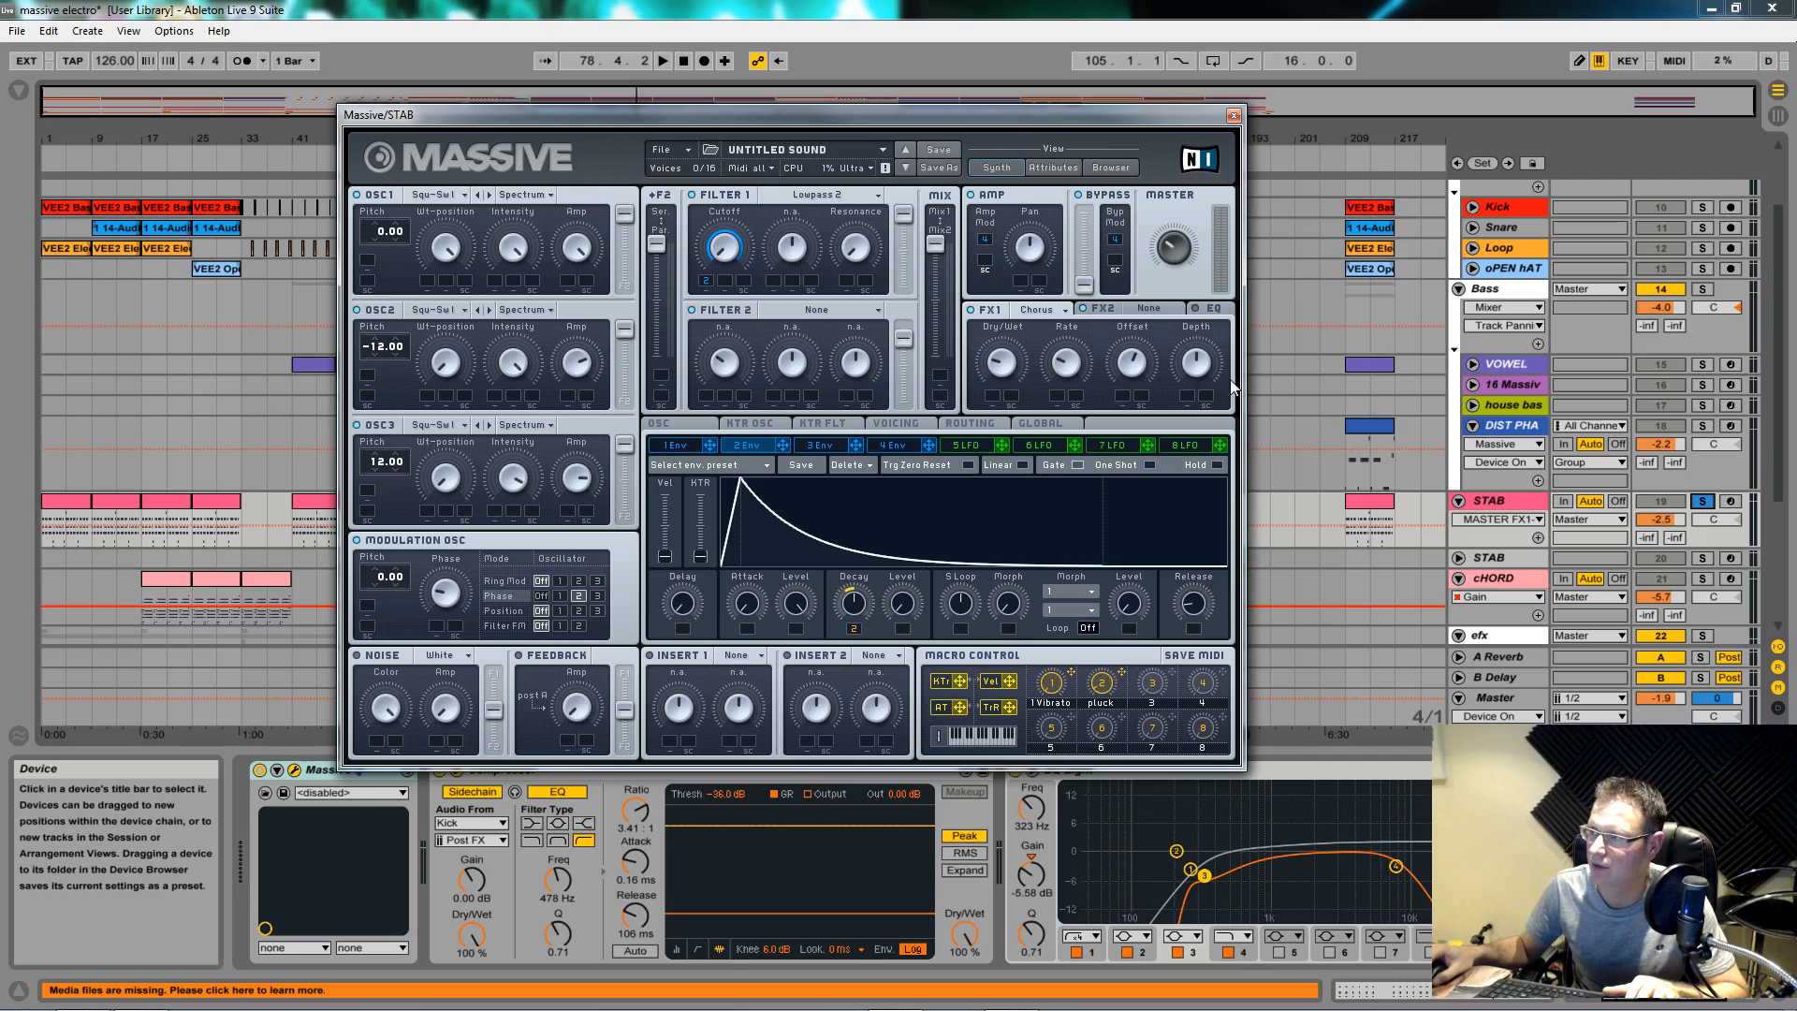
Step: Route the pluck macro to the Chorus dry/wet and audition the stab with it
{"action": "key", "text": "space"}
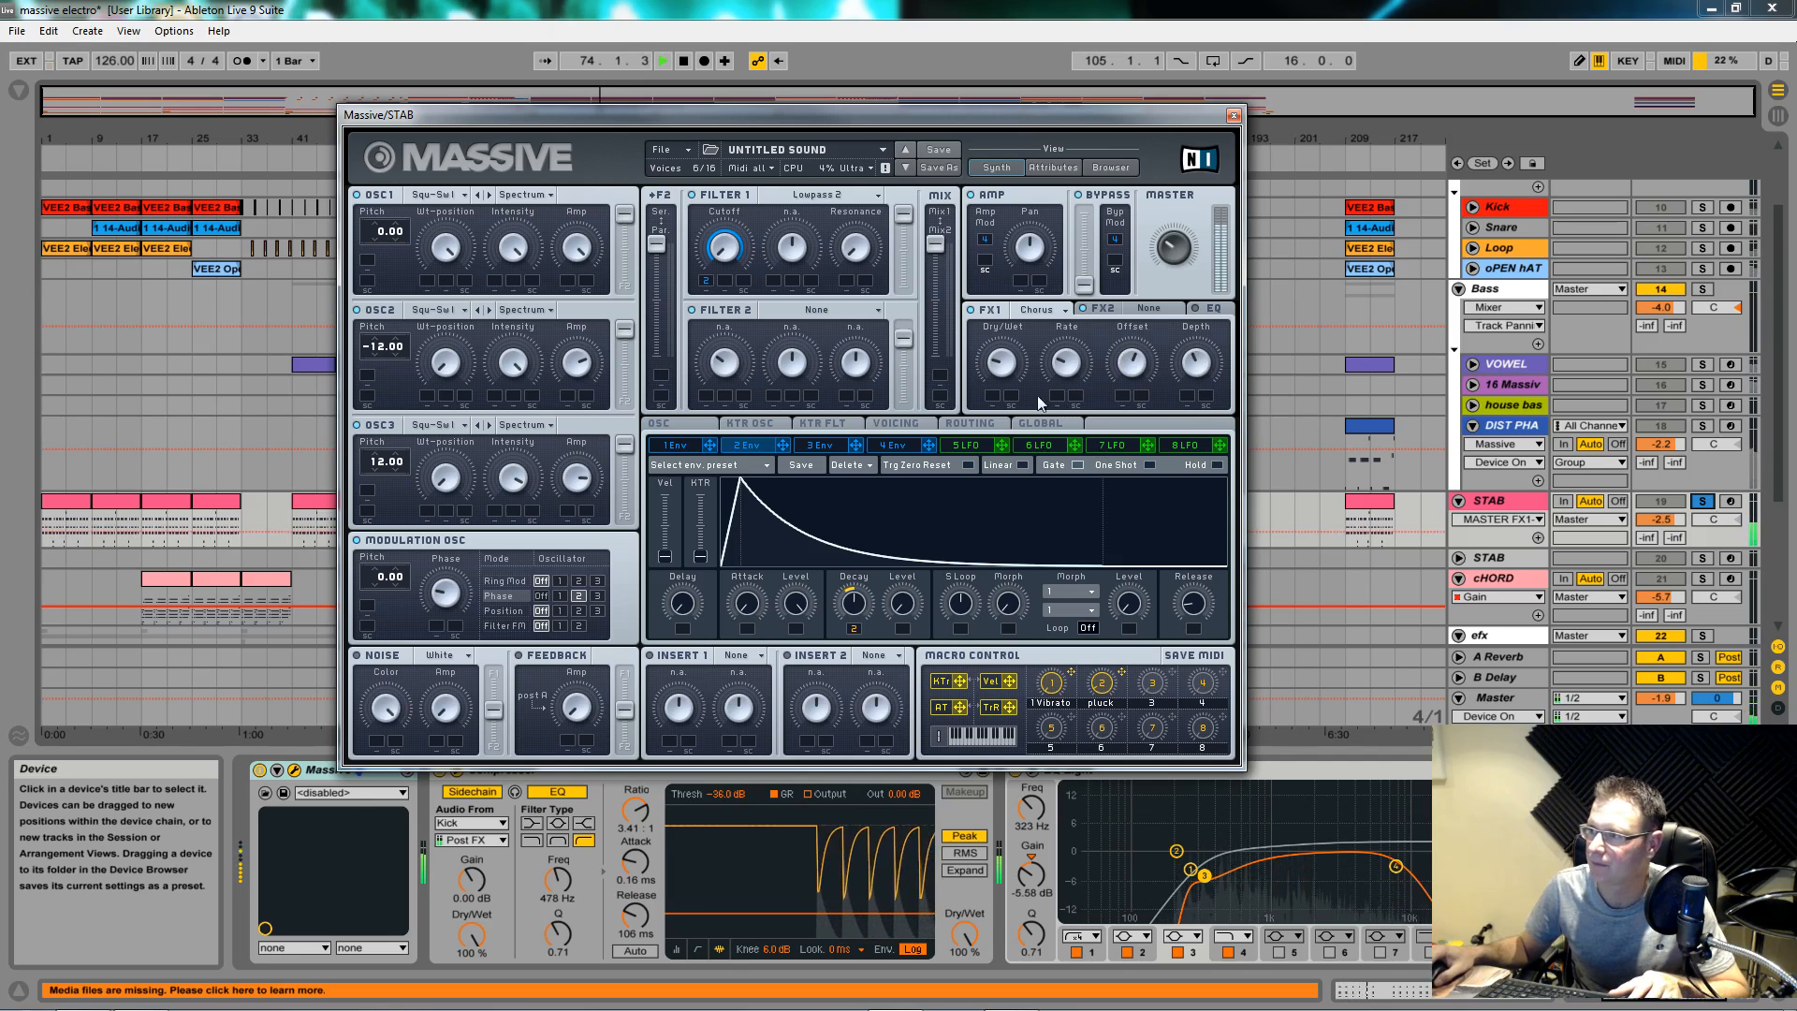
{"action": "key", "text": "space"}
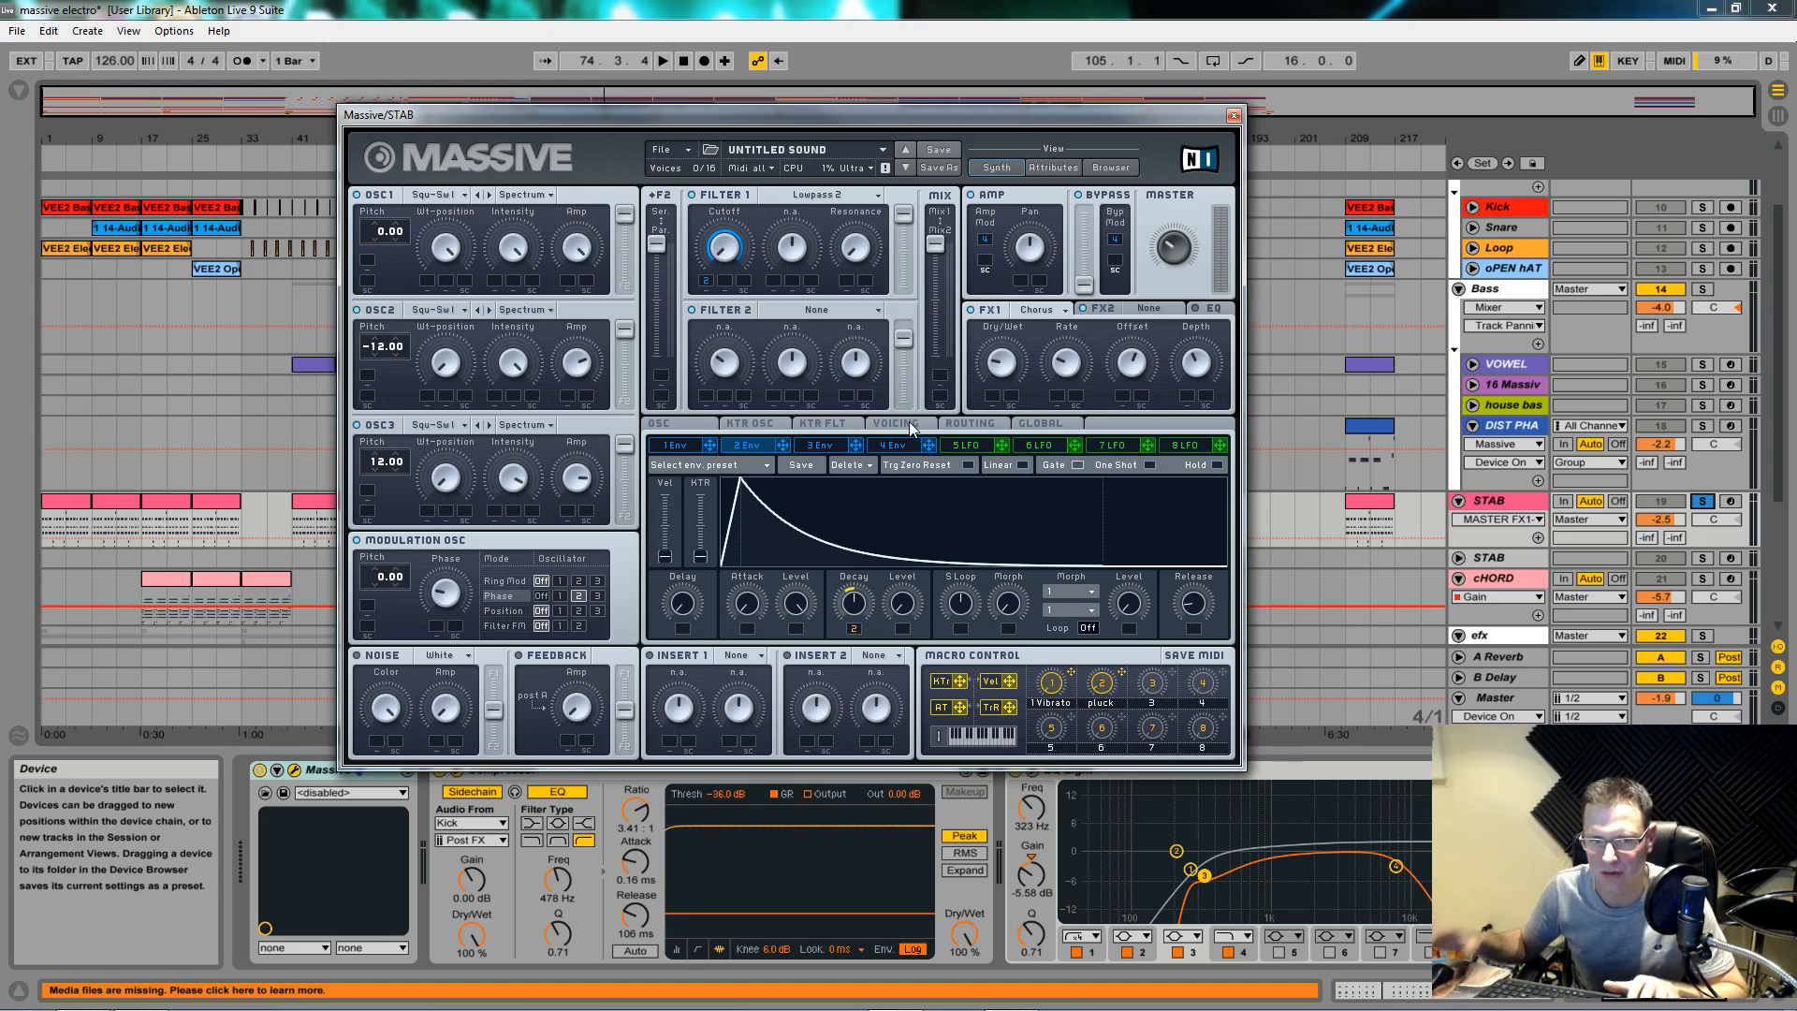
{"action": "key", "text": "space"}
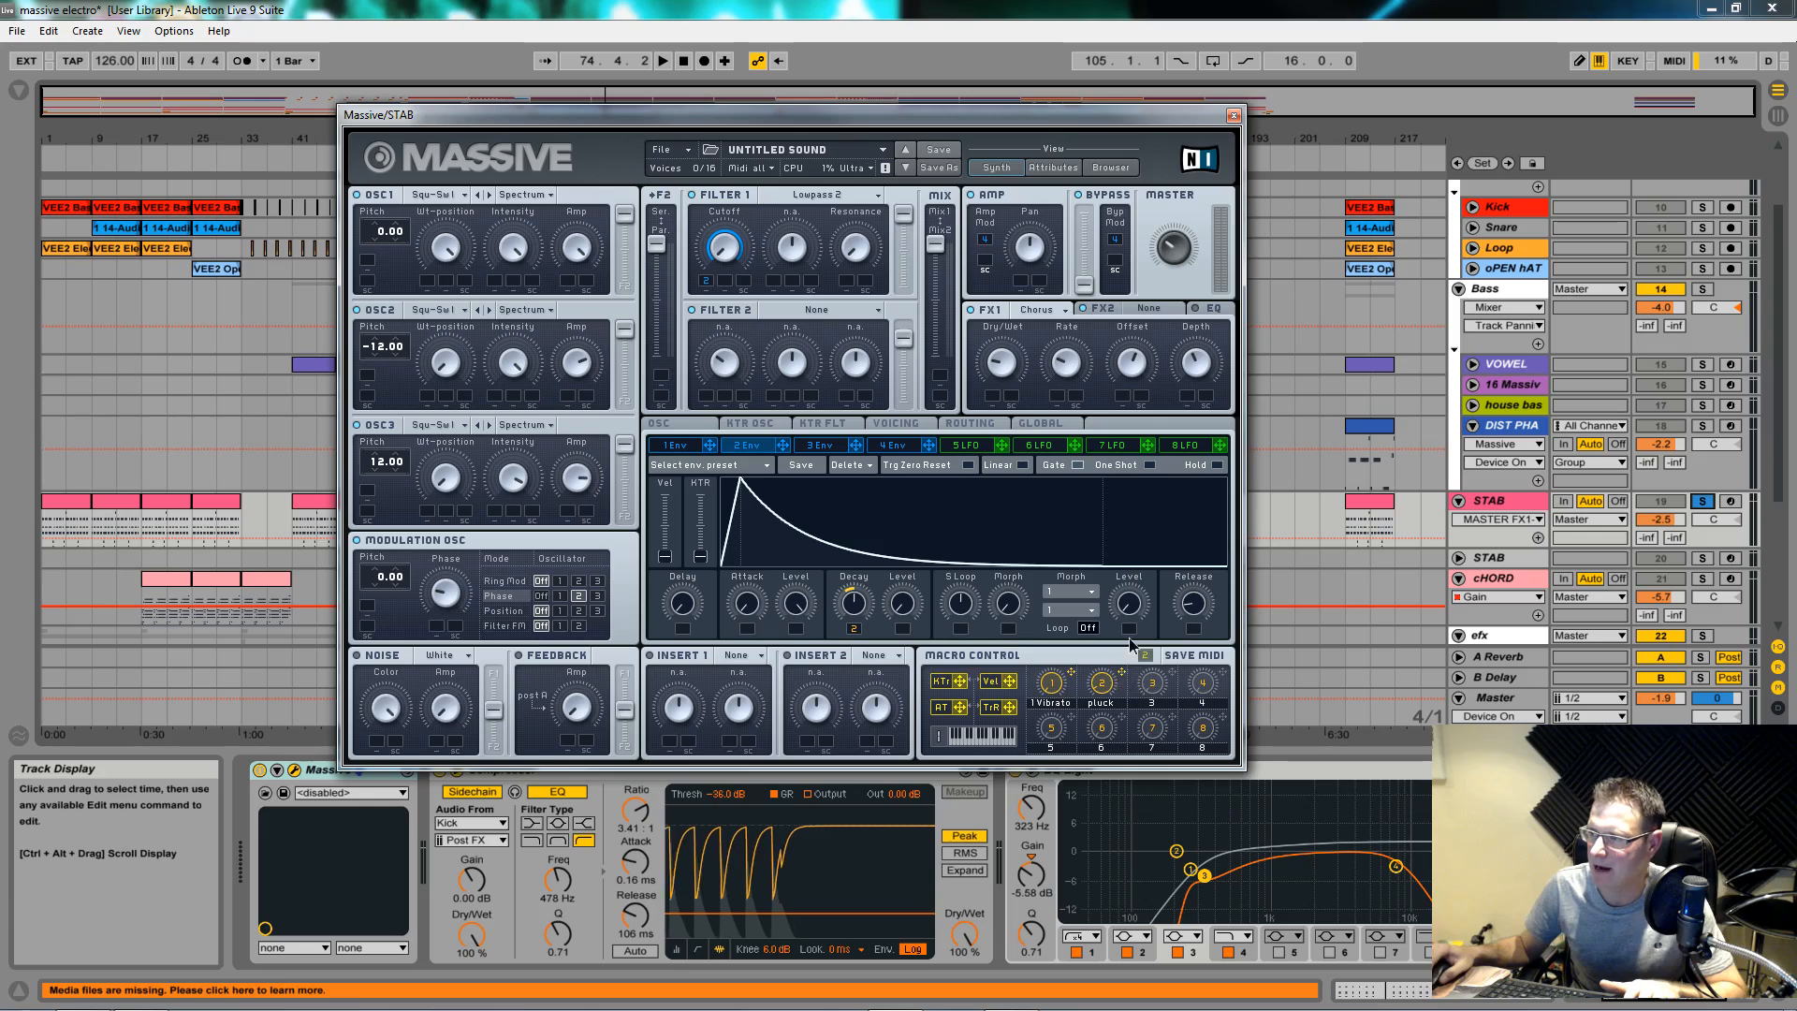
{"action": "left_click_drag", "start_coordinate": [1122, 674], "coordinate": [995, 398]}
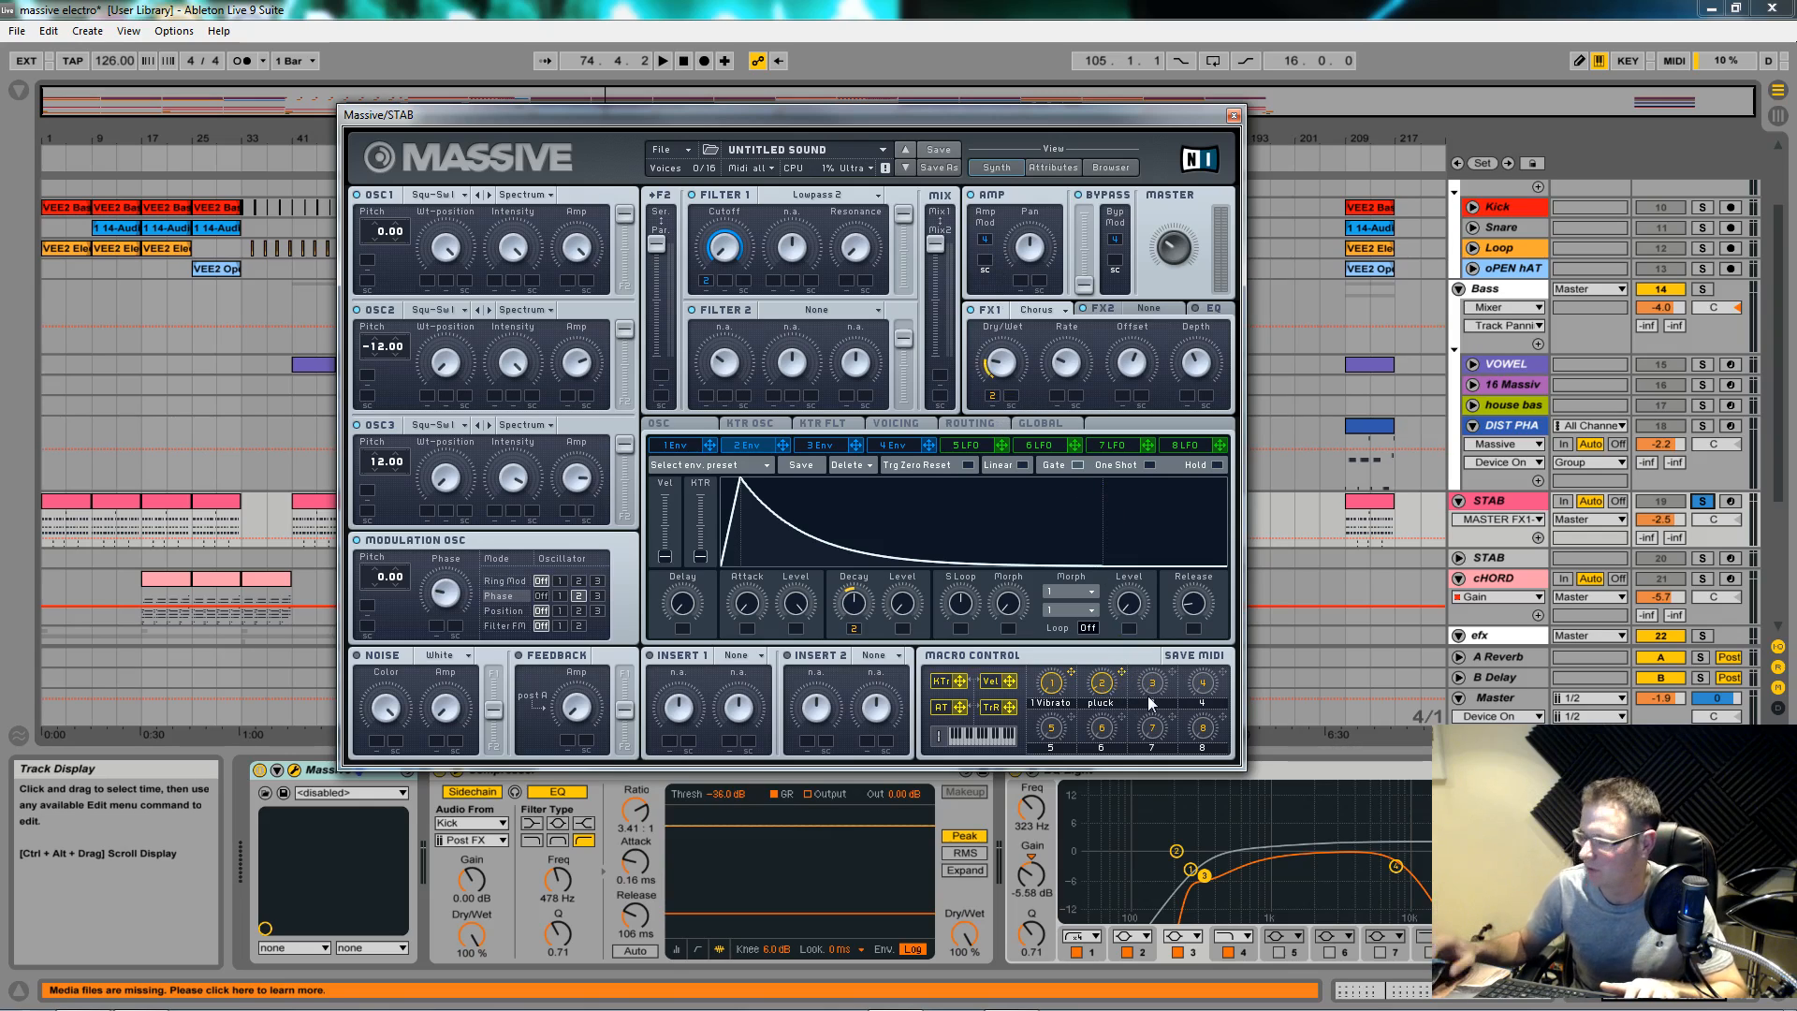
{"action": "key", "text": "space"}
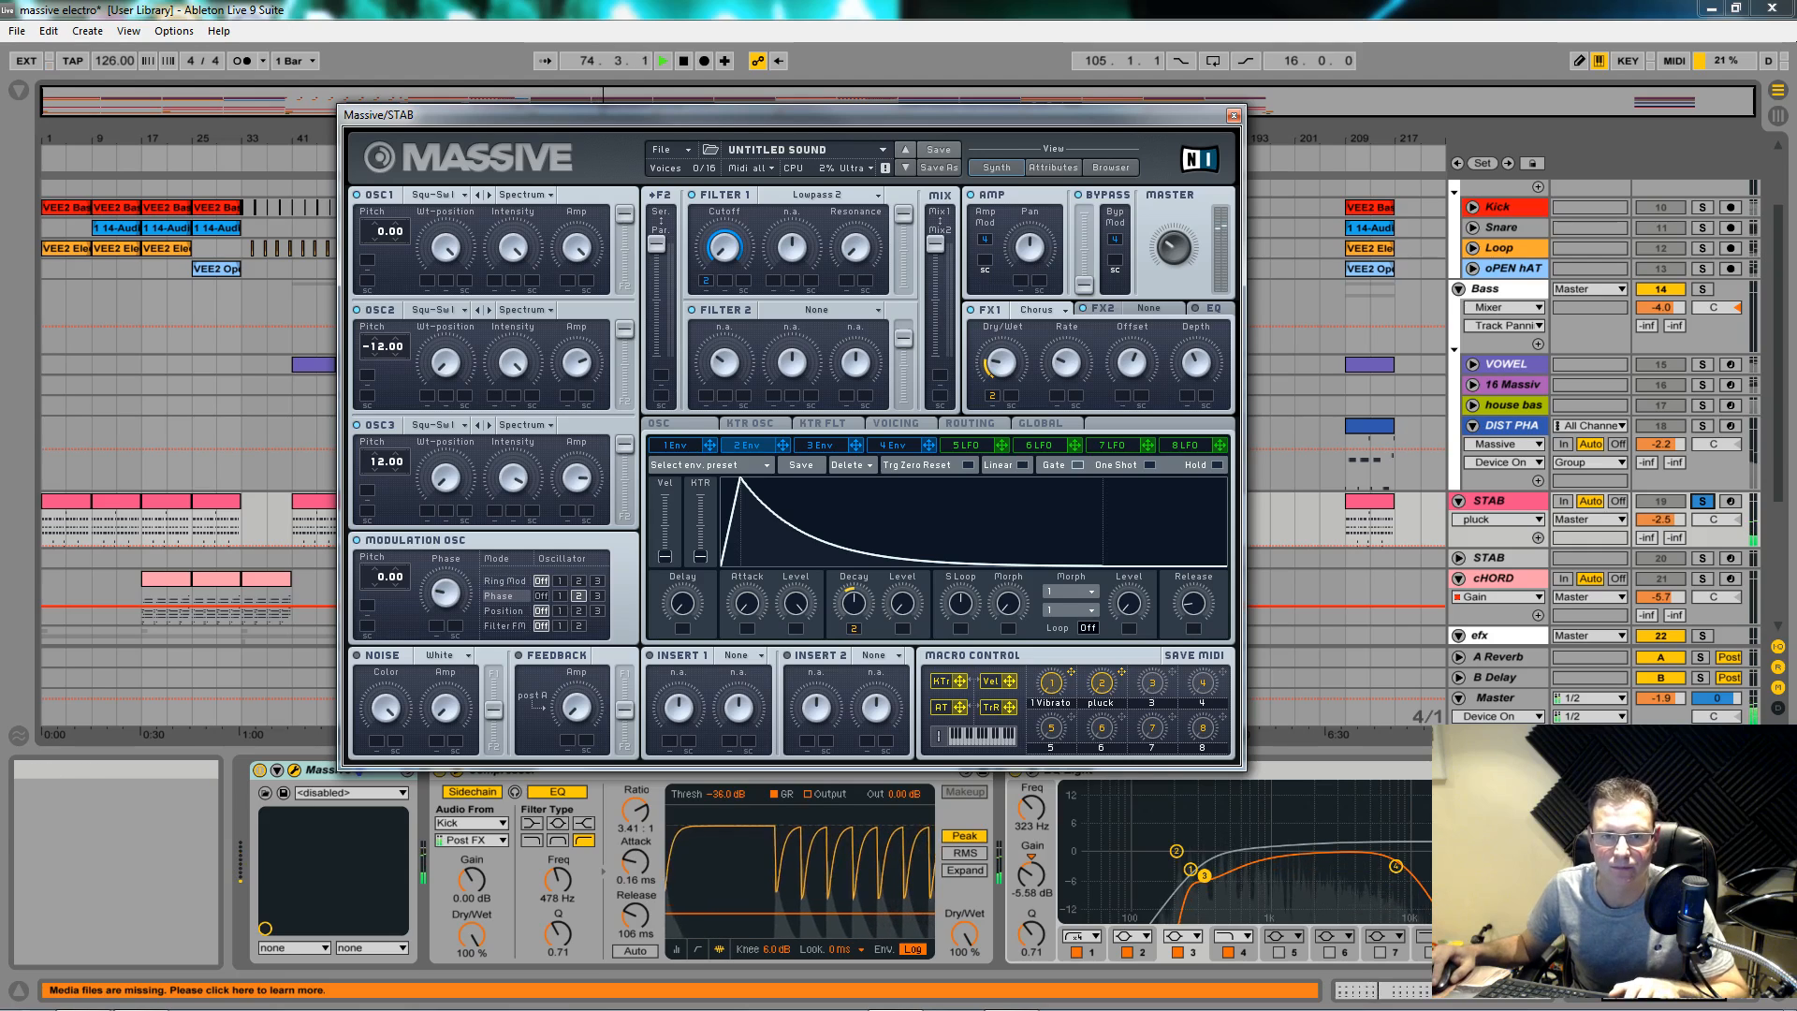
{"action": "key", "text": "space"}
Step: Put a Reverb in Massive's FX2 slot after the chorus, set its Dry/Wet, and replay the STAB
{"action": "left_click", "coordinate": [1176, 314]}
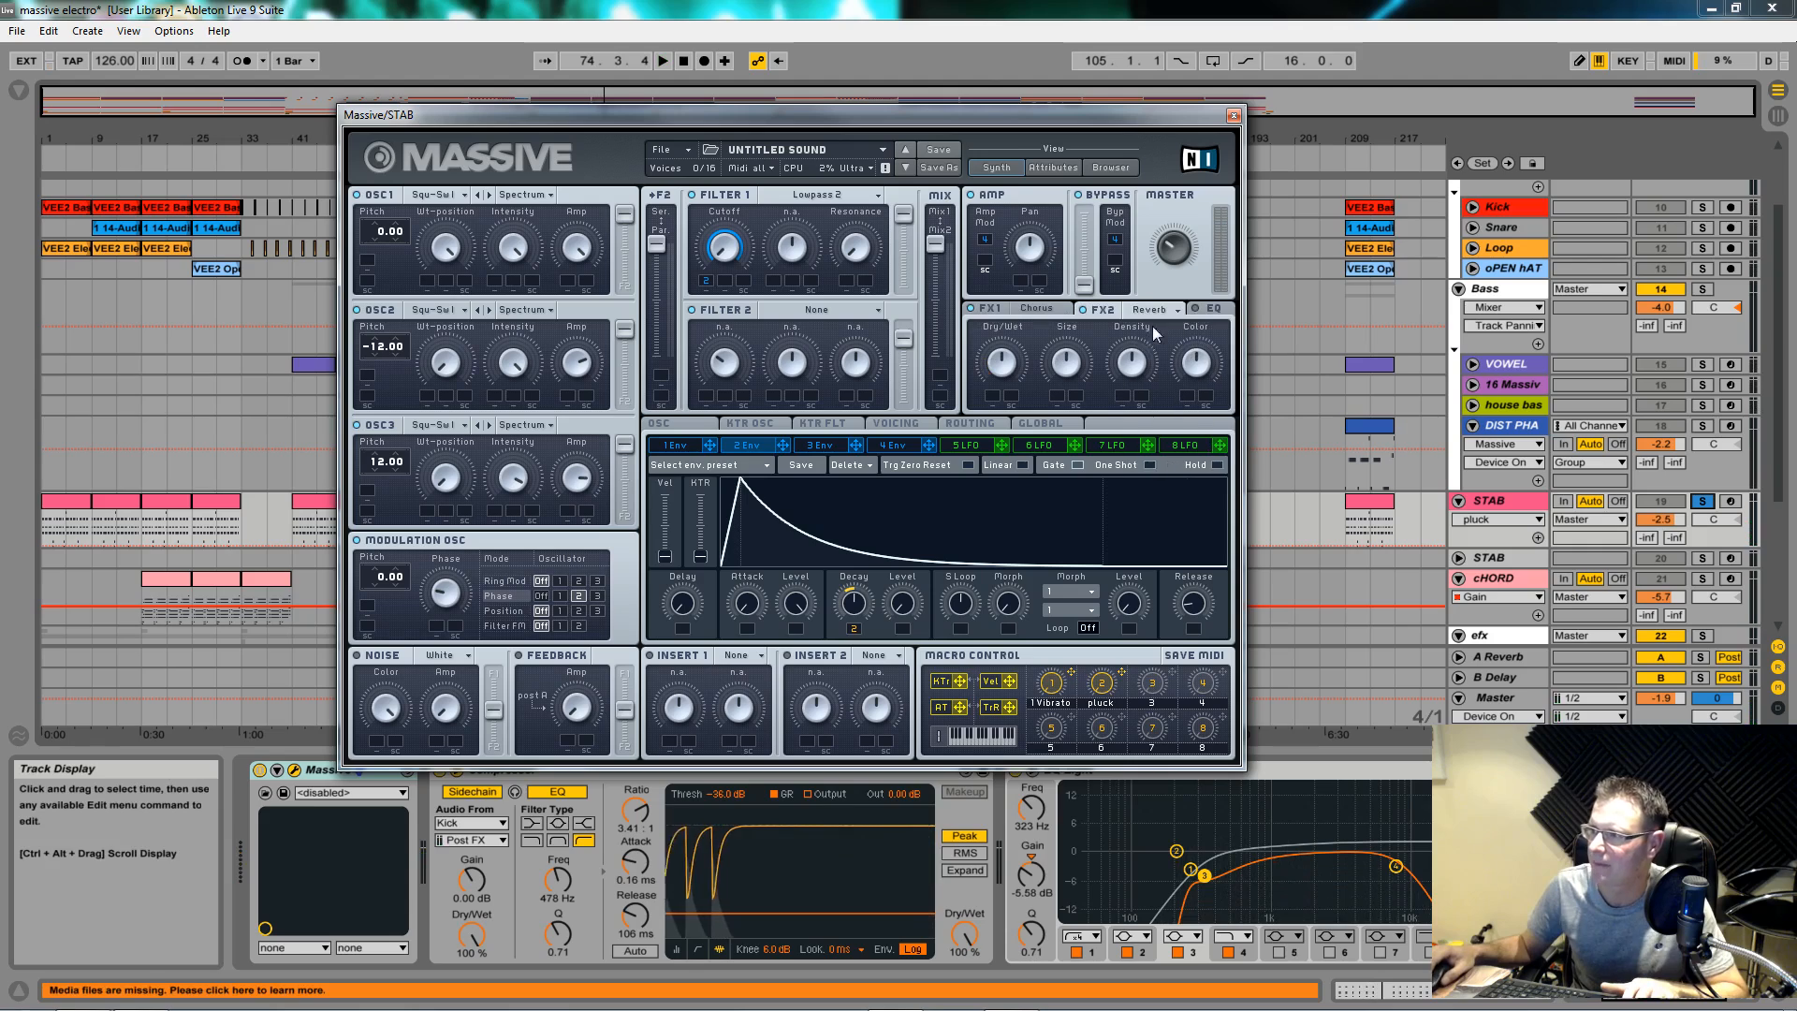
{"action": "left_click", "coordinate": [1143, 321]}
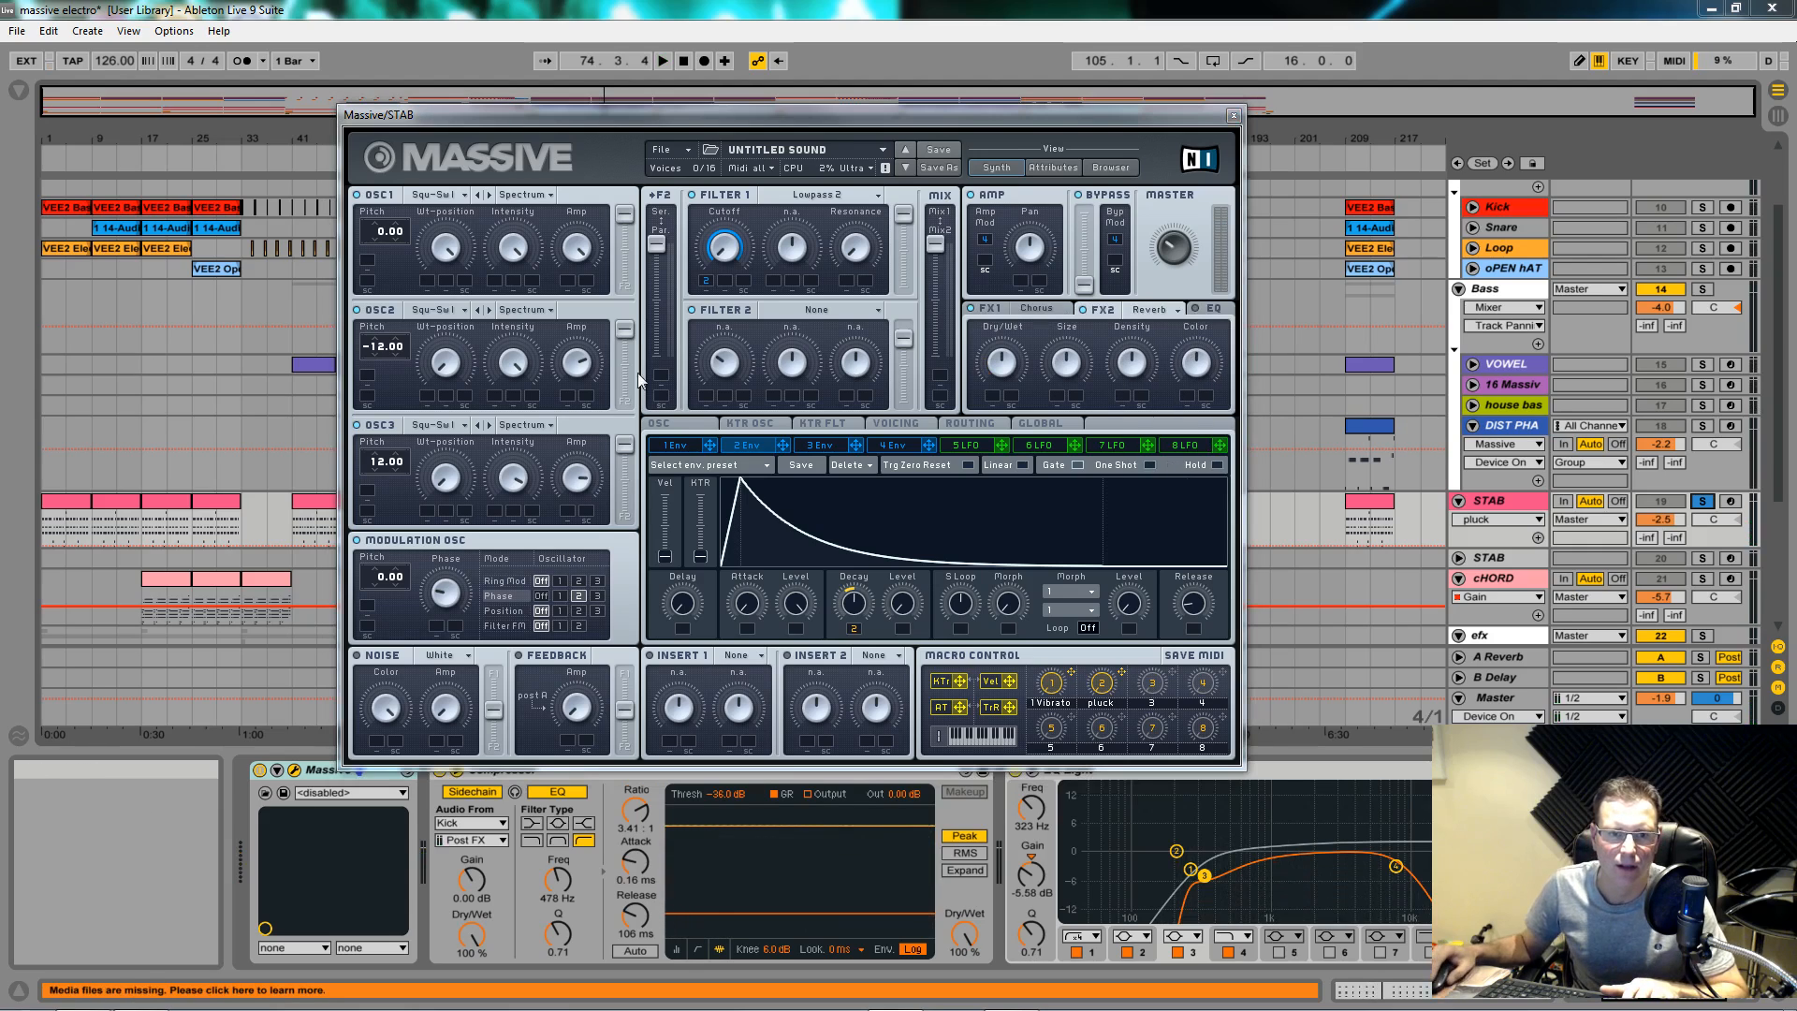
{"action": "left_click", "coordinate": [1001, 356]}
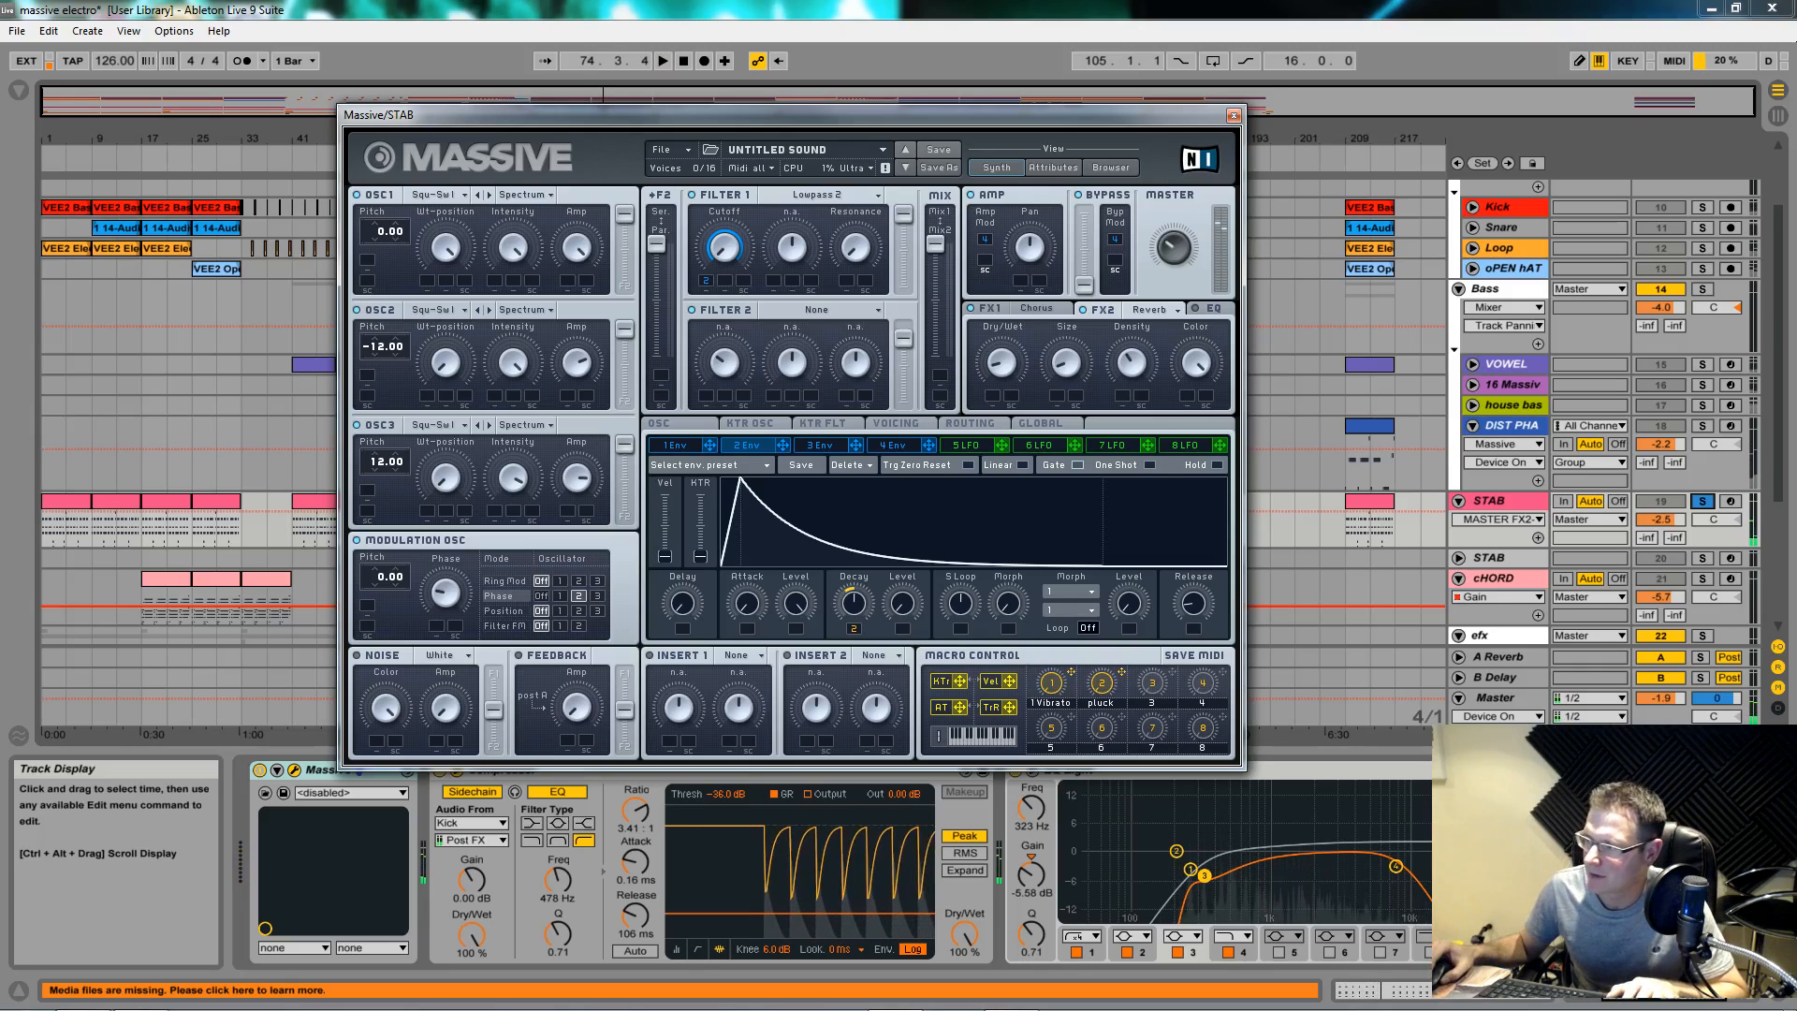
{"action": "key", "text": "space"}
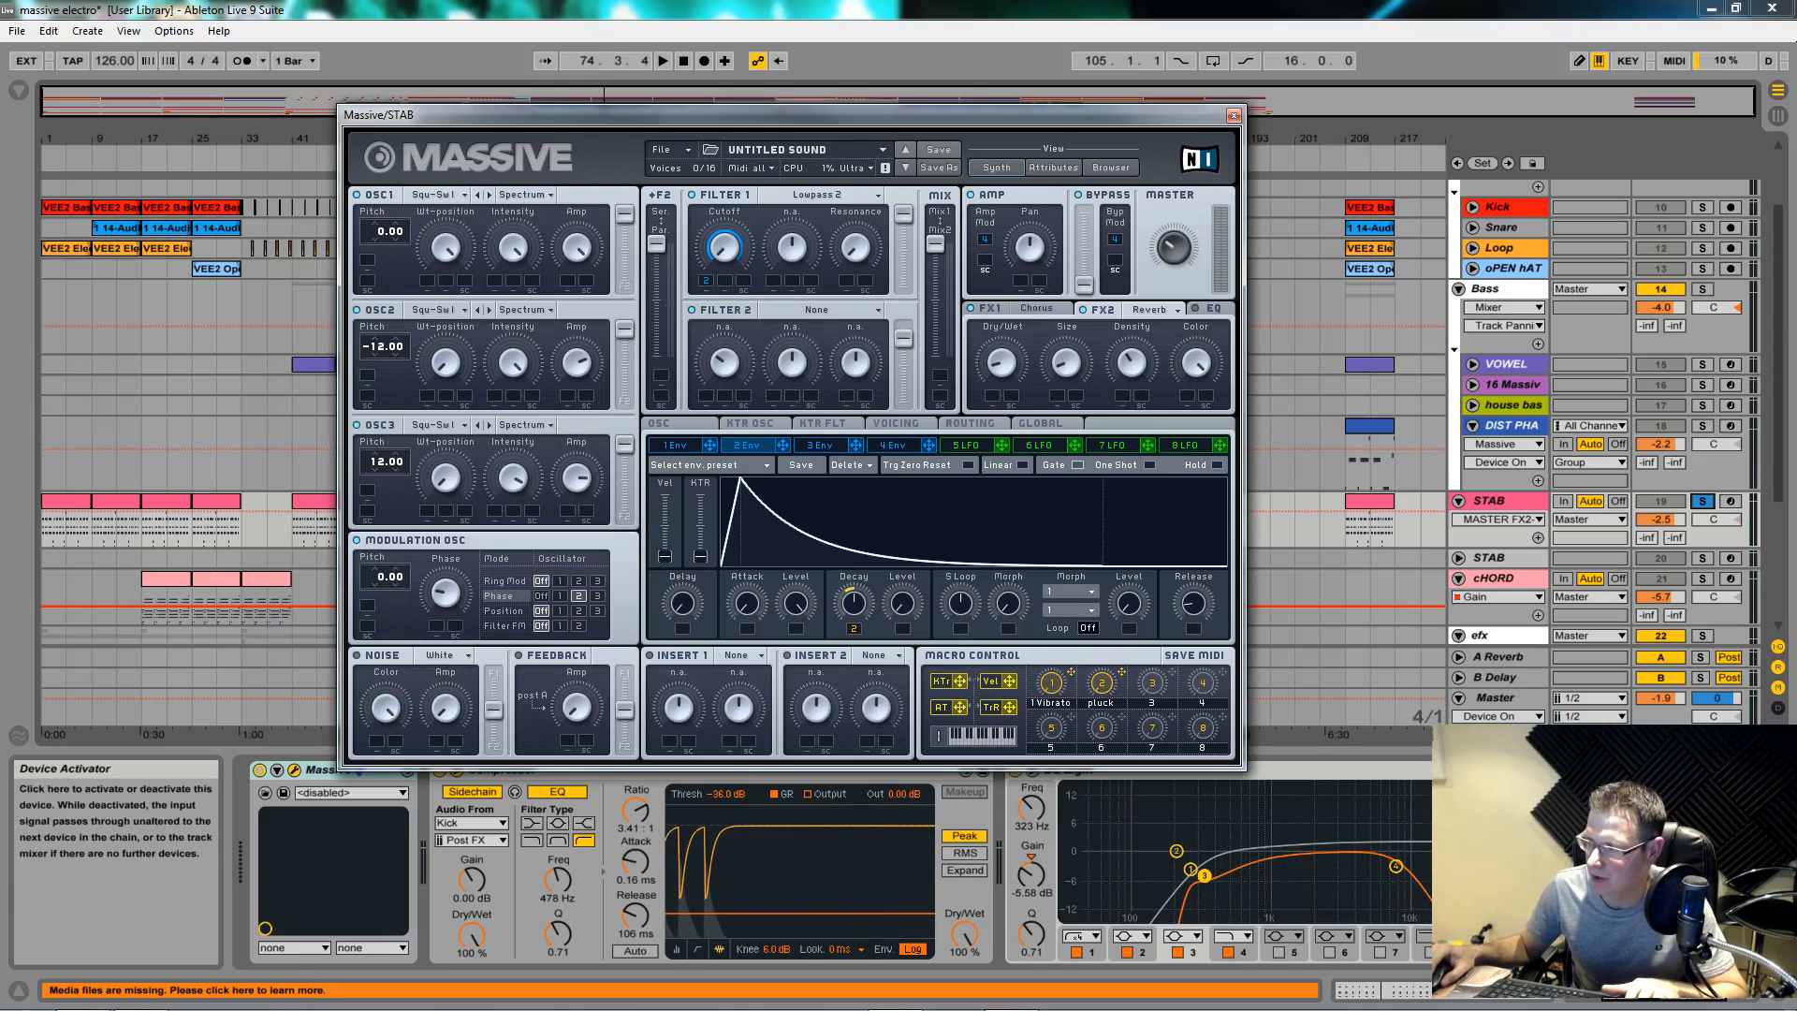
{"action": "left_click", "coordinate": [324, 771]}
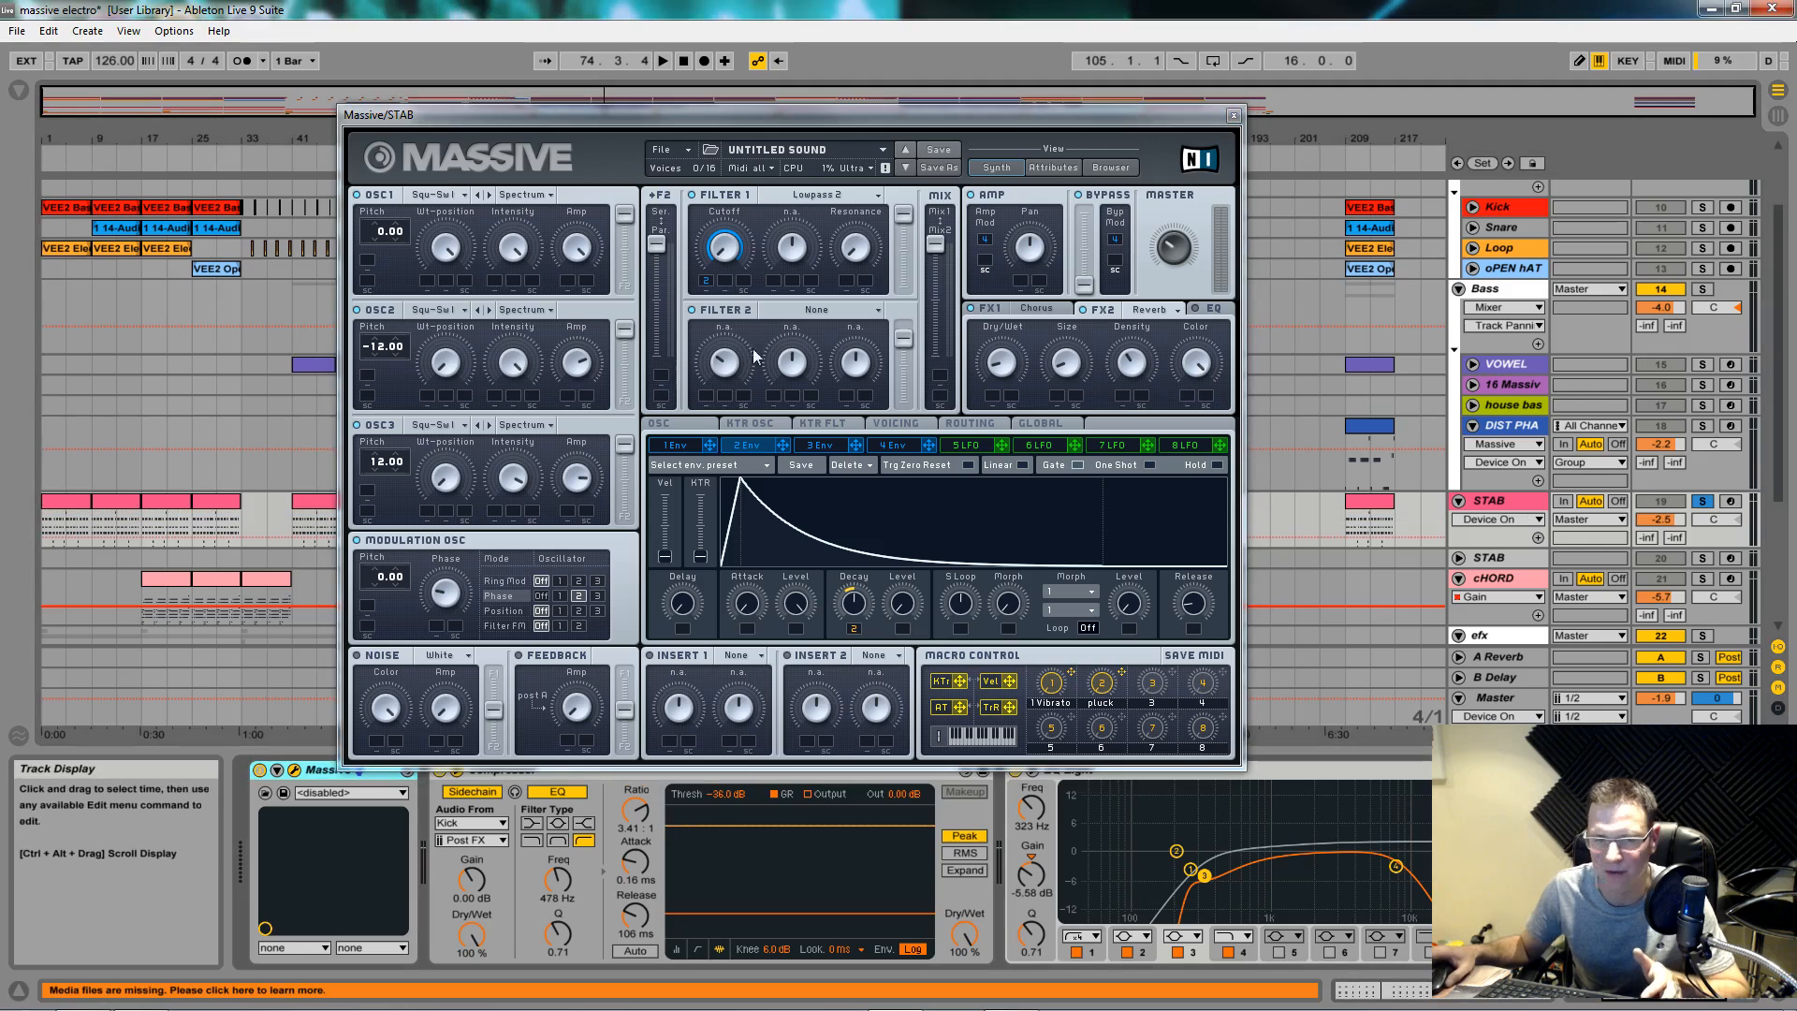
{"action": "key", "text": "space"}
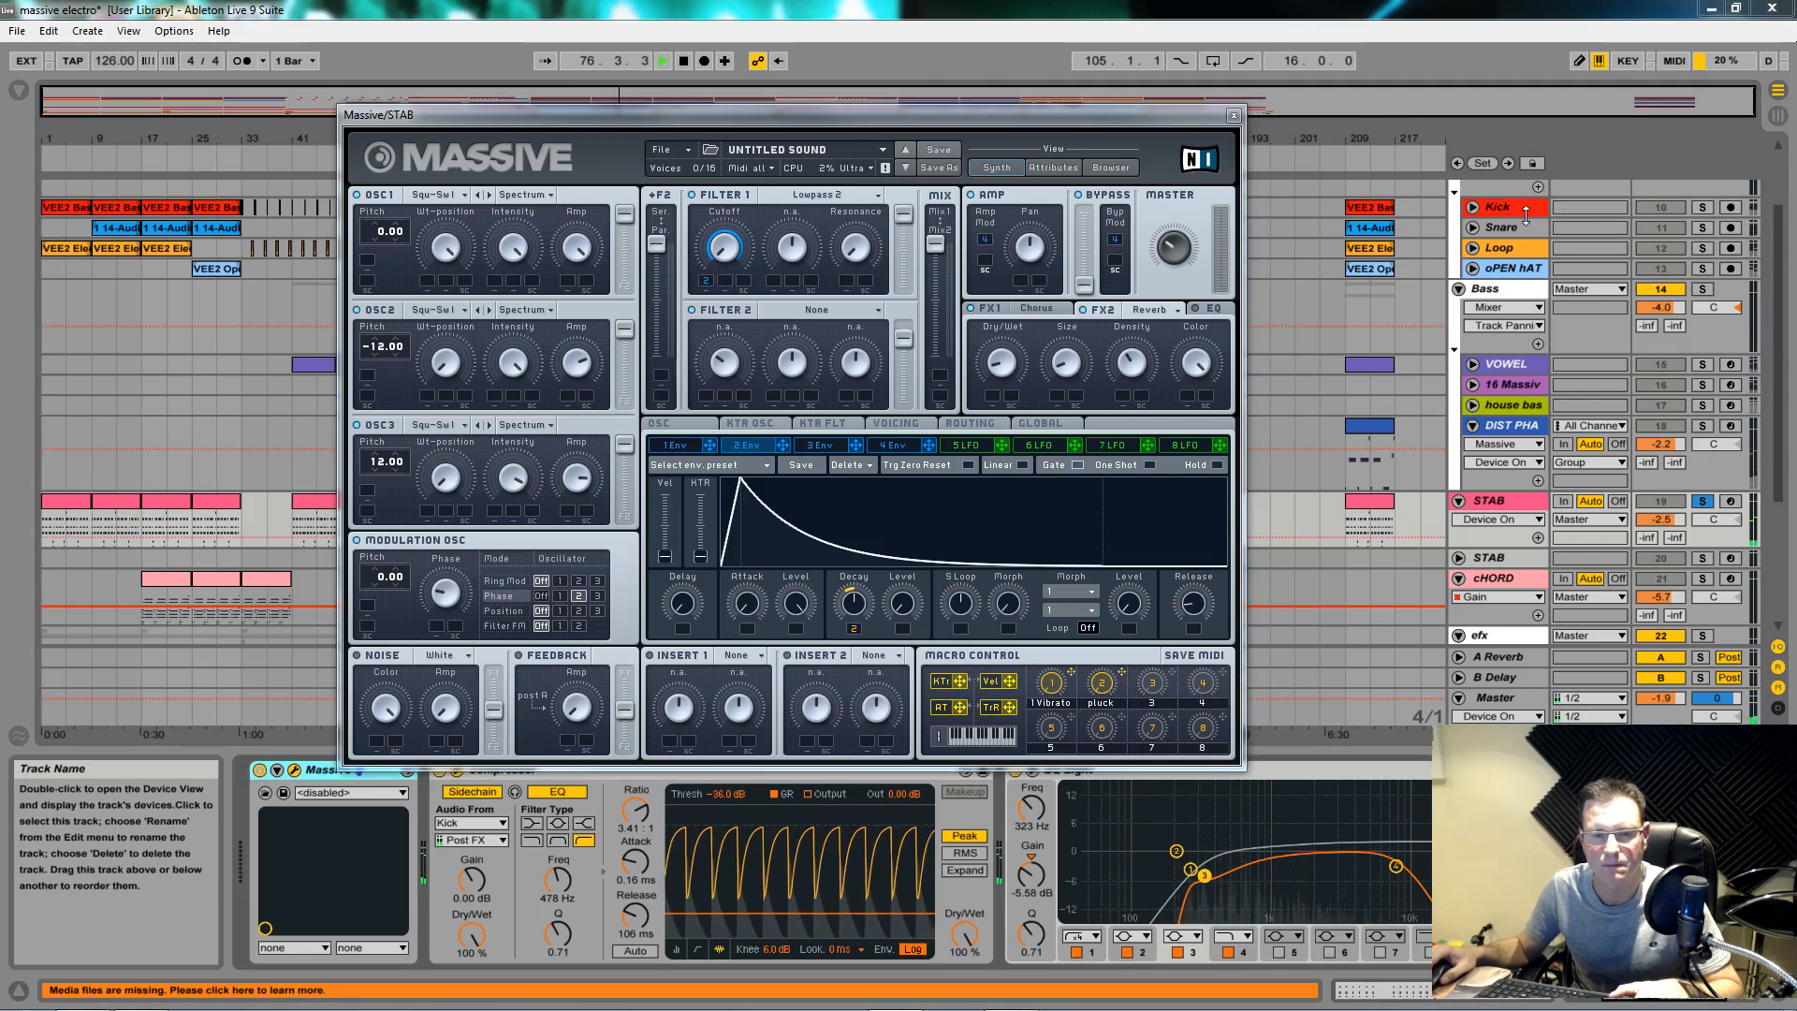
Step: Adjust the low shelf on Massive's EQ for the STAB and play it back to hear the change
{"action": "key", "text": "space"}
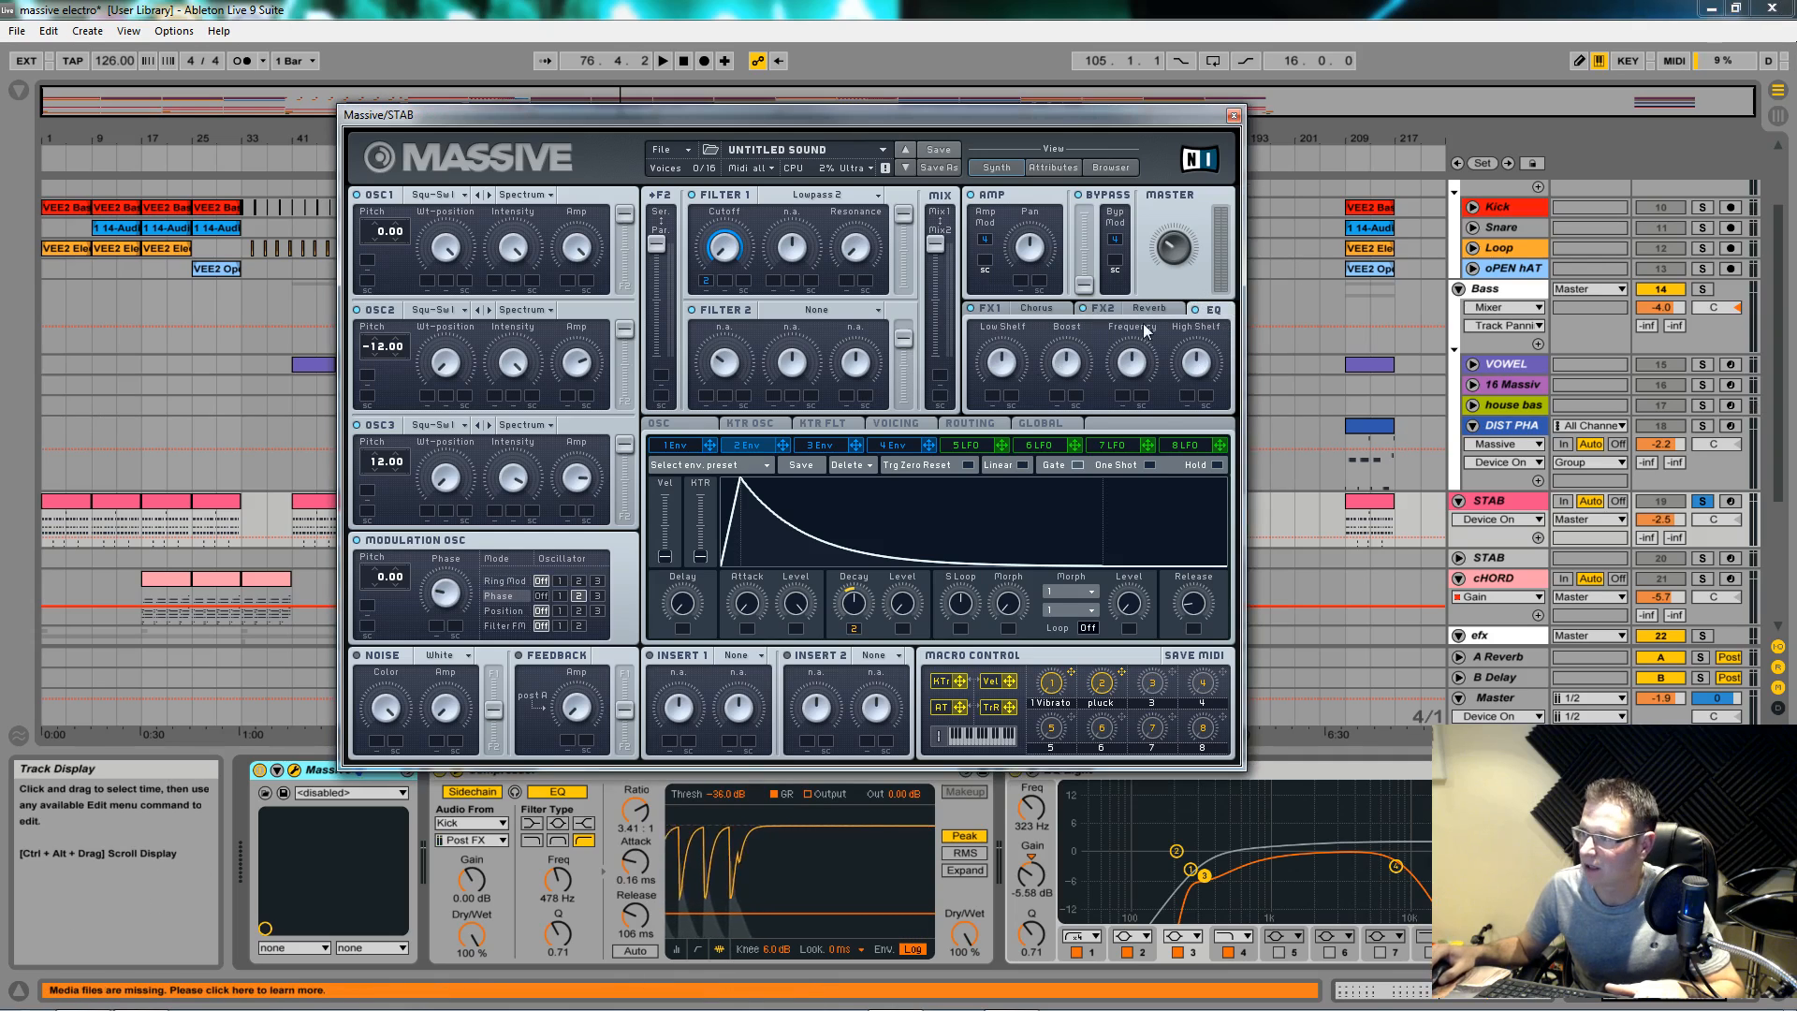
{"action": "left_click", "coordinate": [1010, 379]}
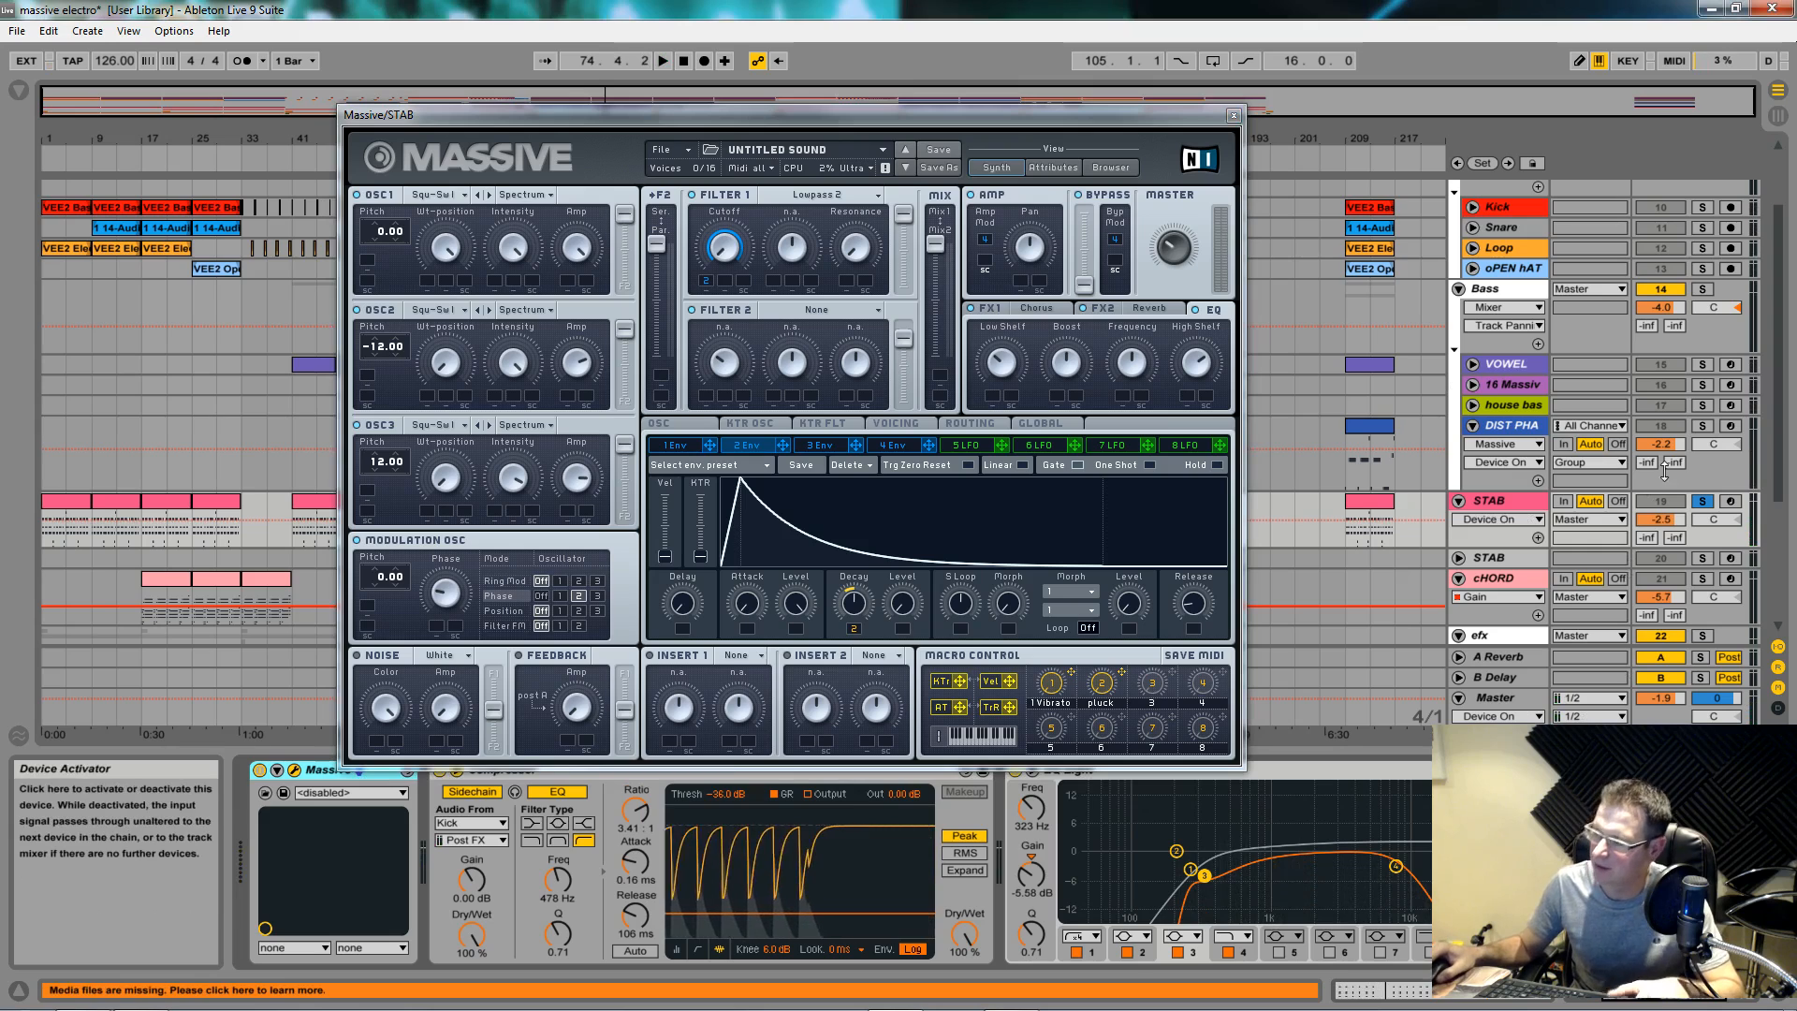
{"action": "key", "text": "space"}
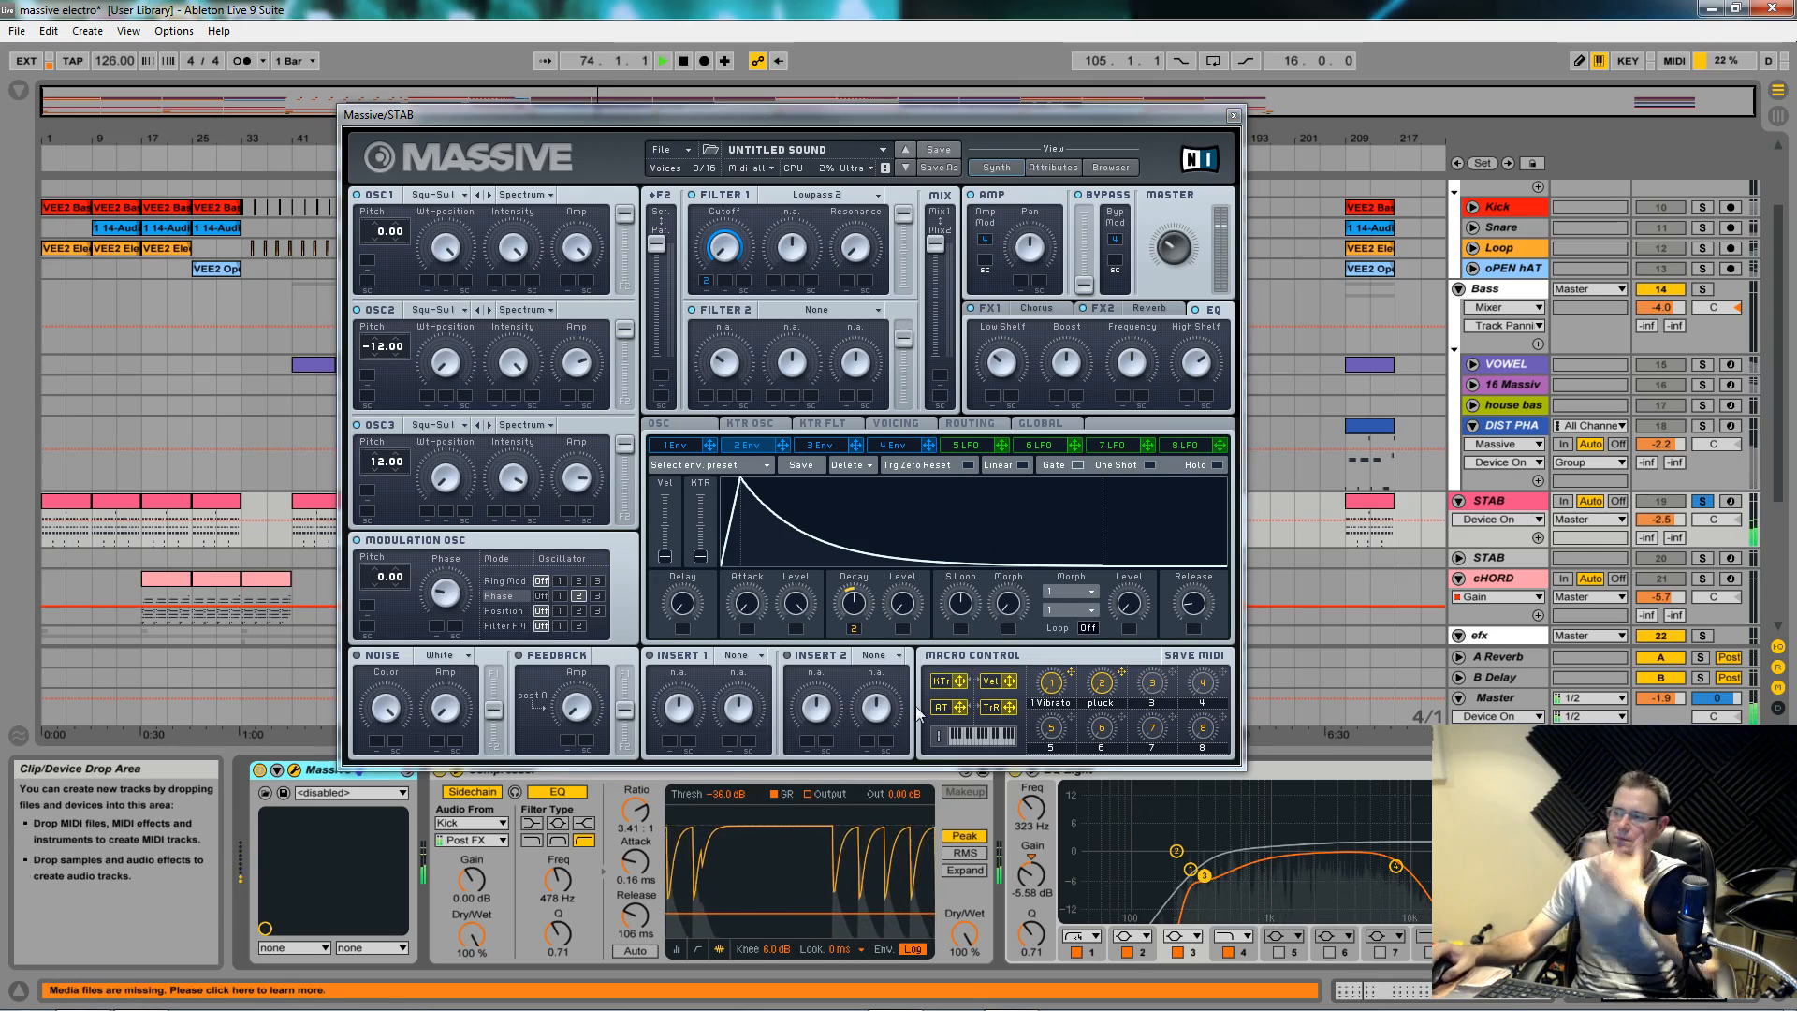
{"action": "left_click", "coordinate": [1105, 682]}
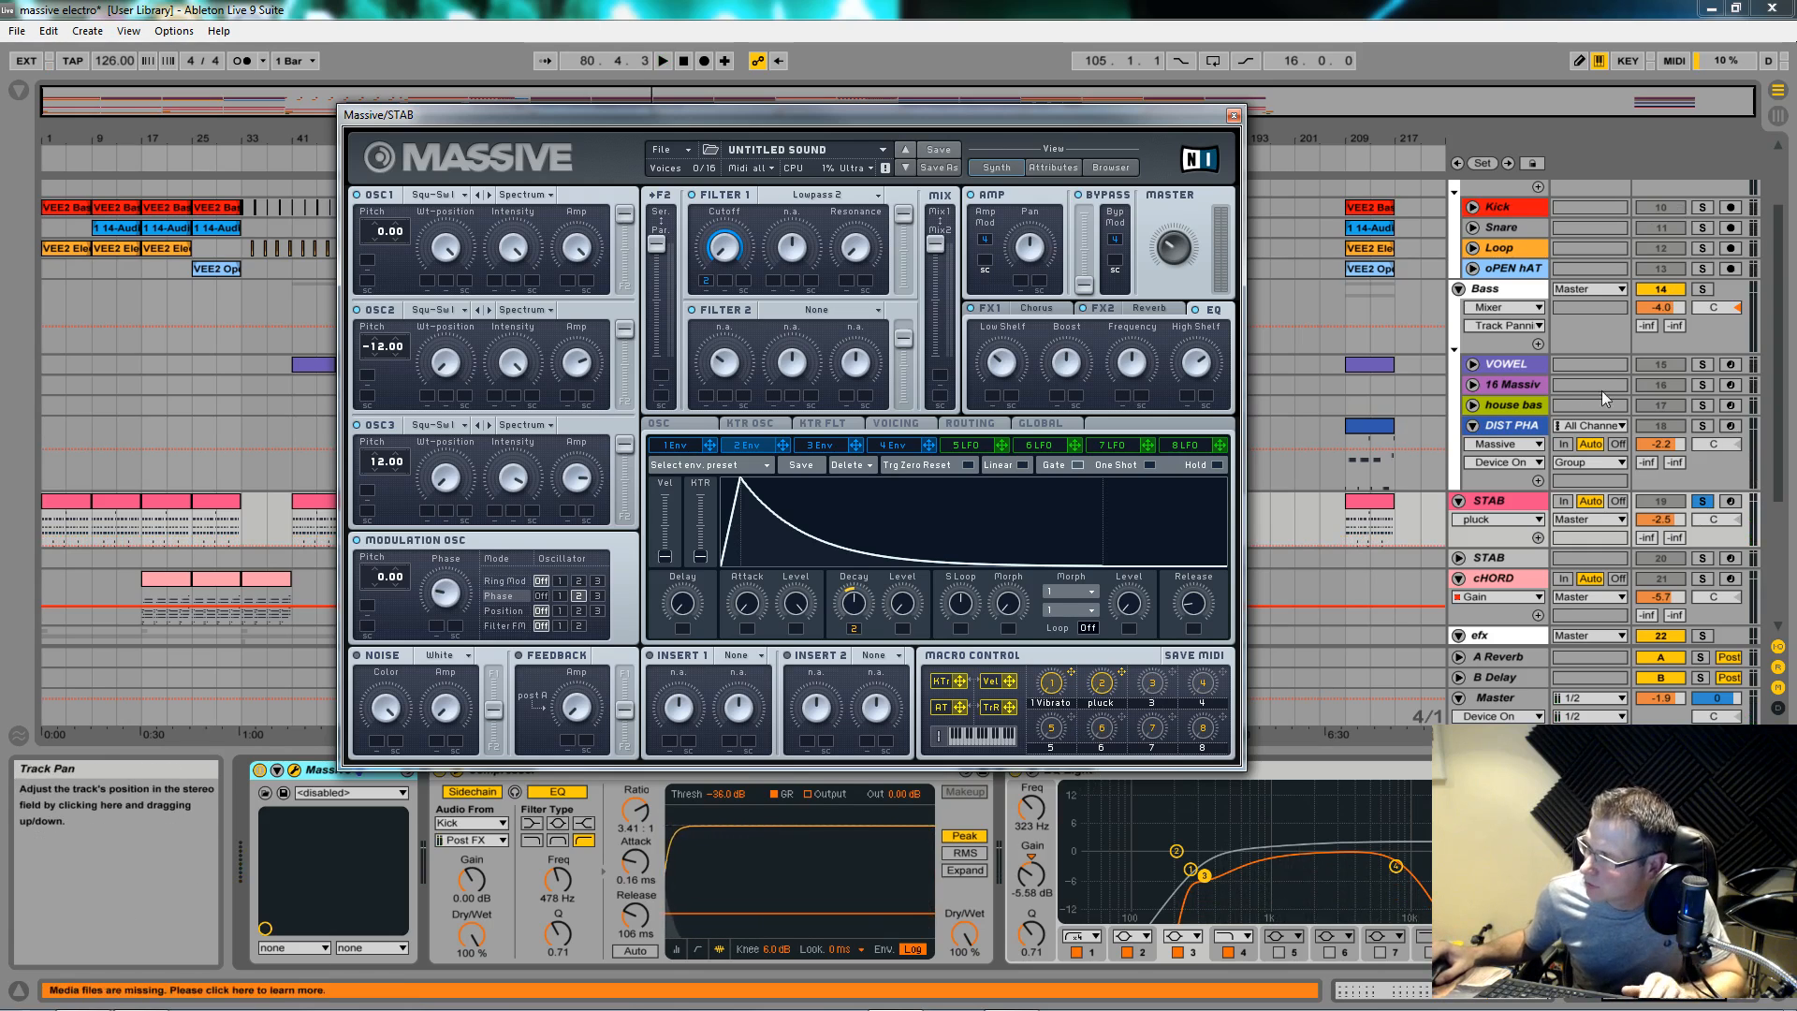
Step: Move the Massive window aside, unsolo STAB, and play the full mix
{"action": "left_click_drag", "start_coordinate": [1197, 116], "coordinate": [631, 391]}
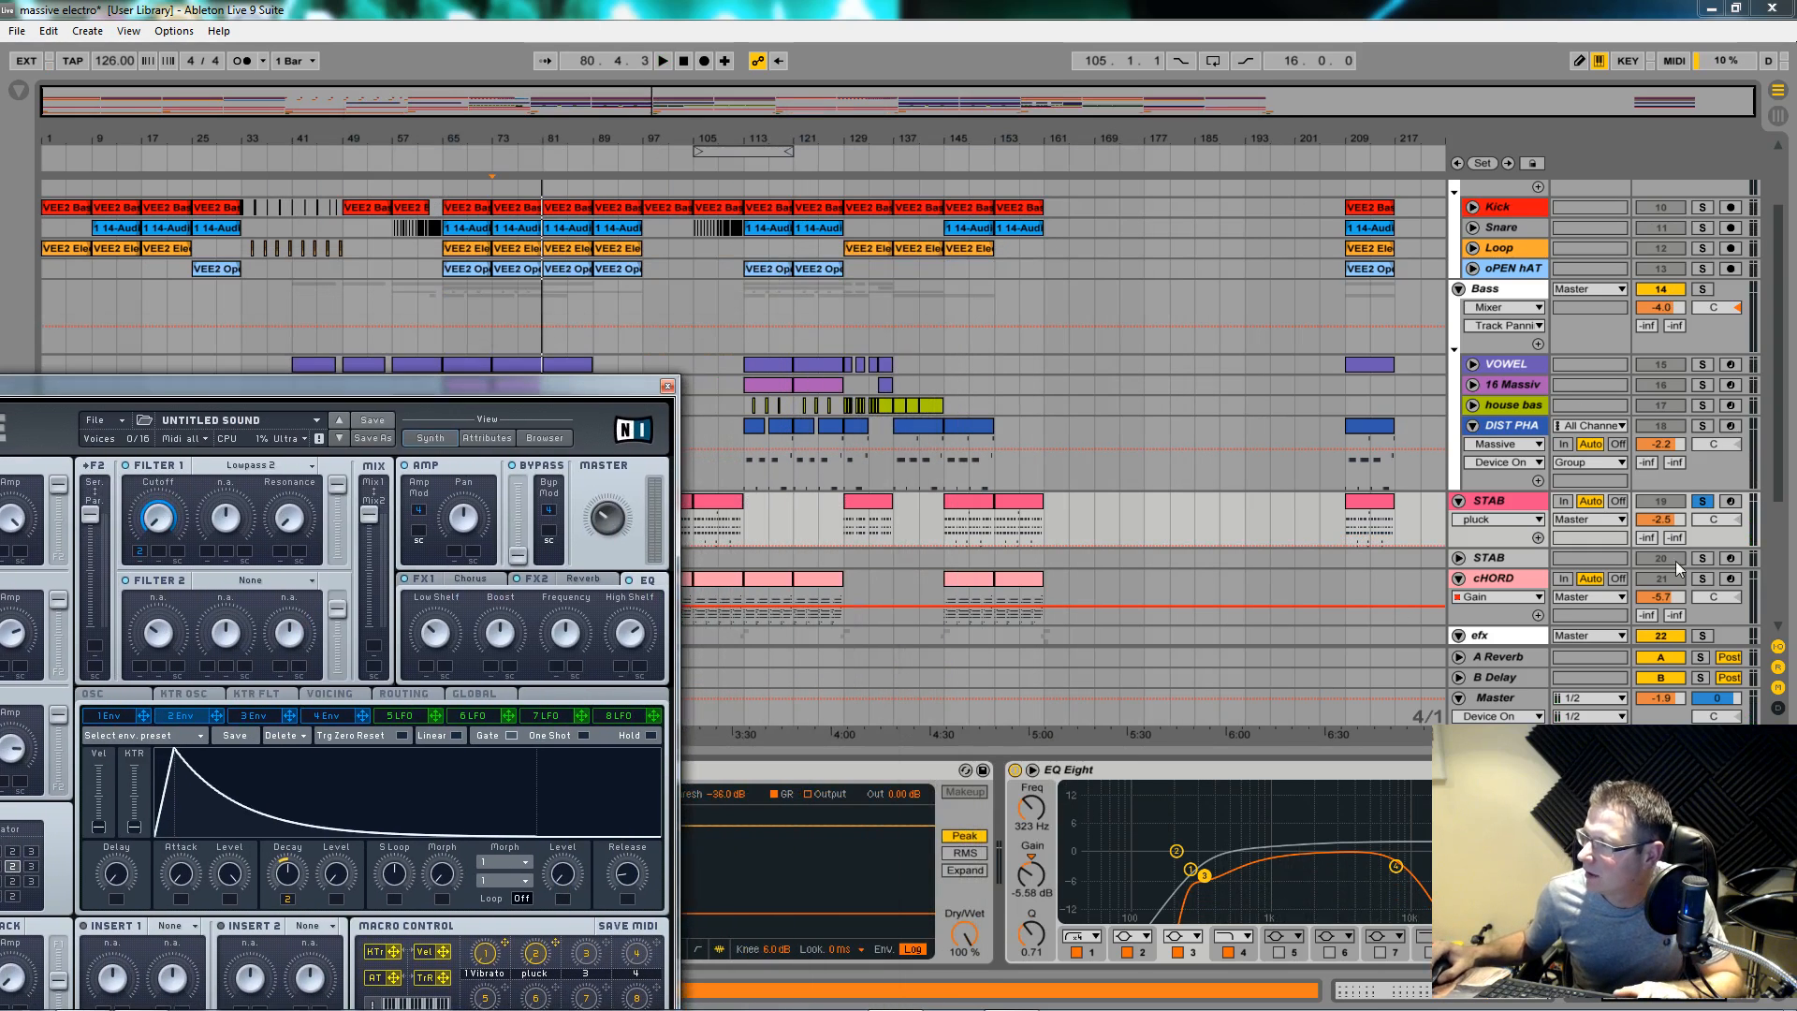
{"action": "left_click", "coordinate": [1701, 501]}
{"action": "key", "text": "space"}
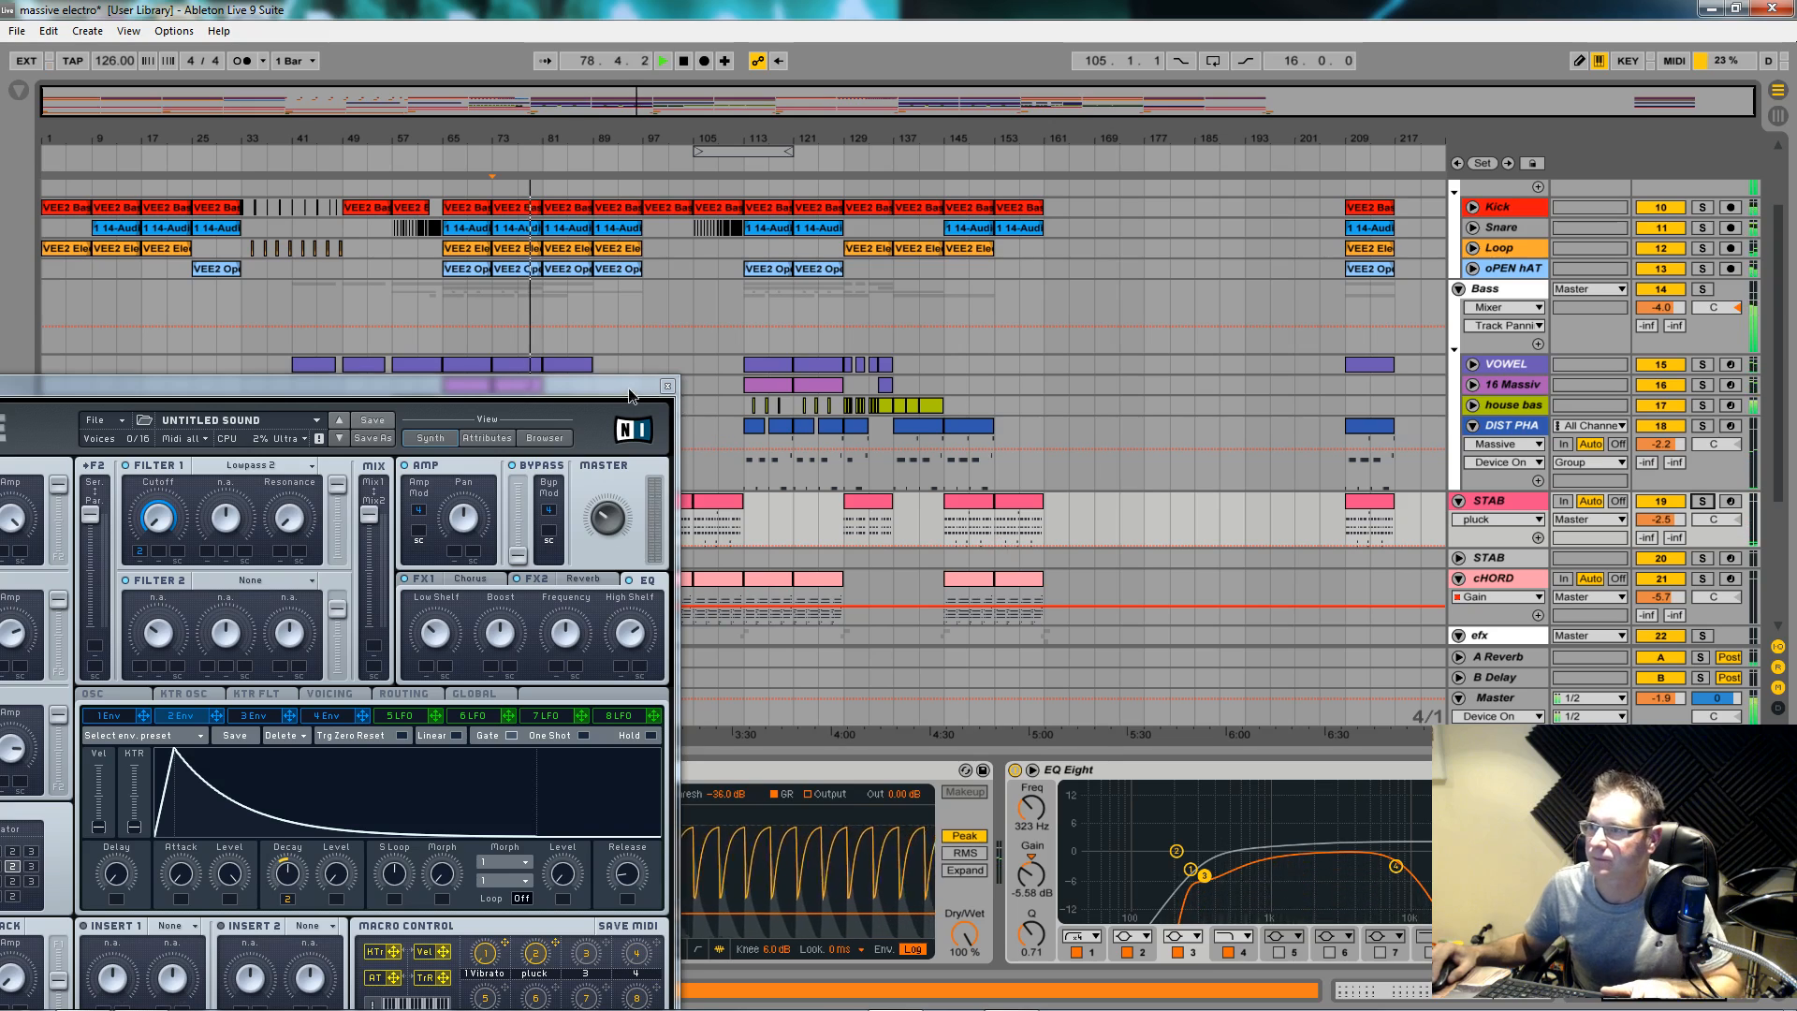
Step: Restart the full mix from near bar 148 and select the STAB track
{"action": "left_click_drag", "start_coordinate": [627, 387], "coordinate": [237, 561]}
{"action": "left_click", "coordinate": [994, 510]}
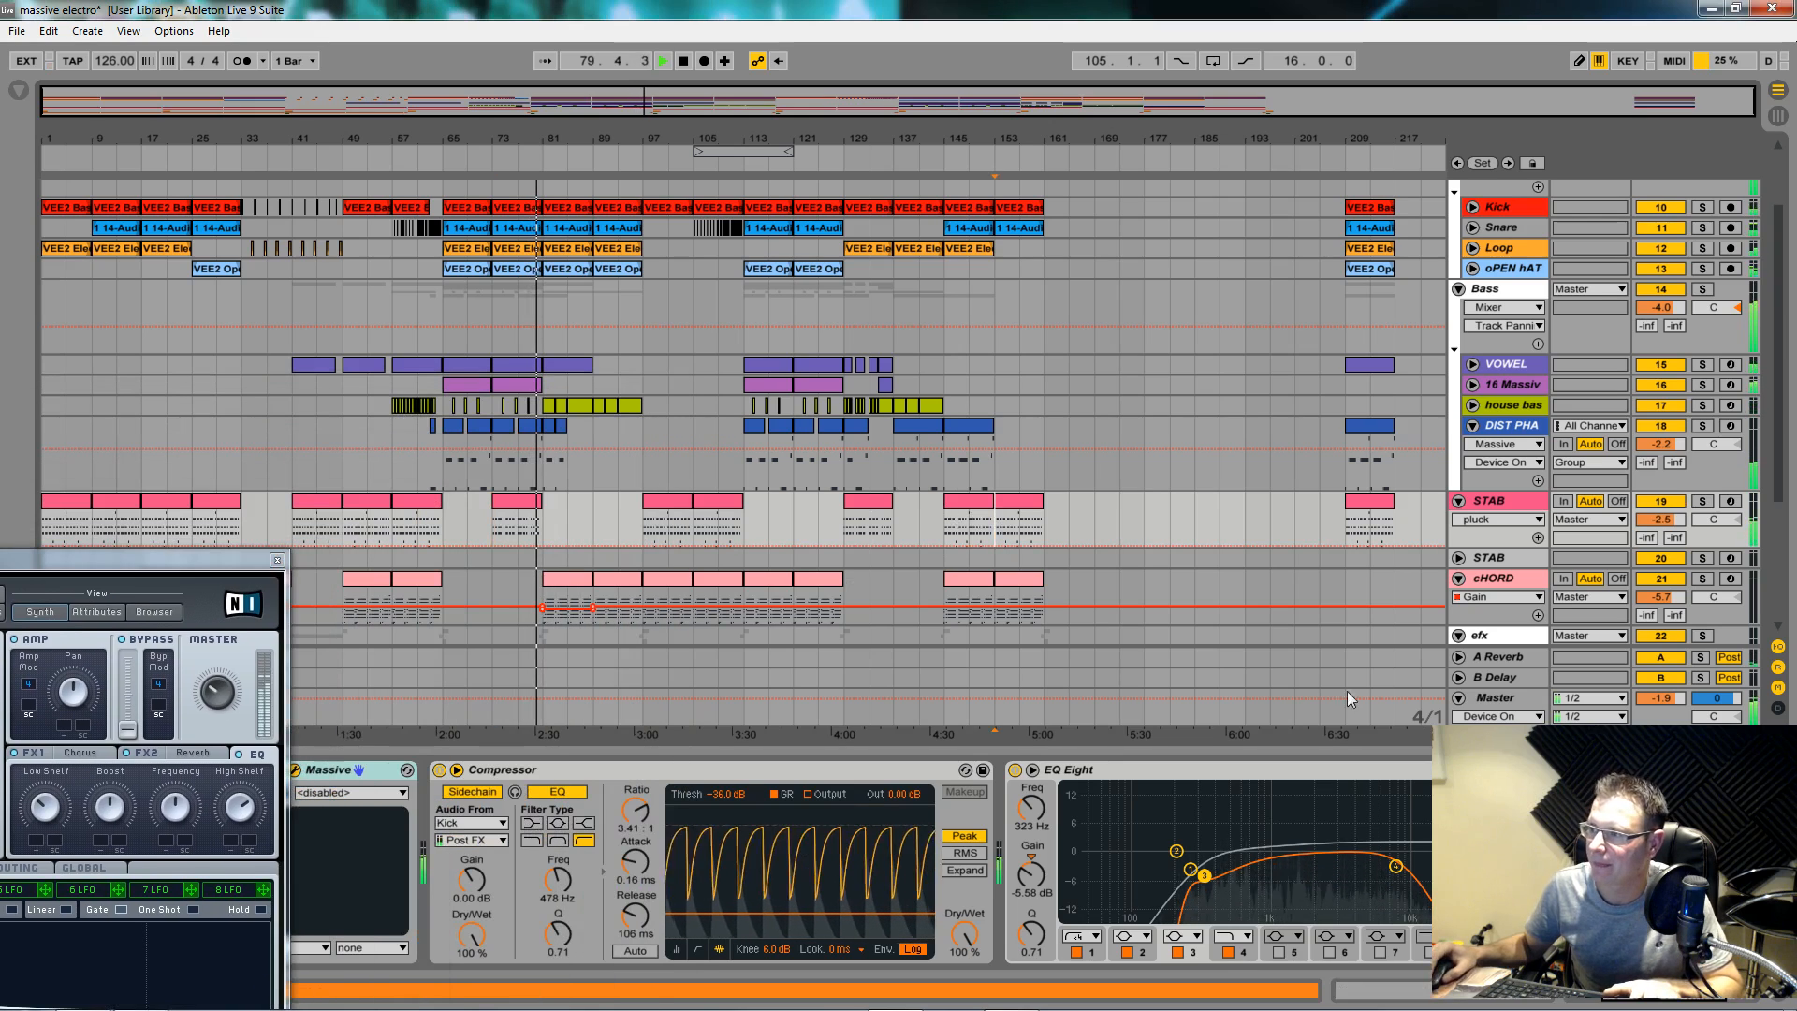
{"action": "key", "text": "space"}
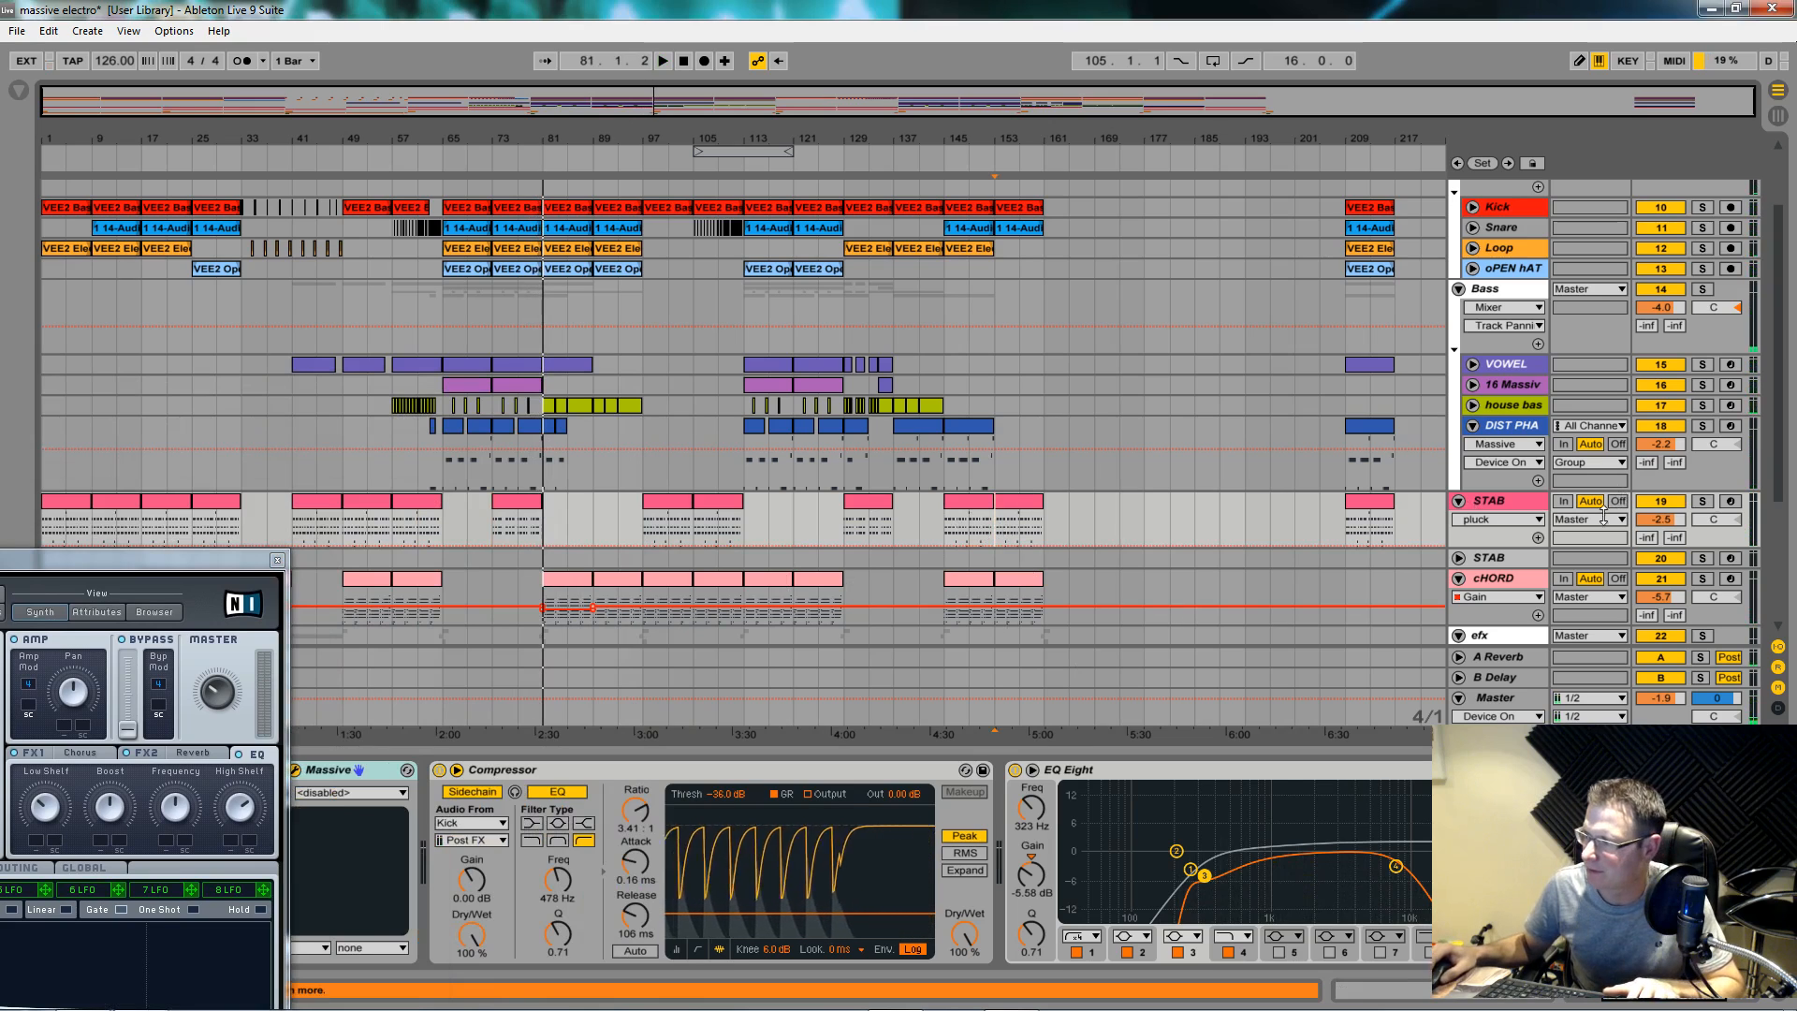
{"action": "key", "text": "space"}
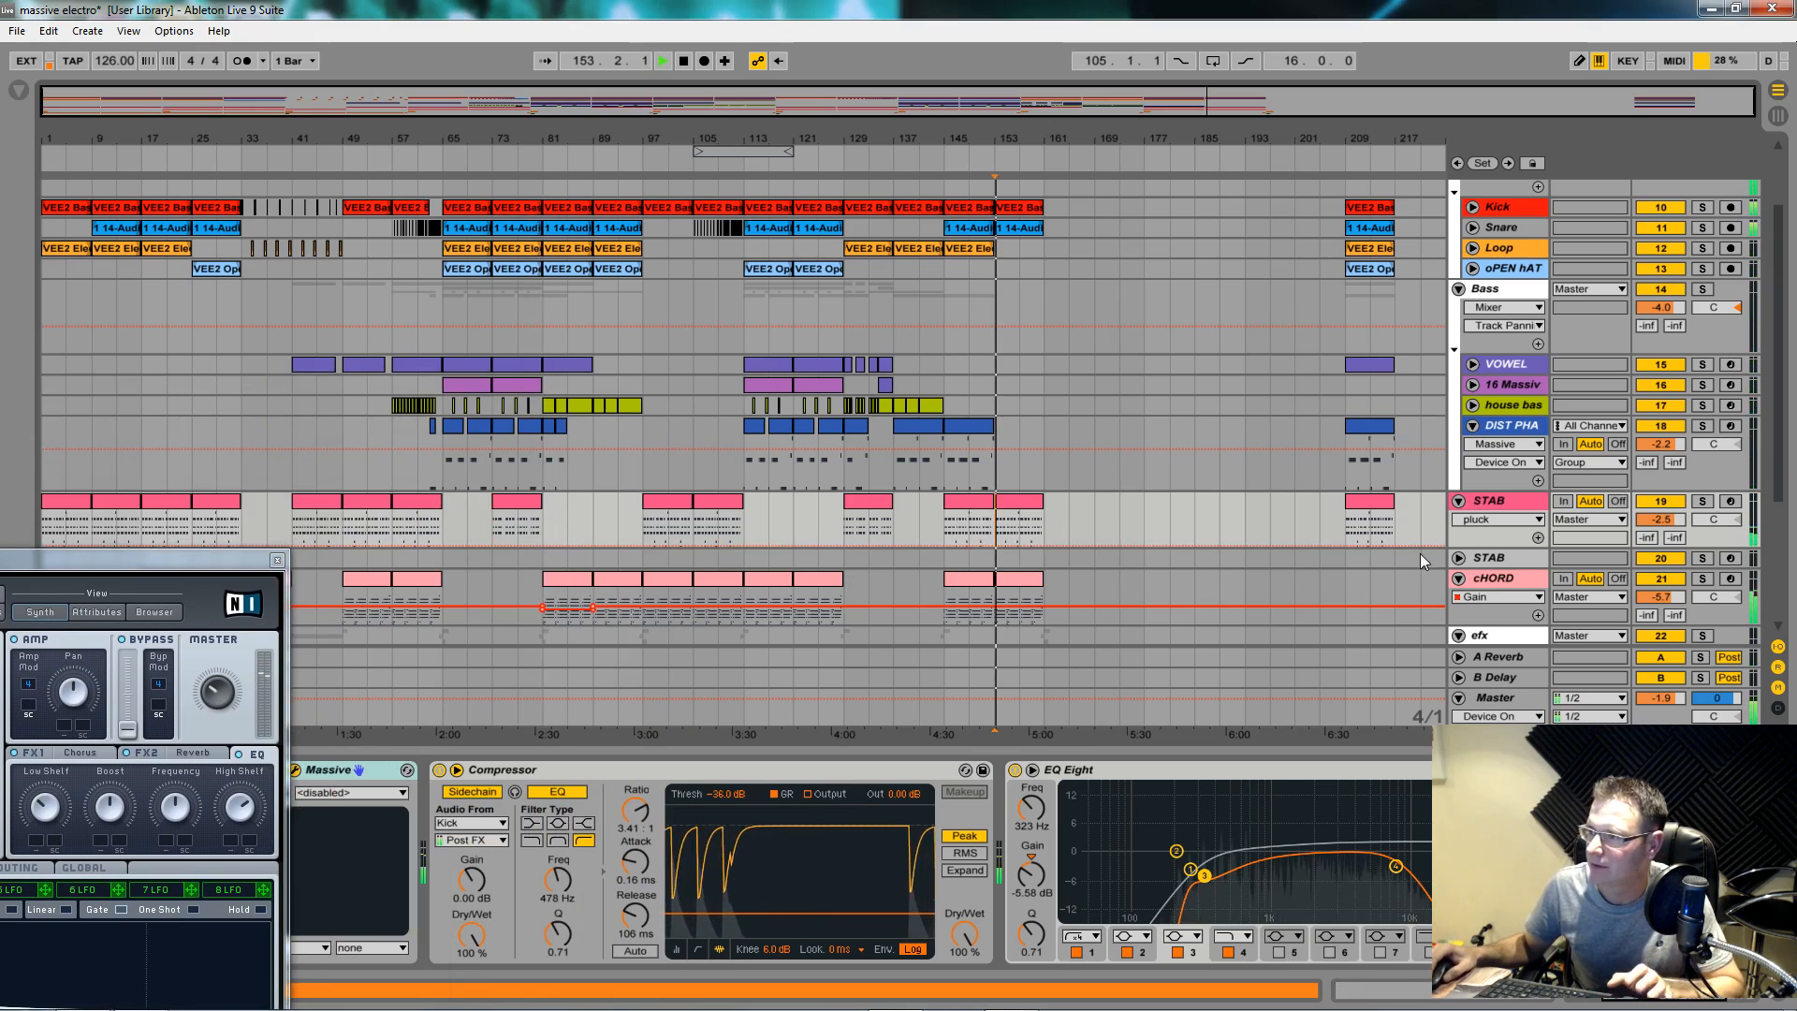
{"action": "left_click", "coordinate": [1491, 510]}
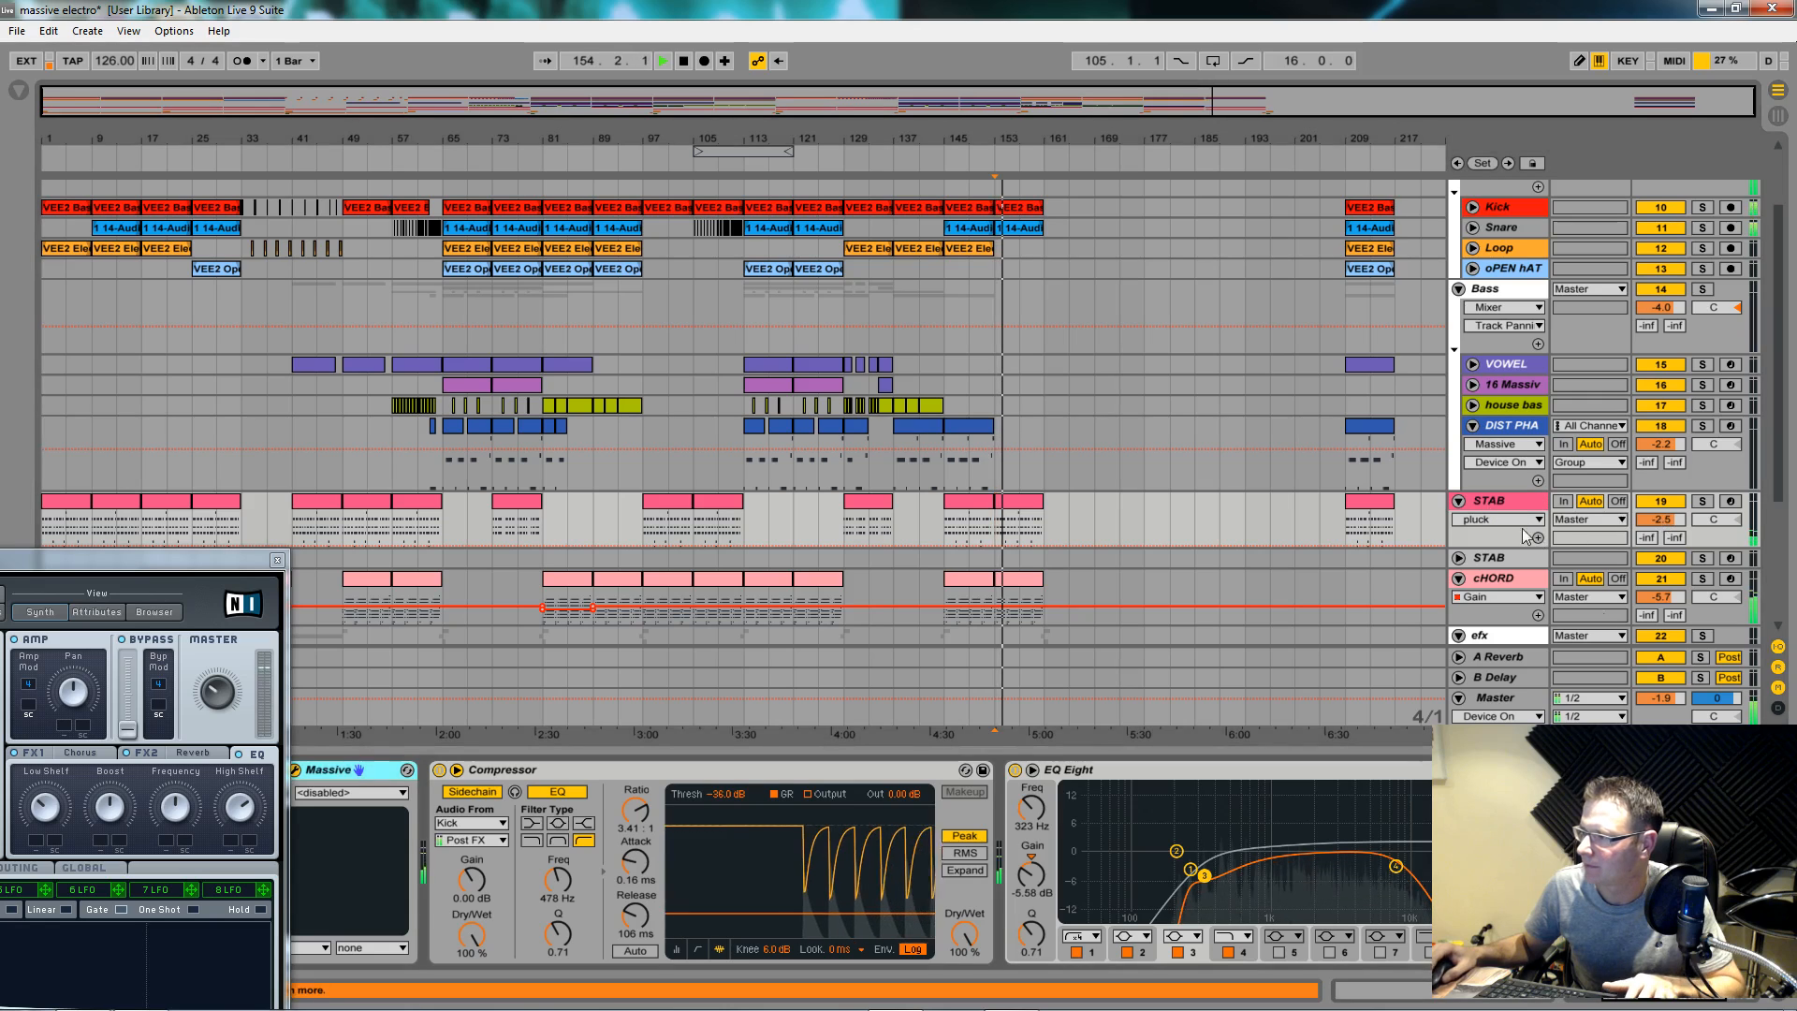
{"action": "scroll", "coordinate": [1497, 861], "scroll_direction": "right", "scroll_amount": 3}
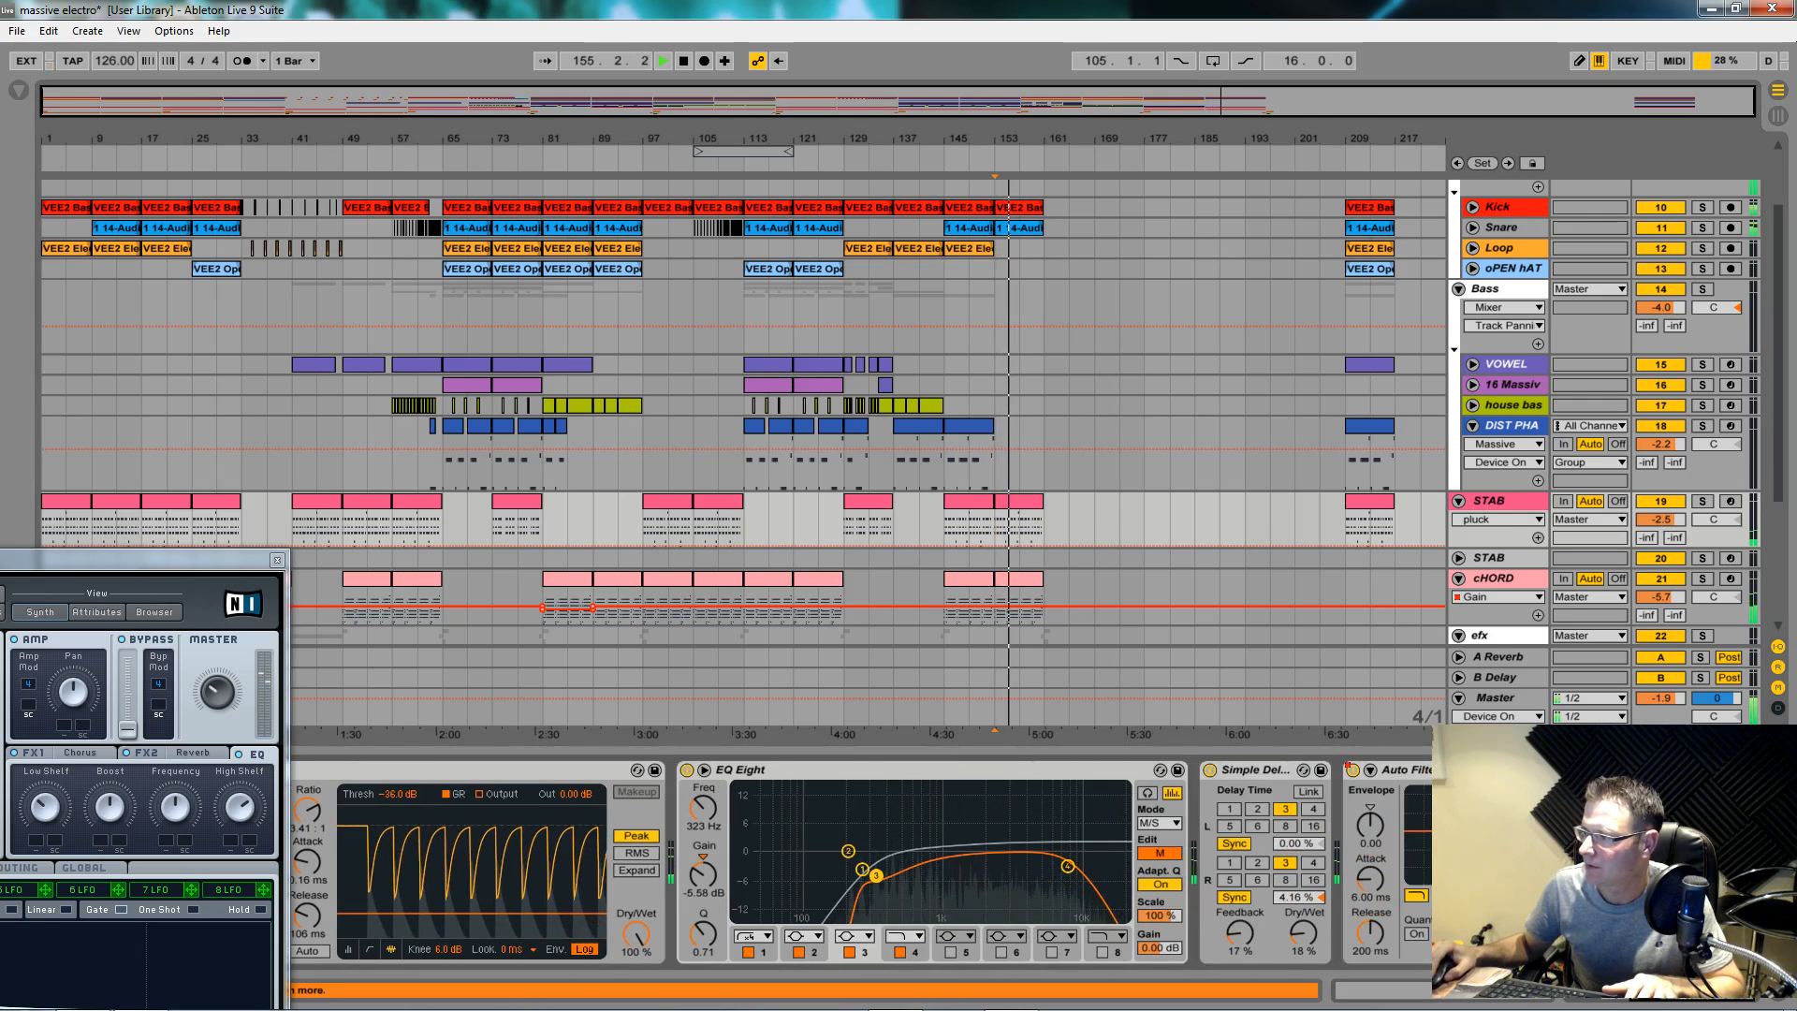
Step: Re-enable STAB's Frequency automation, raise it over bars 145–161, and replay from bar 153
{"action": "left_click", "coordinate": [1465, 833]}
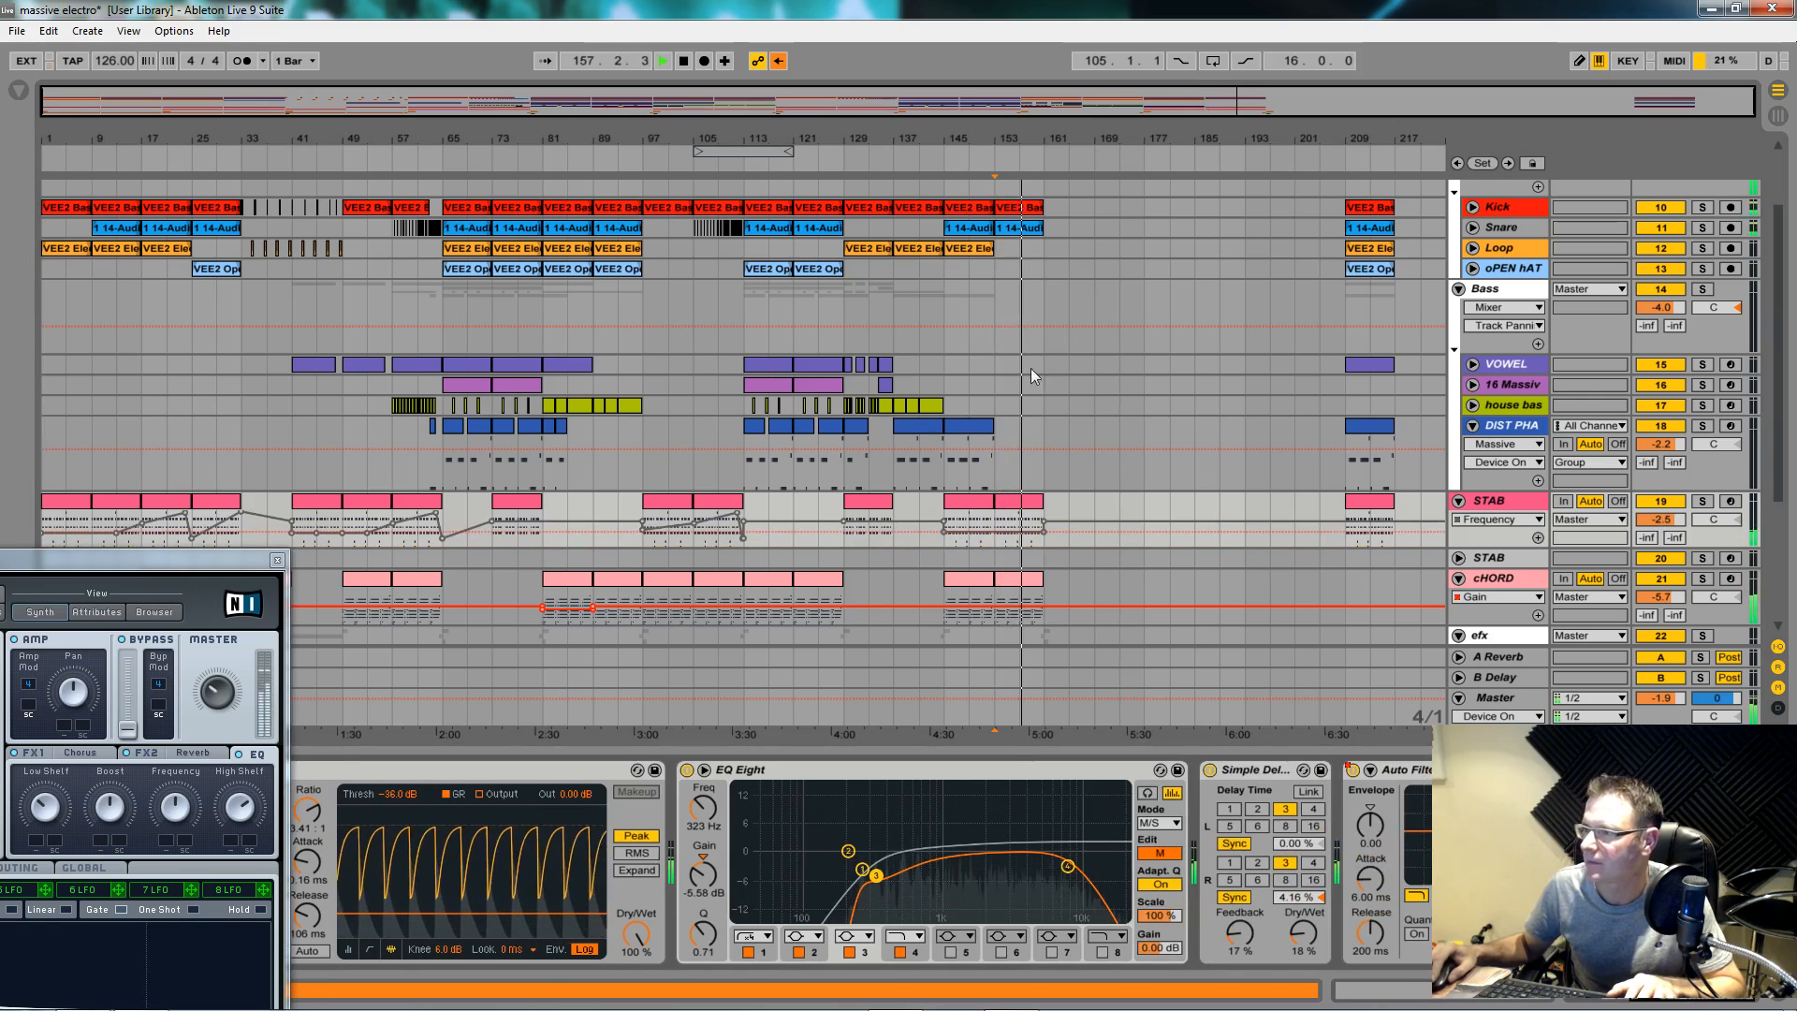
{"action": "left_click", "coordinate": [779, 62]}
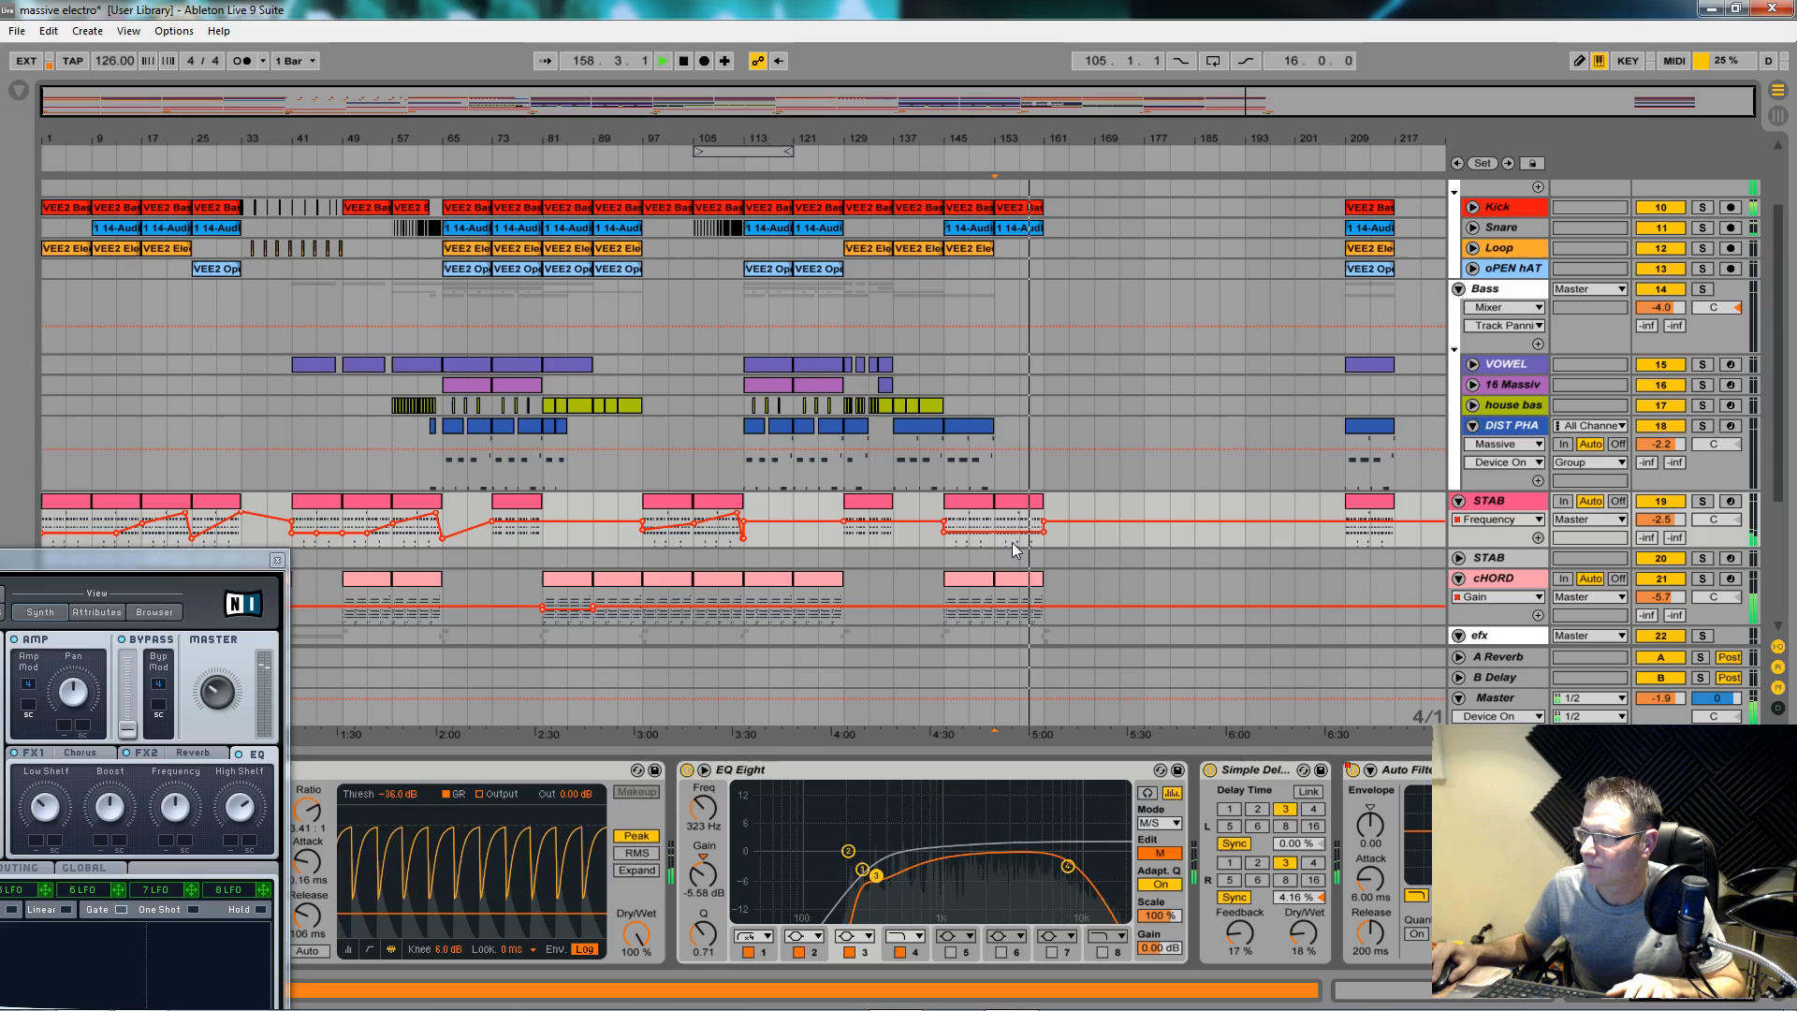
{"action": "left_click_drag", "start_coordinate": [1013, 534], "coordinate": [1013, 521]}
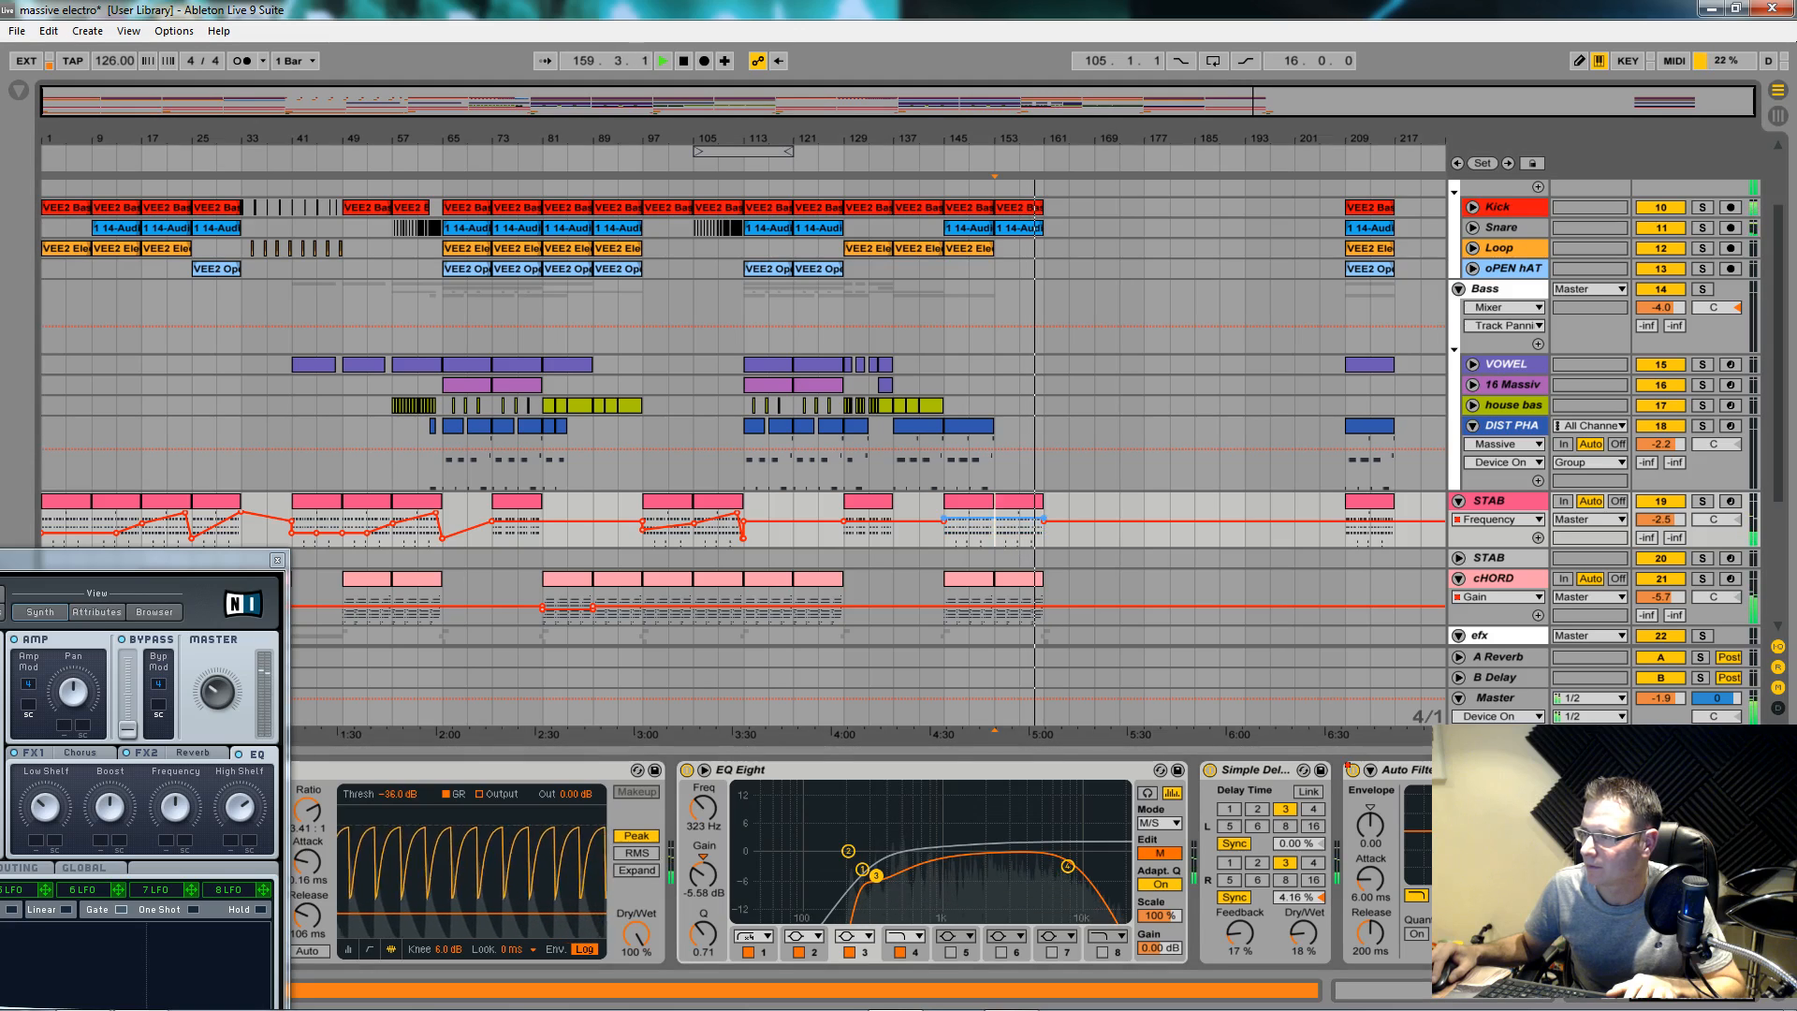
{"action": "key", "text": "space"}
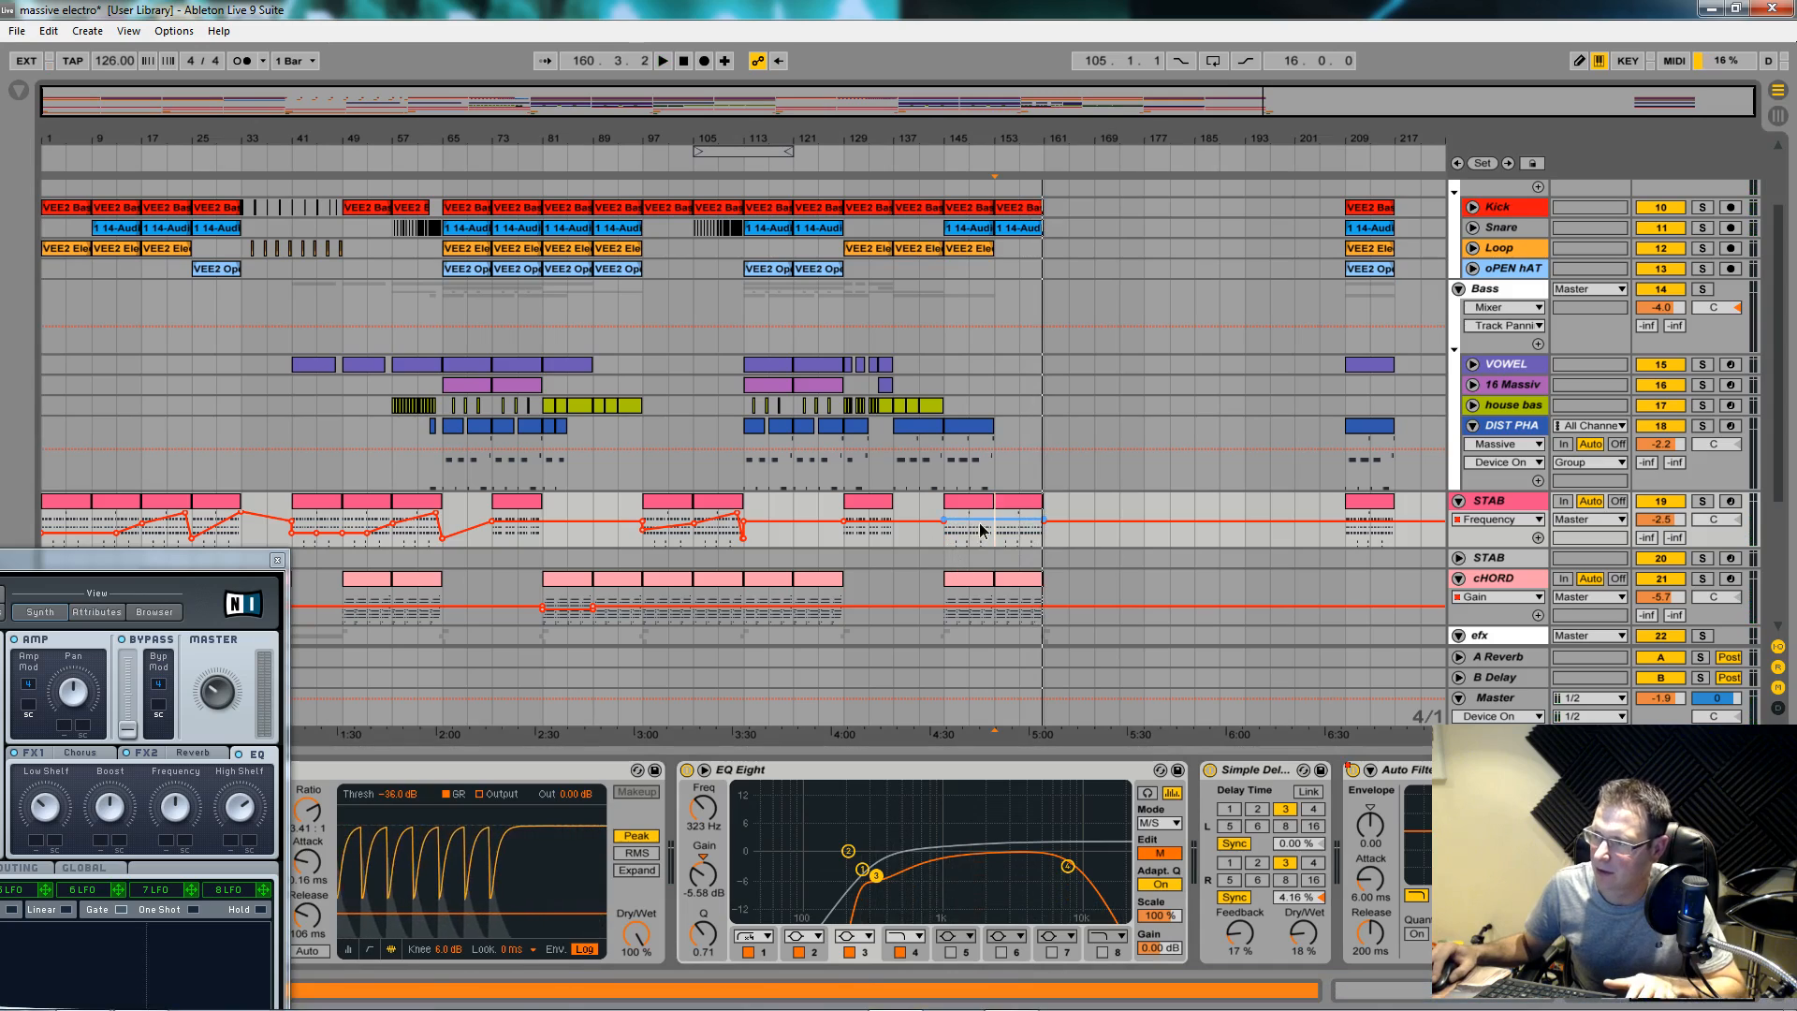
{"action": "key", "text": "space"}
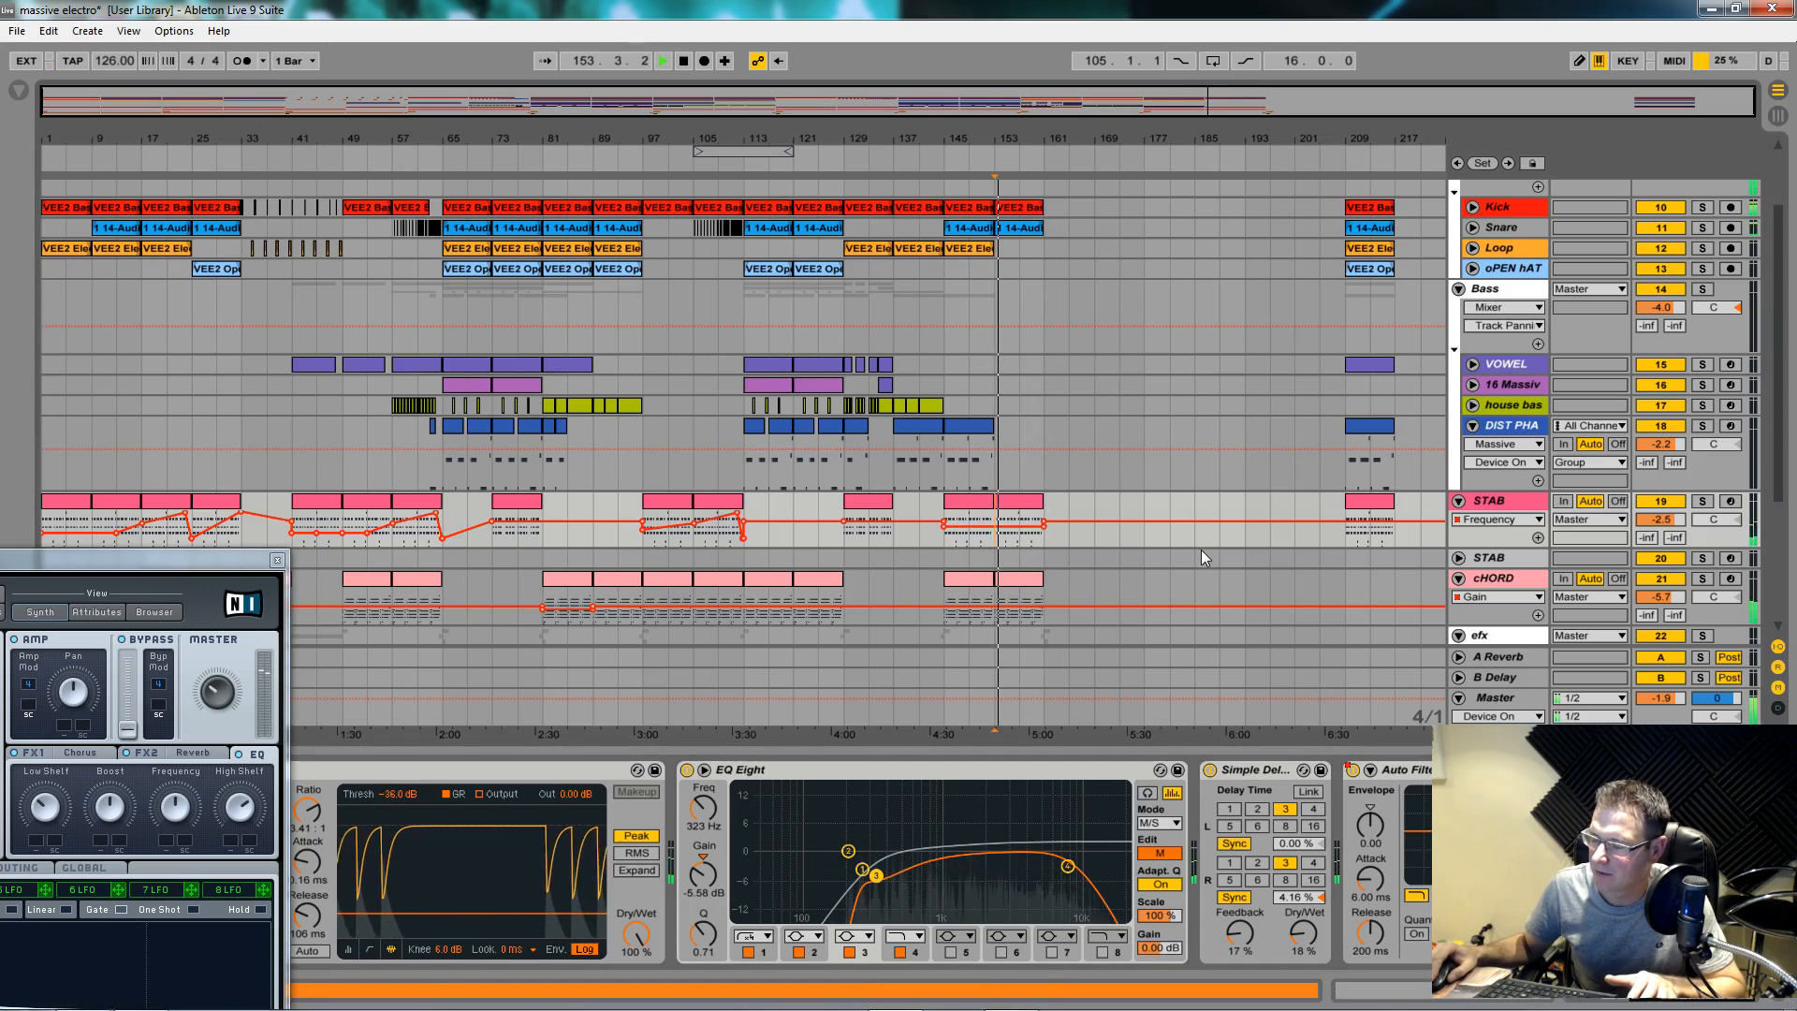
{"action": "left_click_drag", "start_coordinate": [226, 567], "coordinate": [713, 308]}
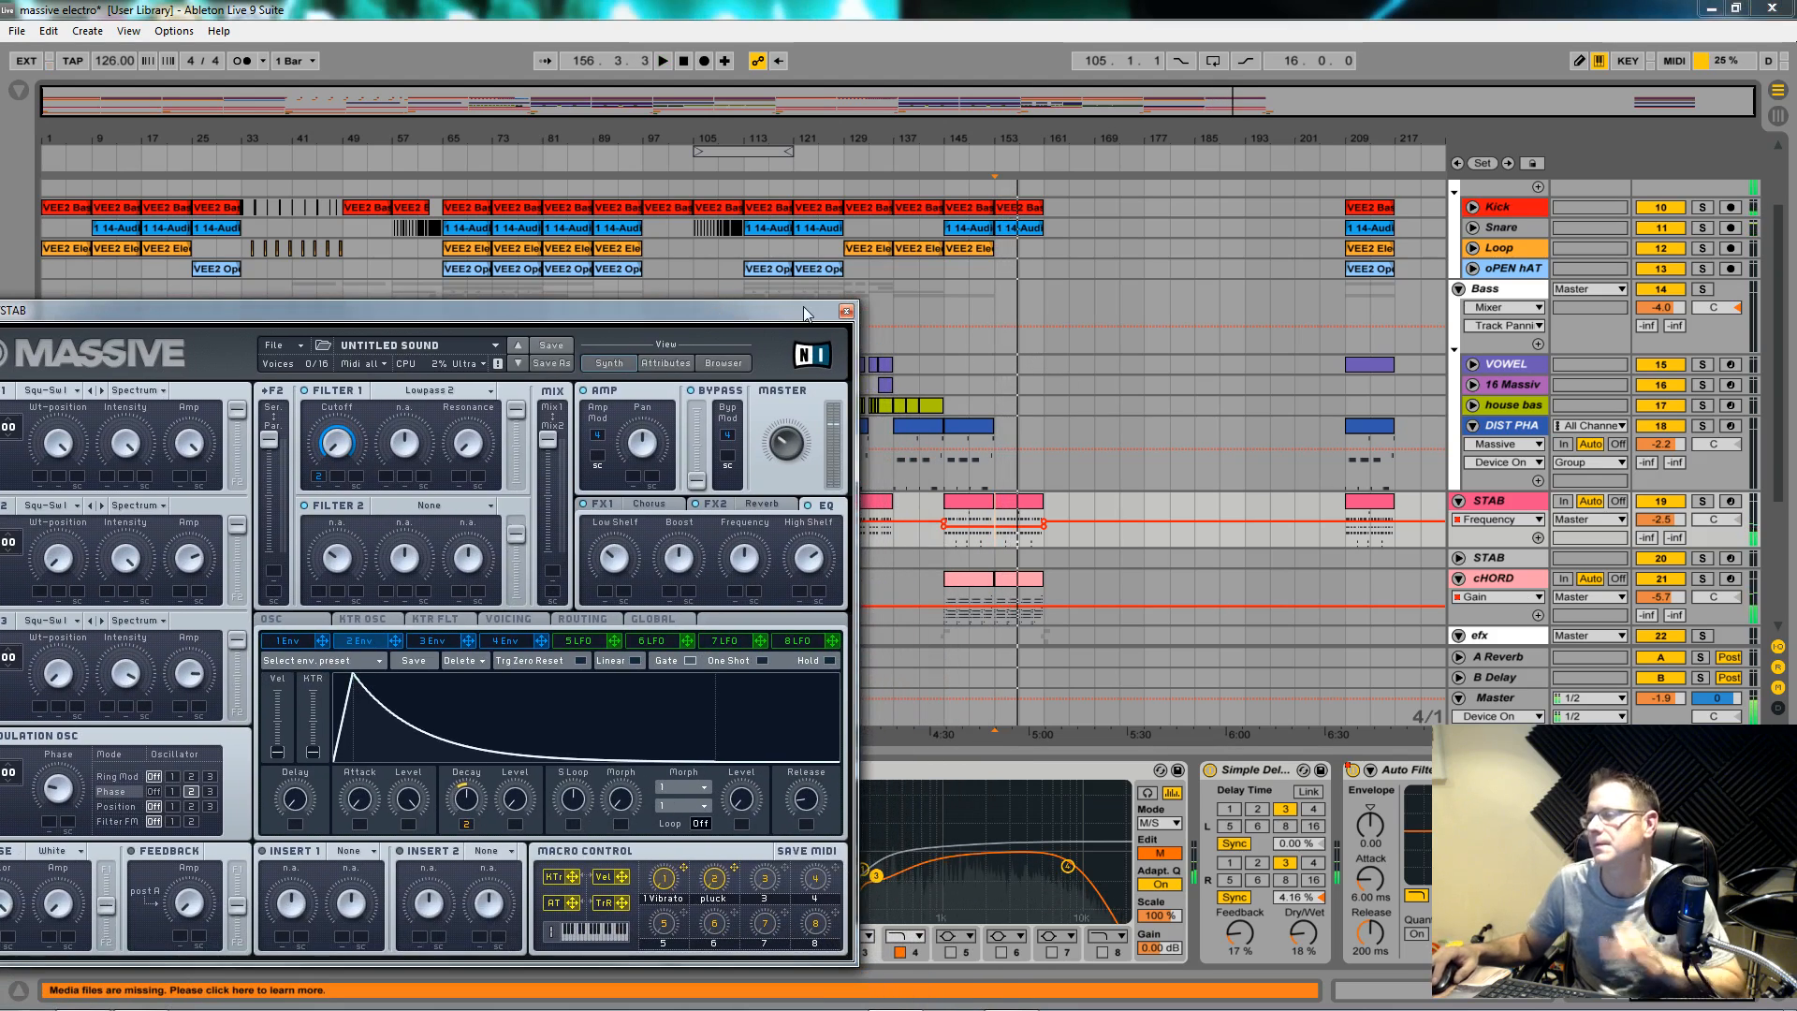
Step: Move the STAB synth window lower and fold the DIST PHA track
{"action": "left_click_drag", "start_coordinate": [803, 306], "coordinate": [1135, 137]}
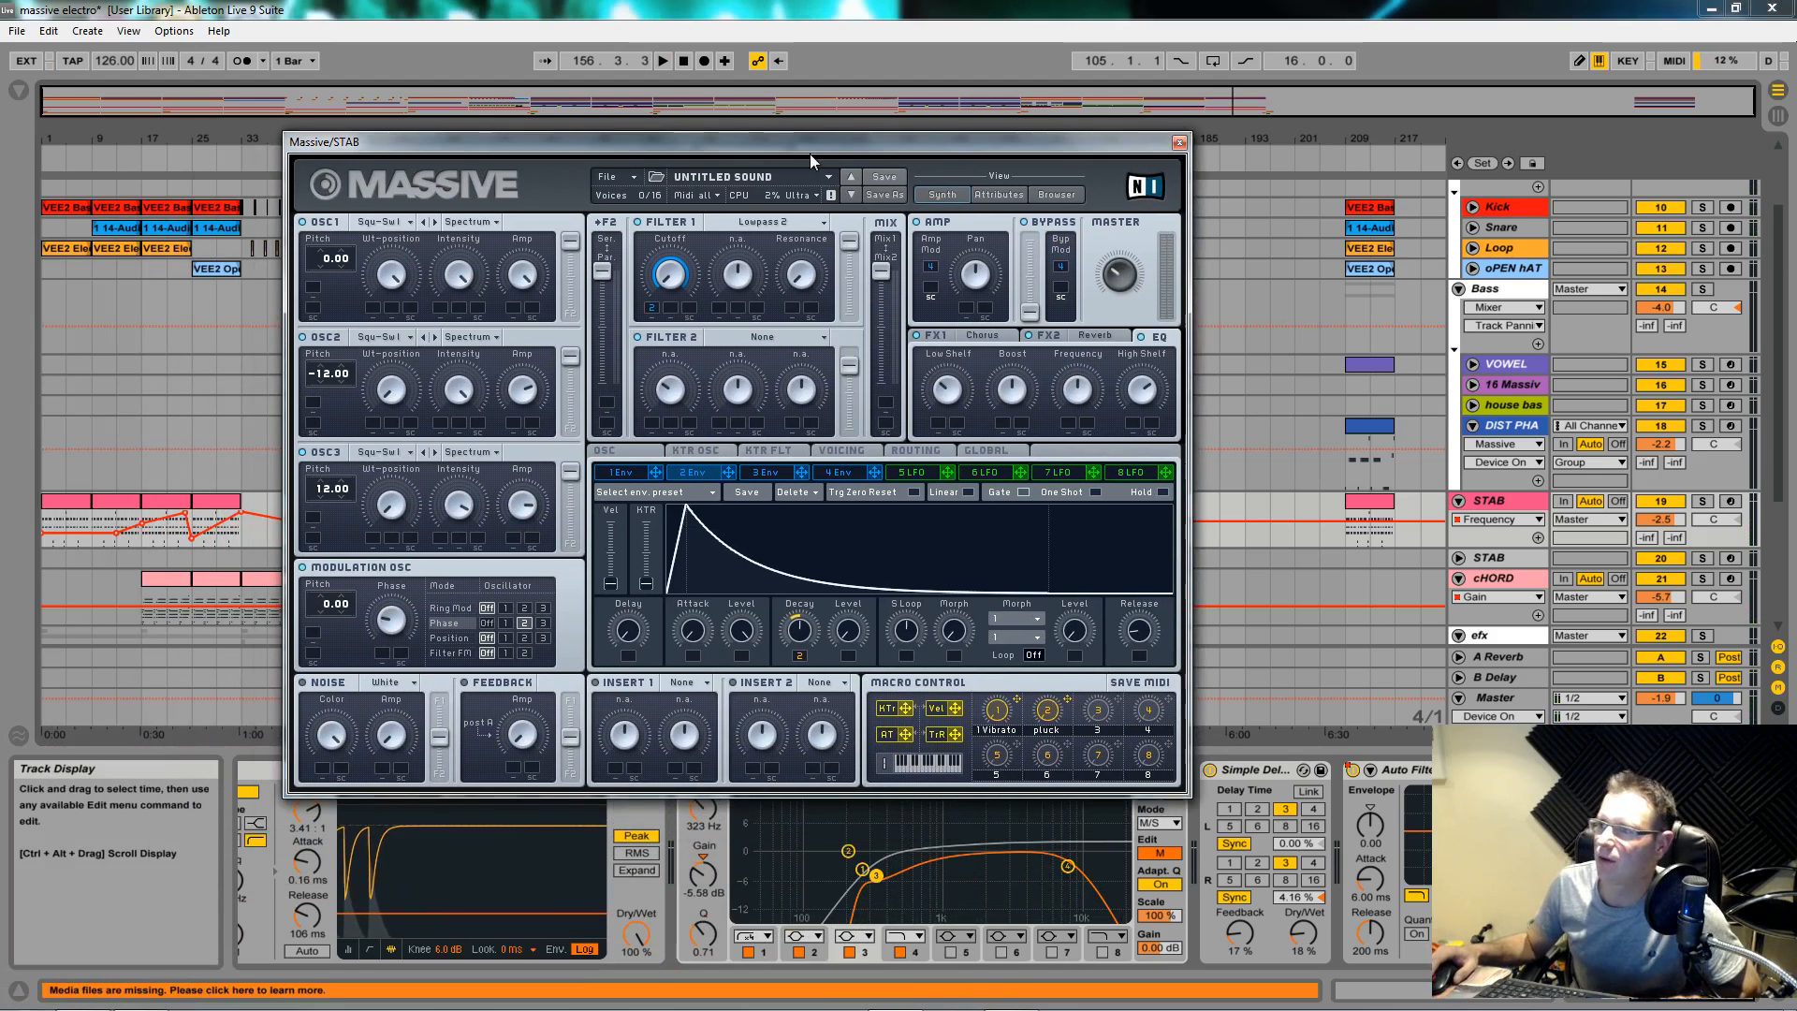
{"action": "left_click_drag", "start_coordinate": [857, 148], "coordinate": [896, 693]}
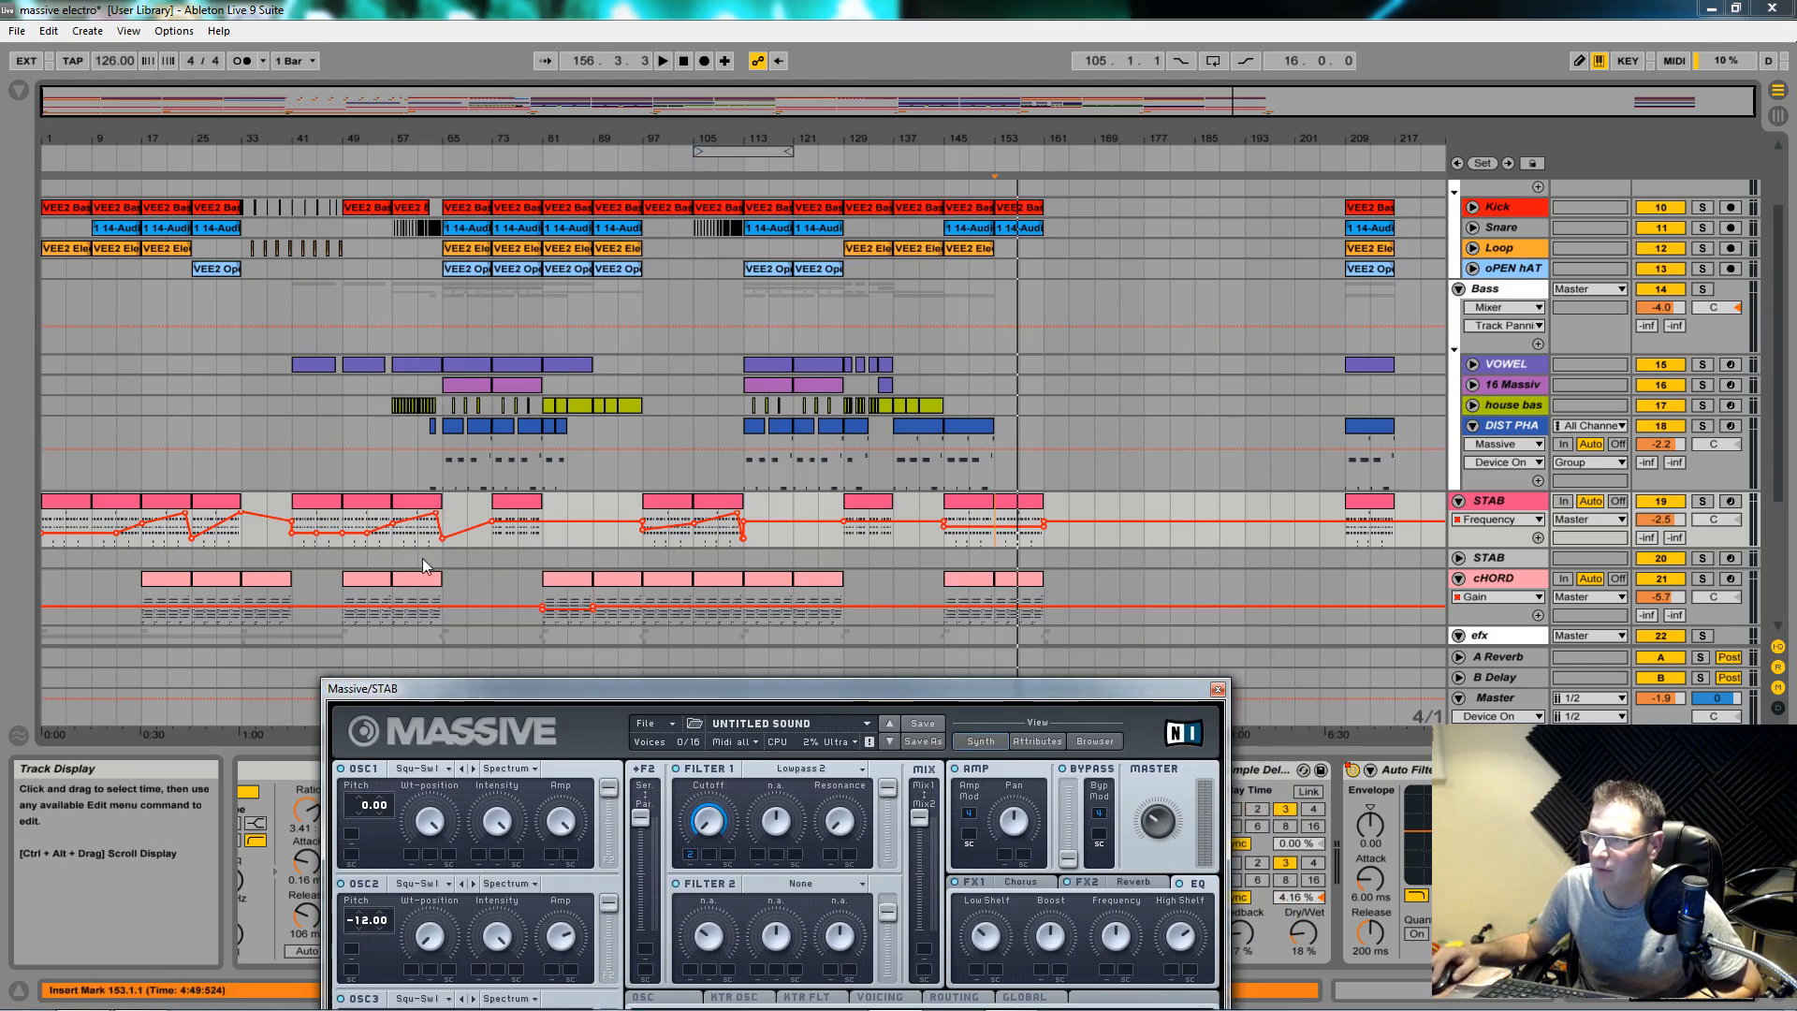
{"action": "left_click_drag", "start_coordinate": [1786, 333], "coordinate": [1791, 499]}
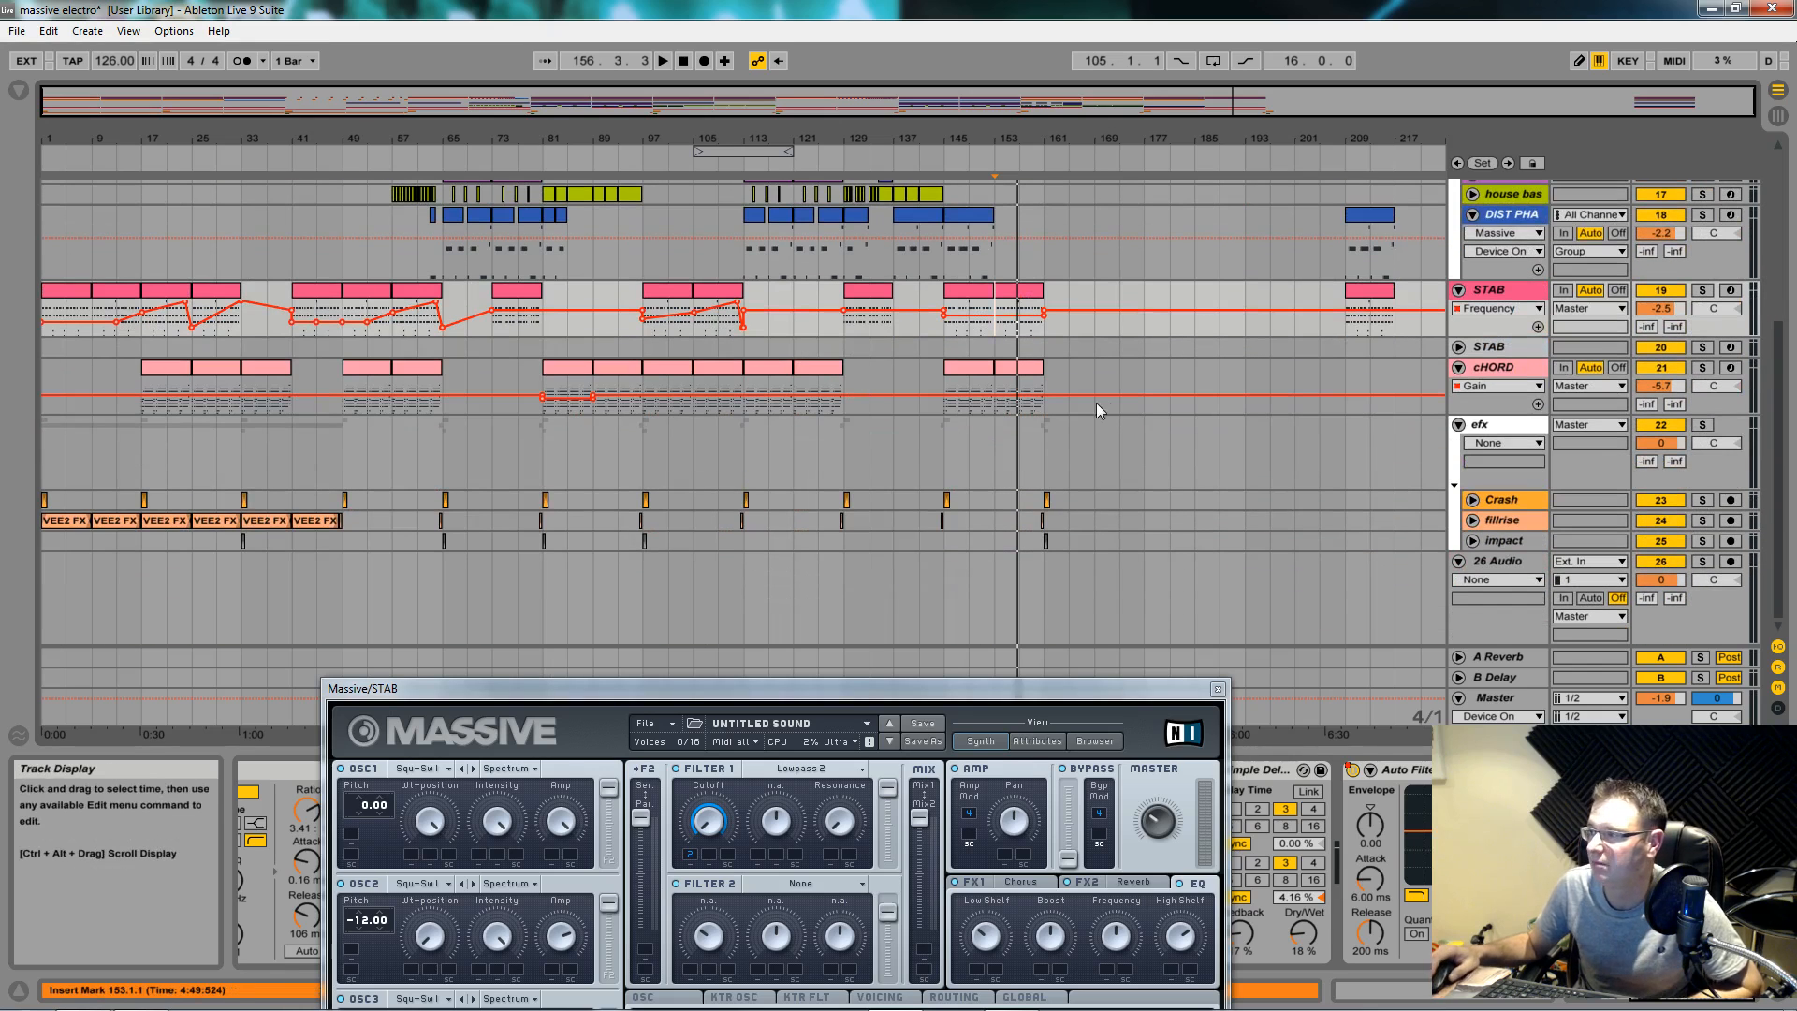
{"action": "scroll", "coordinate": [1043, 311], "scroll_direction": "up", "scroll_amount": 5}
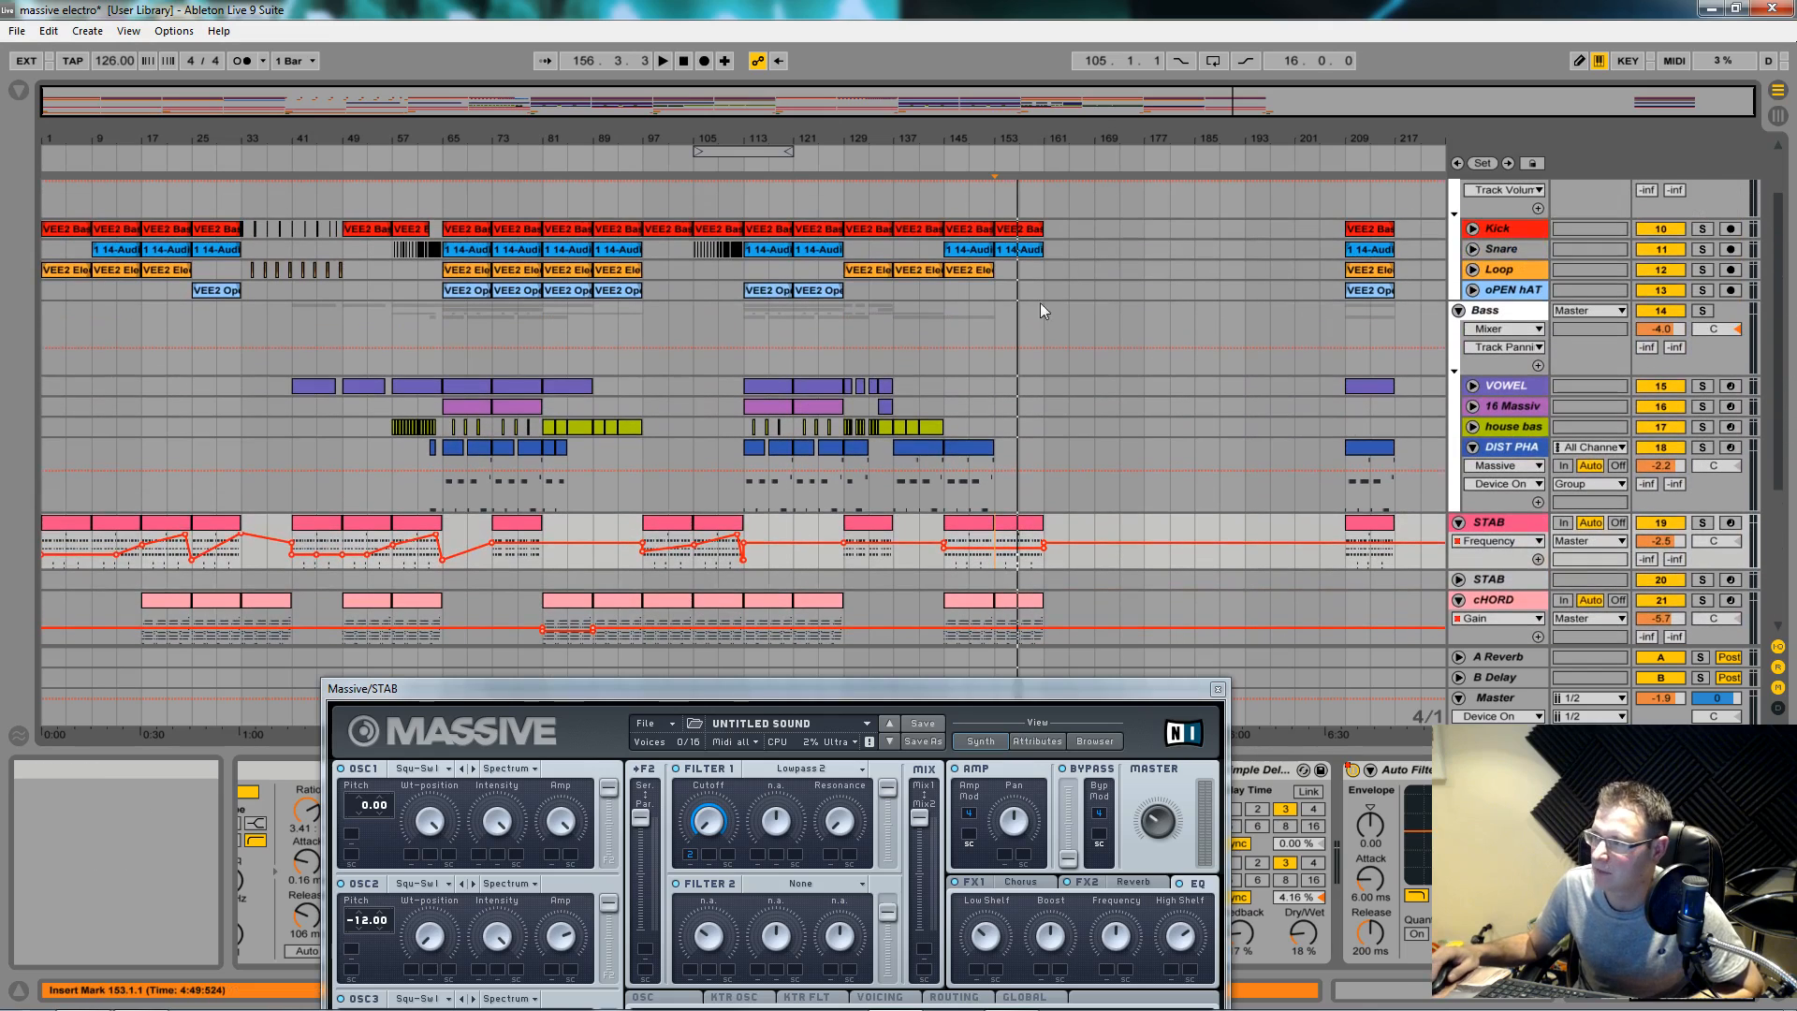
{"action": "left_click", "coordinate": [1472, 447]}
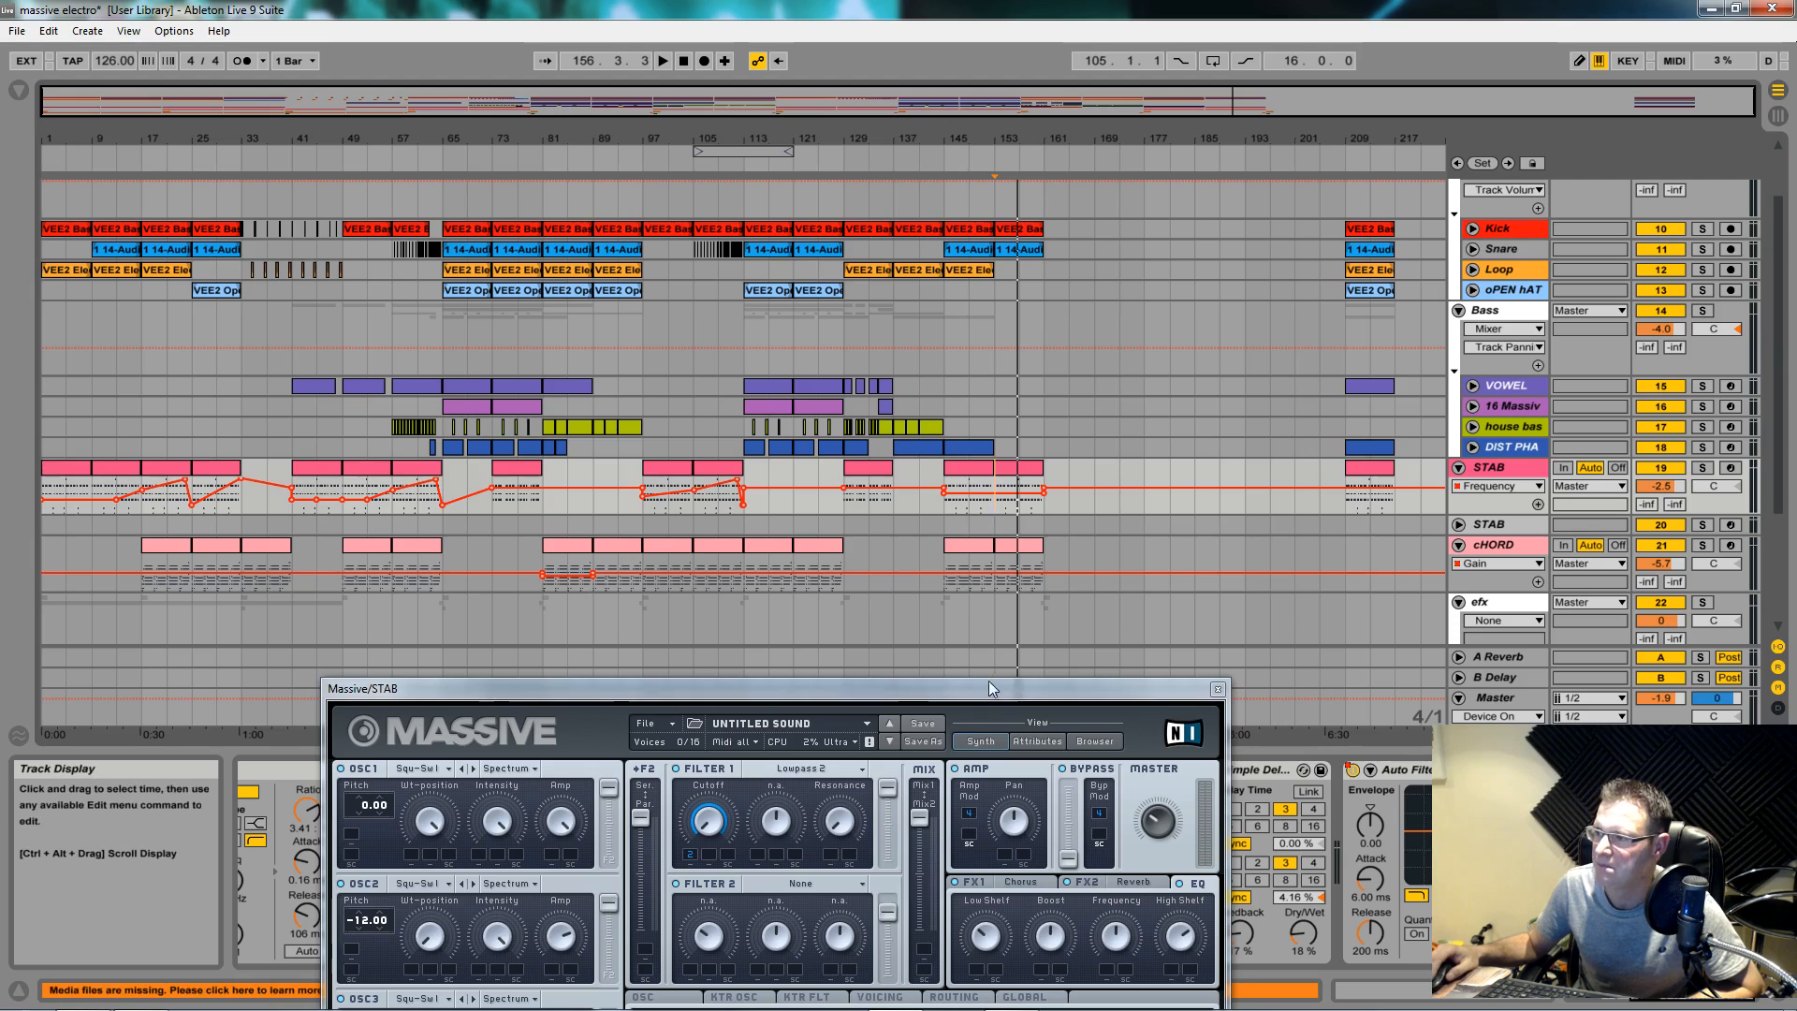
Step: Show the cHORD track's devices, with the STAB window moved out of the way
{"action": "left_click_drag", "start_coordinate": [992, 698], "coordinate": [1000, 99]}
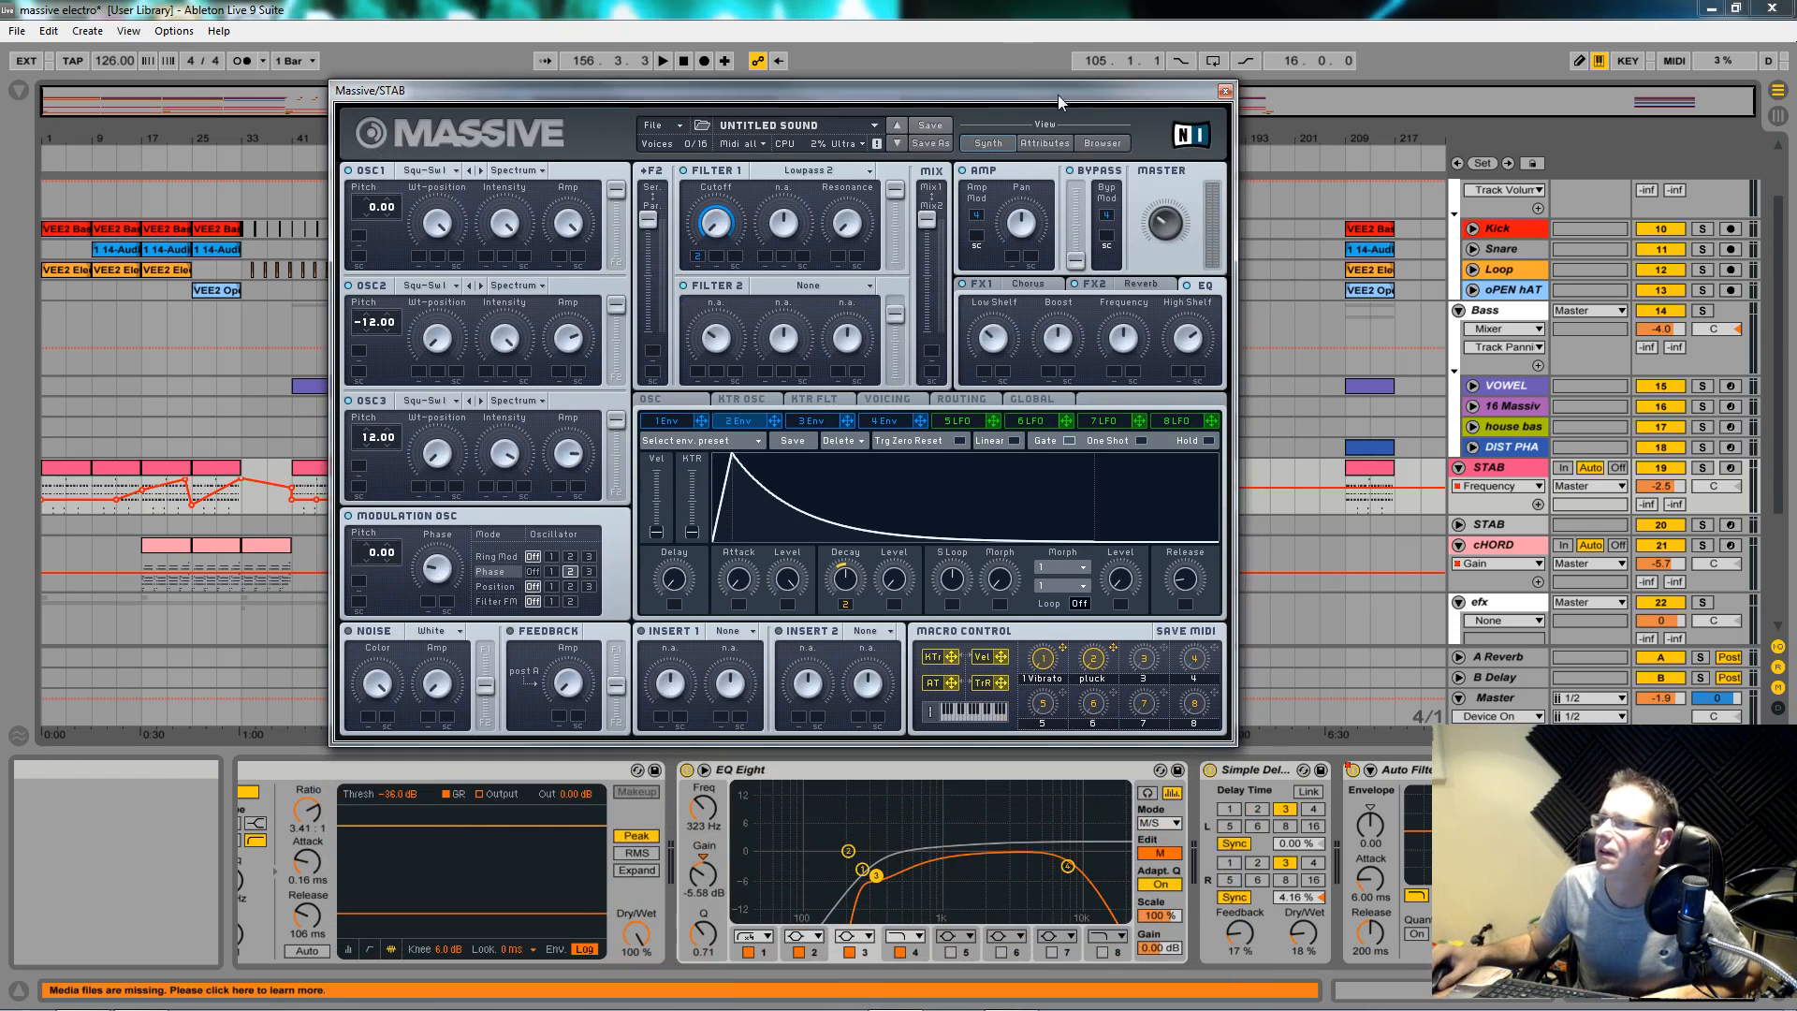
{"action": "left_click_drag", "start_coordinate": [1070, 97], "coordinate": [1023, 167]}
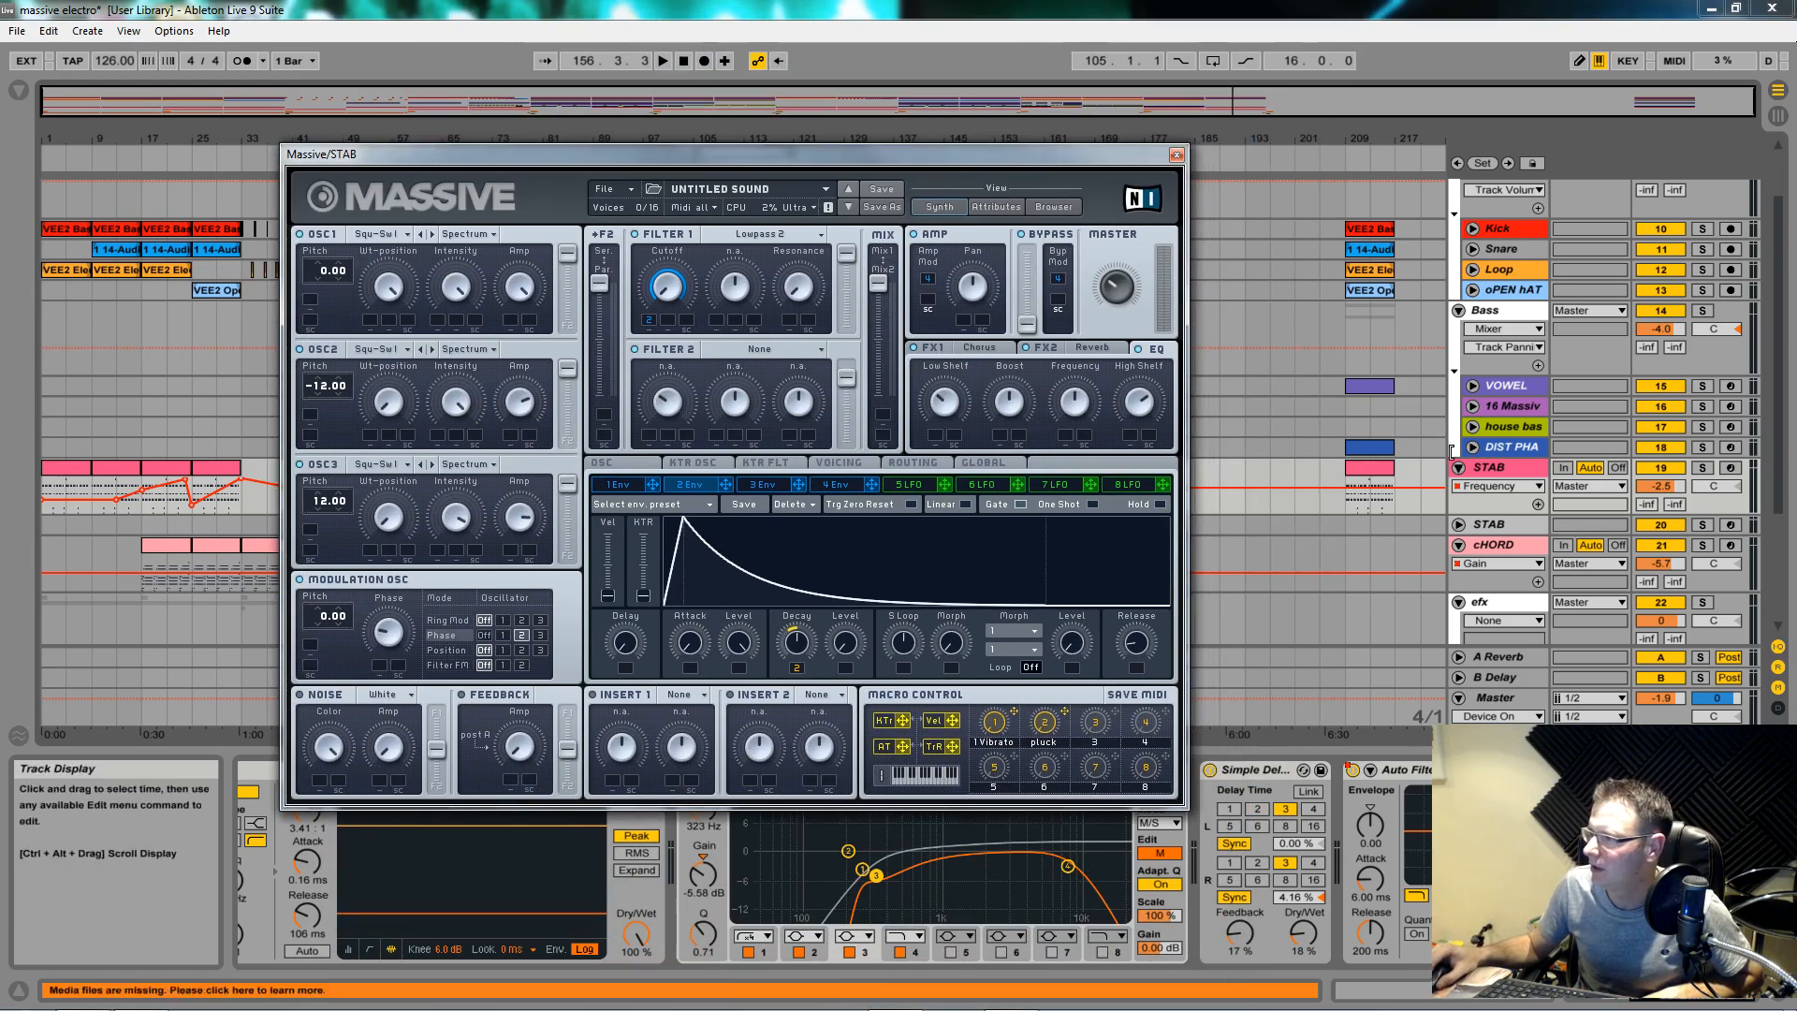
{"action": "left_click", "coordinate": [1473, 549]}
{"action": "left_click_drag", "start_coordinate": [1138, 145], "coordinate": [773, 697]}
Step: Solo the cHORD track and play it alone from near bar 145
{"action": "left_click", "coordinate": [1703, 546]}
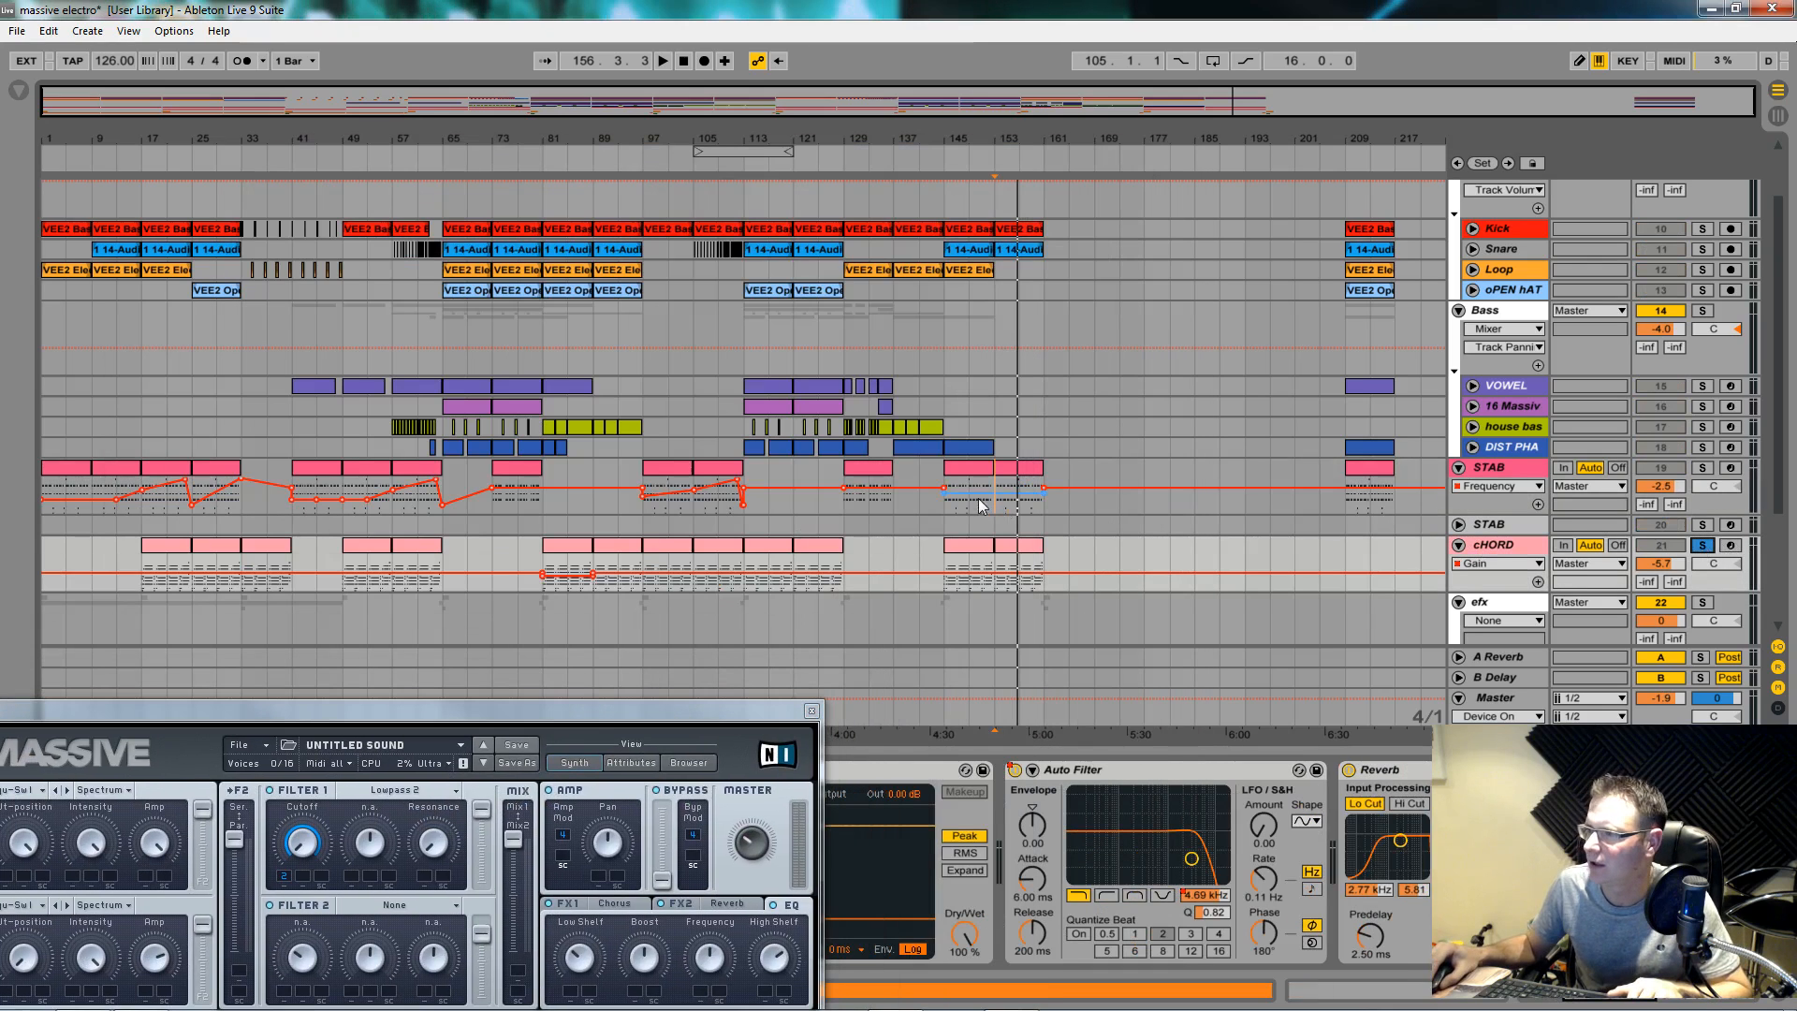
{"action": "left_click", "coordinate": [941, 554]}
{"action": "key", "text": "space"}
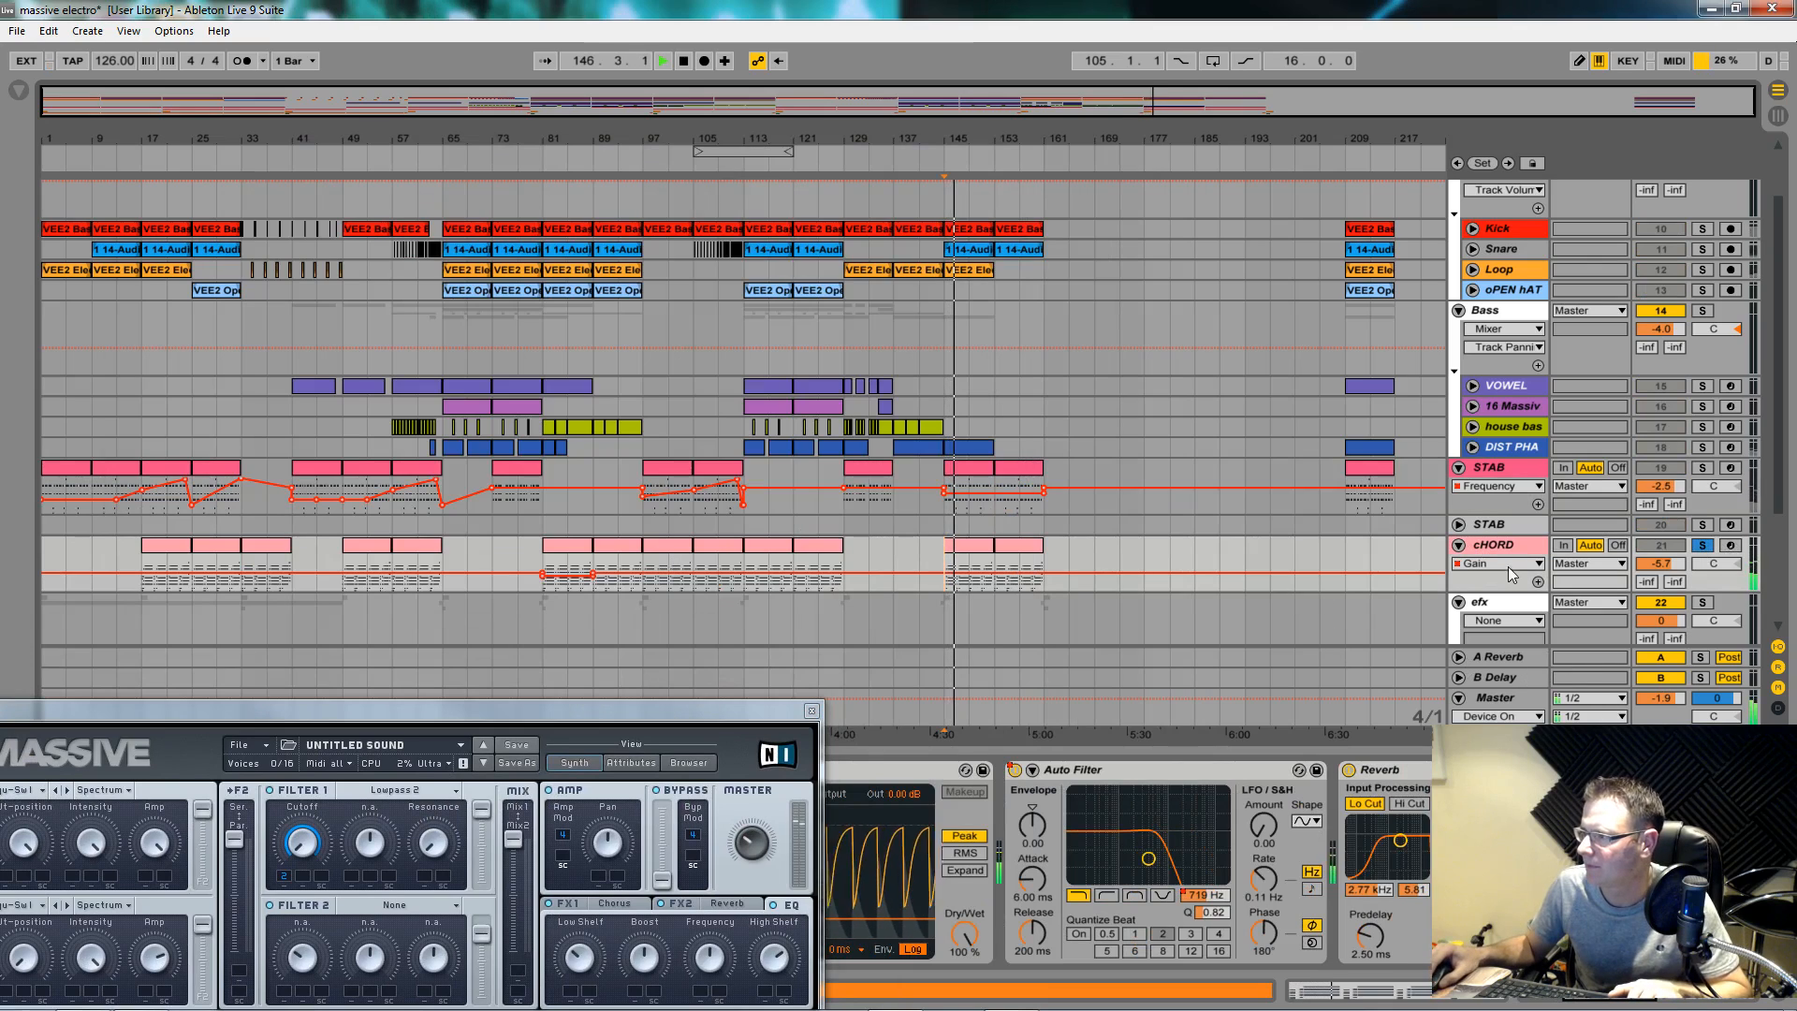
Step: Show cHORD's filter Frequency automation and loop-play bars 113–121
{"action": "left_click", "coordinate": [1198, 891]}
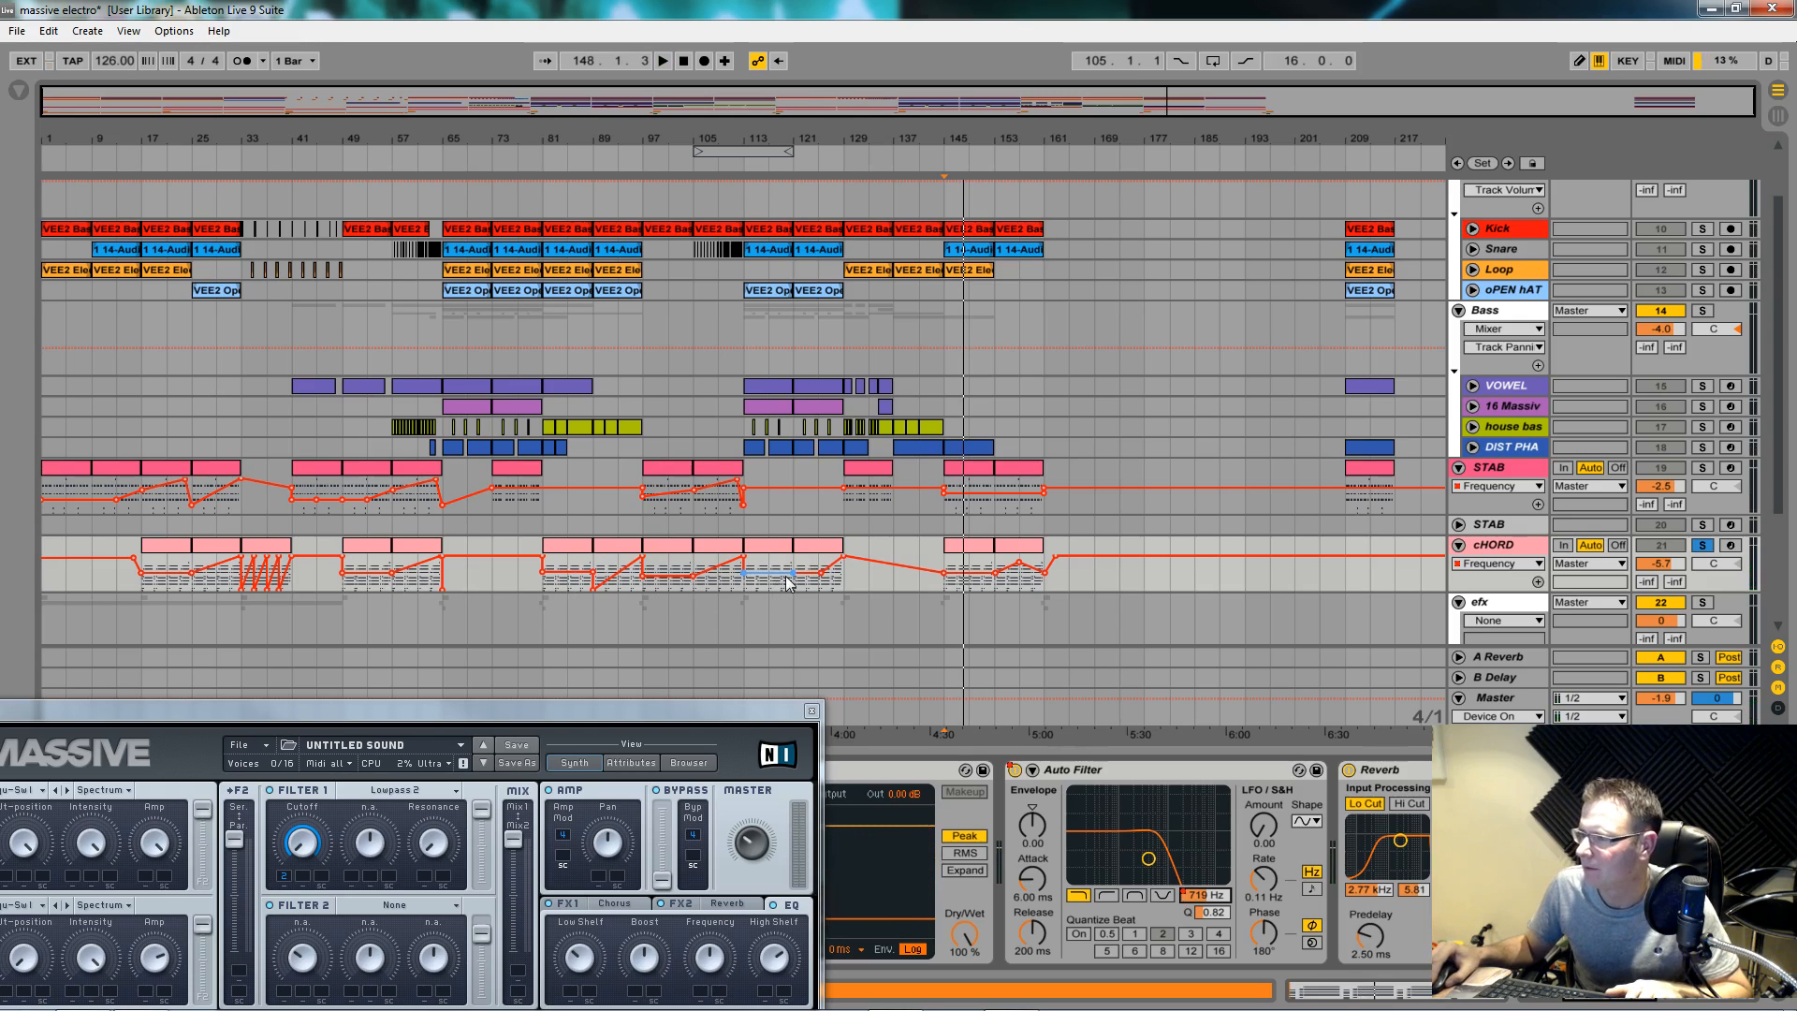
{"action": "left_click_drag", "start_coordinate": [738, 587], "coordinate": [784, 585]}
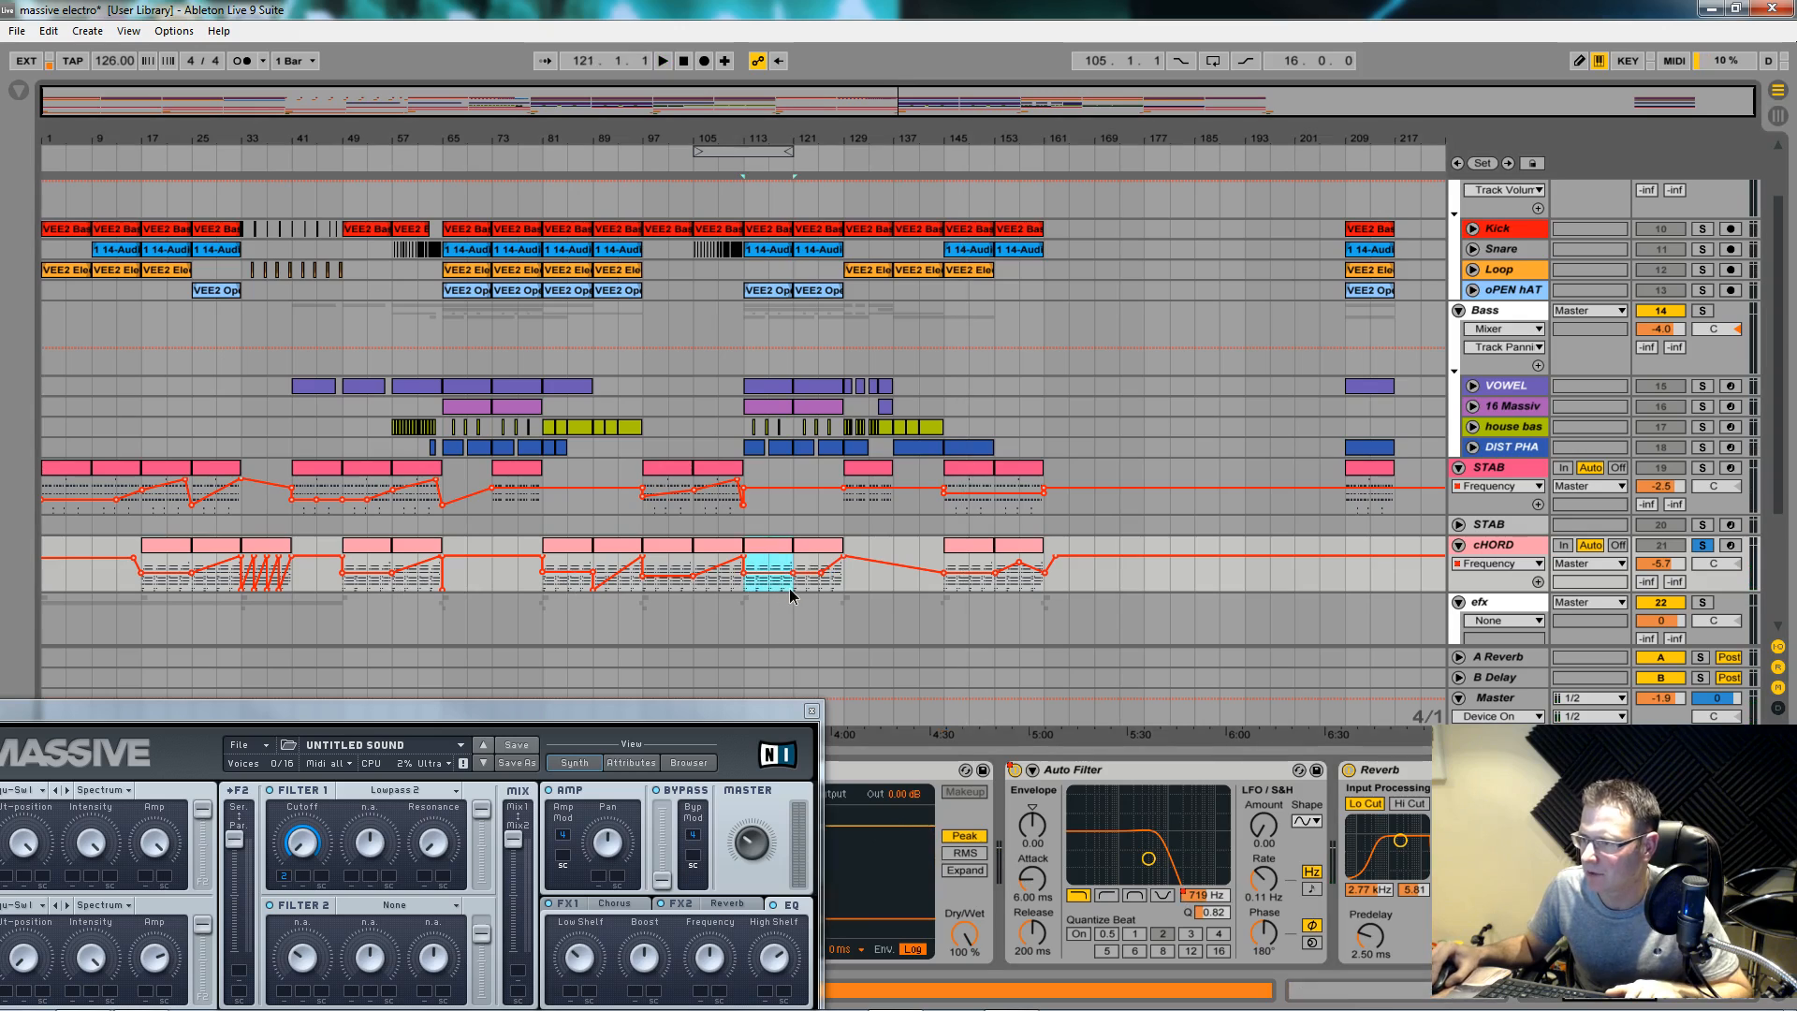
{"action": "key", "text": "space"}
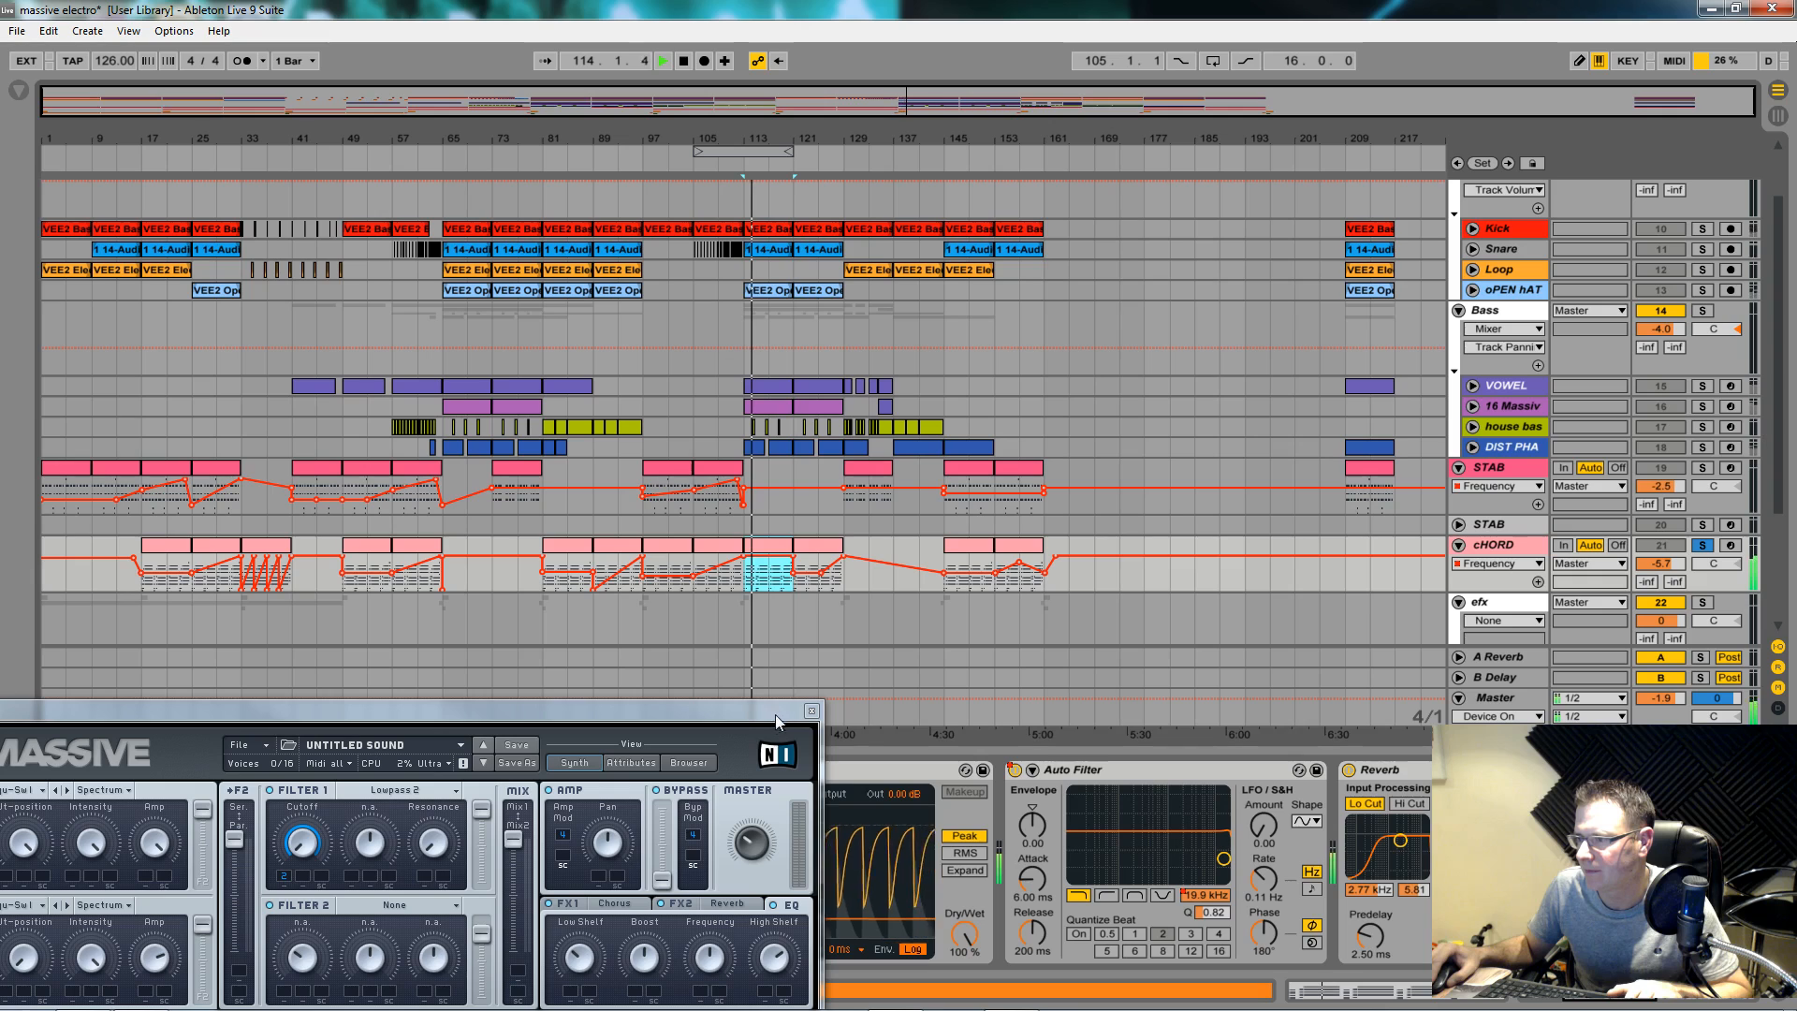
{"action": "left_click_drag", "start_coordinate": [760, 719], "coordinate": [1256, 709]}
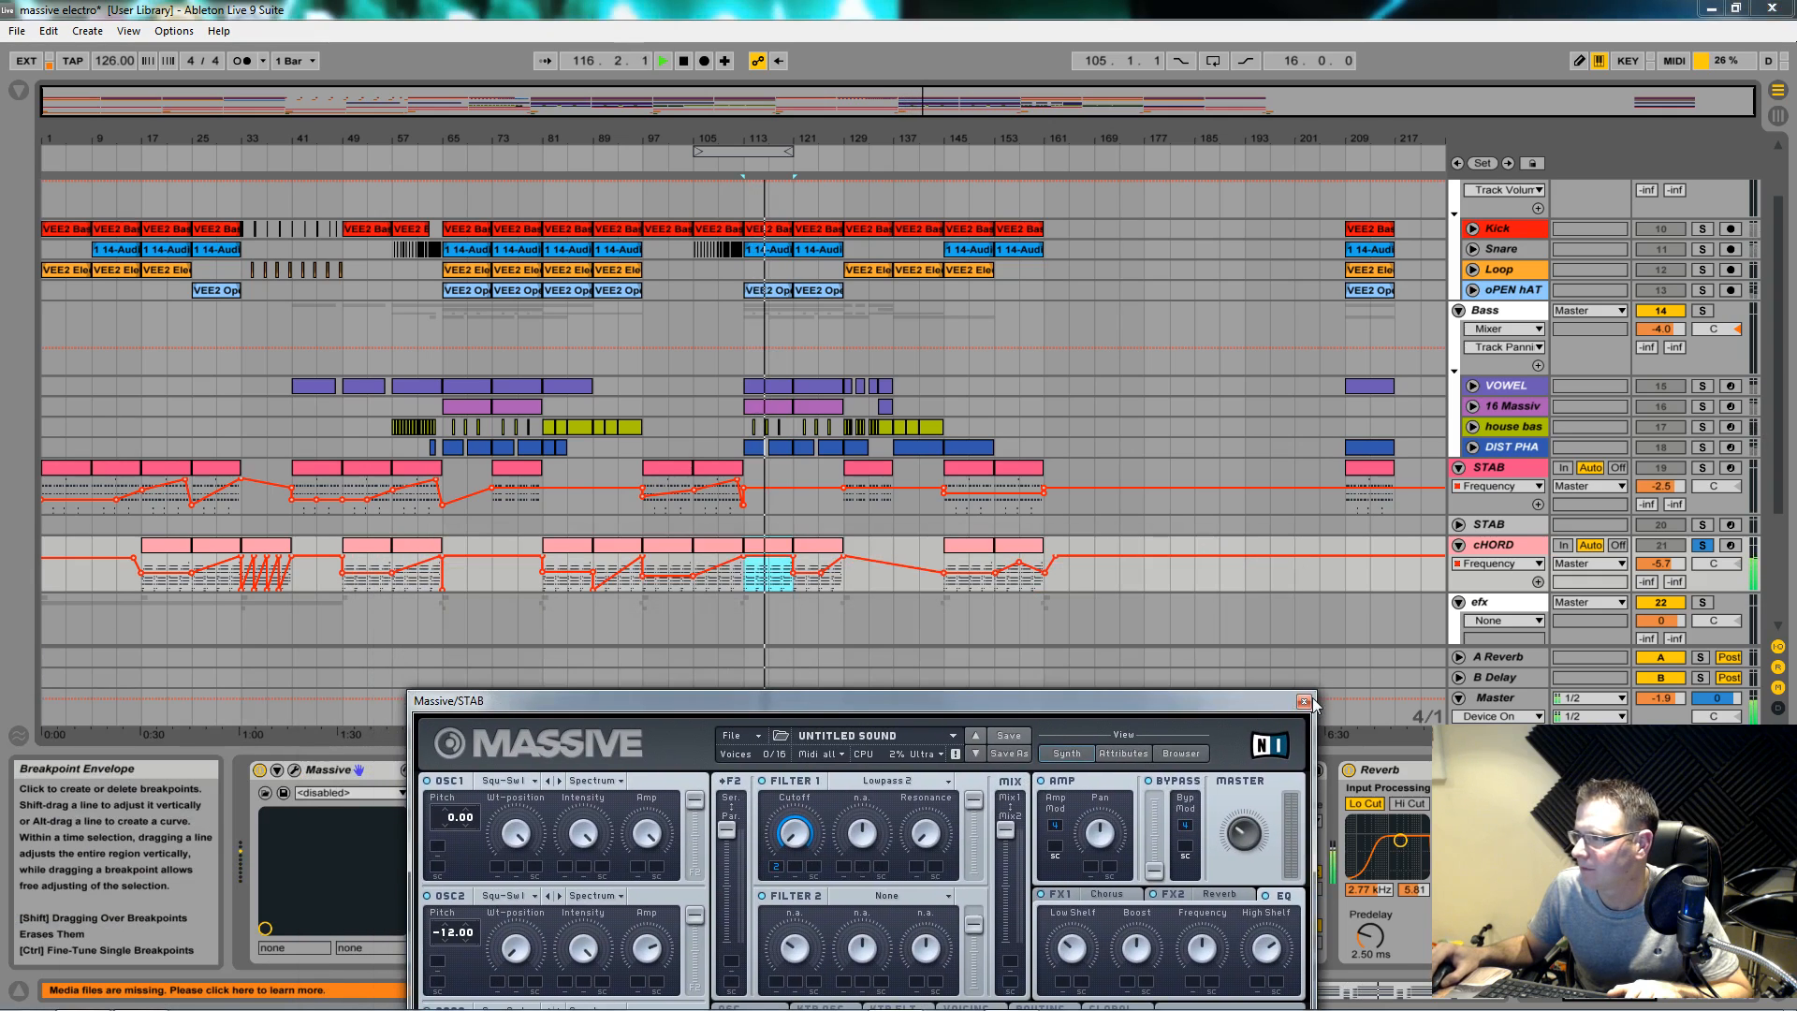
Step: Close the STAB window, open cHORD's Massive, tweak its Master volume, and view its VOICING settings
{"action": "left_click", "coordinate": [1304, 701]}
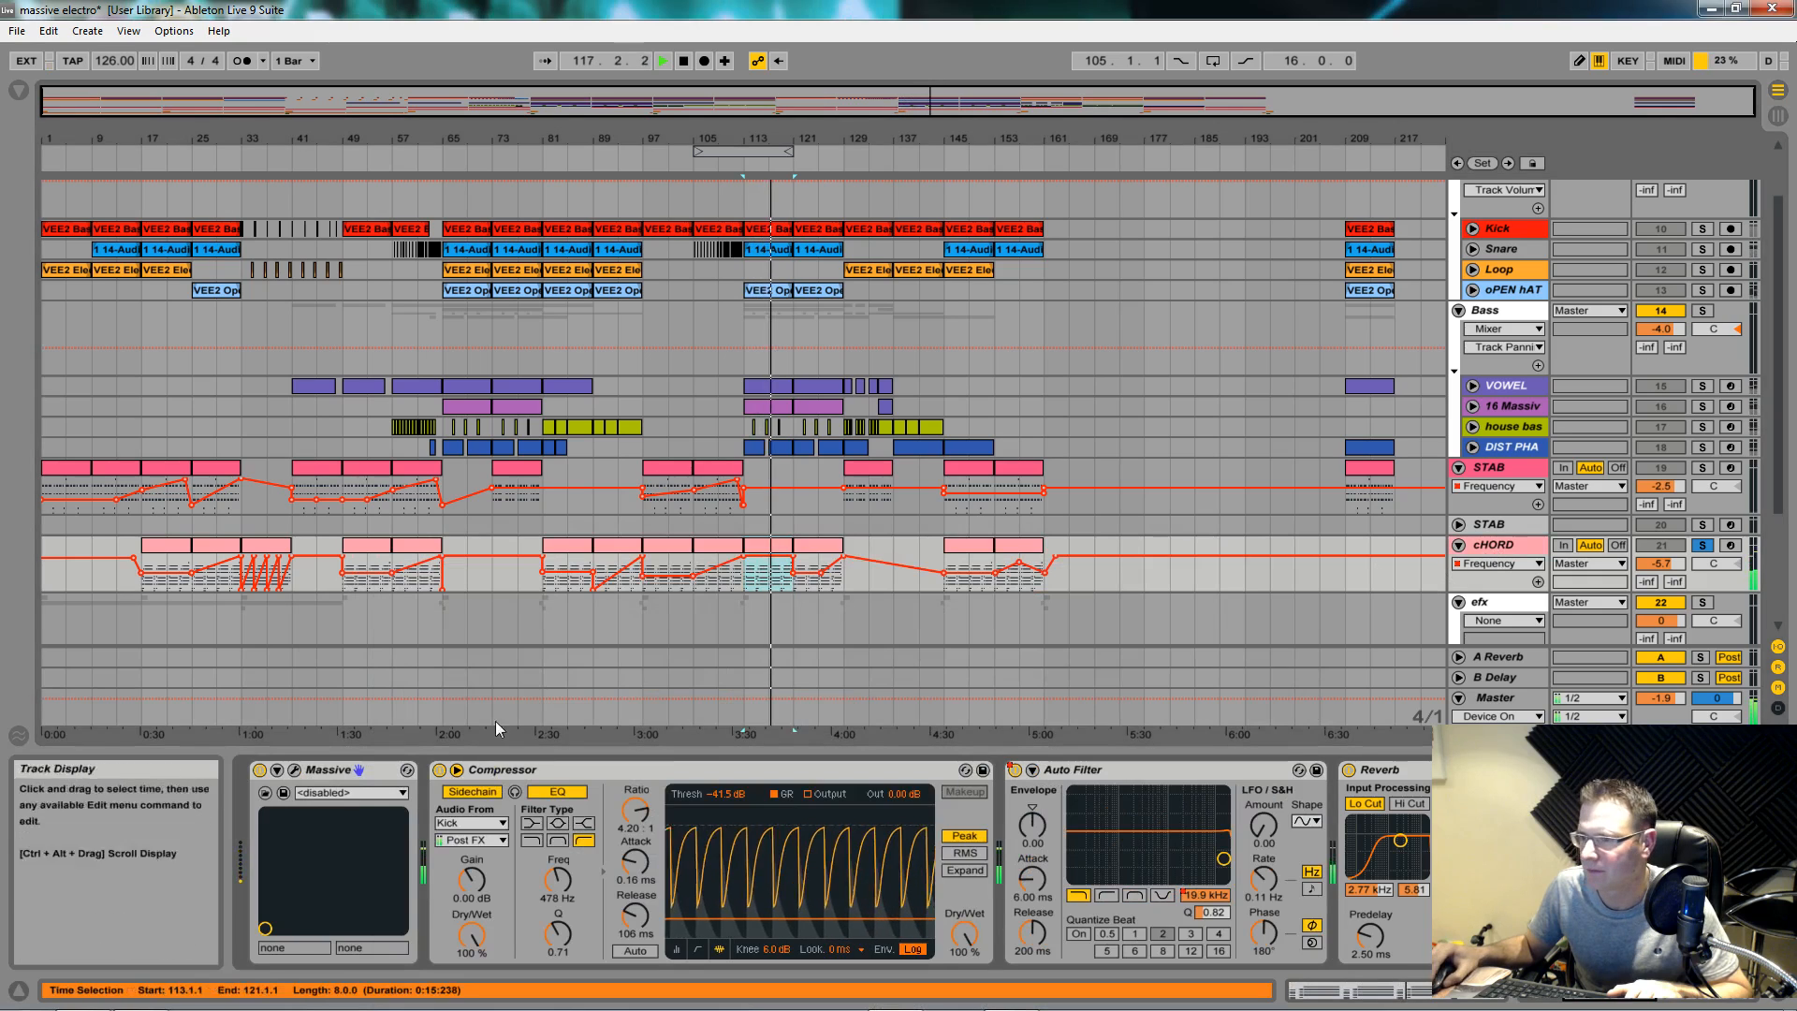
{"action": "left_click", "coordinate": [295, 769]}
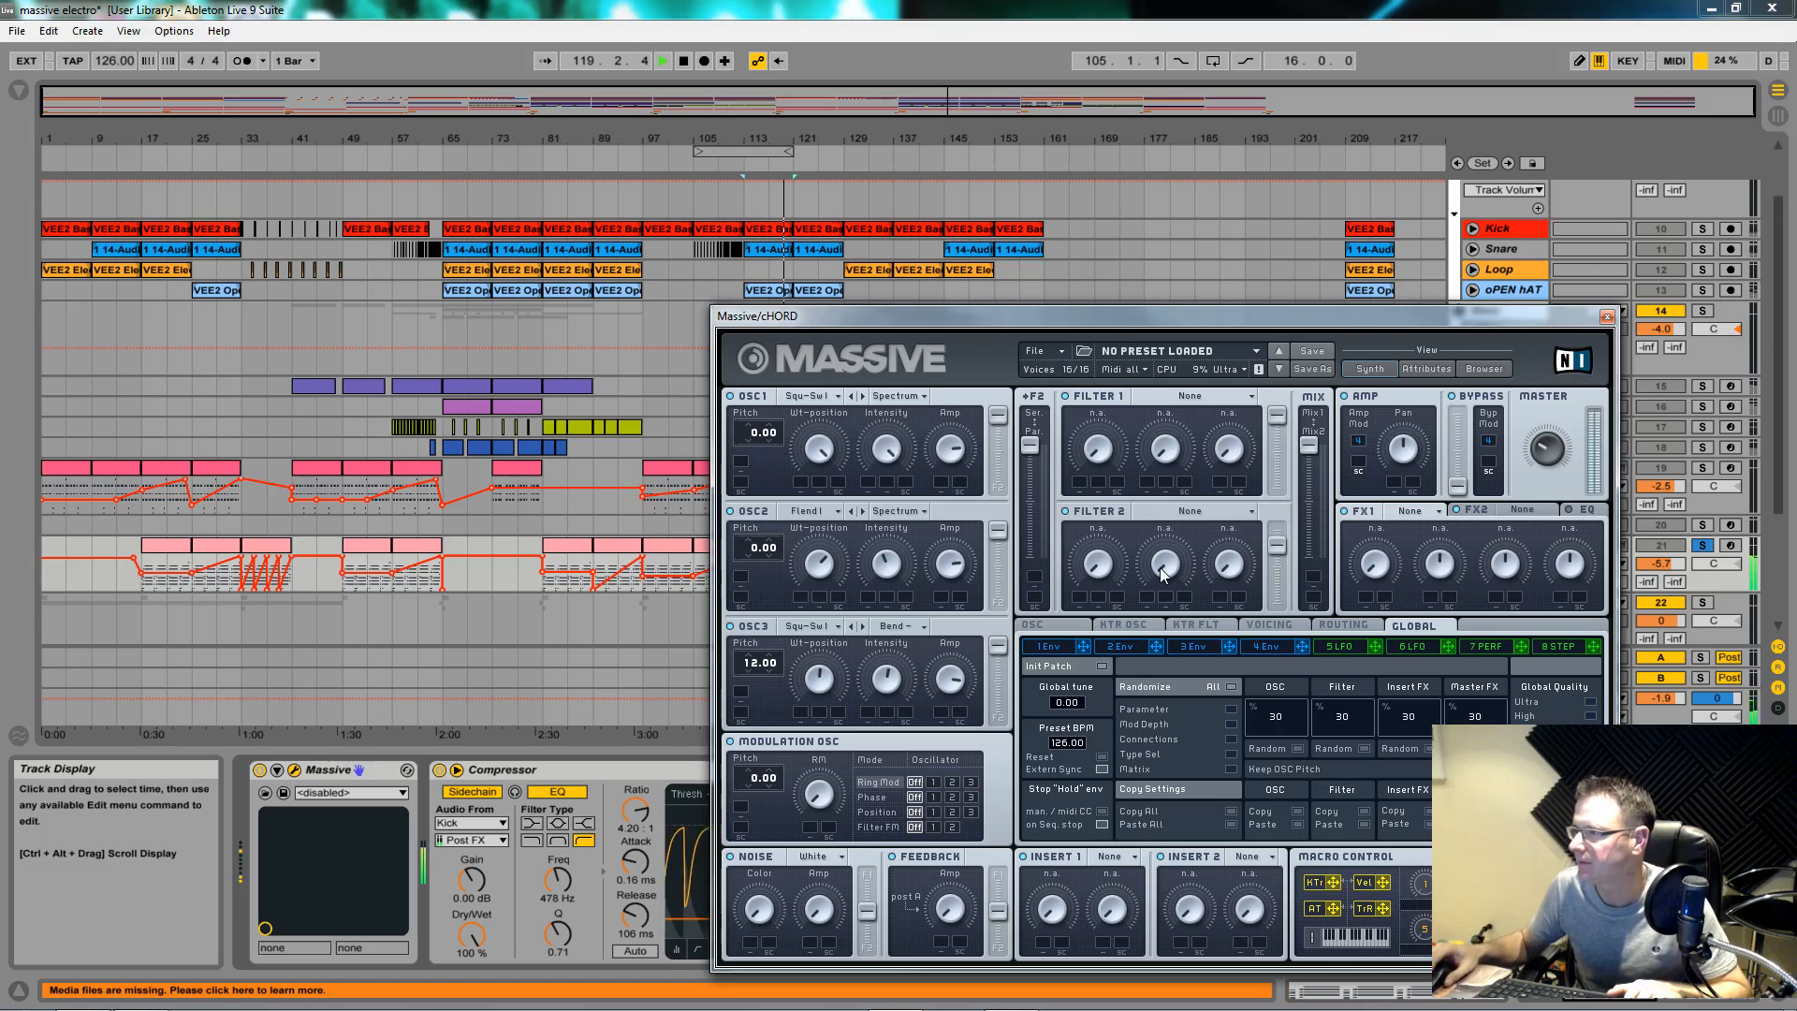
{"action": "left_click_drag", "start_coordinate": [1552, 451], "coordinate": [1558, 463]}
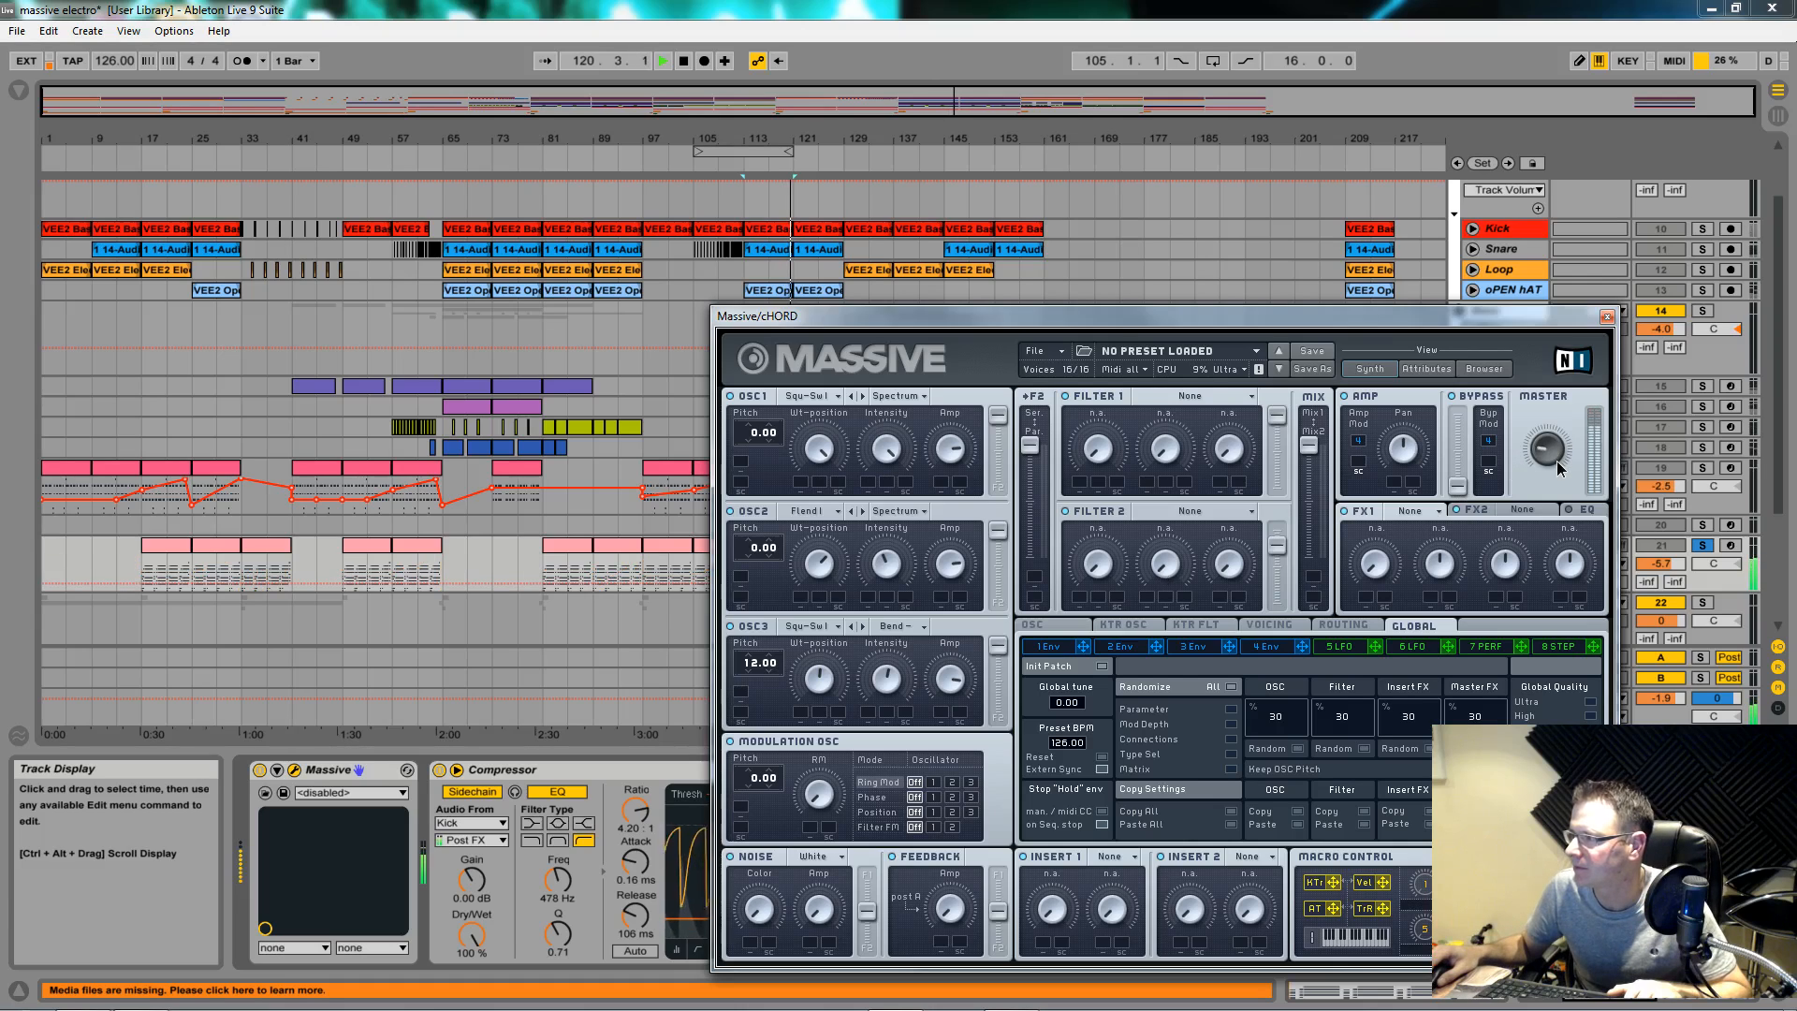
{"action": "left_click", "coordinate": [1296, 626]}
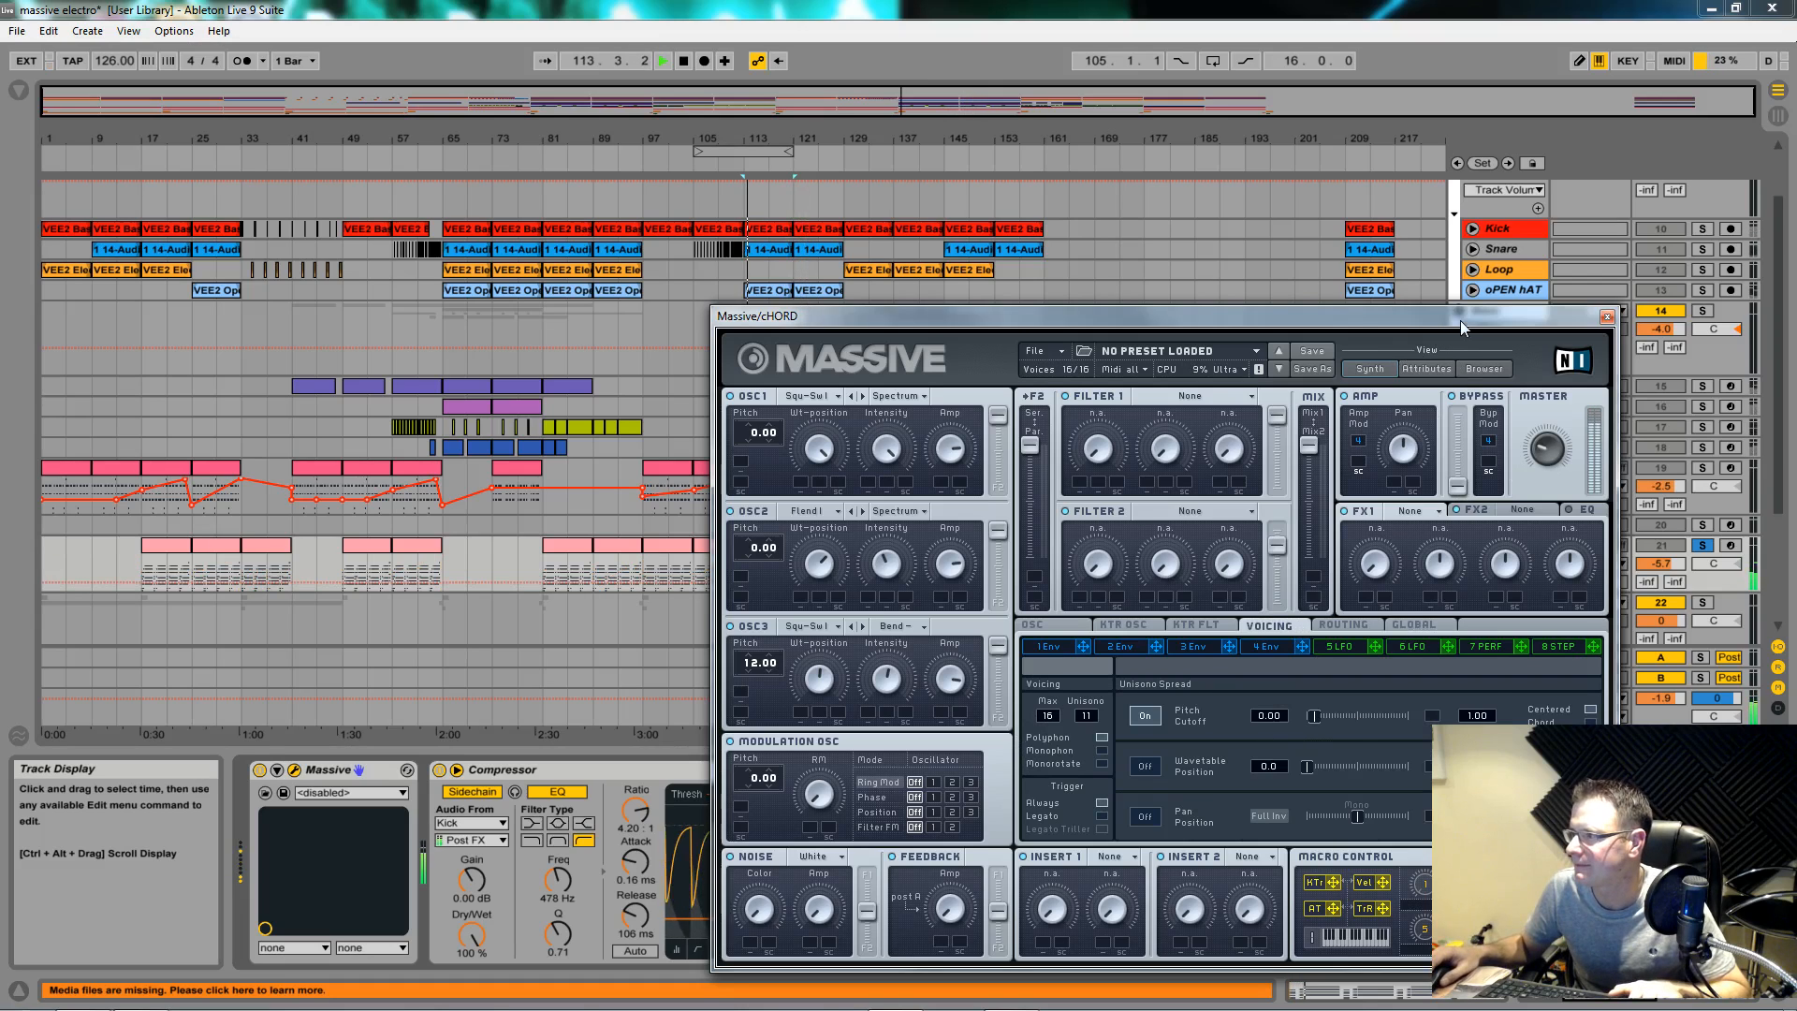
Step: Move the cHORD window aside and scroll the chain: Massive, Compressor, Auto Filter, Reverb
{"action": "left_click_drag", "start_coordinate": [1465, 323], "coordinate": [608, 1010]}
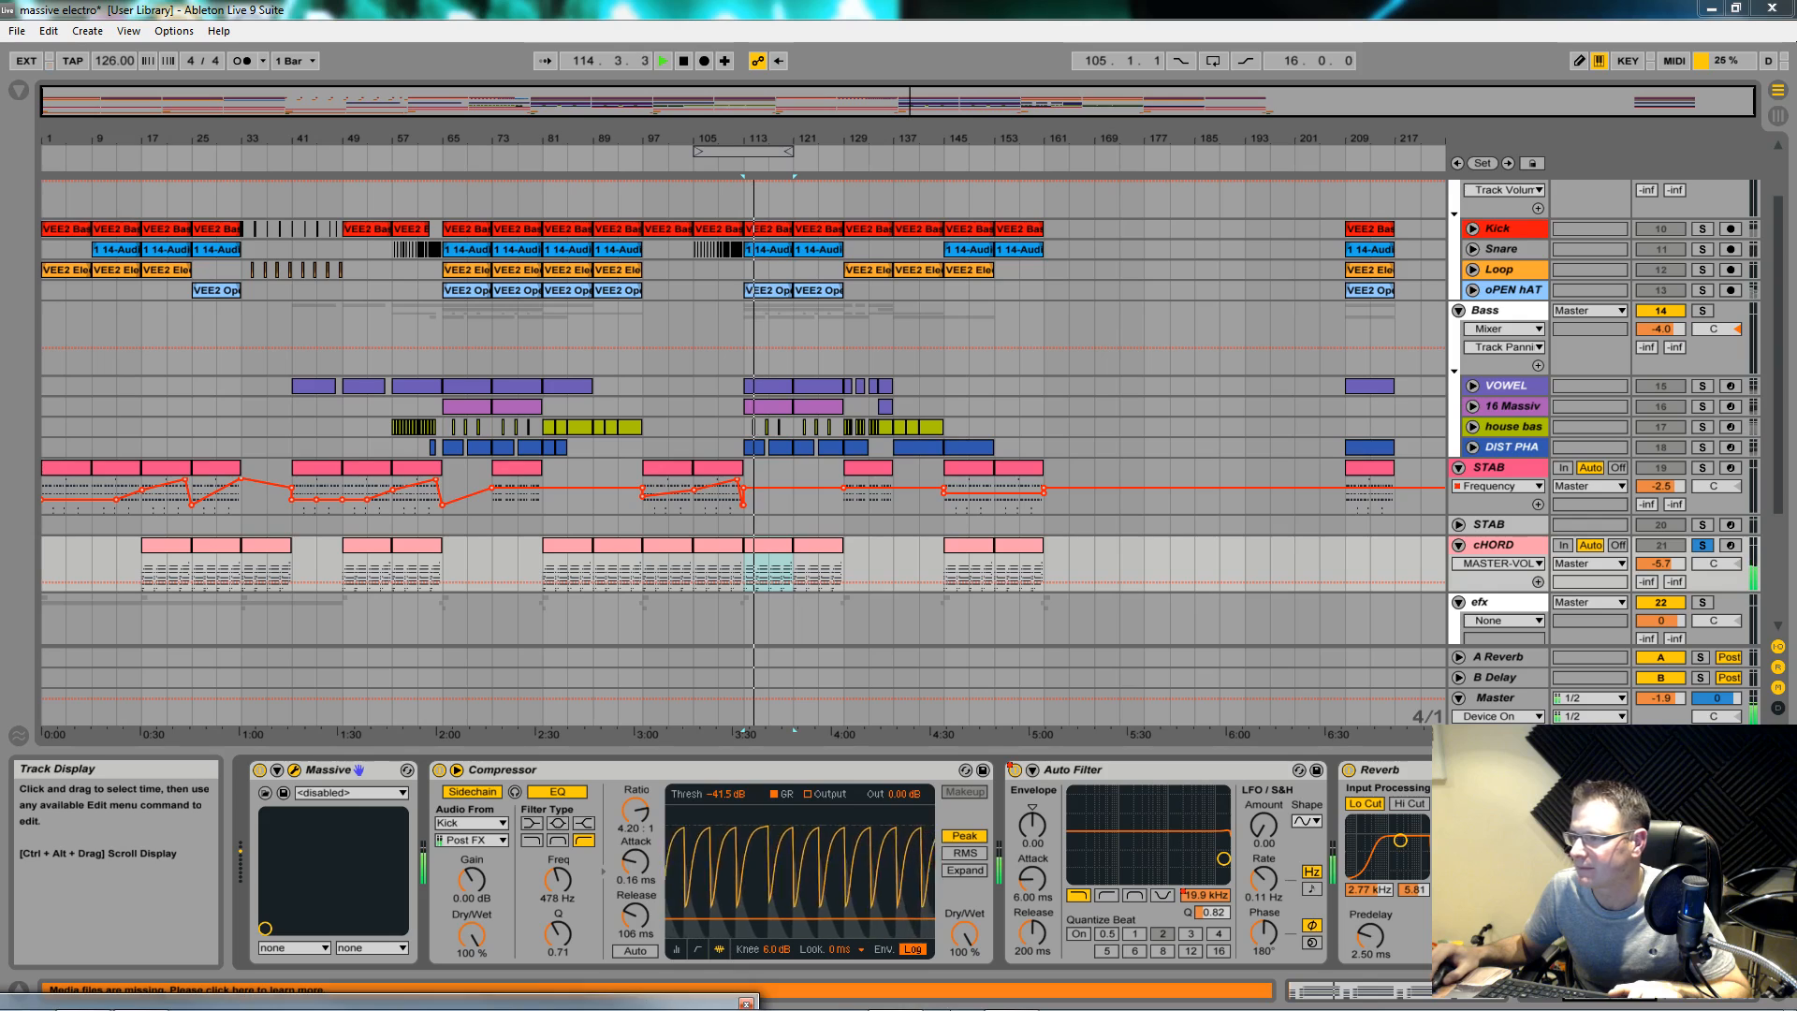
{"action": "left_click", "coordinate": [1665, 990]}
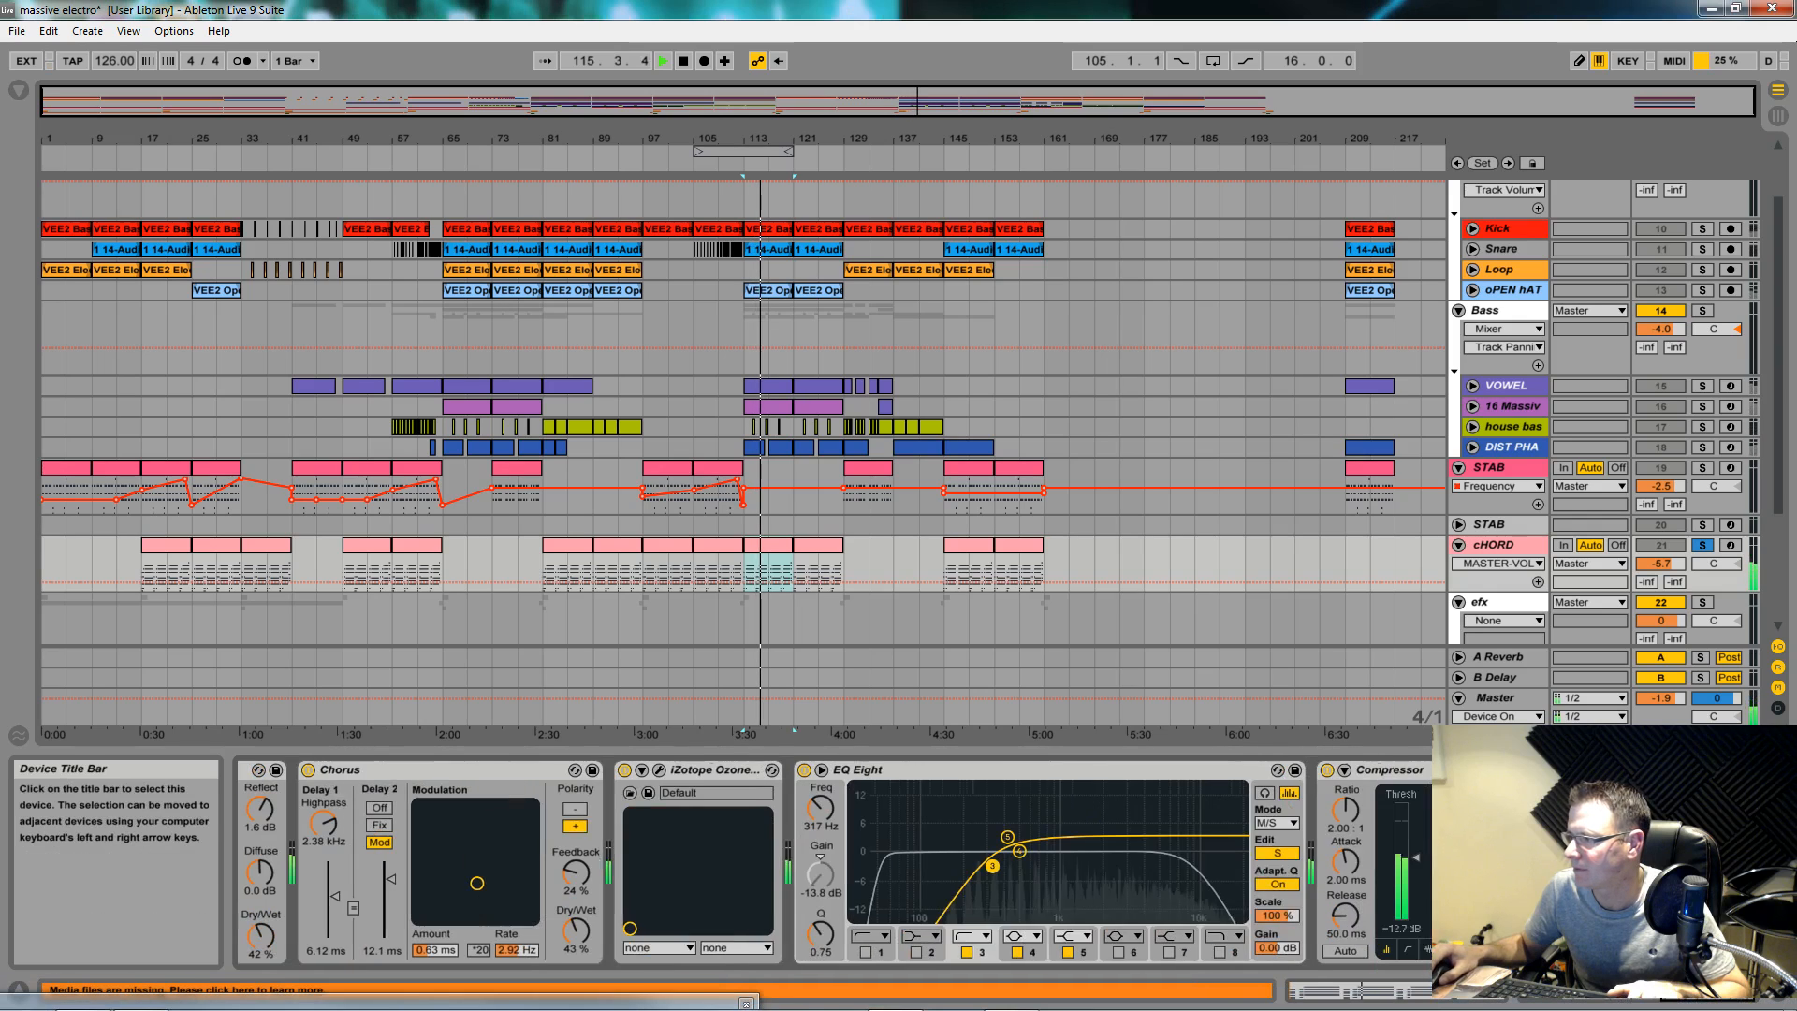
{"action": "left_click_drag", "start_coordinate": [1666, 990], "coordinate": [1535, 990]}
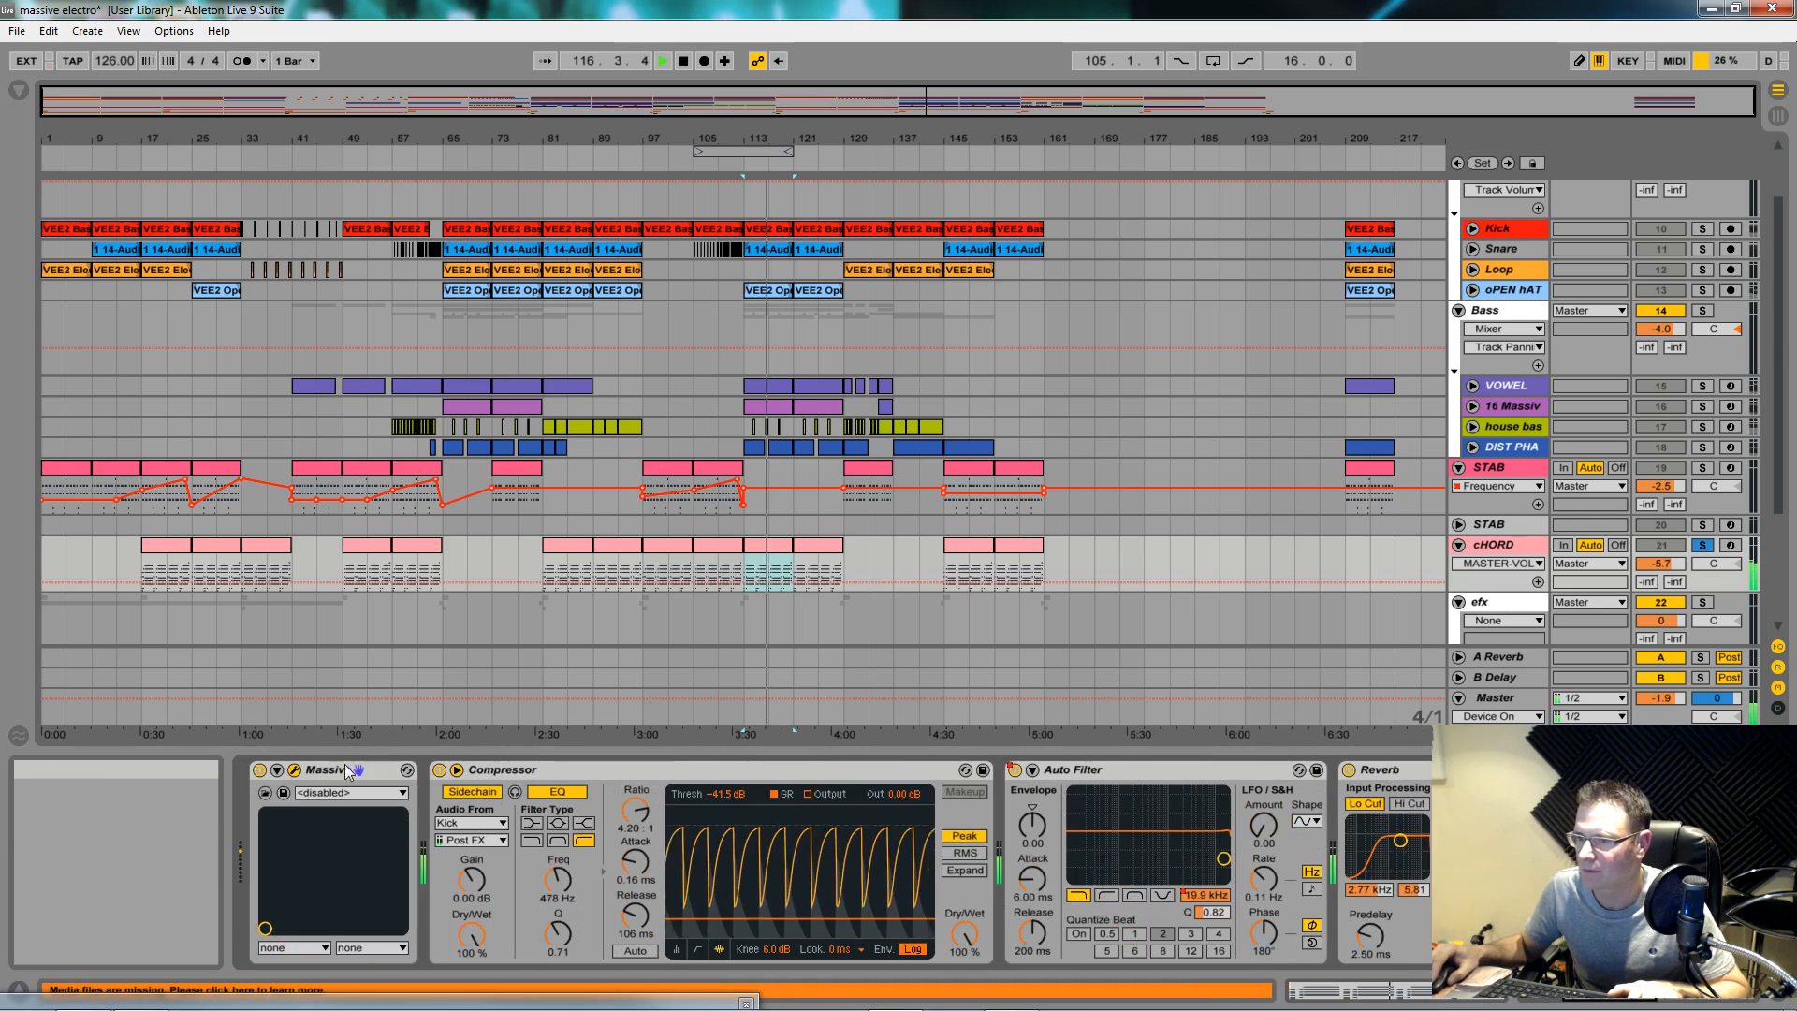
Step: Reopen cHORD's Massive window on its unison voicing, stop playback, and move the window upward
{"action": "left_click", "coordinate": [295, 769]}
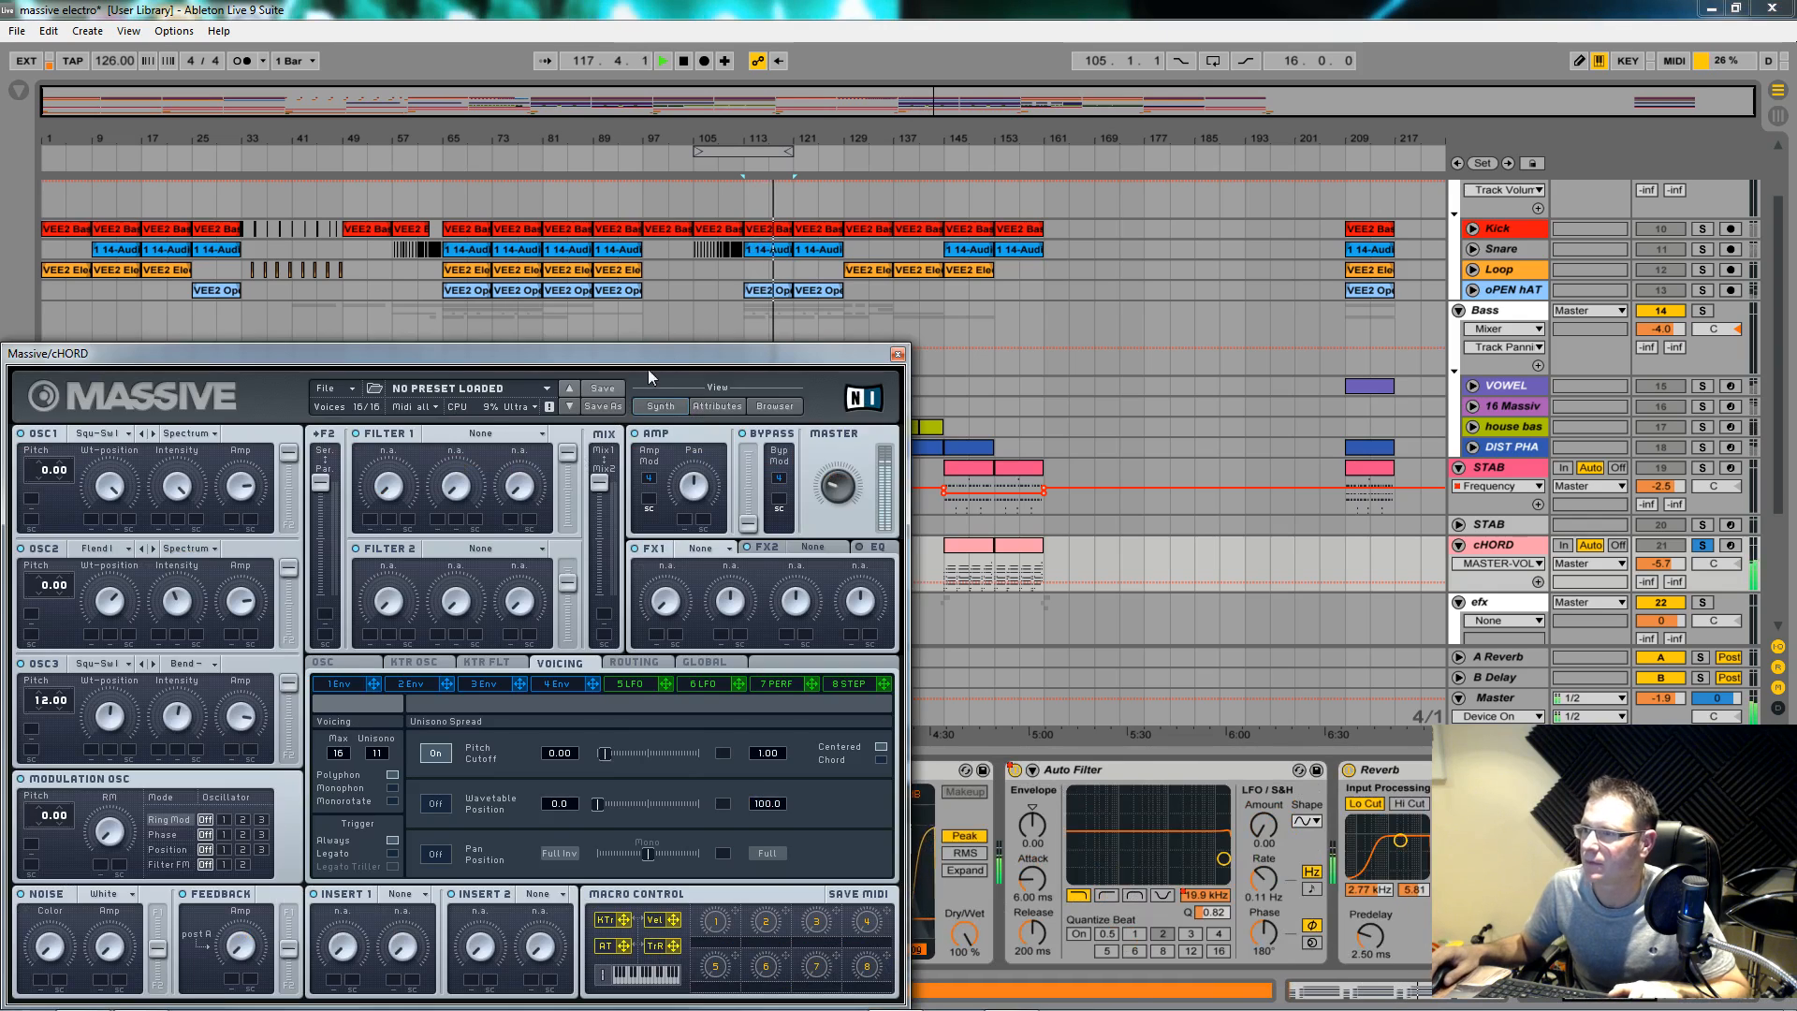
{"action": "left_click_drag", "start_coordinate": [664, 339], "coordinate": [1087, 237]}
{"action": "key", "text": "space"}
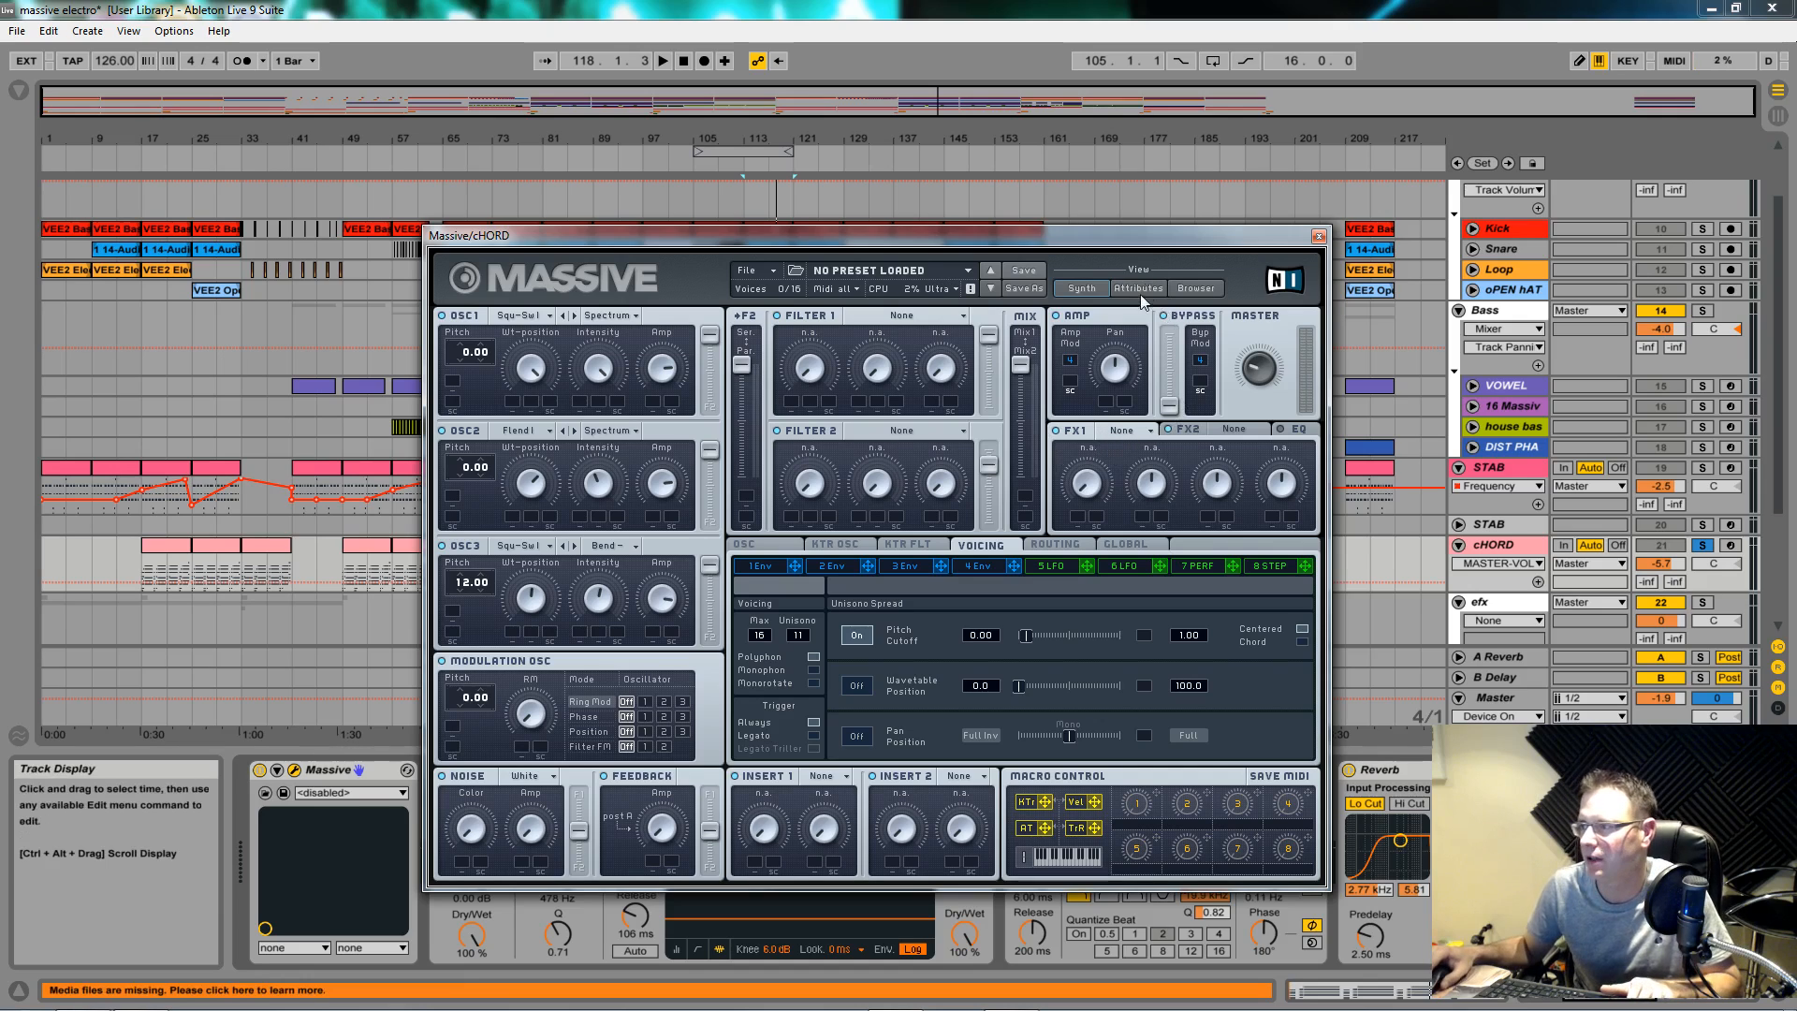
{"action": "left_click_drag", "start_coordinate": [1297, 242], "coordinate": [1283, 279]}
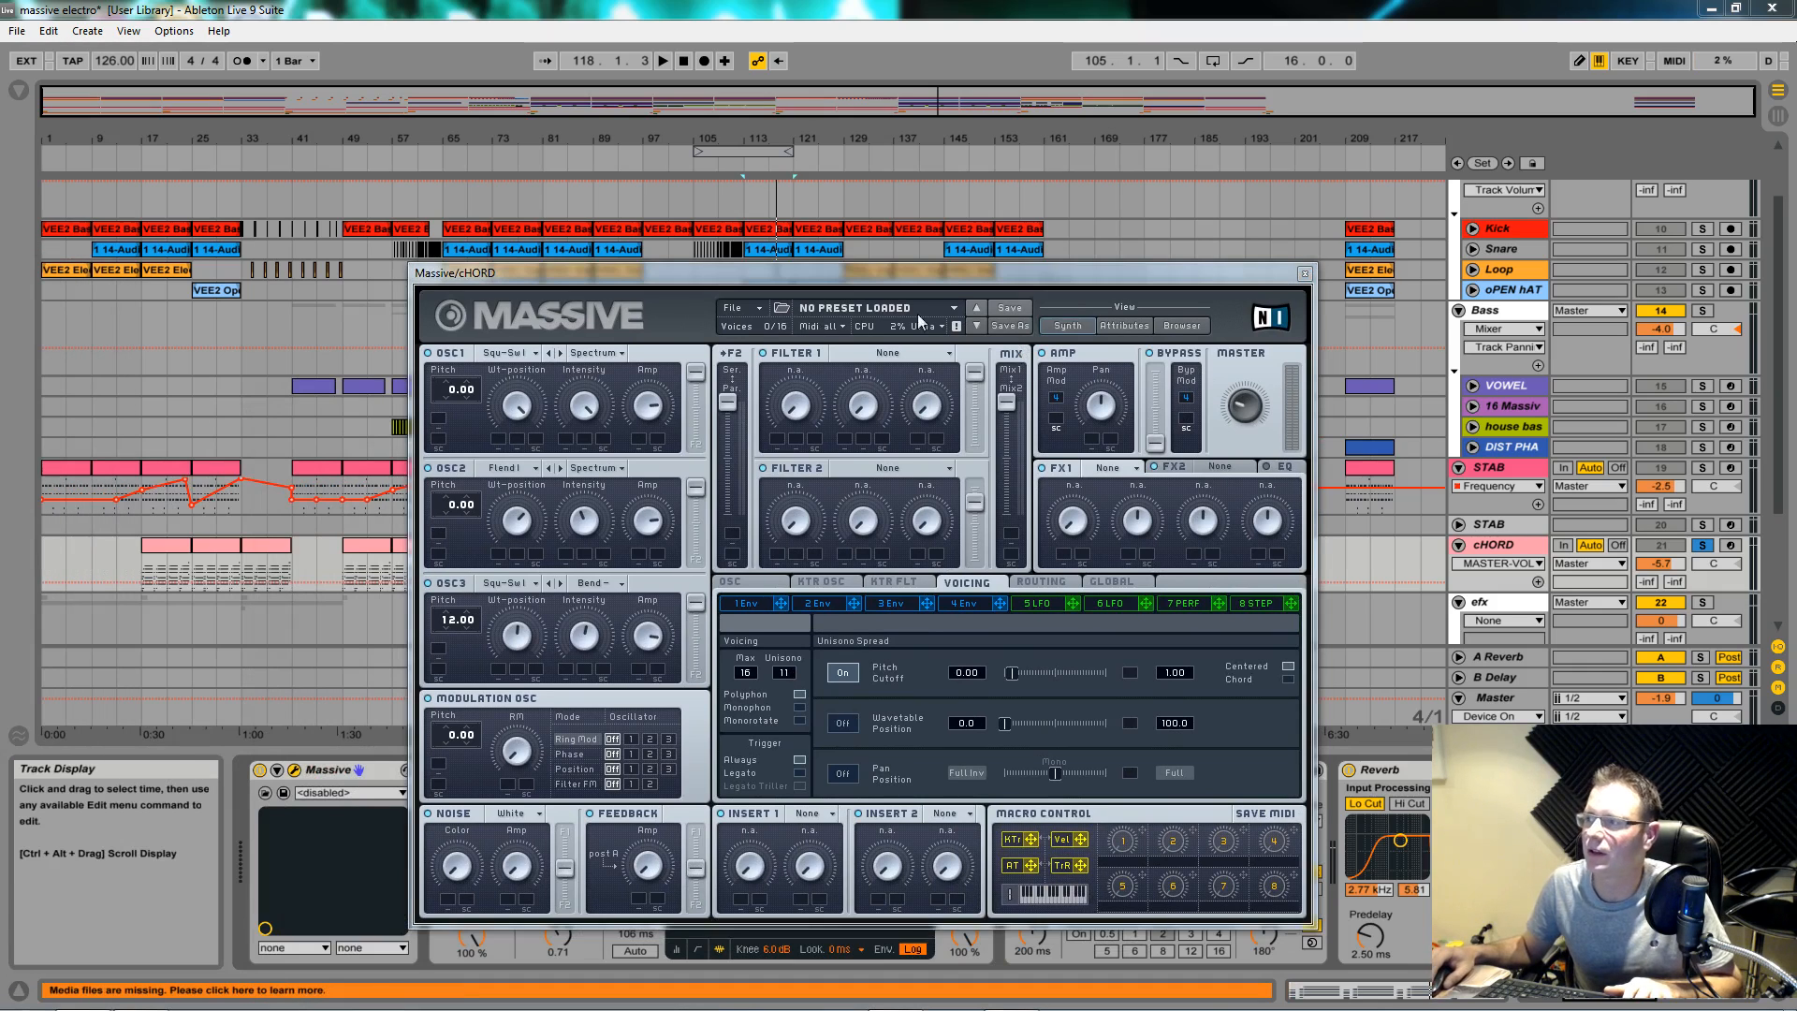
{"action": "left_click_drag", "start_coordinate": [992, 281], "coordinate": [981, 121]}
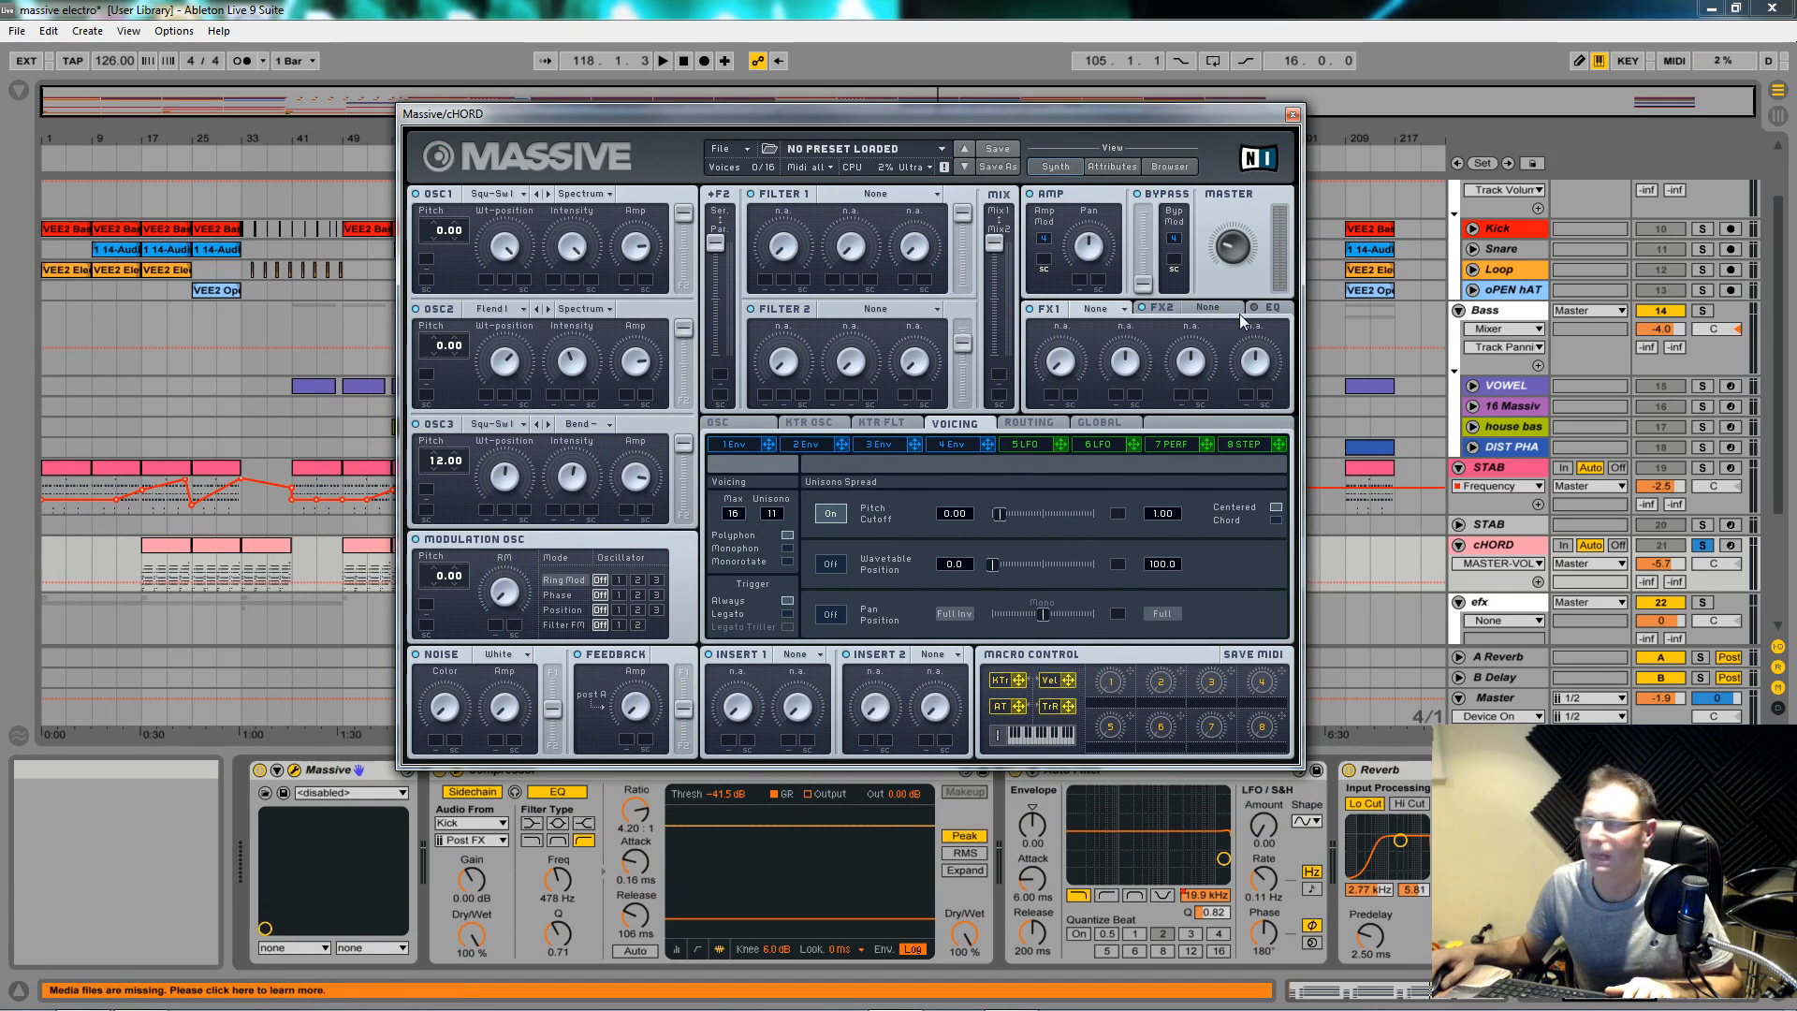